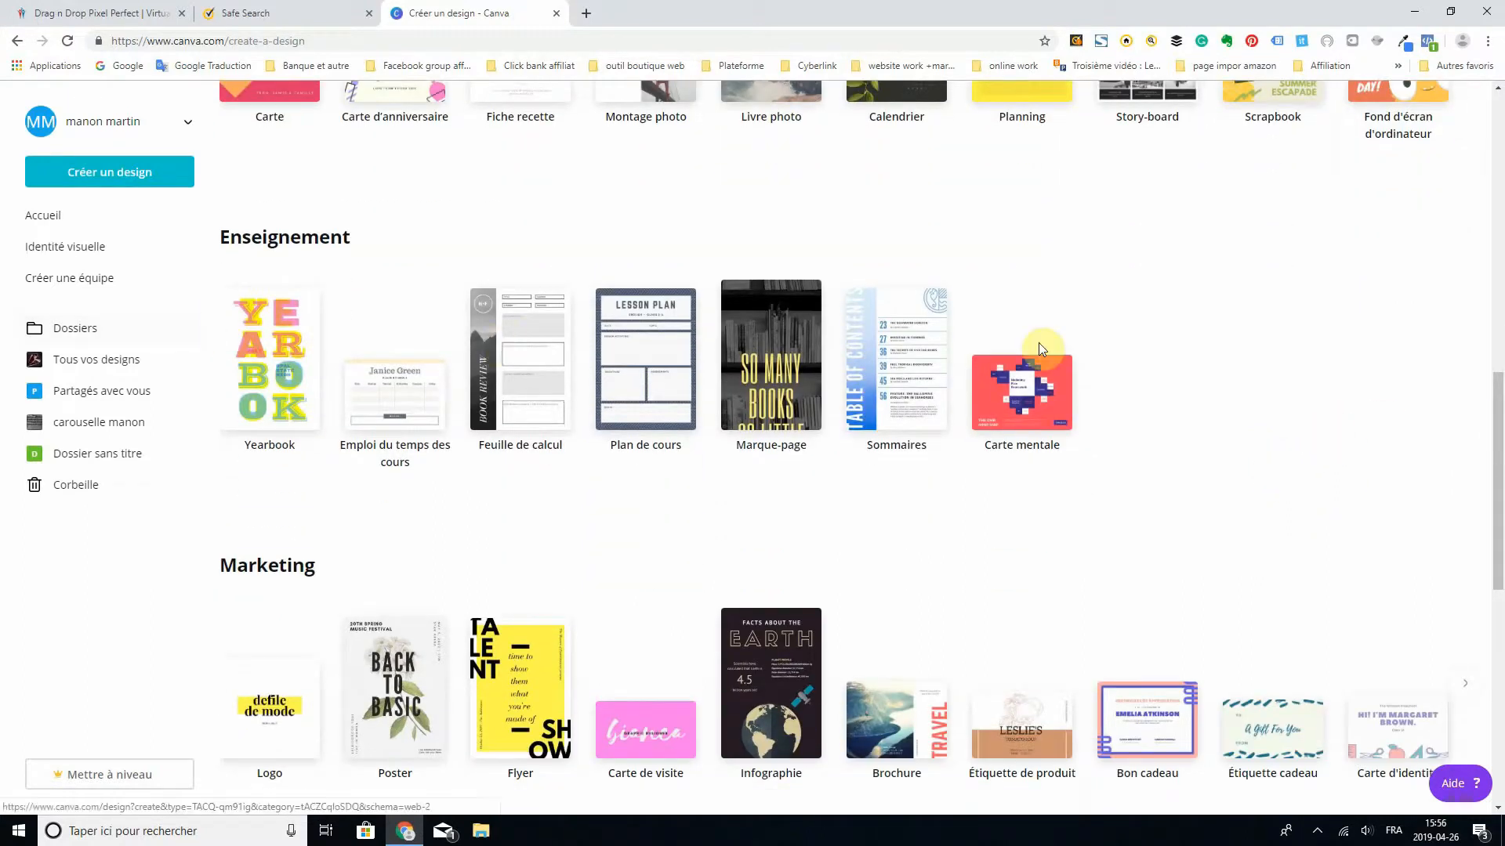
{"action": "scroll", "coordinate": [1159, 368], "scroll_direction": "down", "scroll_amount": 3}
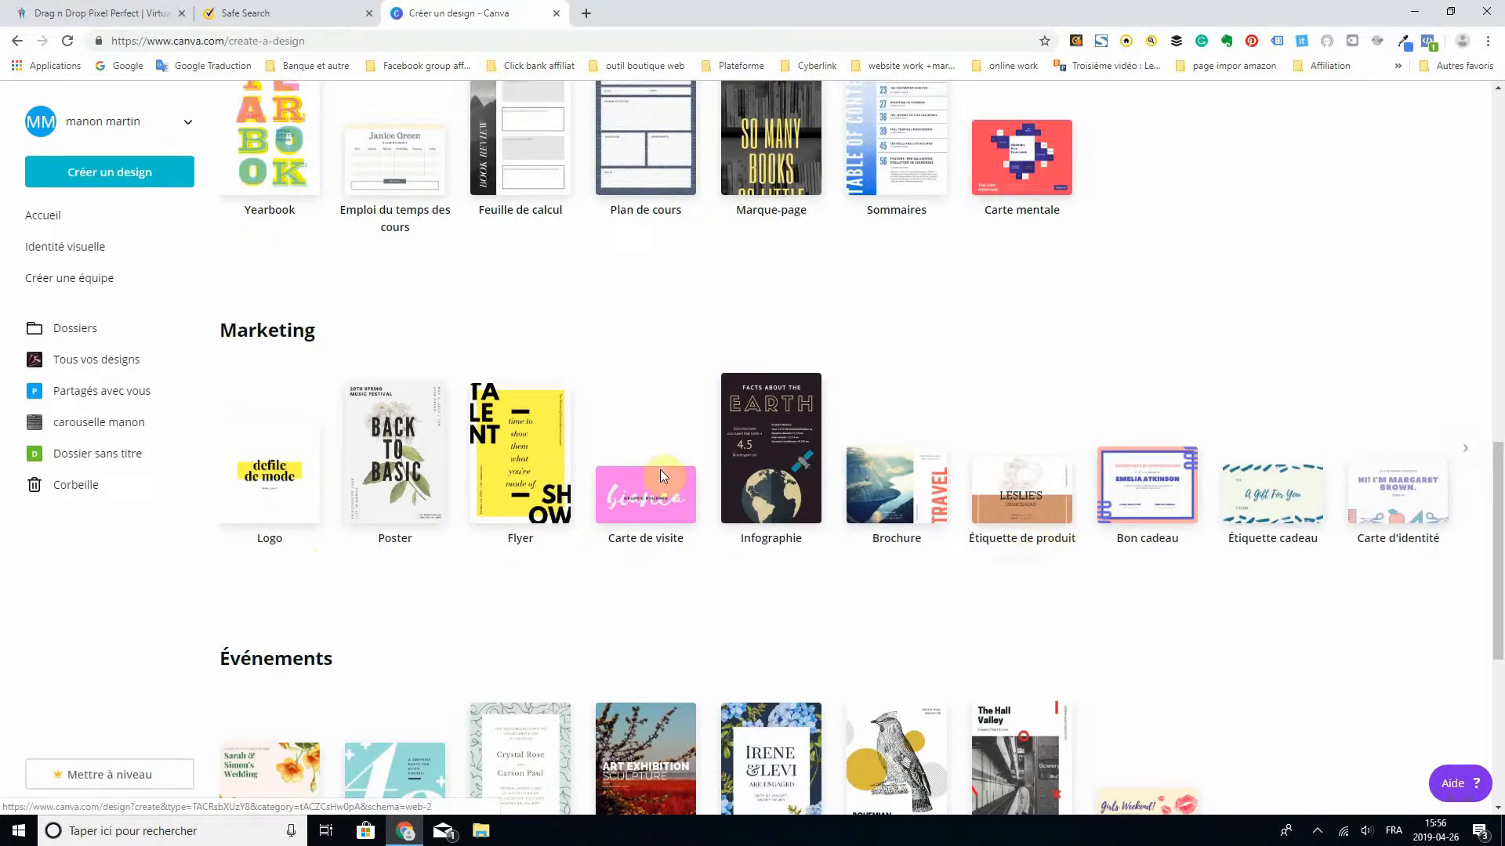
- Look through the design type categories from Enseignement to Annonces publicitaires
{"action": "scroll", "coordinate": [1277, 374], "scroll_direction": "down", "scroll_amount": 2}
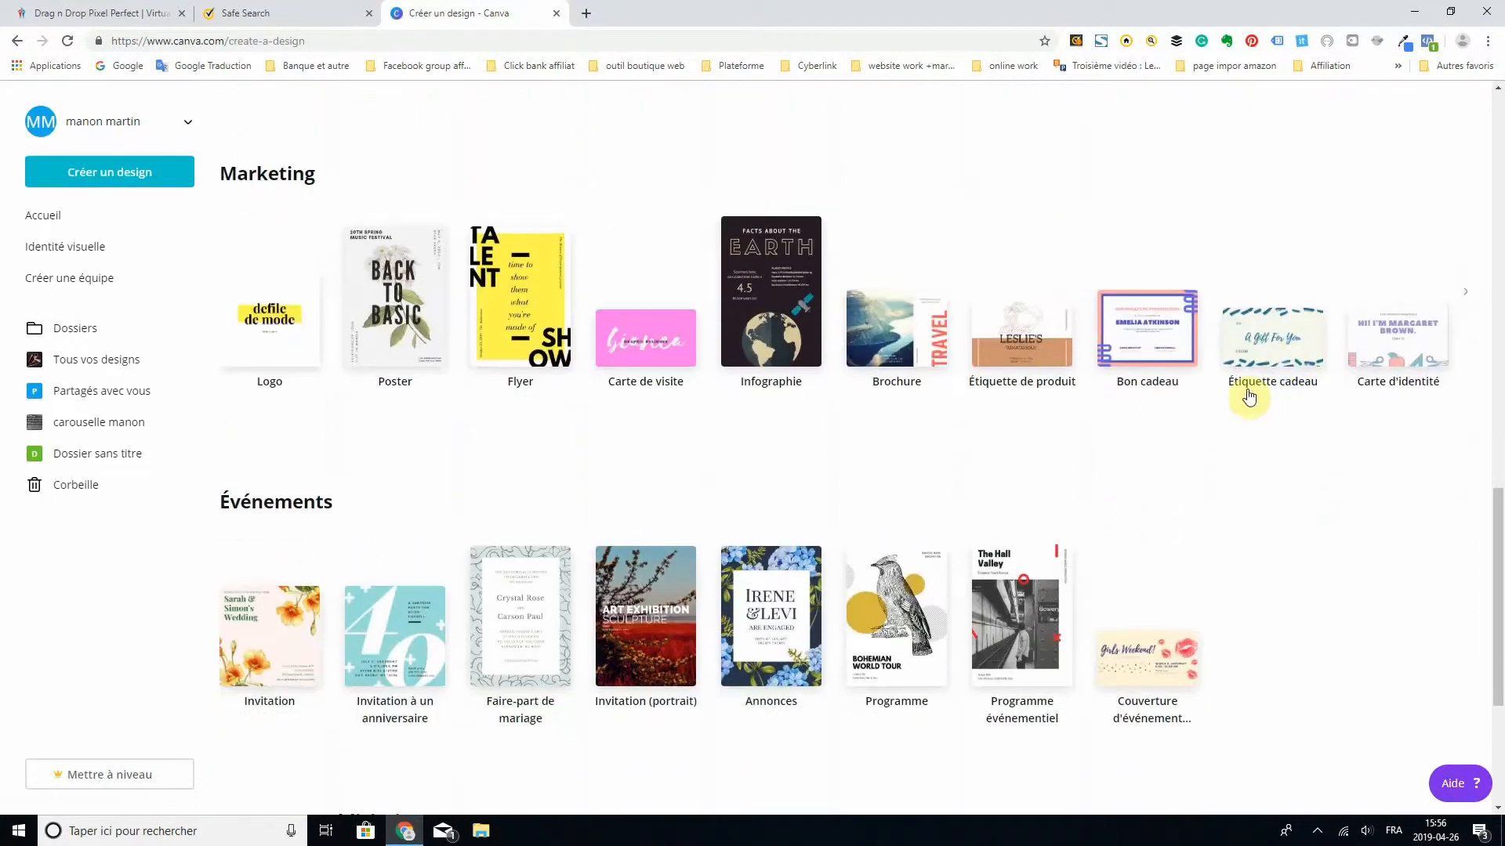
{"action": "scroll", "coordinate": [1201, 412], "scroll_direction": "down", "scroll_amount": 2}
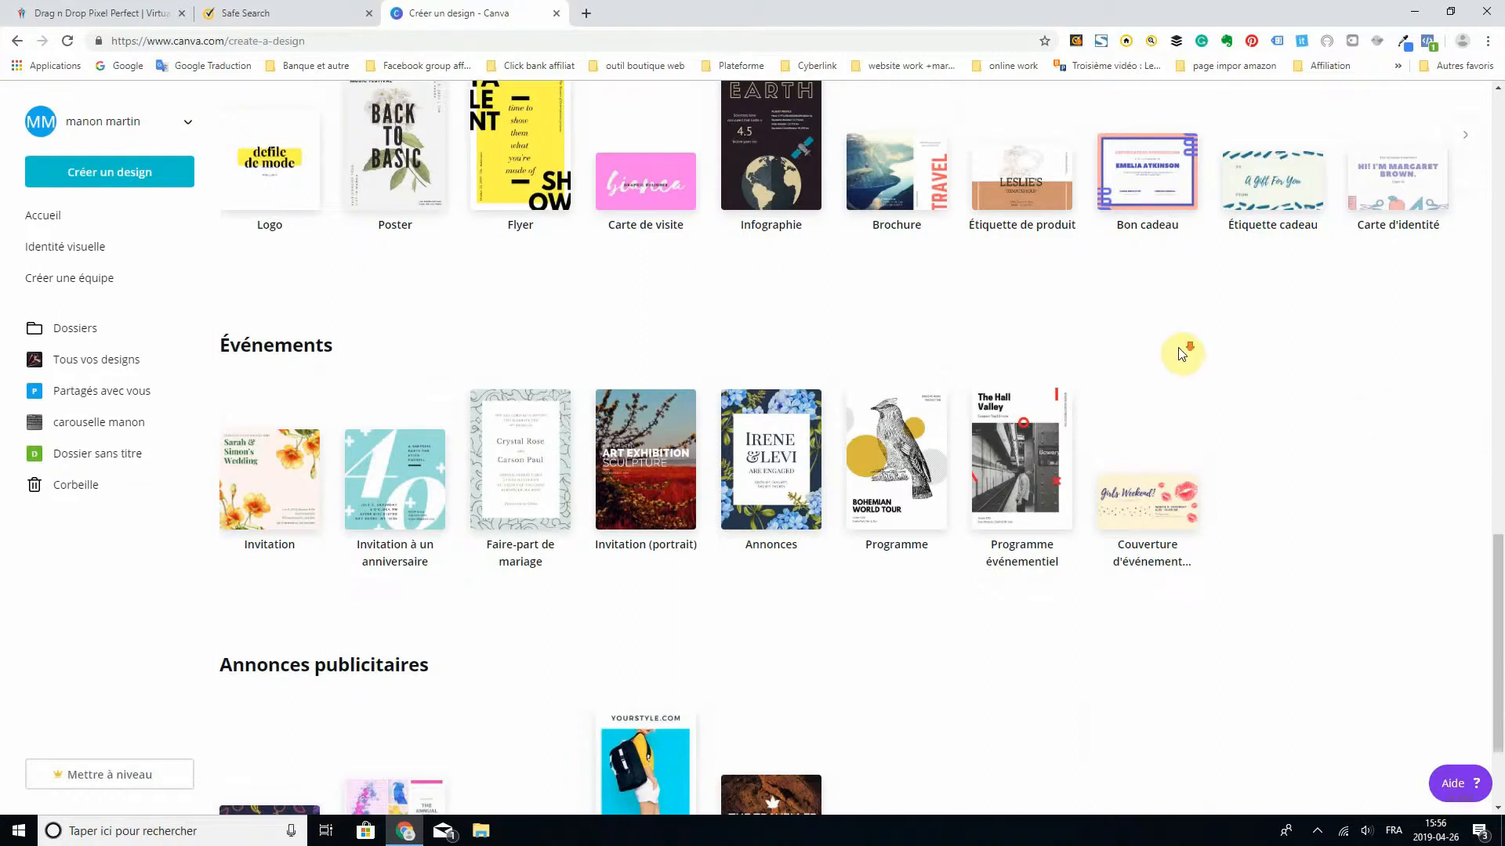
{"action": "scroll", "coordinate": [1182, 349], "scroll_direction": "down", "scroll_amount": 2}
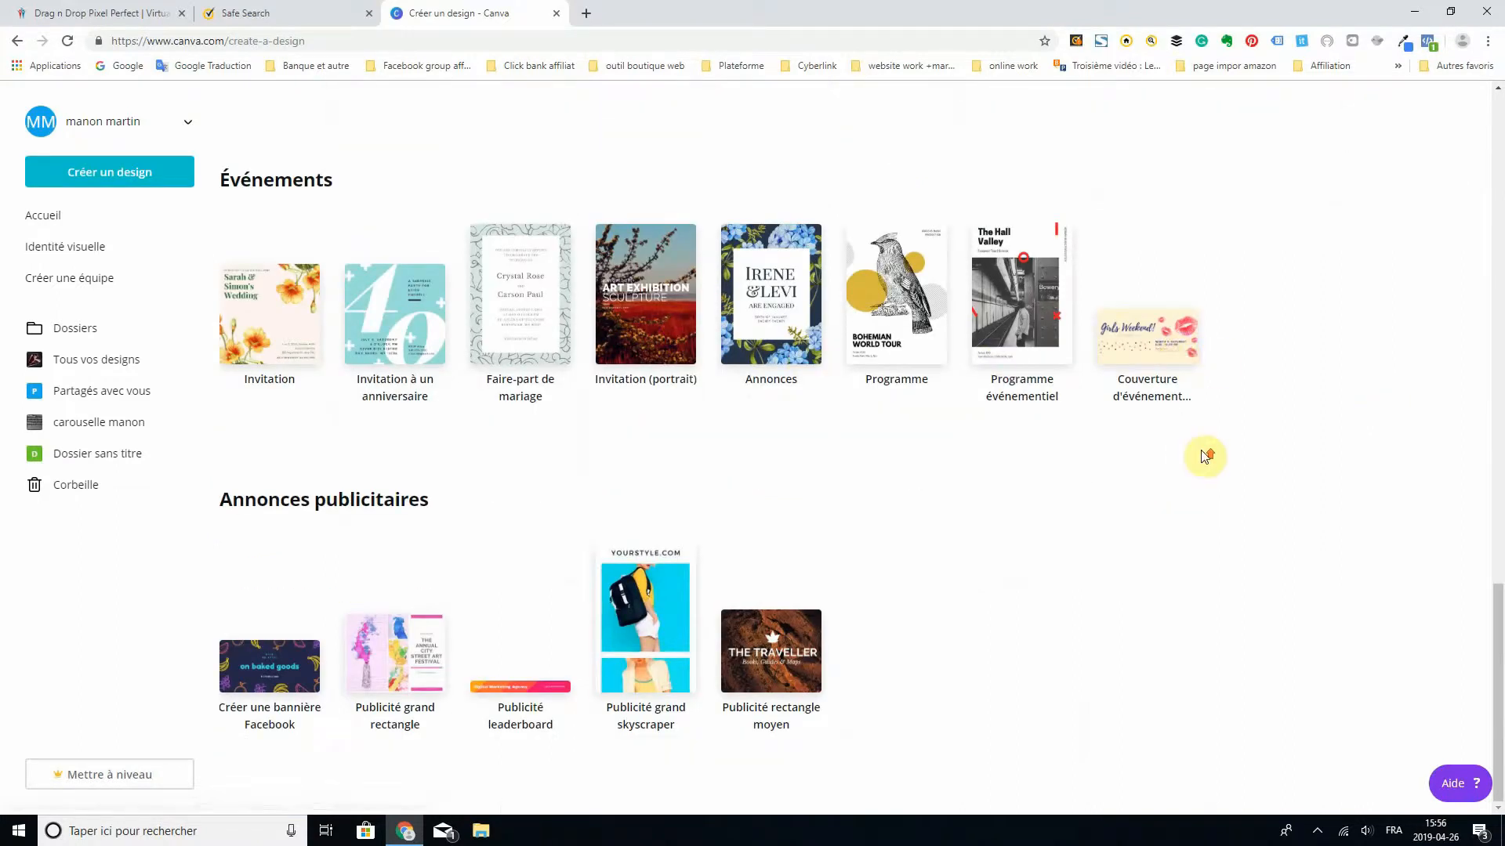
{"action": "scroll", "coordinate": [1202, 453], "scroll_direction": "up", "scroll_amount": 15}
{"action": "scroll", "coordinate": [1152, 490], "scroll_direction": "up", "scroll_amount": 4}
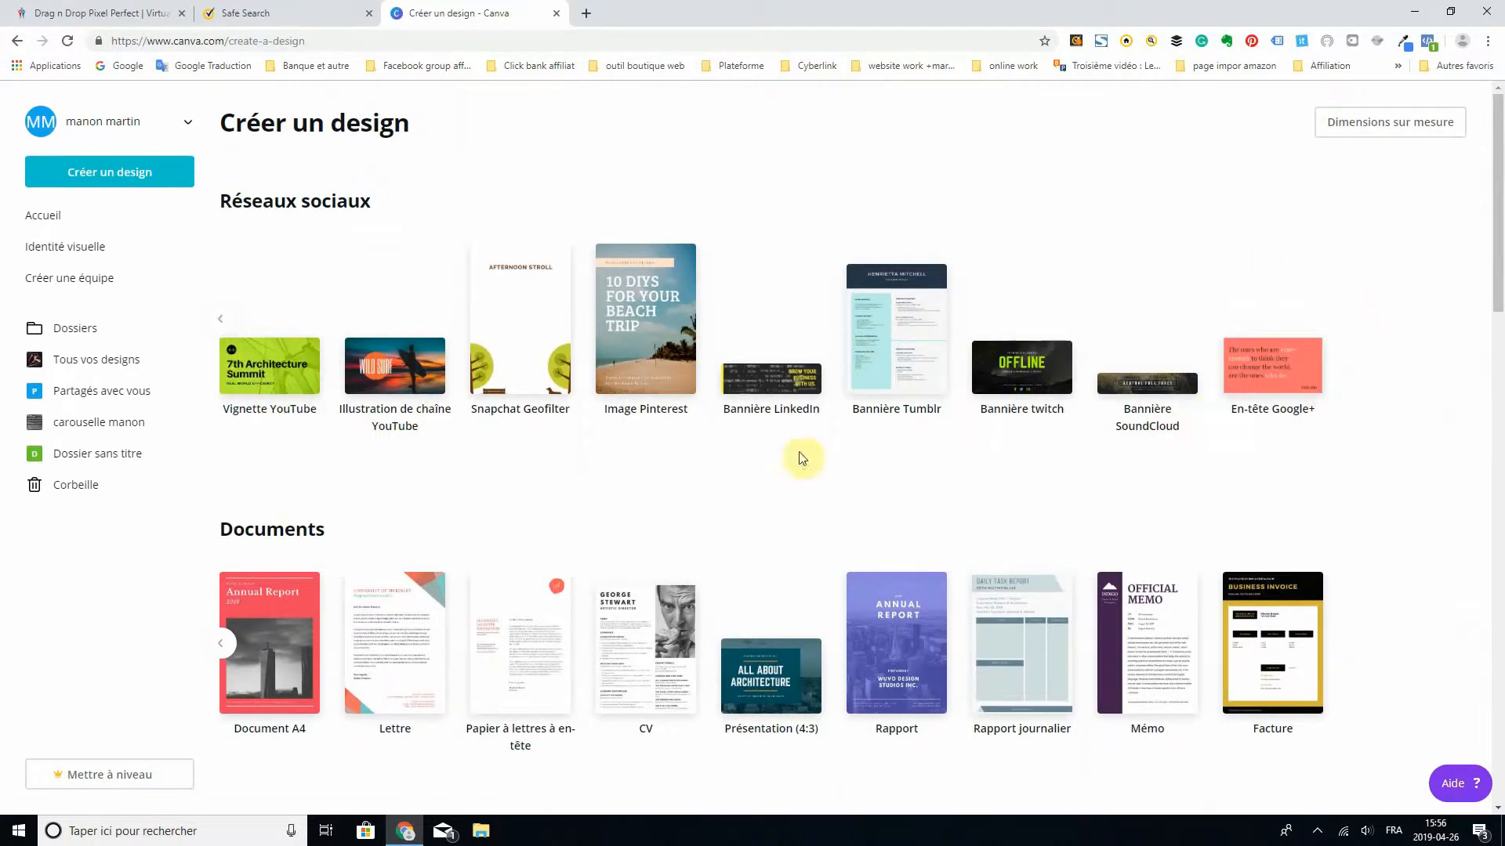
- Create a new 800 px × 800 px Réseaux sociaux design from the social network formats
{"action": "left_click", "coordinate": [212, 324]}
{"action": "left_click", "coordinate": [218, 325]}
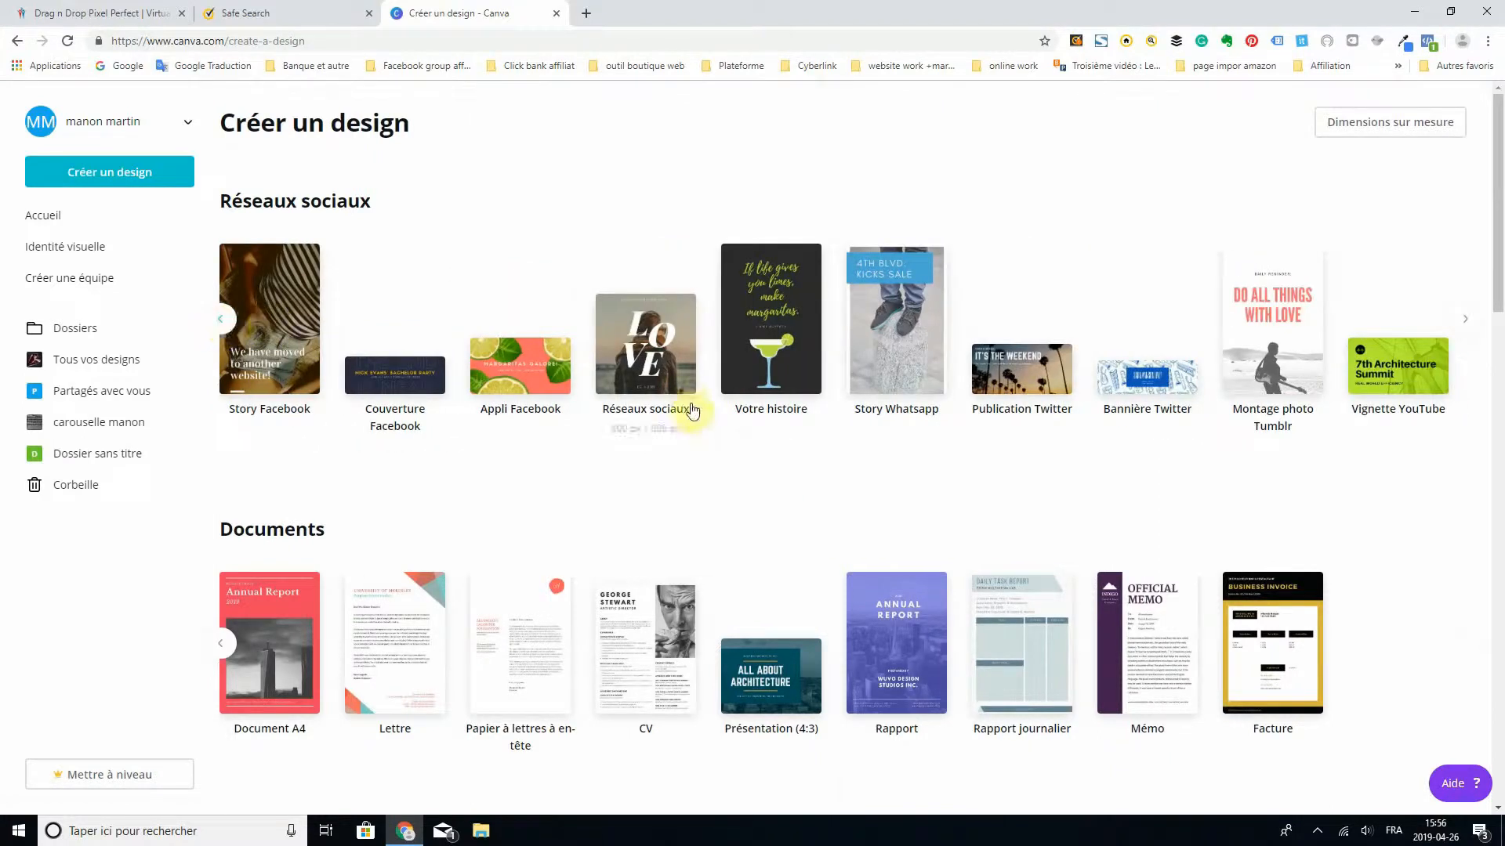
{"action": "left_click", "coordinate": [646, 366]}
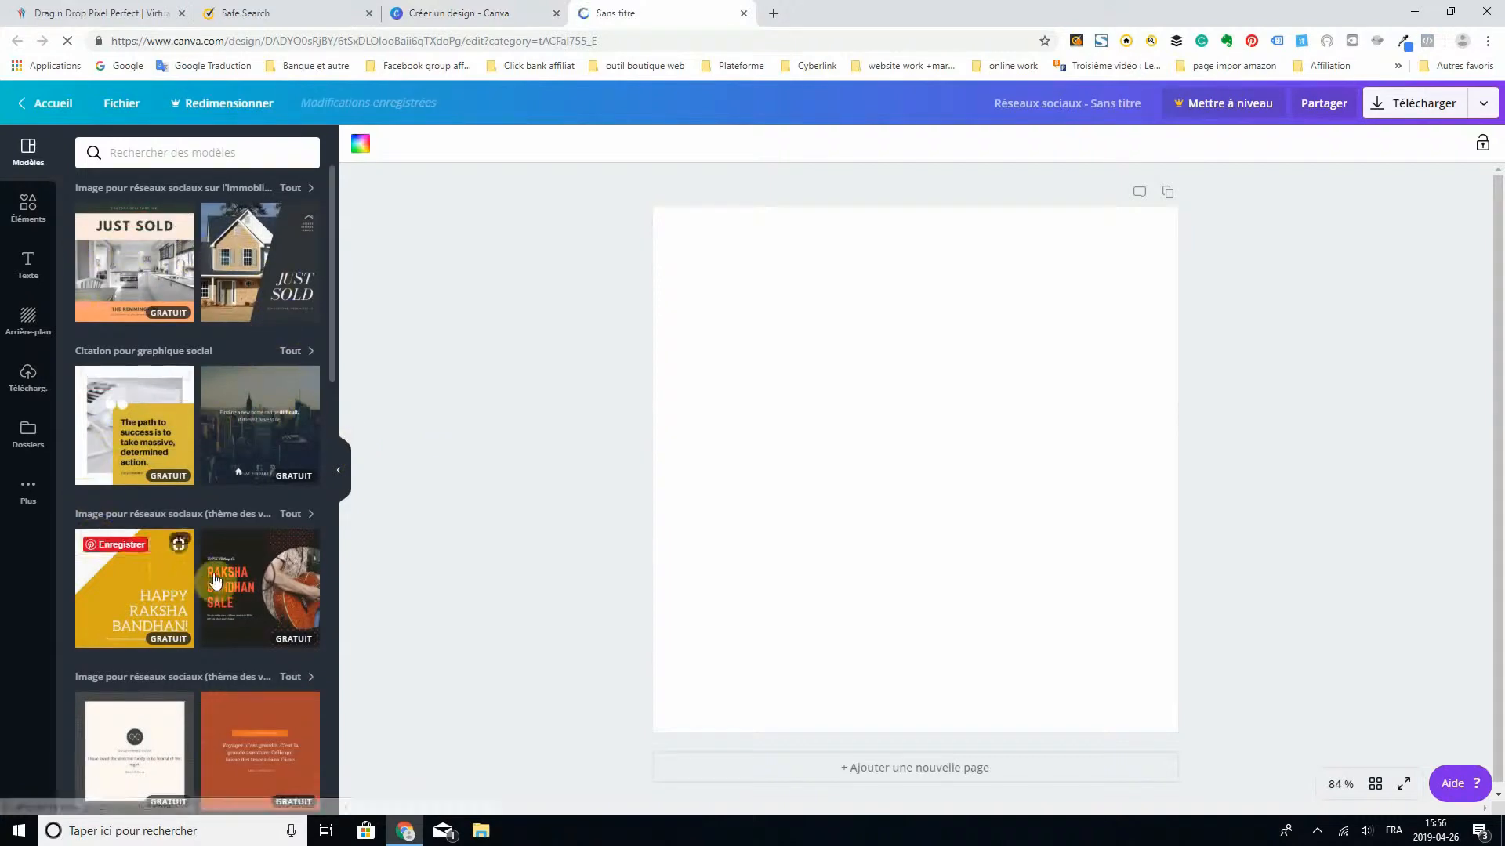
- Look through the social media template categories and show all templates in the Raksha Bandhan themed category
{"action": "scroll", "coordinate": [301, 633], "scroll_direction": "down", "scroll_amount": 1}
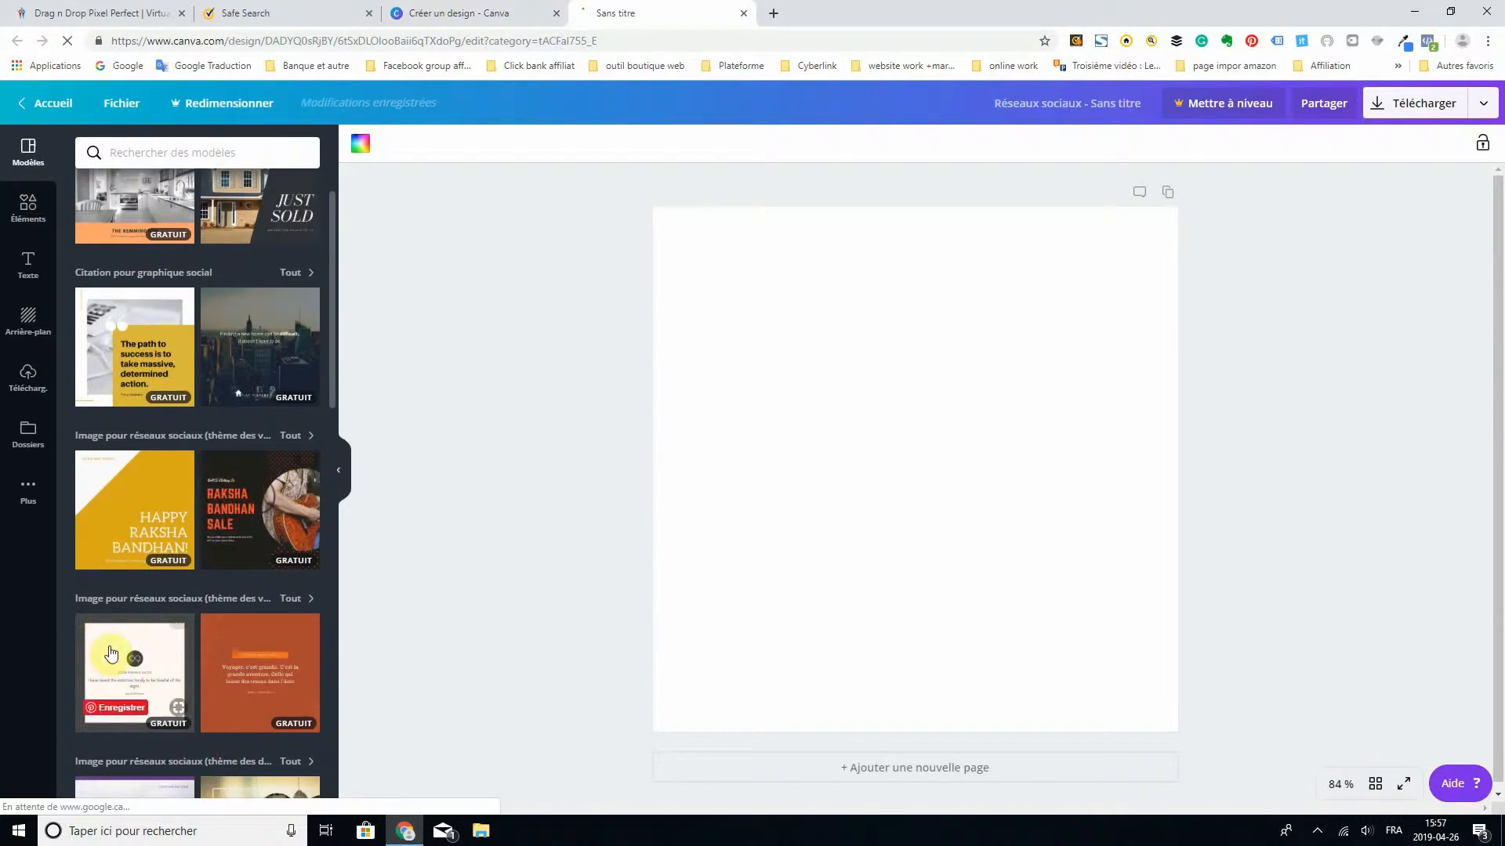
{"action": "scroll", "coordinate": [275, 526], "scroll_direction": "down", "scroll_amount": 5}
{"action": "scroll", "coordinate": [262, 502], "scroll_direction": "down", "scroll_amount": 2}
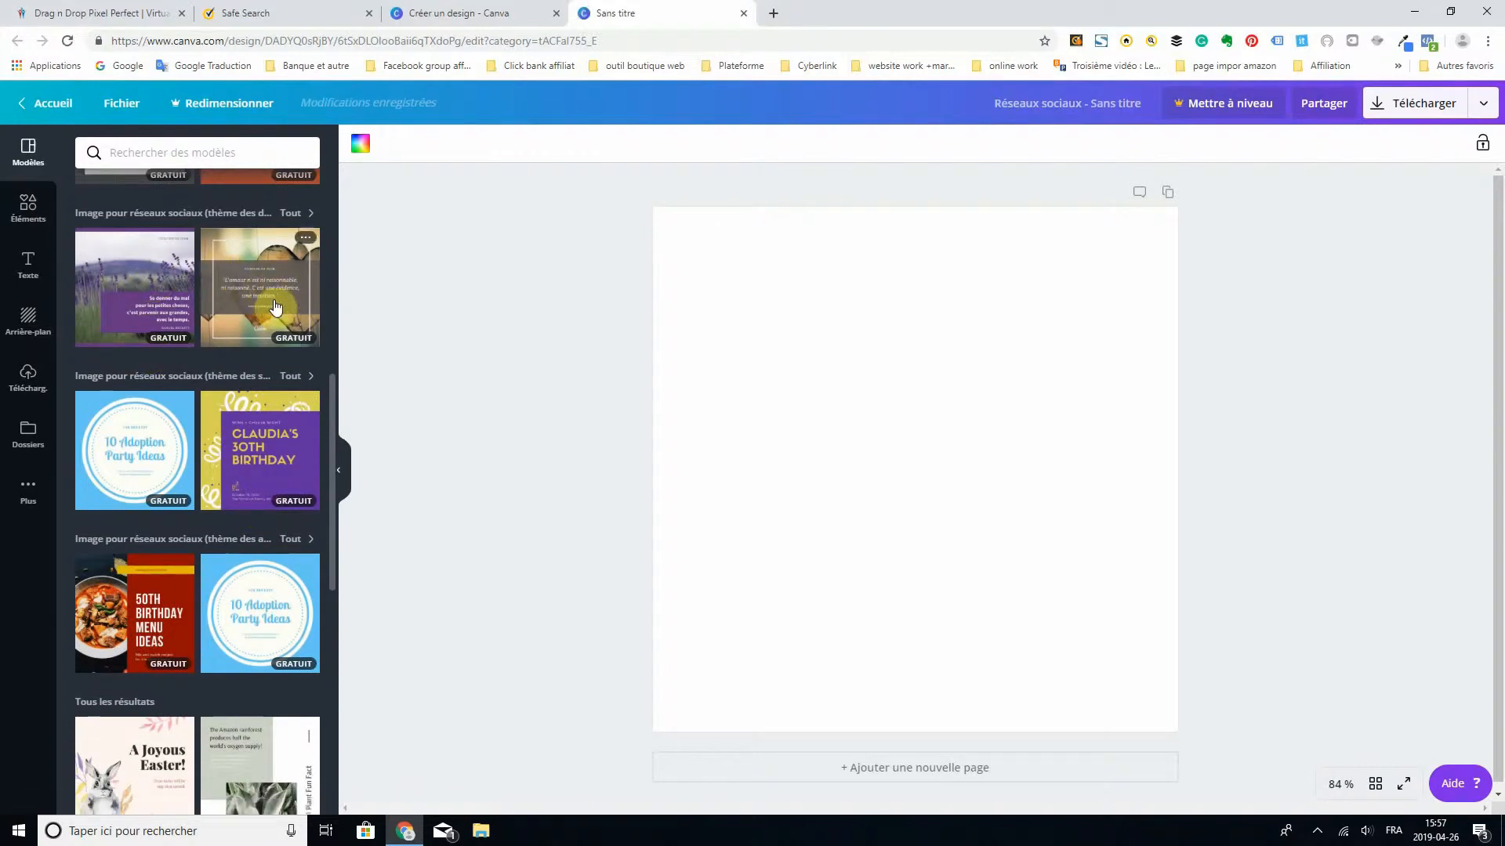
{"action": "scroll", "coordinate": [266, 329], "scroll_direction": "down", "scroll_amount": 2}
{"action": "scroll", "coordinate": [257, 381], "scroll_direction": "up", "scroll_amount": 5}
{"action": "scroll", "coordinate": [254, 395], "scroll_direction": "up", "scroll_amount": 5}
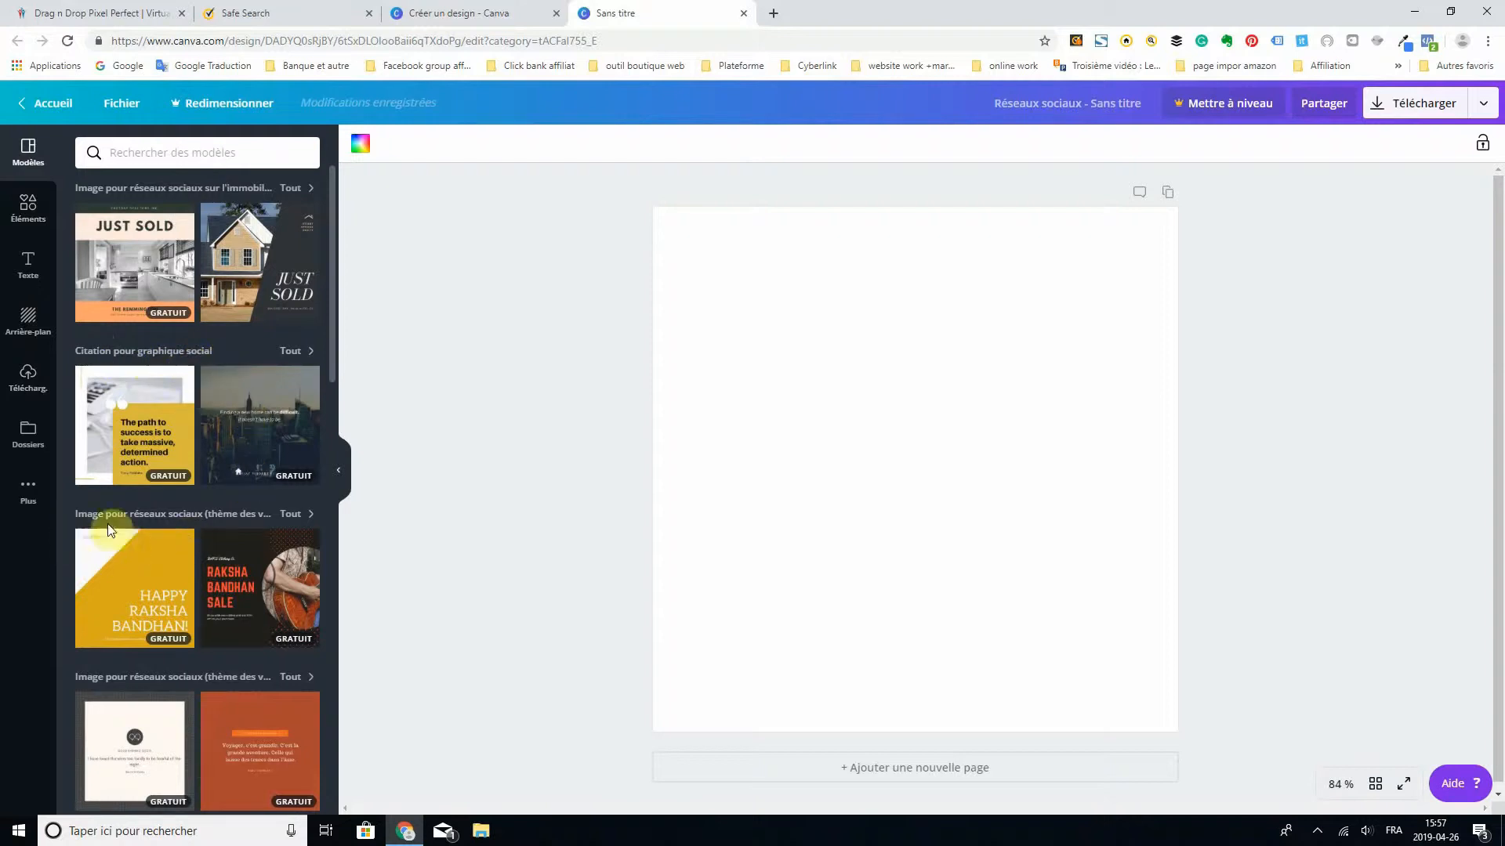
{"action": "left_click", "coordinate": [294, 518]}
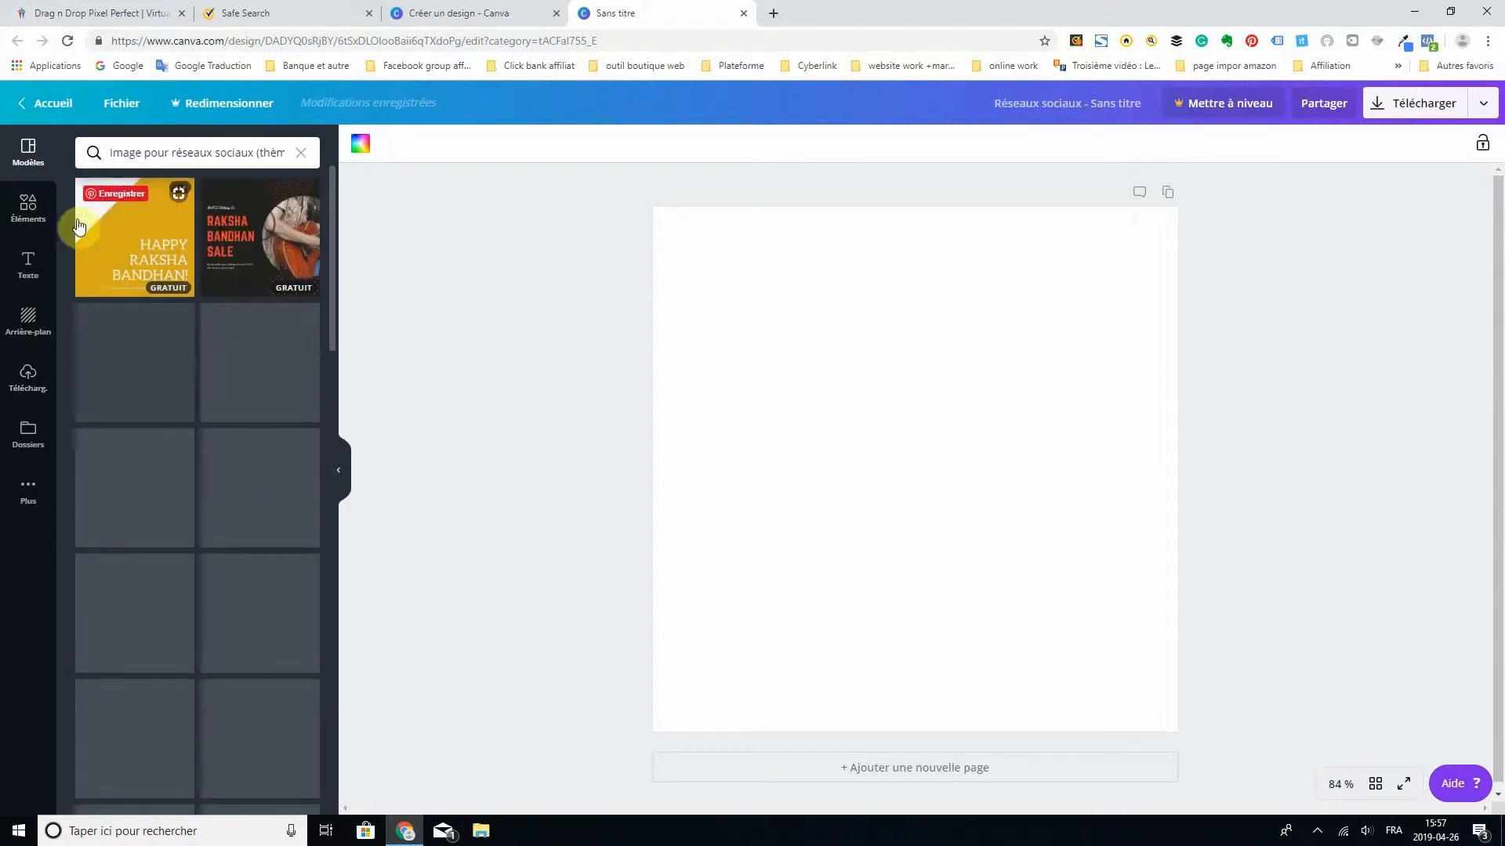
- Fill the blank page with a three-cell photo grid: one tall cell beside two stacked cells
{"action": "left_click", "coordinate": [29, 205]}
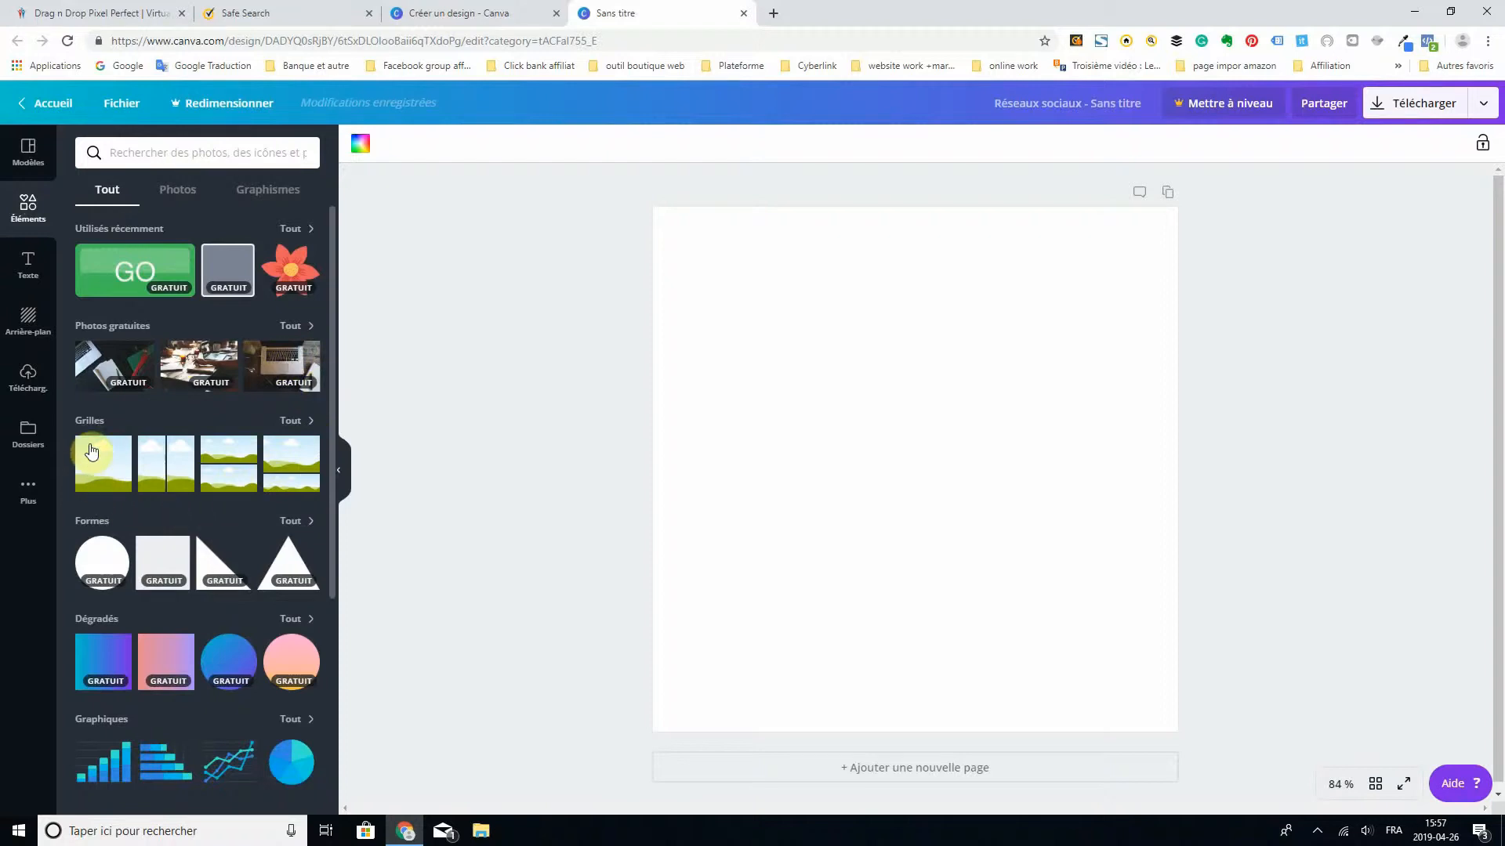
{"action": "left_click", "coordinate": [301, 428]}
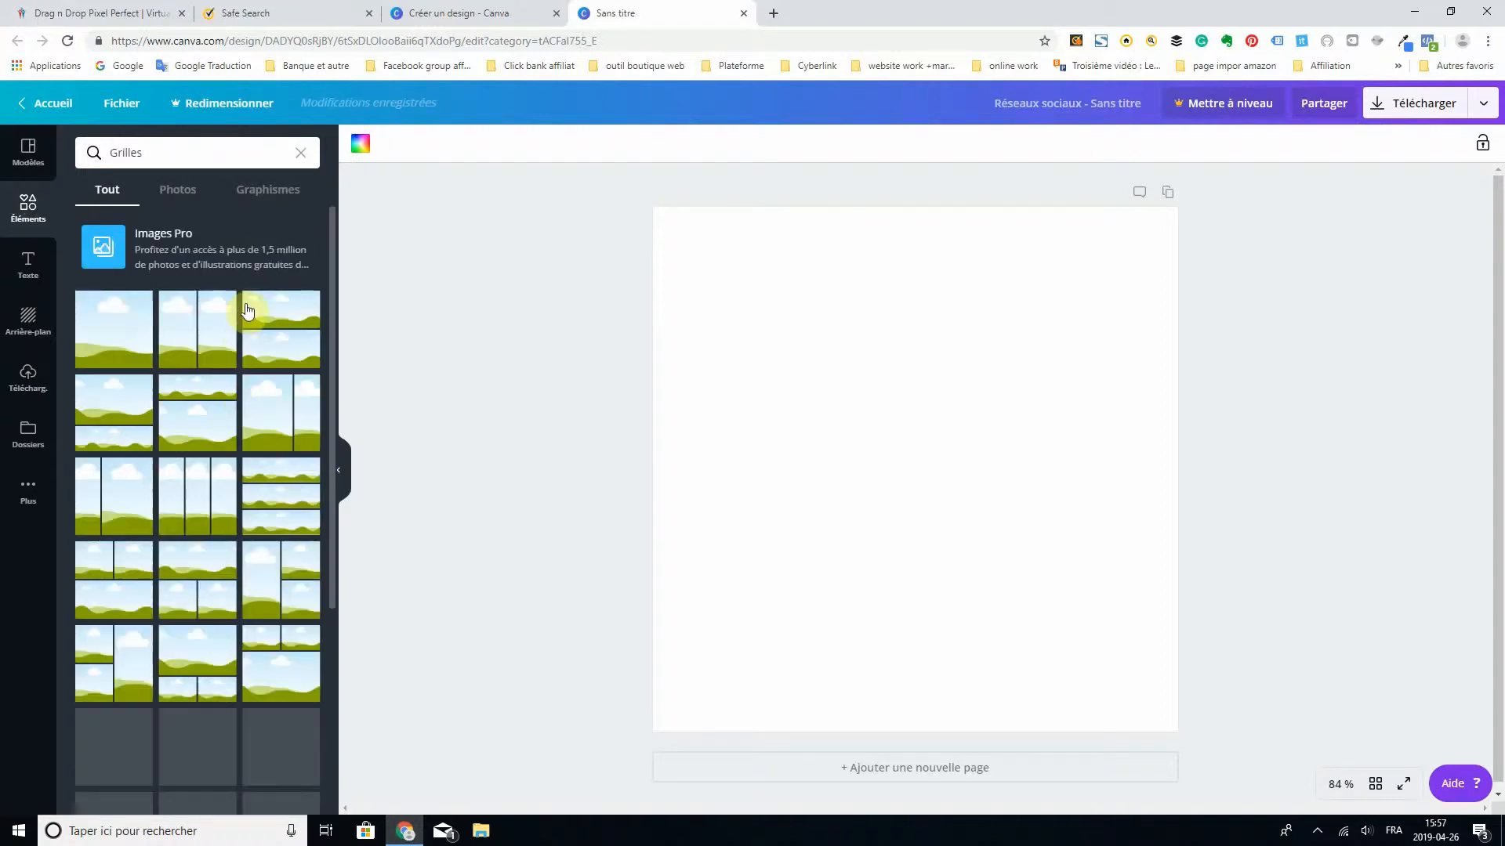
{"action": "left_click", "coordinate": [276, 574]}
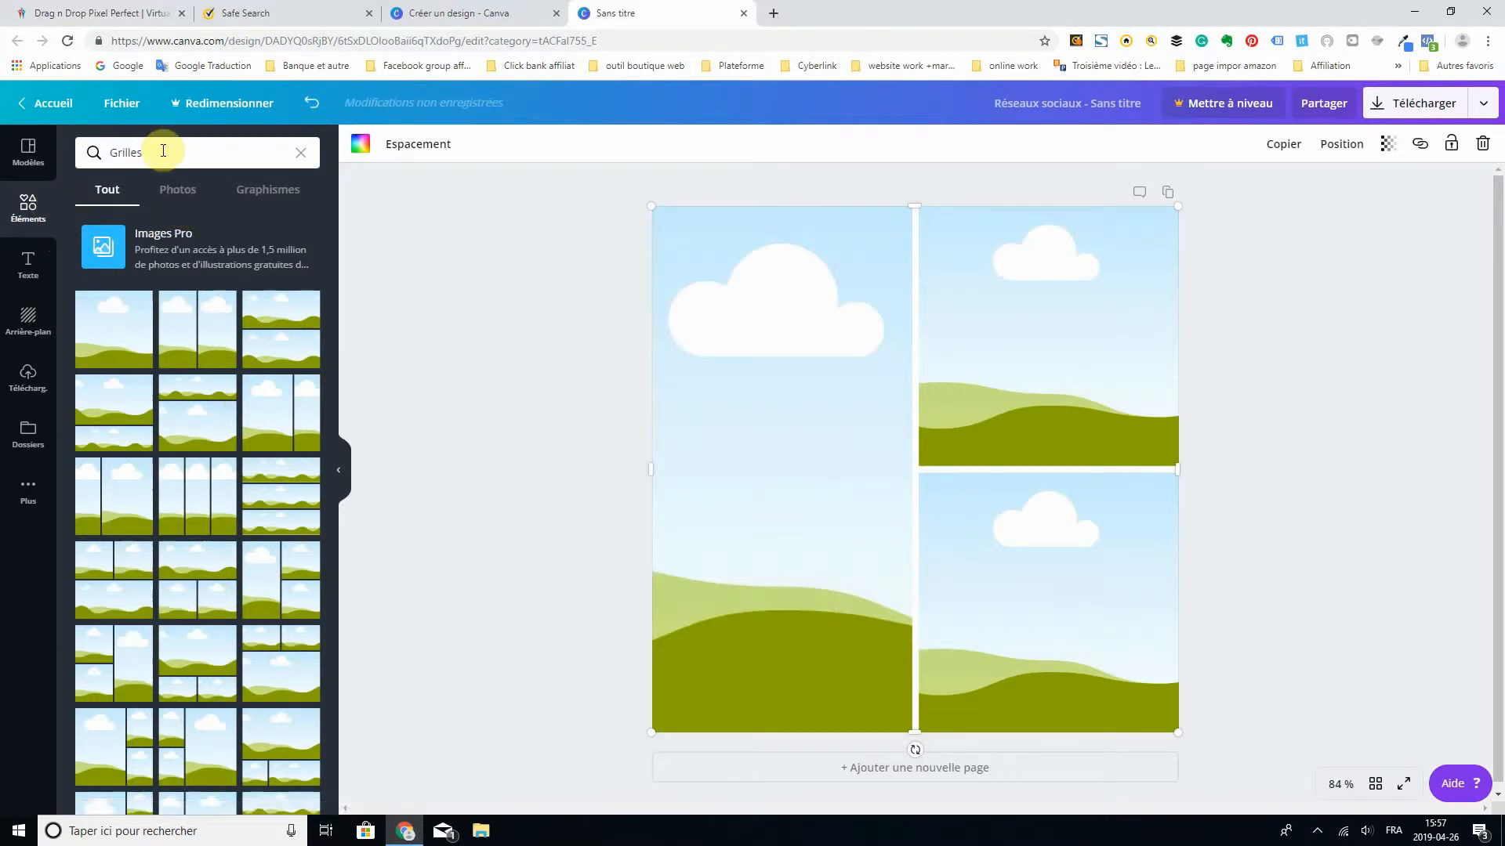
- Leave the grid results and look through all the recently used elements
{"action": "left_click", "coordinate": [303, 154]}
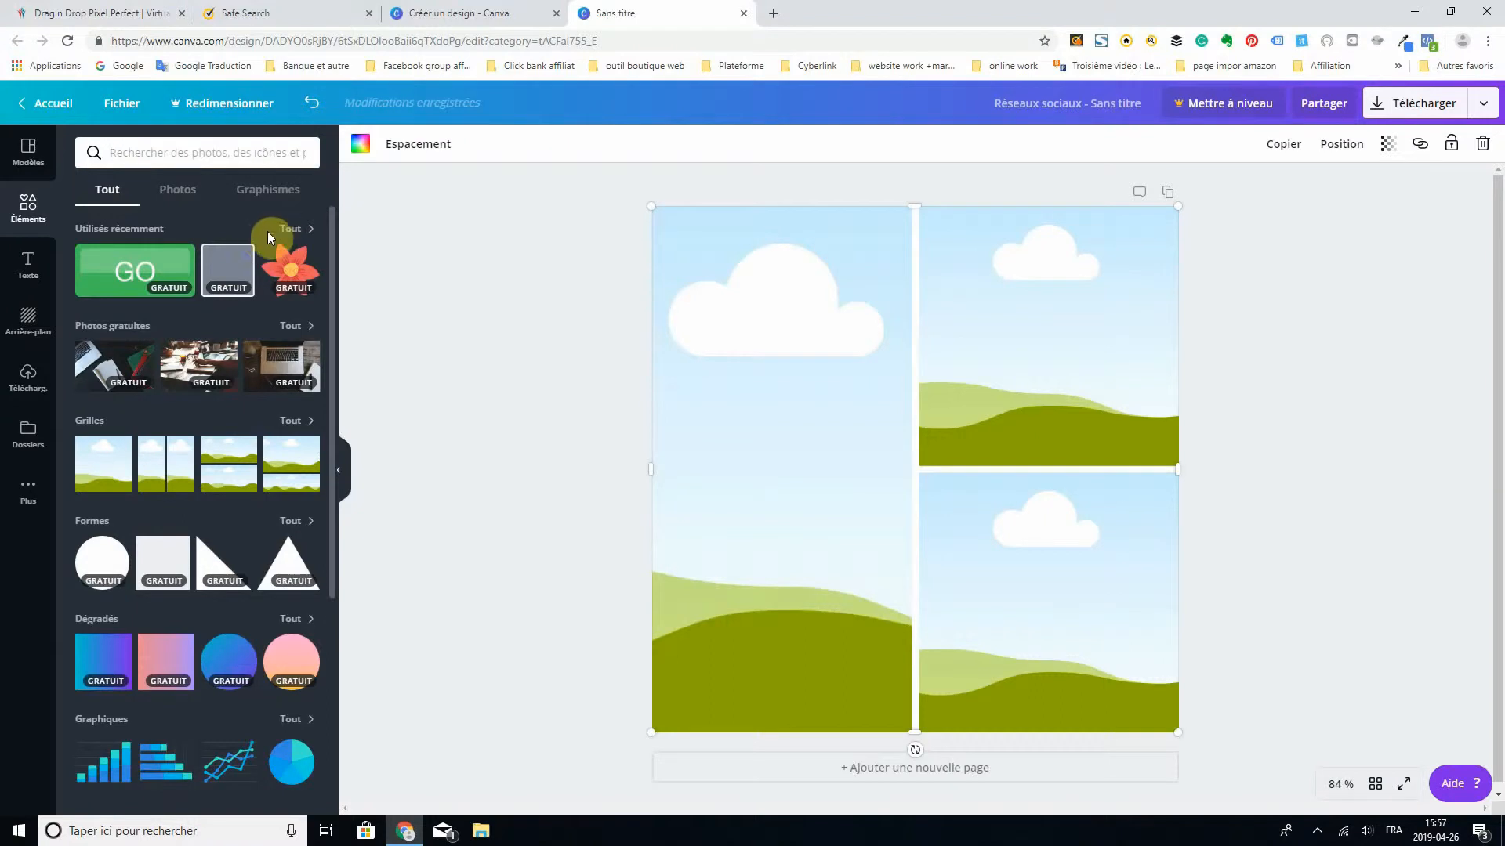
{"action": "left_click", "coordinate": [294, 229]}
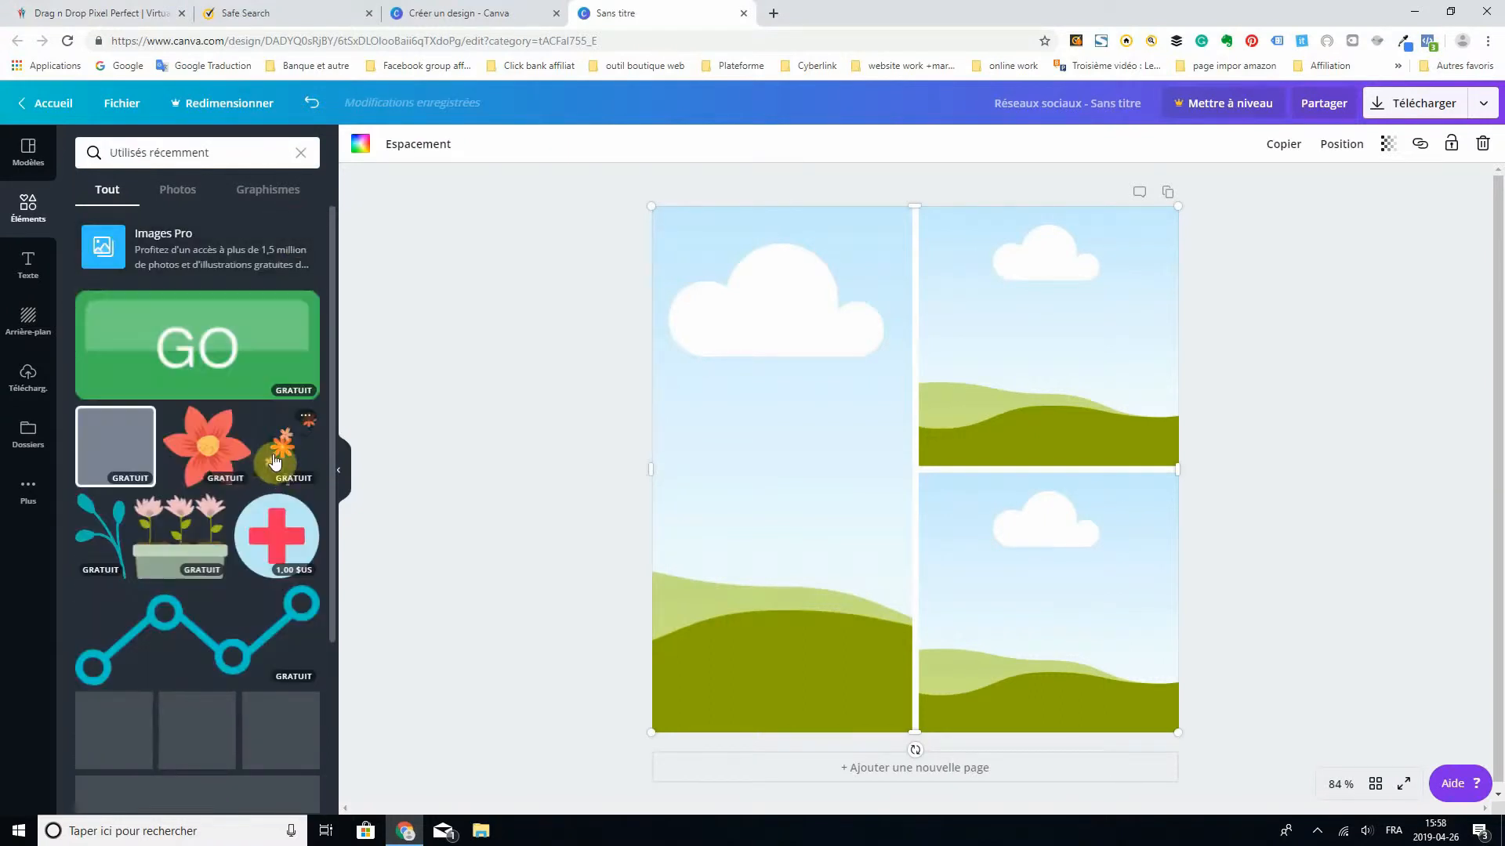
{"action": "scroll", "coordinate": [231, 403], "scroll_direction": "down", "scroll_amount": 4}
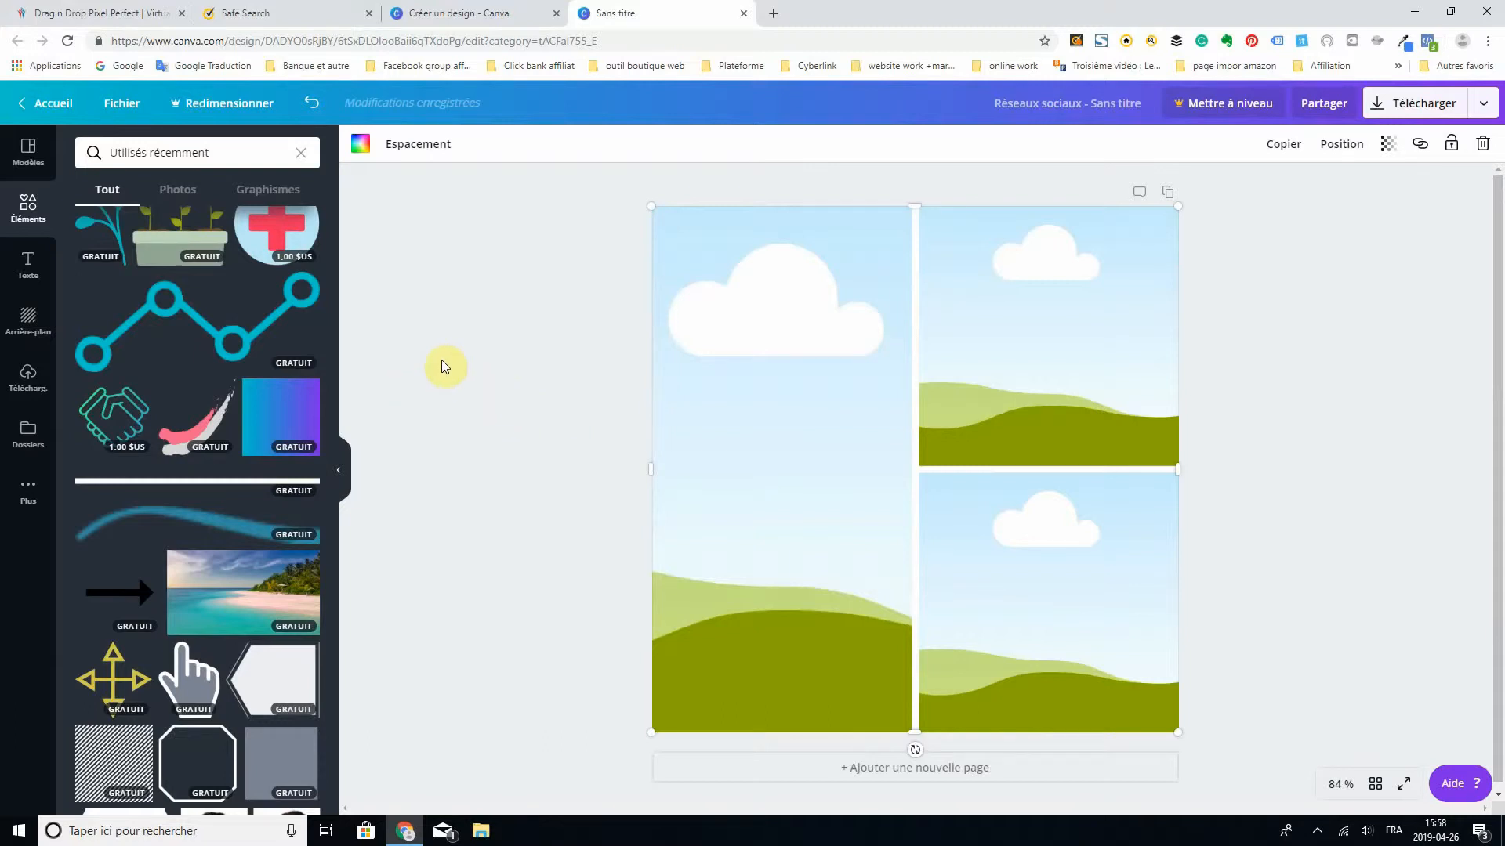
{"action": "scroll", "coordinate": [243, 439], "scroll_direction": "down", "scroll_amount": 1}
{"action": "scroll", "coordinate": [244, 441], "scroll_direction": "down", "scroll_amount": 7}
{"action": "scroll", "coordinate": [251, 450], "scroll_direction": "down", "scroll_amount": 6}
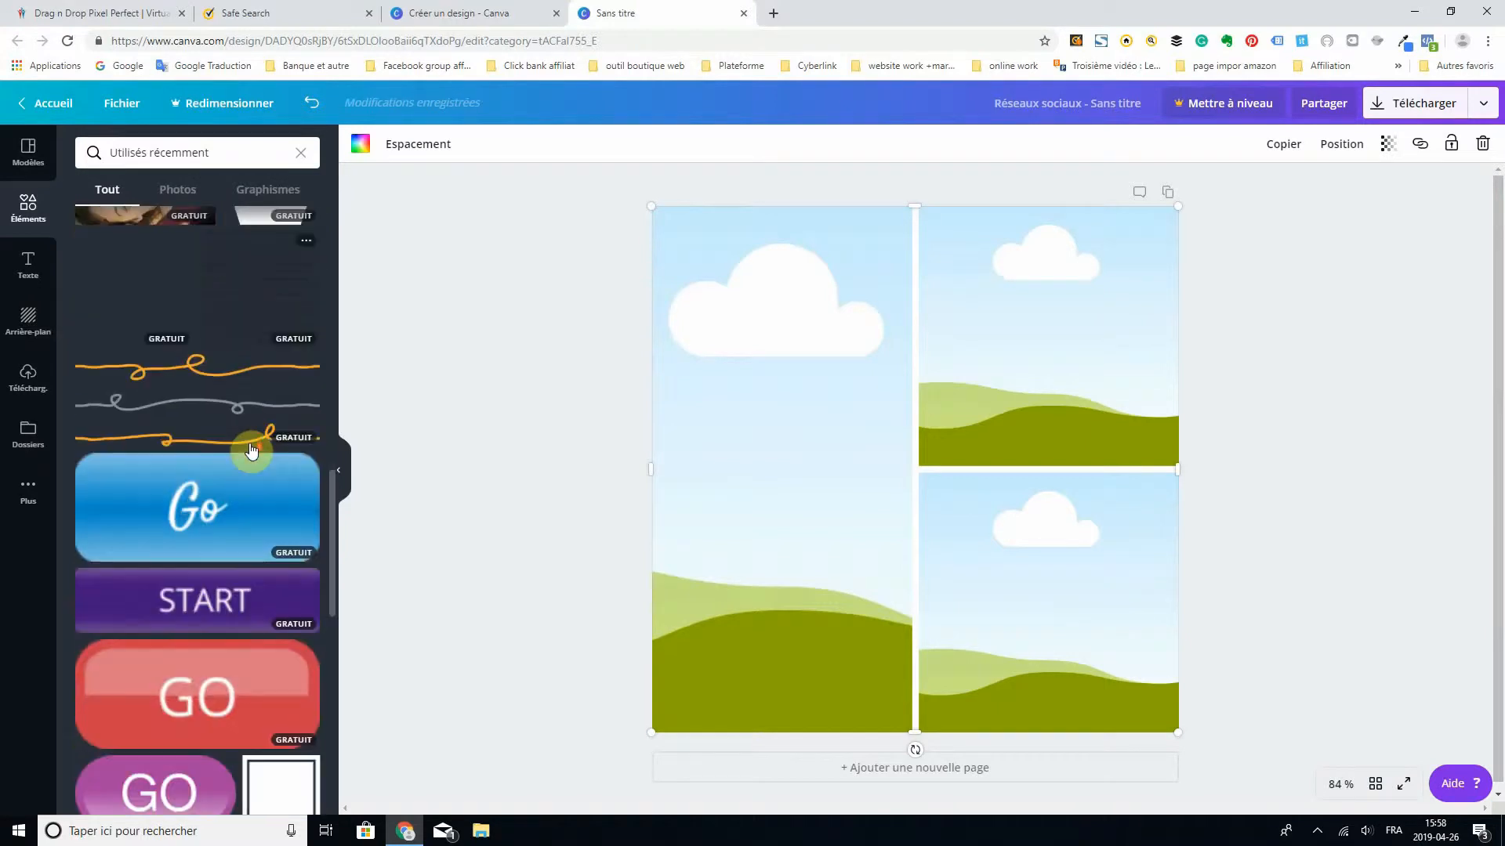
{"action": "scroll", "coordinate": [229, 566], "scroll_direction": "up", "scroll_amount": 14}
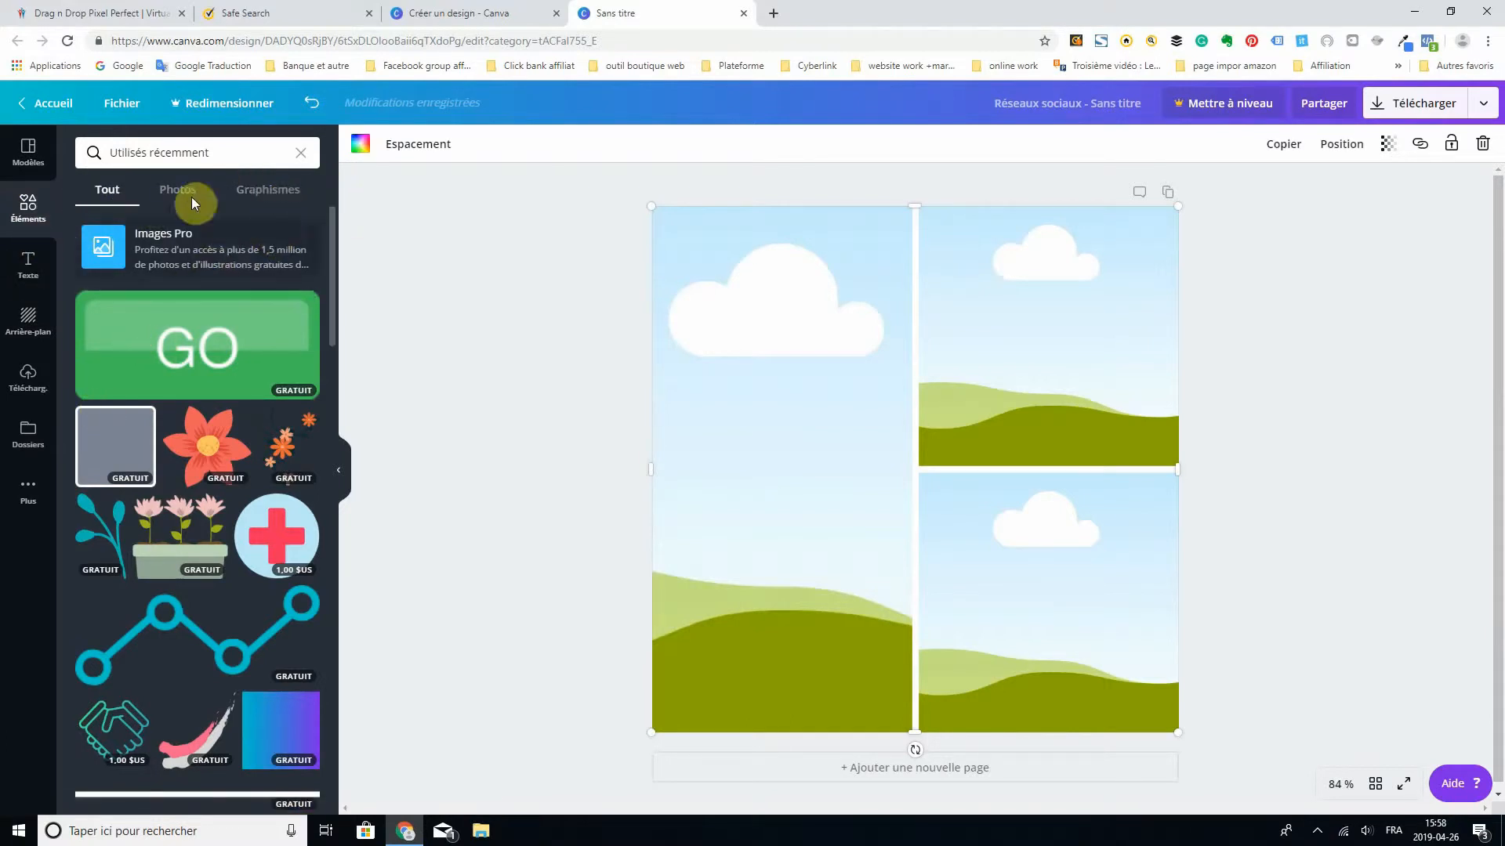
- Add the "30% DE RÉDUCTION" text template over the grid and delete only its "VENTE SPÉCIALE" line
{"action": "left_click", "coordinate": [29, 265]}
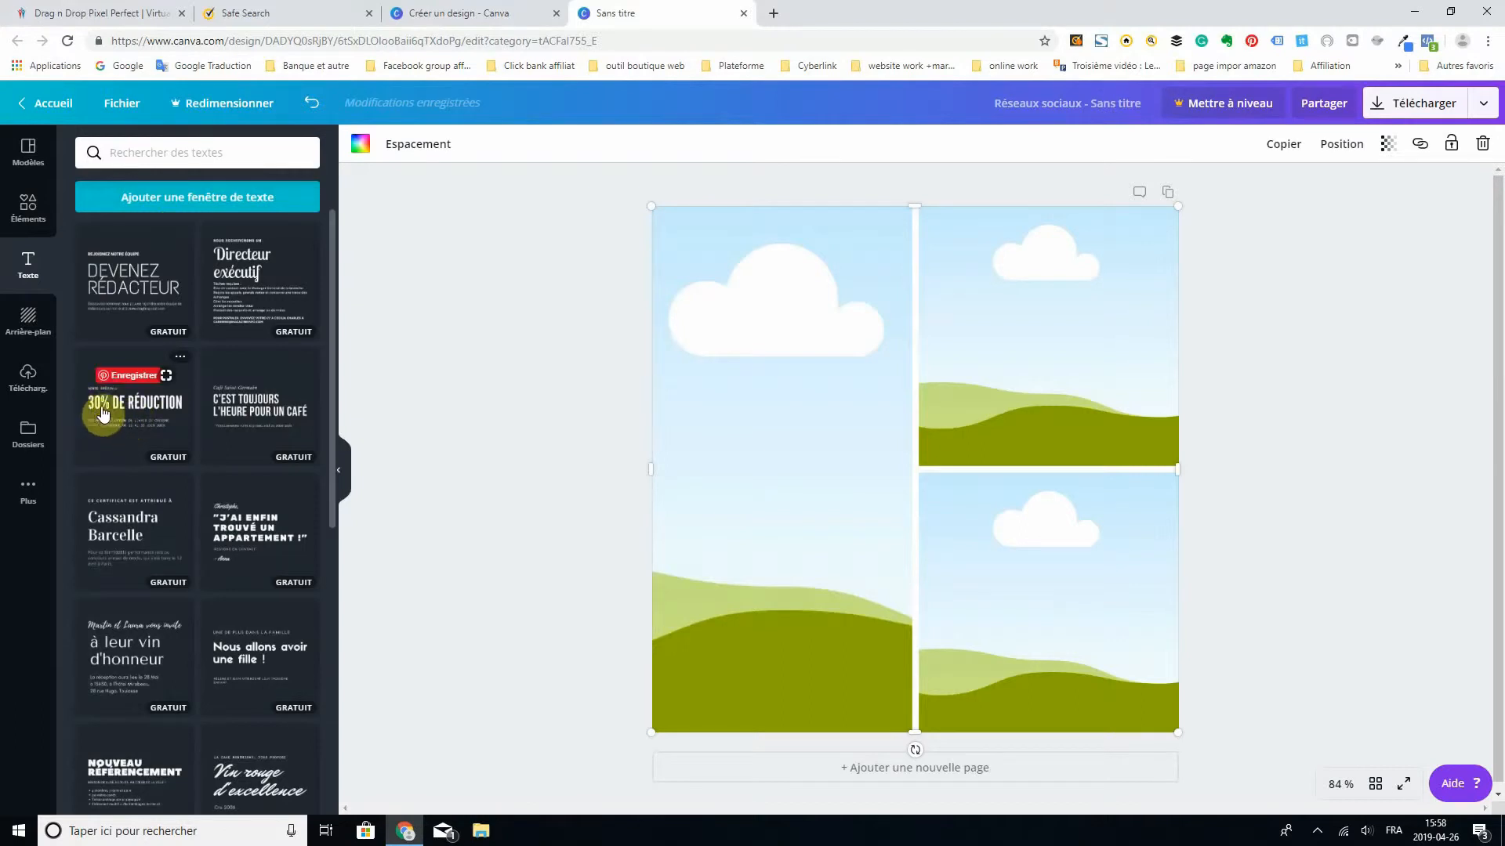
{"action": "left_click", "coordinate": [134, 414]}
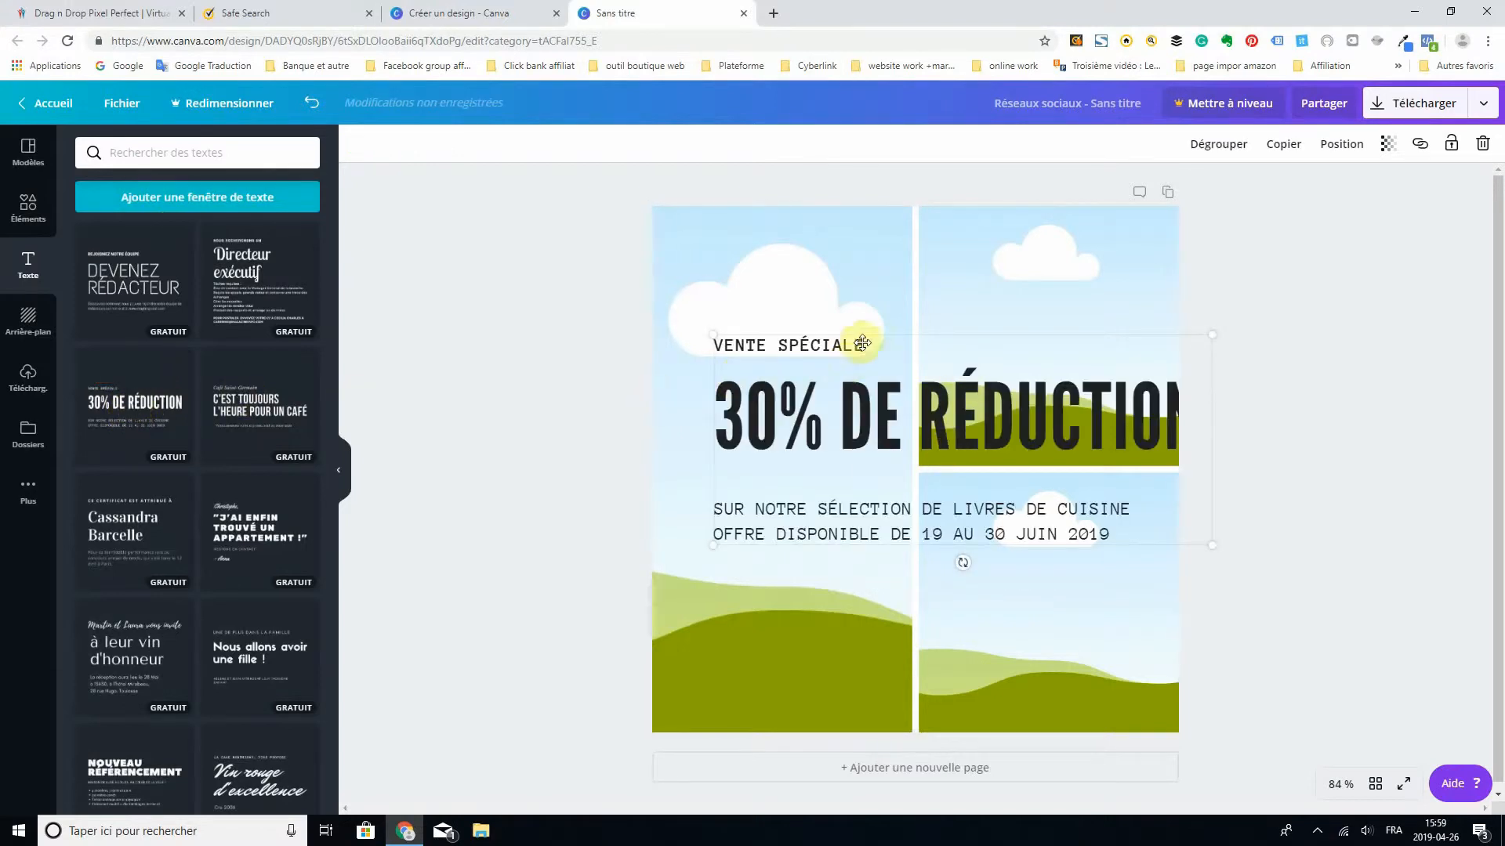
{"action": "double_click", "coordinate": [873, 348]}
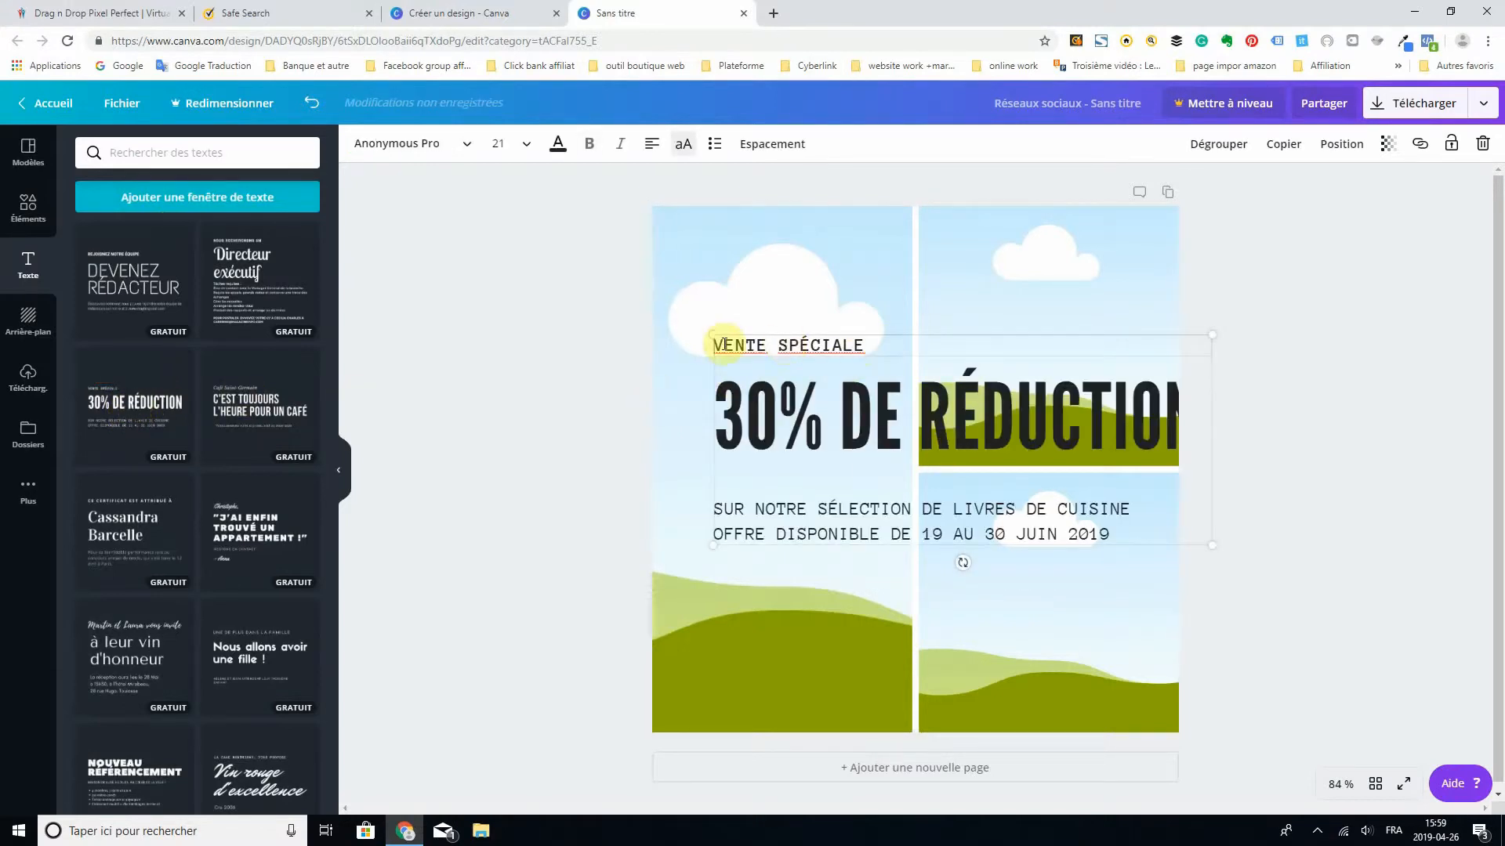
{"action": "left_click", "coordinate": [1484, 146]}
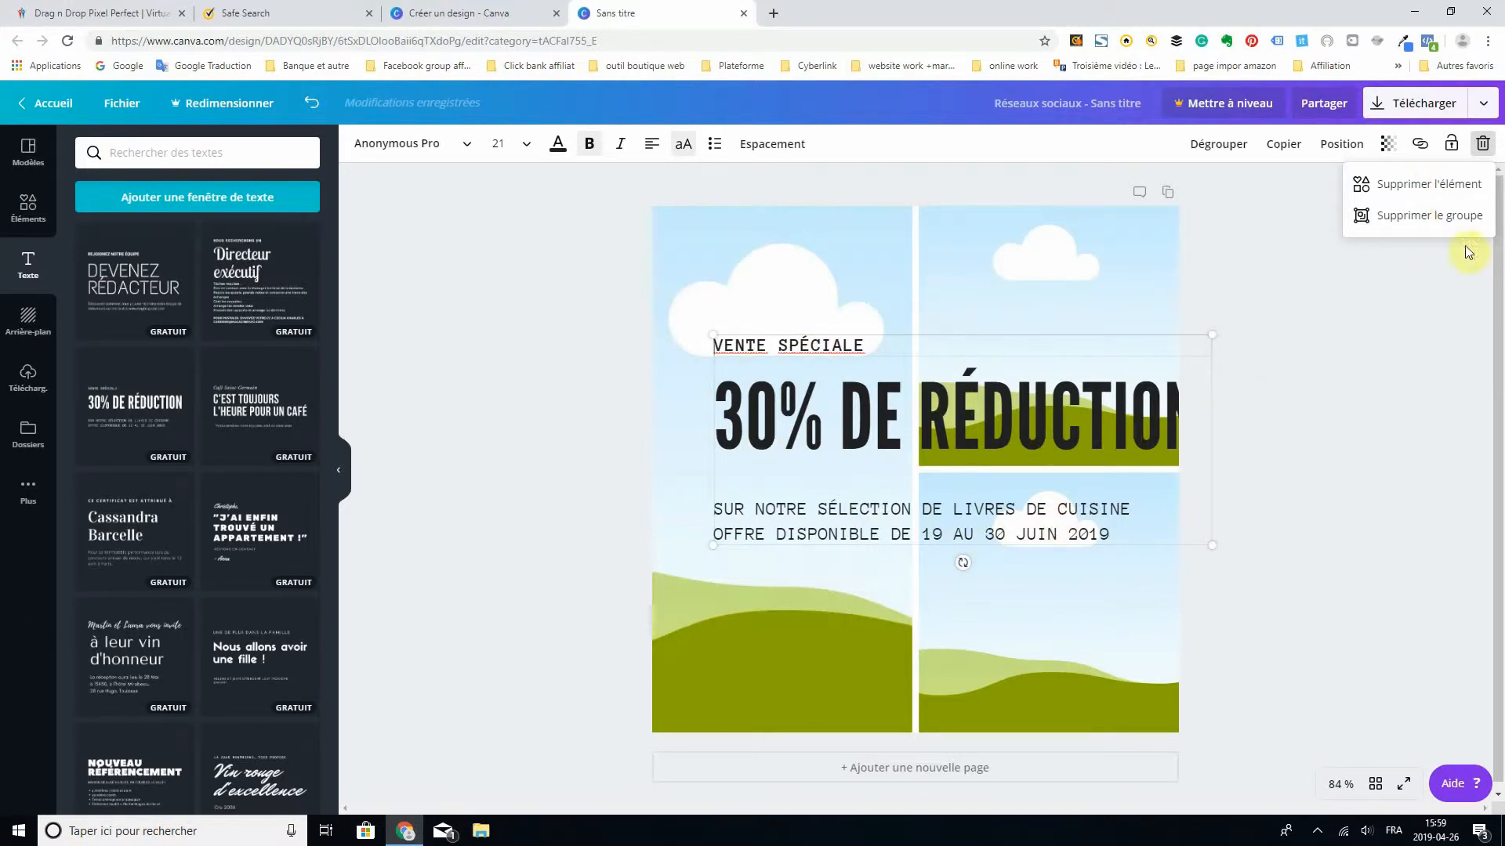
{"action": "left_click", "coordinate": [1420, 185]}
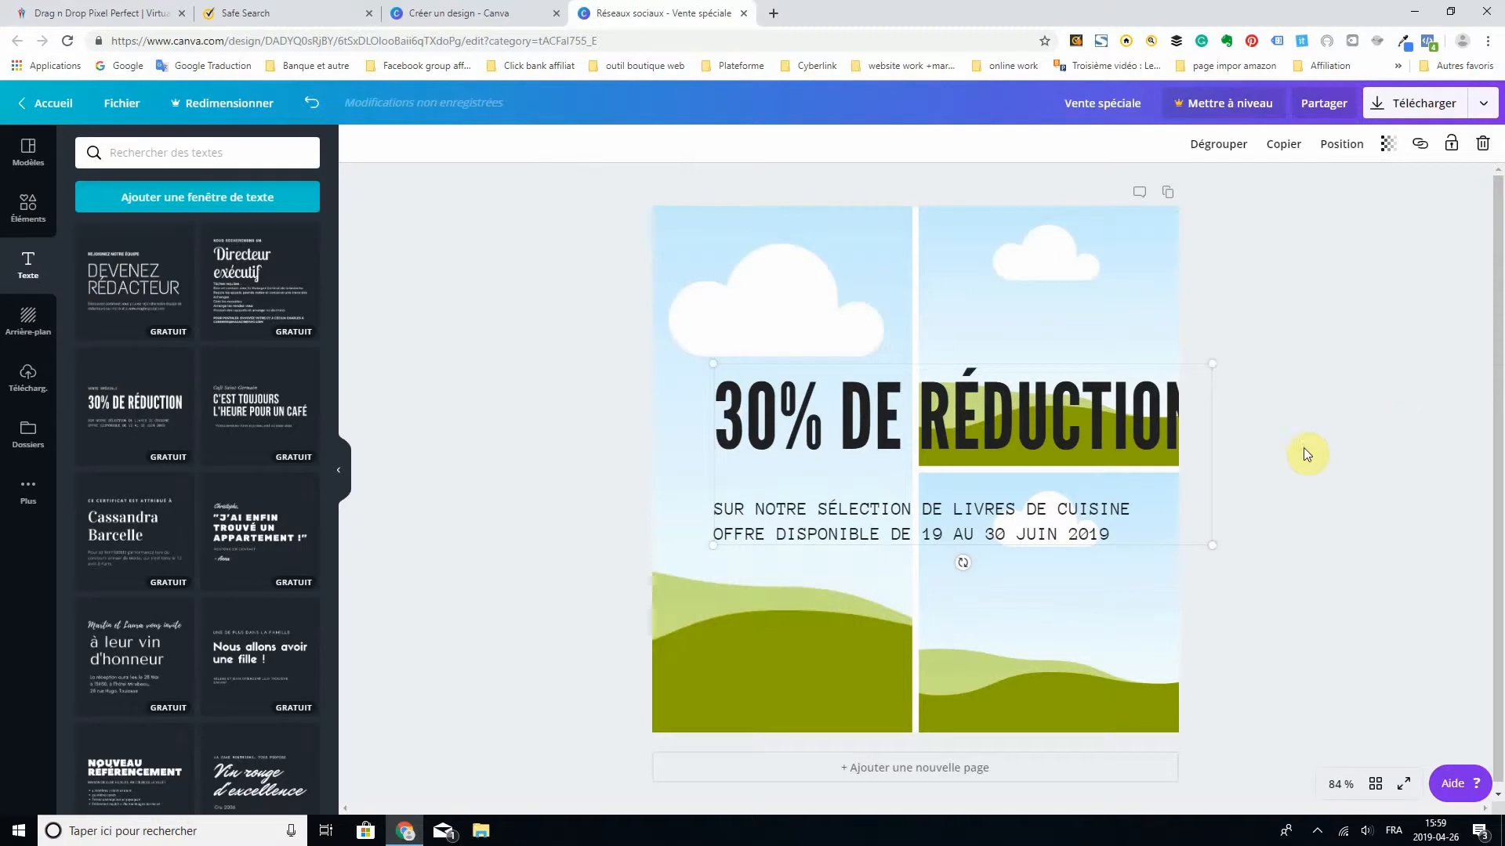
- Delete the rest of the "30% DE RÉDUCTION" text template as a whole group
{"action": "left_click", "coordinate": [1031, 376]}
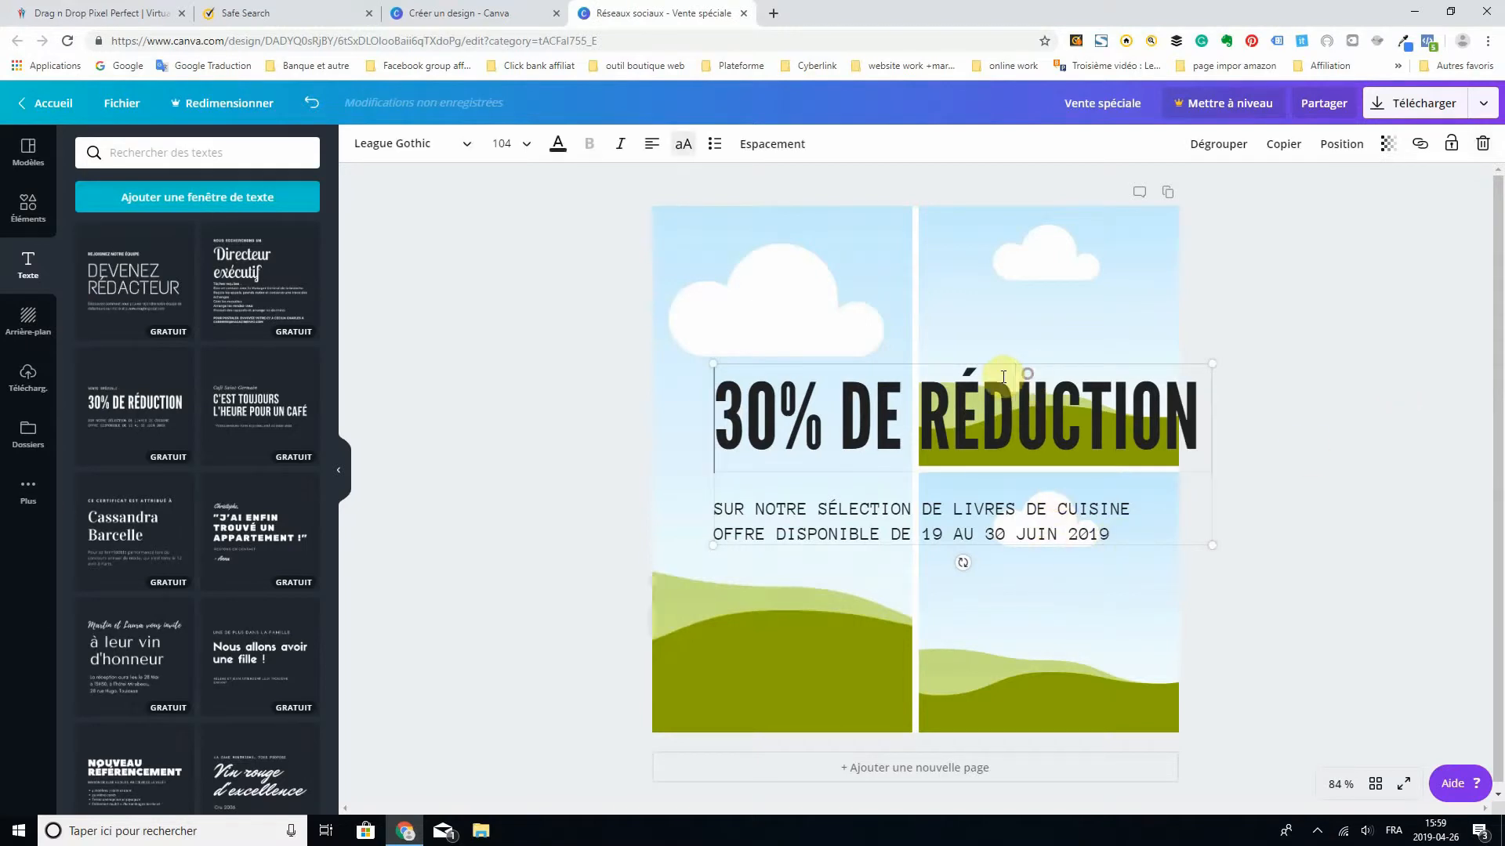
{"action": "left_click", "coordinate": [1481, 145]}
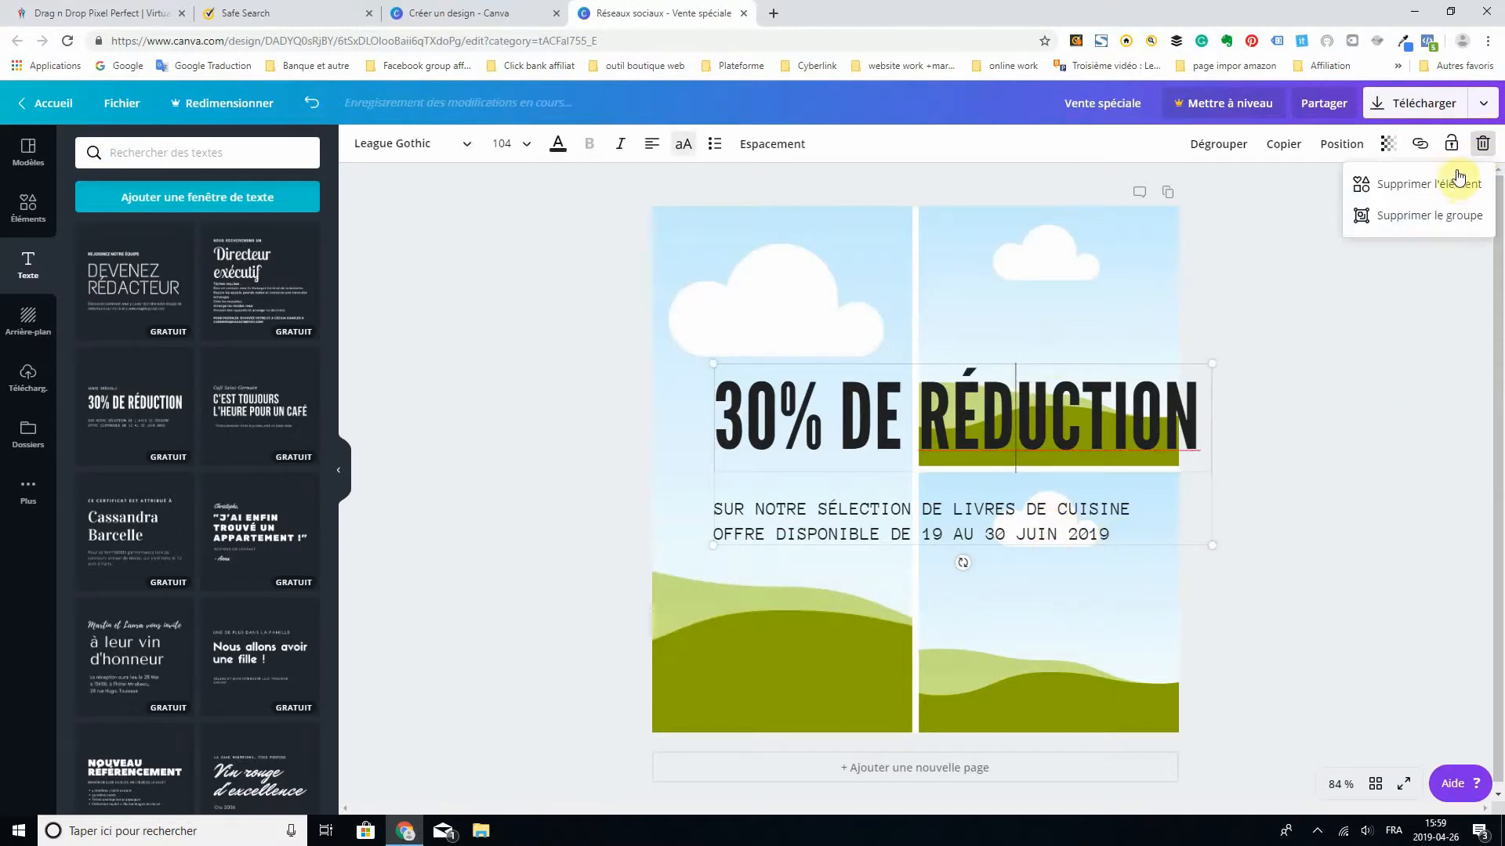
{"action": "left_click", "coordinate": [1426, 220]}
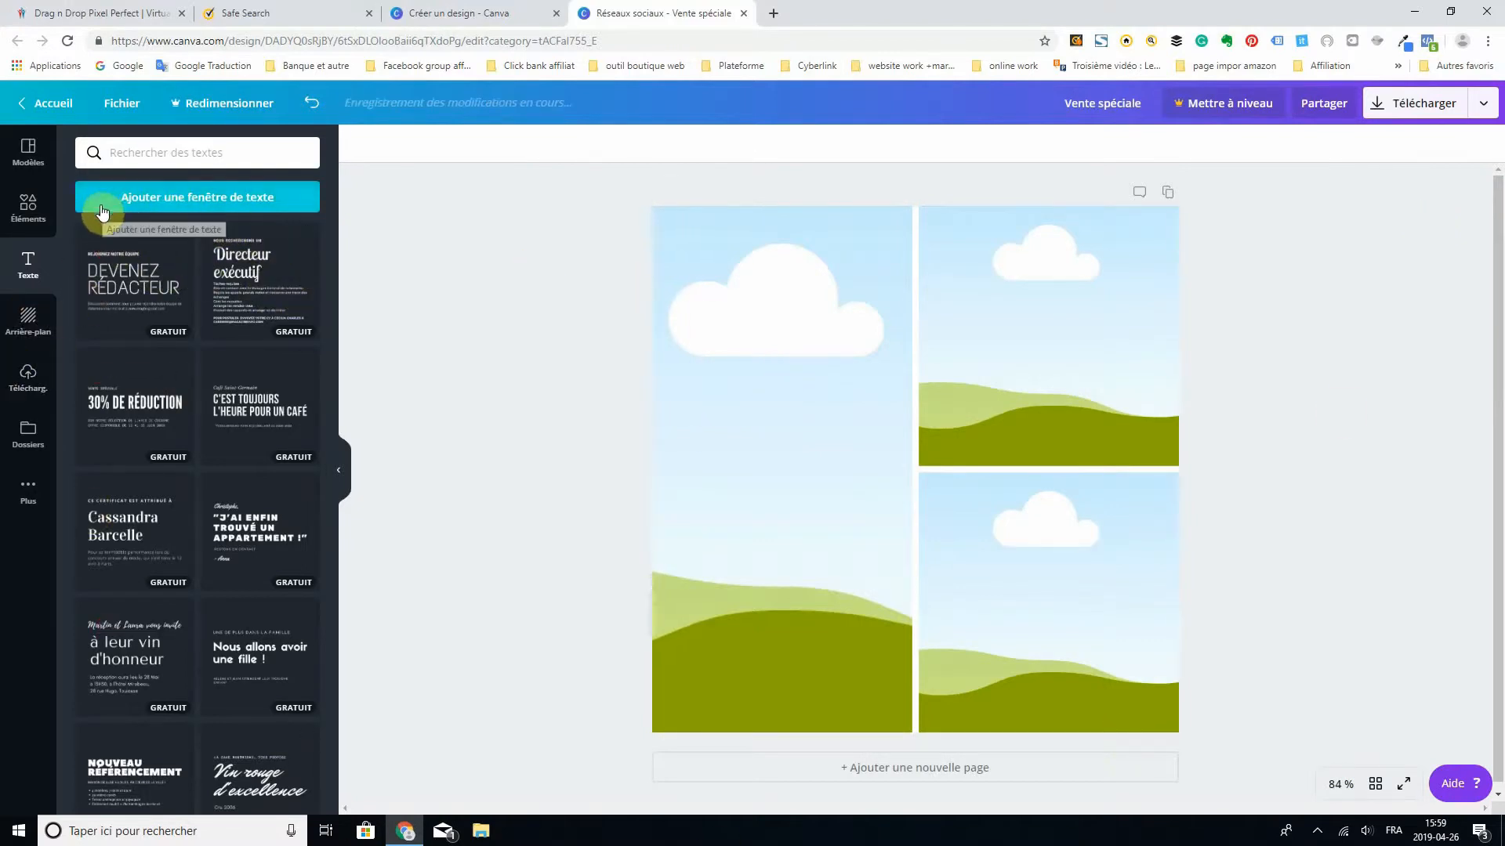
- Add a plain text box over the grid, look through the available fonts and set the font size to 32
{"action": "left_click", "coordinate": [189, 200]}
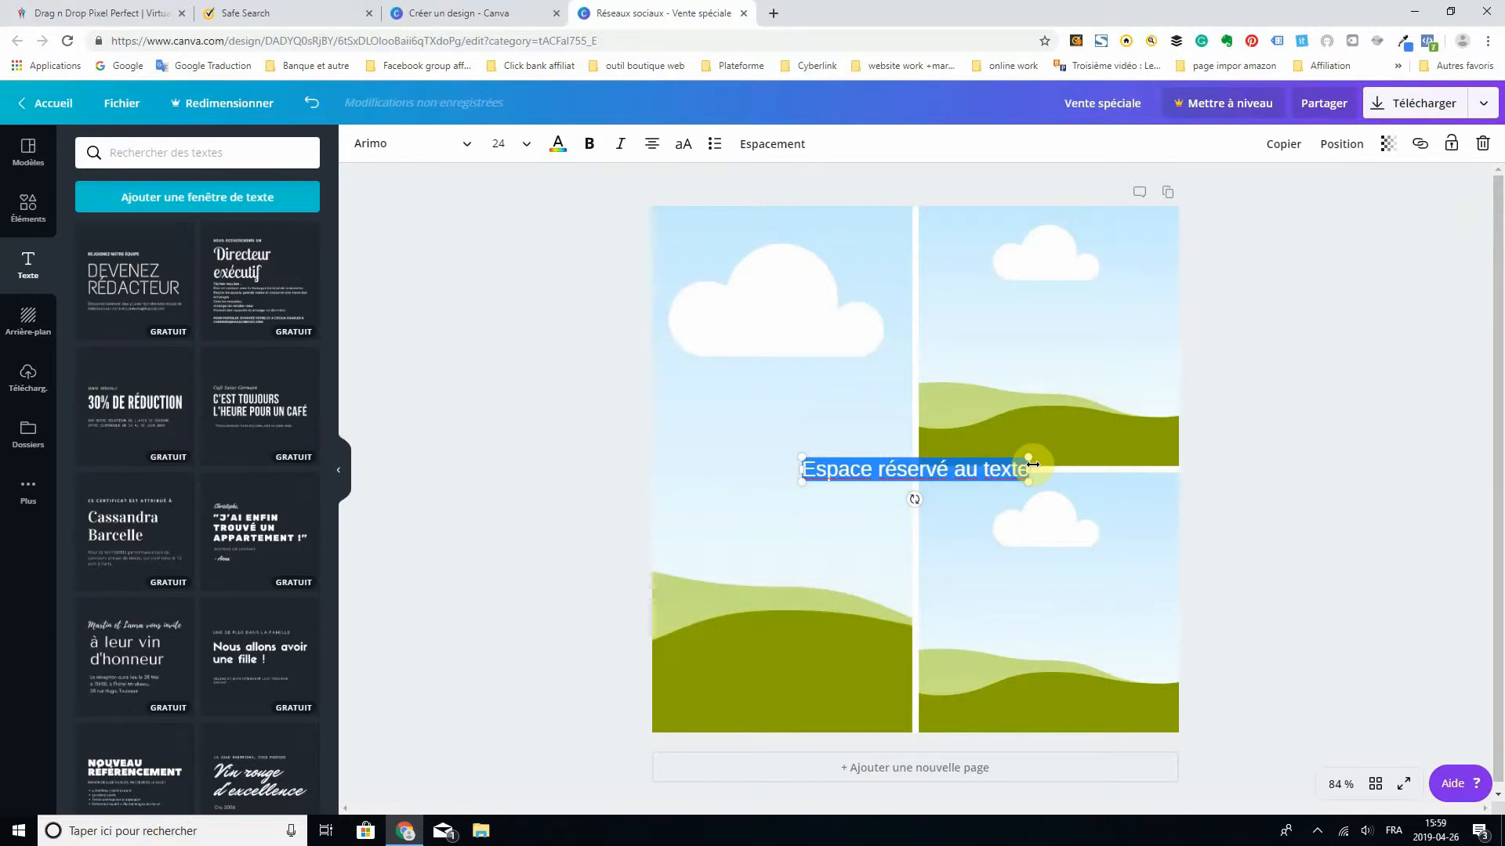
{"action": "left_click", "coordinate": [465, 151]}
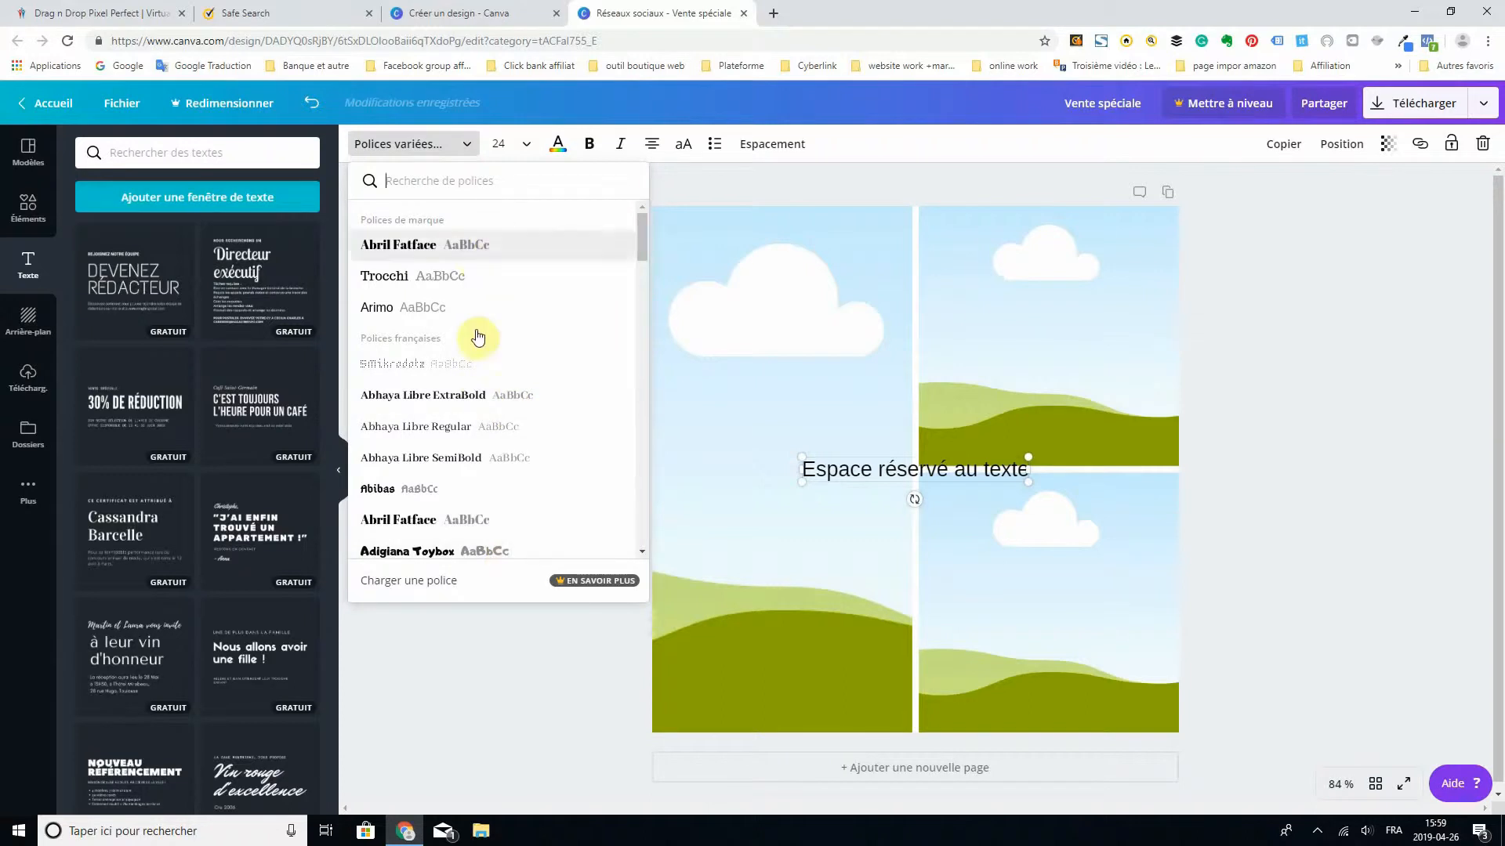
{"action": "left_click_drag", "start_coordinate": [646, 224], "coordinate": [634, 394]}
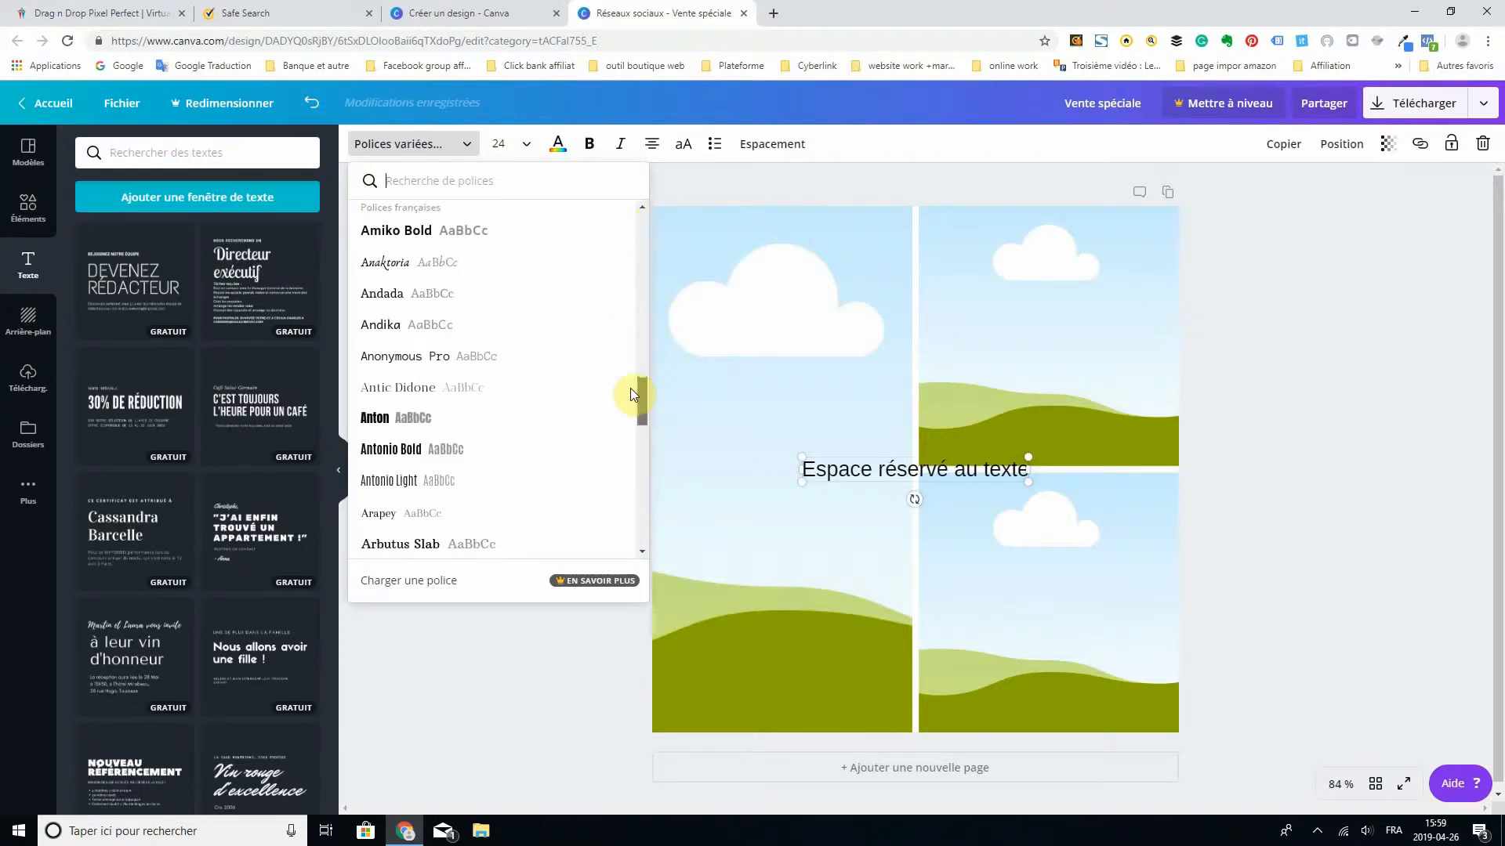
{"action": "left_click", "coordinate": [530, 149]}
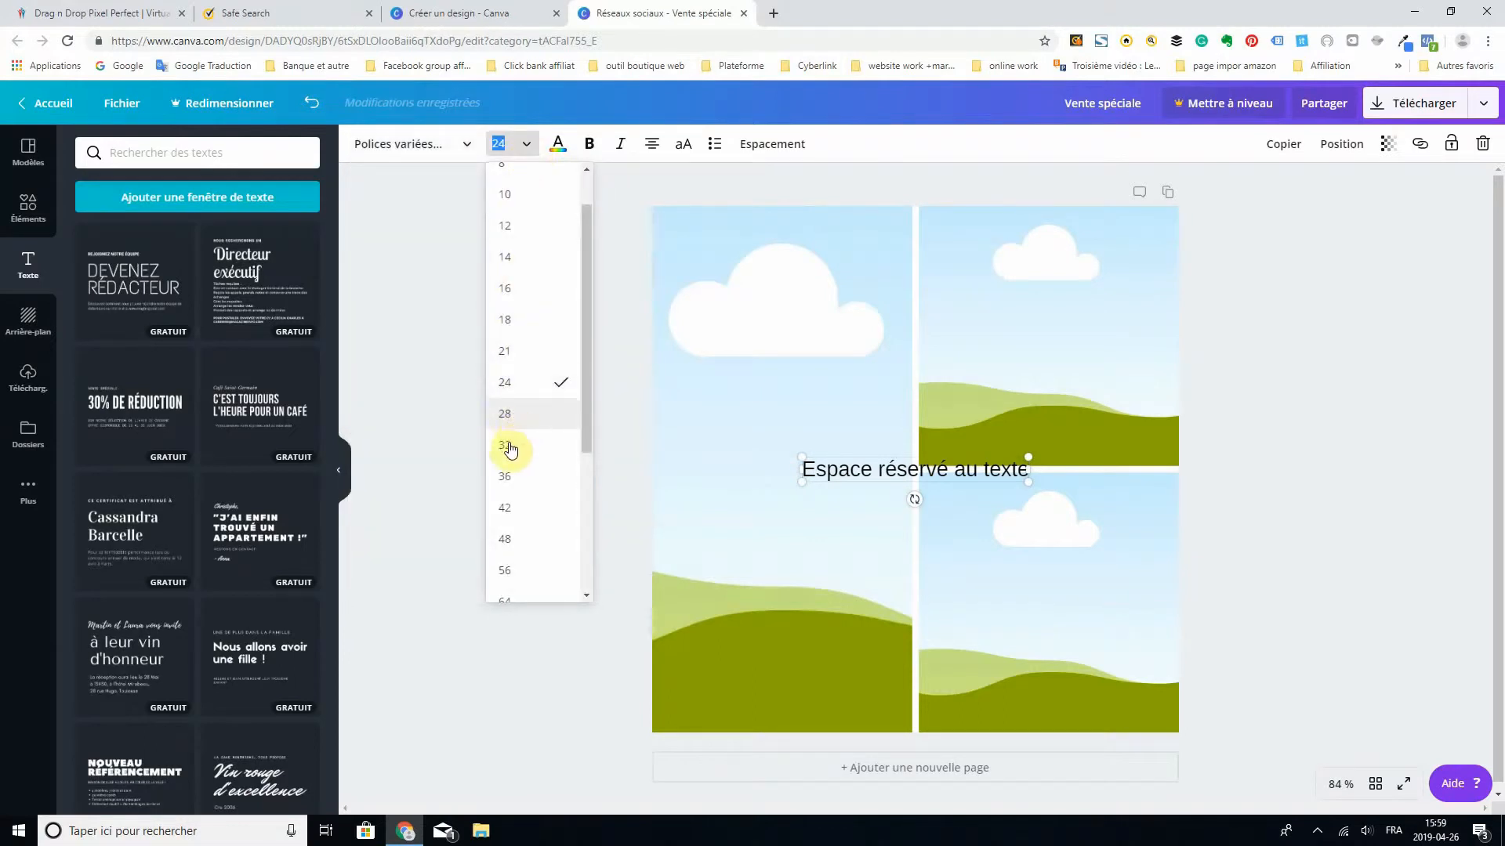
{"action": "left_click", "coordinate": [509, 445]}
- Colour the placeholder text with the blue brand colour and nudge the text box slightly down
{"action": "left_click", "coordinate": [558, 143]}
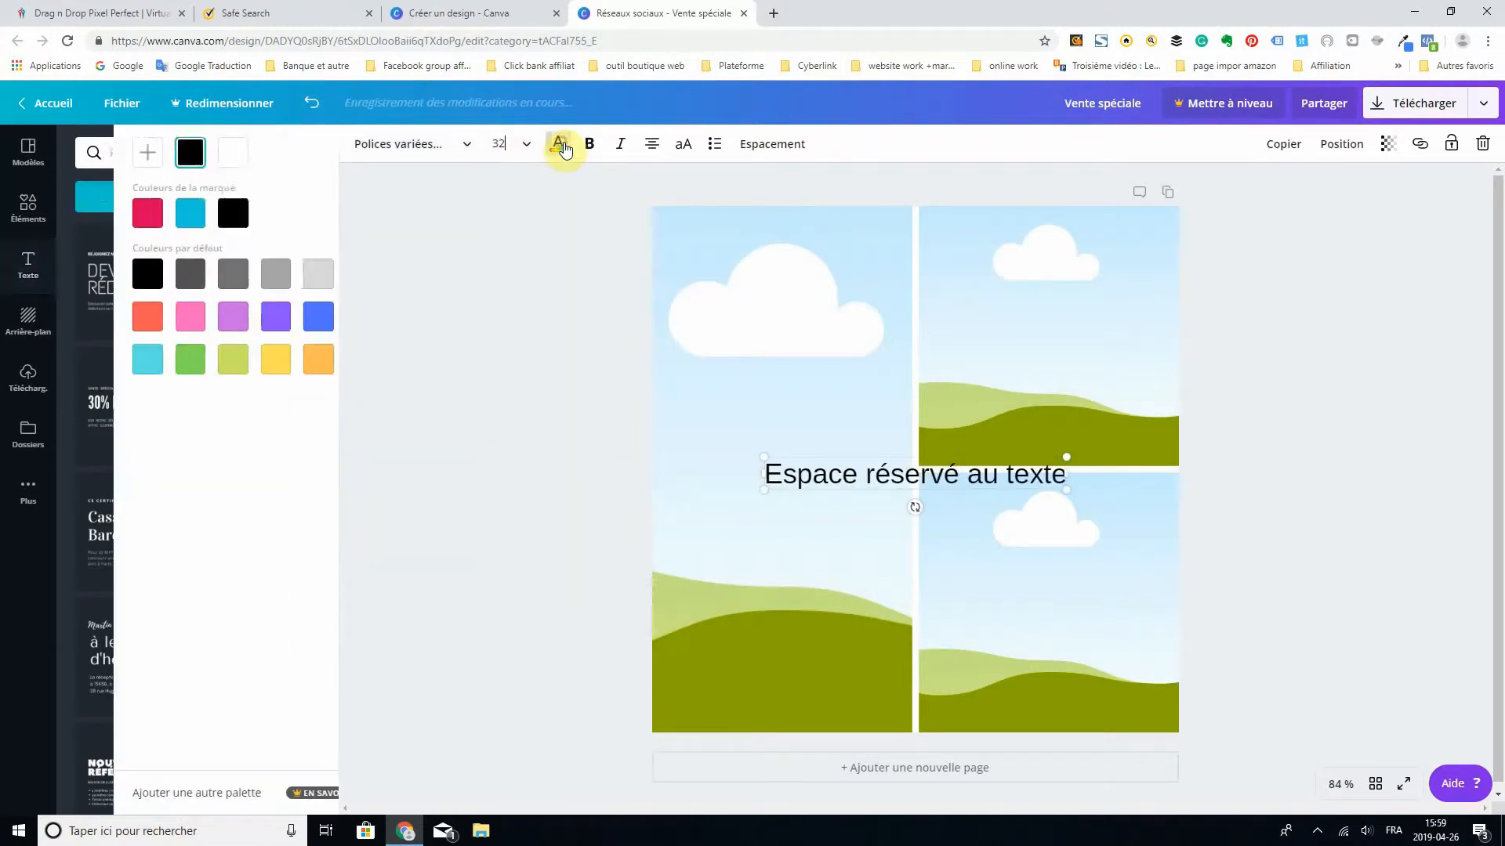
{"action": "left_click", "coordinate": [138, 227]}
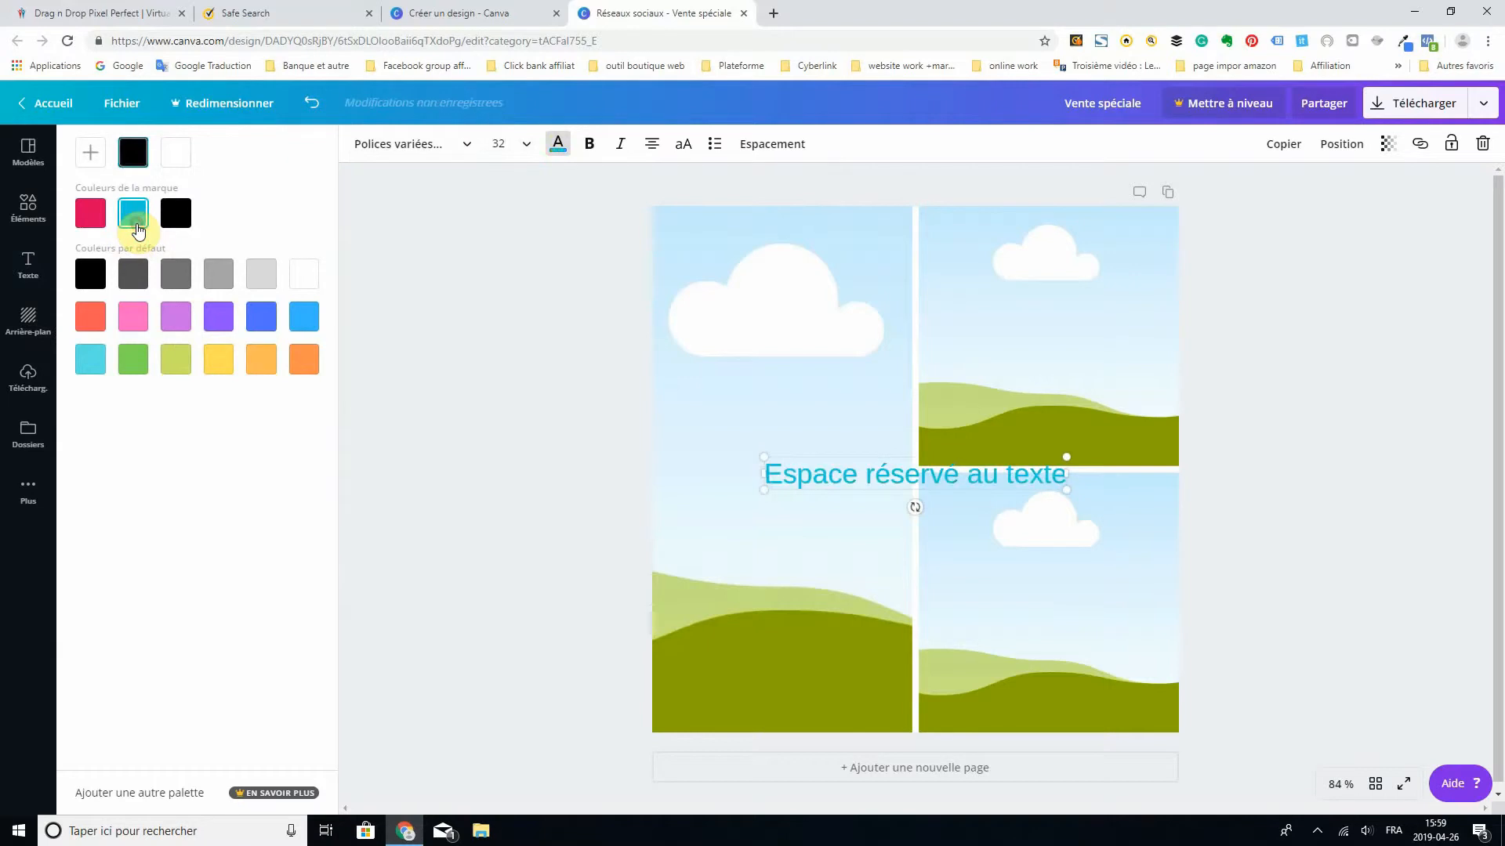
{"action": "left_click", "coordinate": [572, 168]}
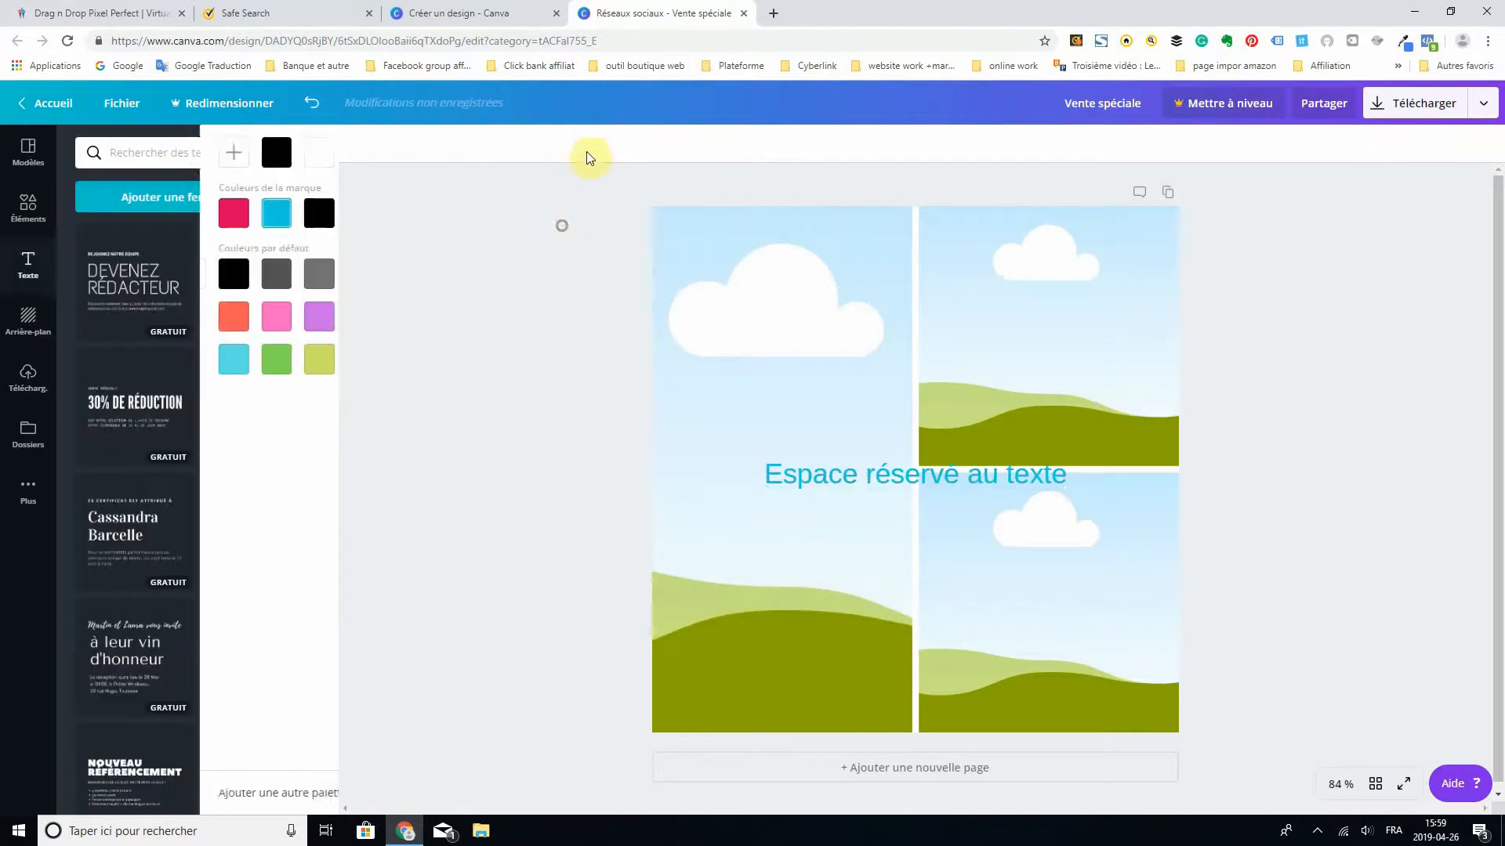
{"action": "left_click_drag", "start_coordinate": [835, 472], "coordinate": [834, 477]}
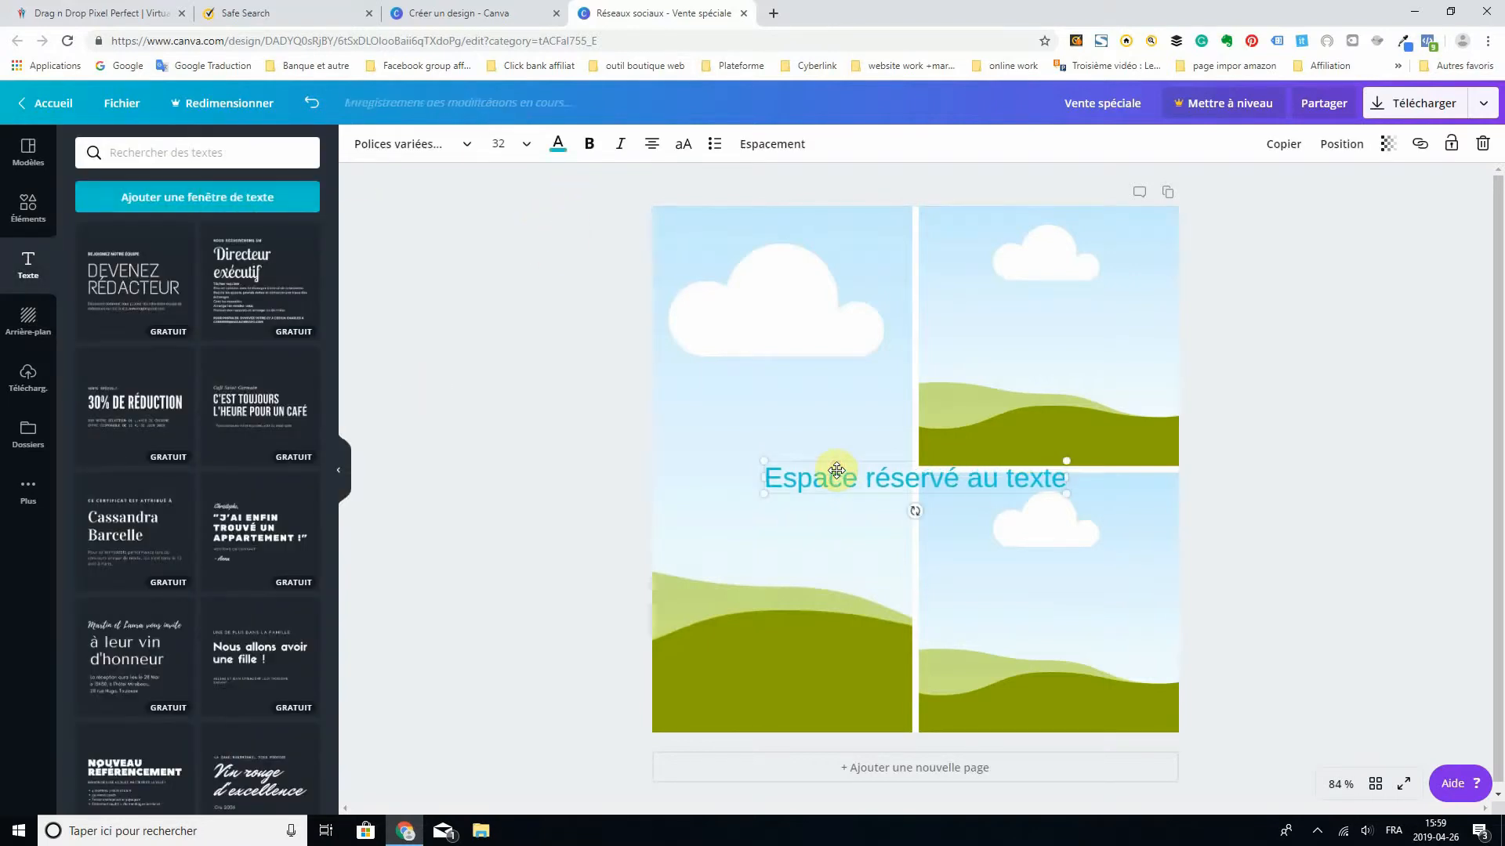
- Make the placeholder text bold and italic and delete its text box from the design
{"action": "left_click", "coordinate": [592, 146]}
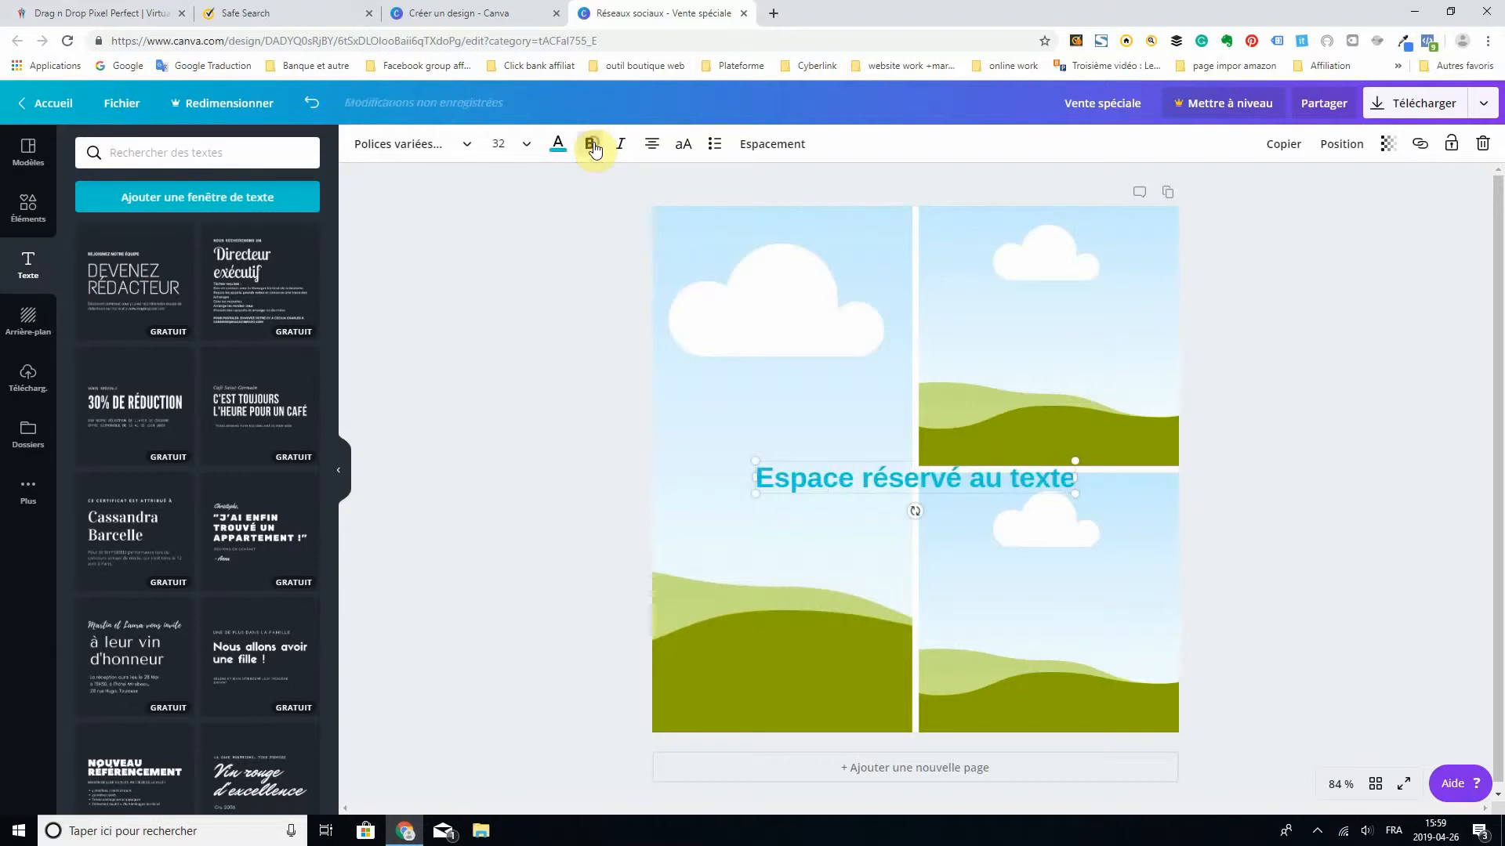
{"action": "left_click", "coordinate": [621, 147]}
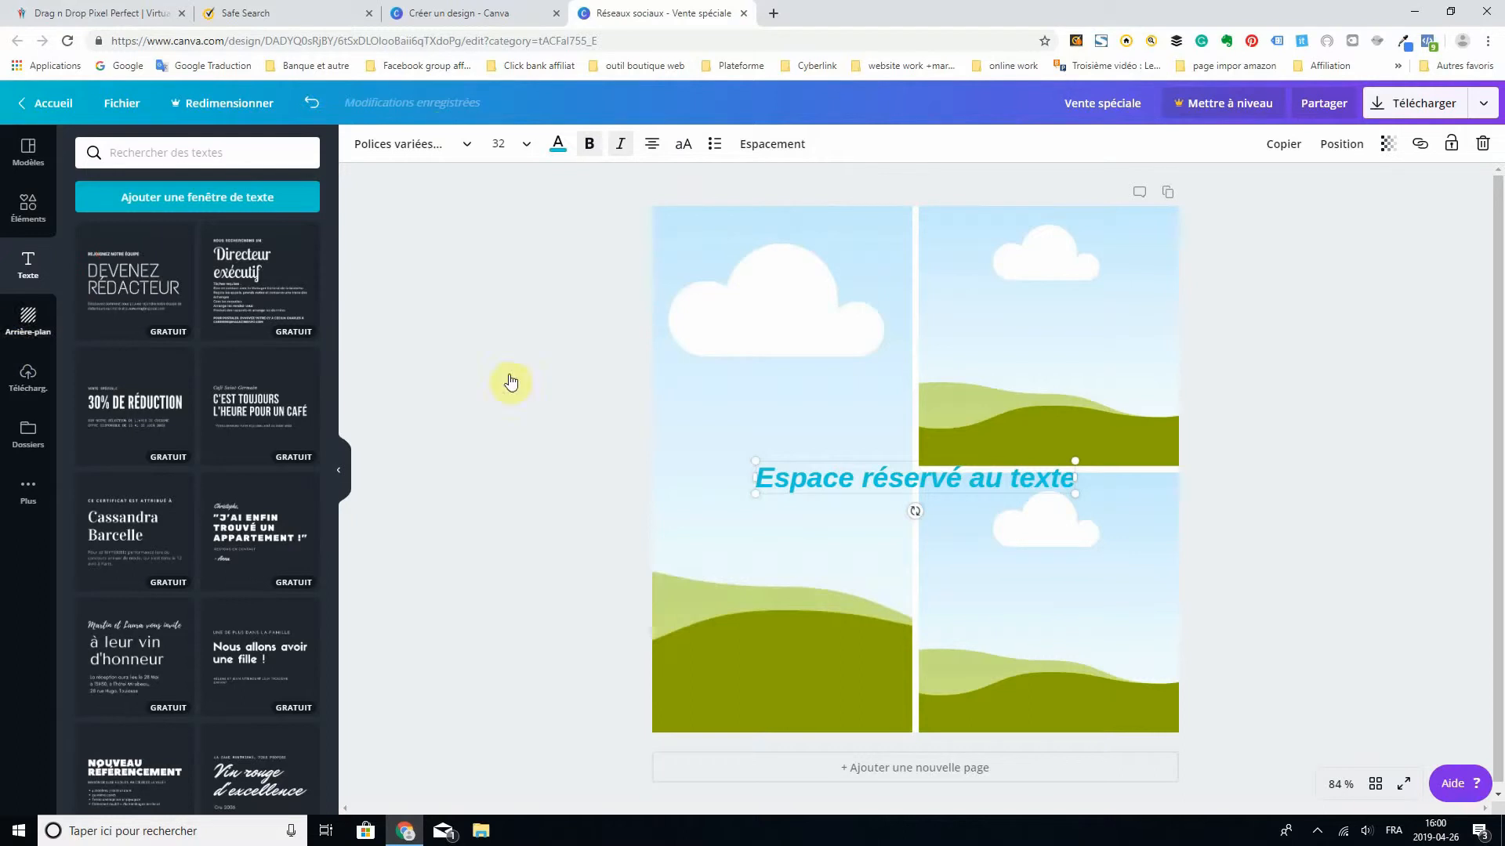
{"action": "left_click", "coordinate": [999, 478]}
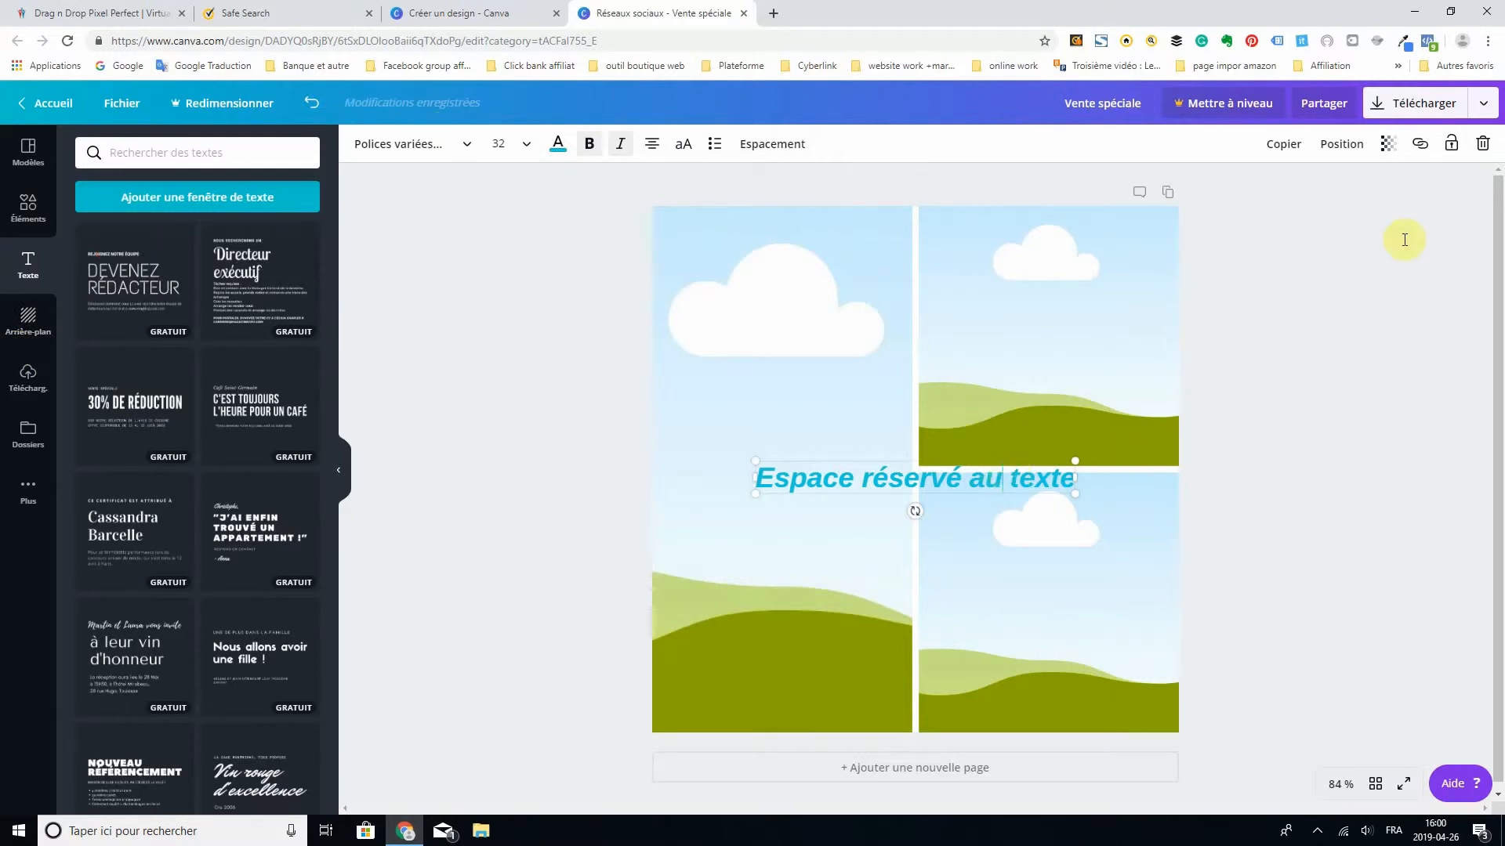
{"action": "left_click", "coordinate": [1483, 145]}
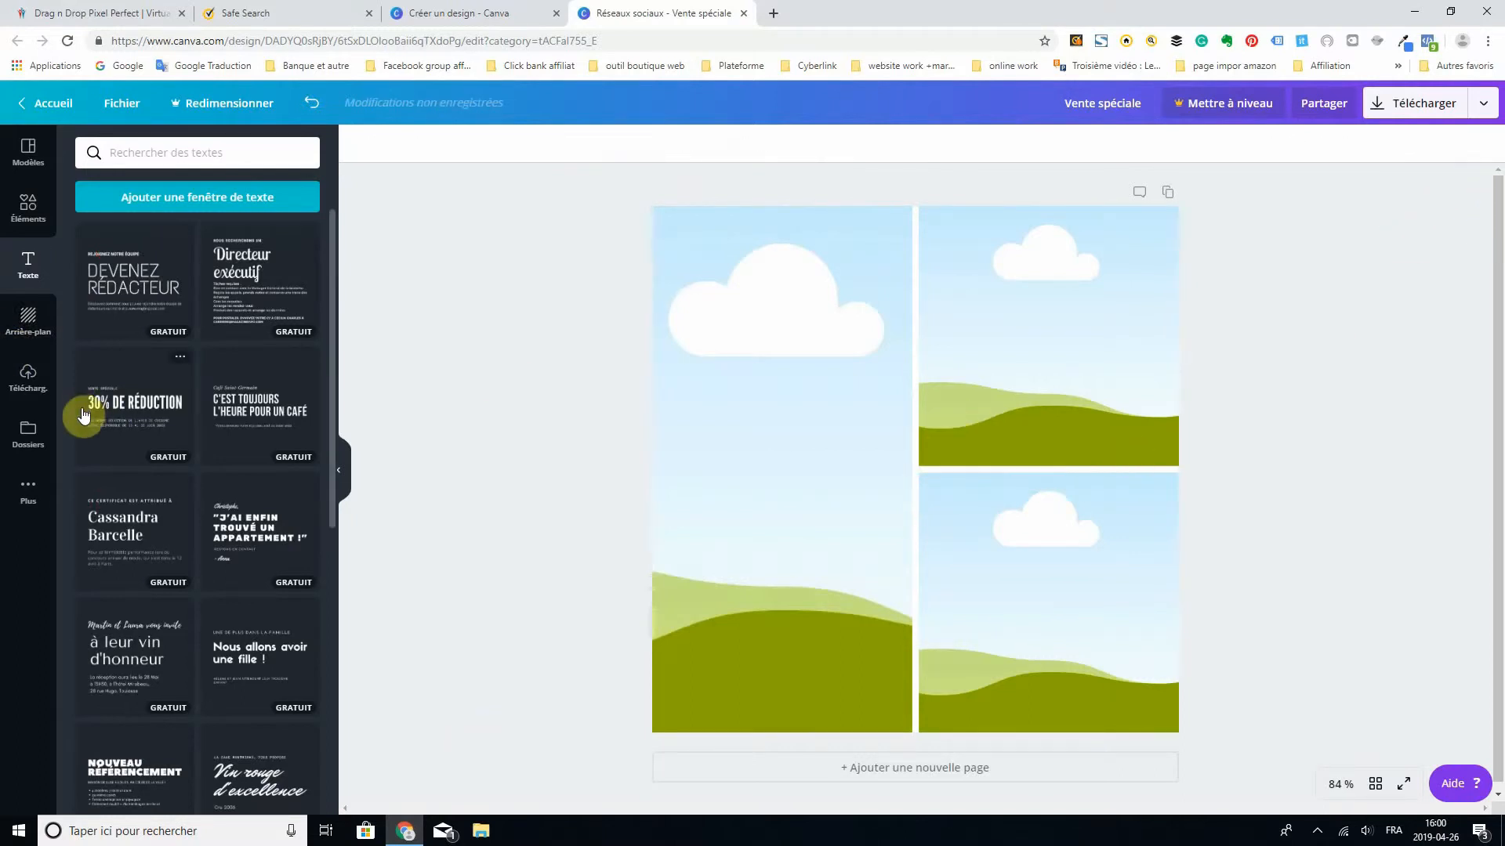
- Browse the available backgrounds and apply the light turquoise-to-blue gradient behind the photo grid
{"action": "left_click", "coordinate": [24, 327]}
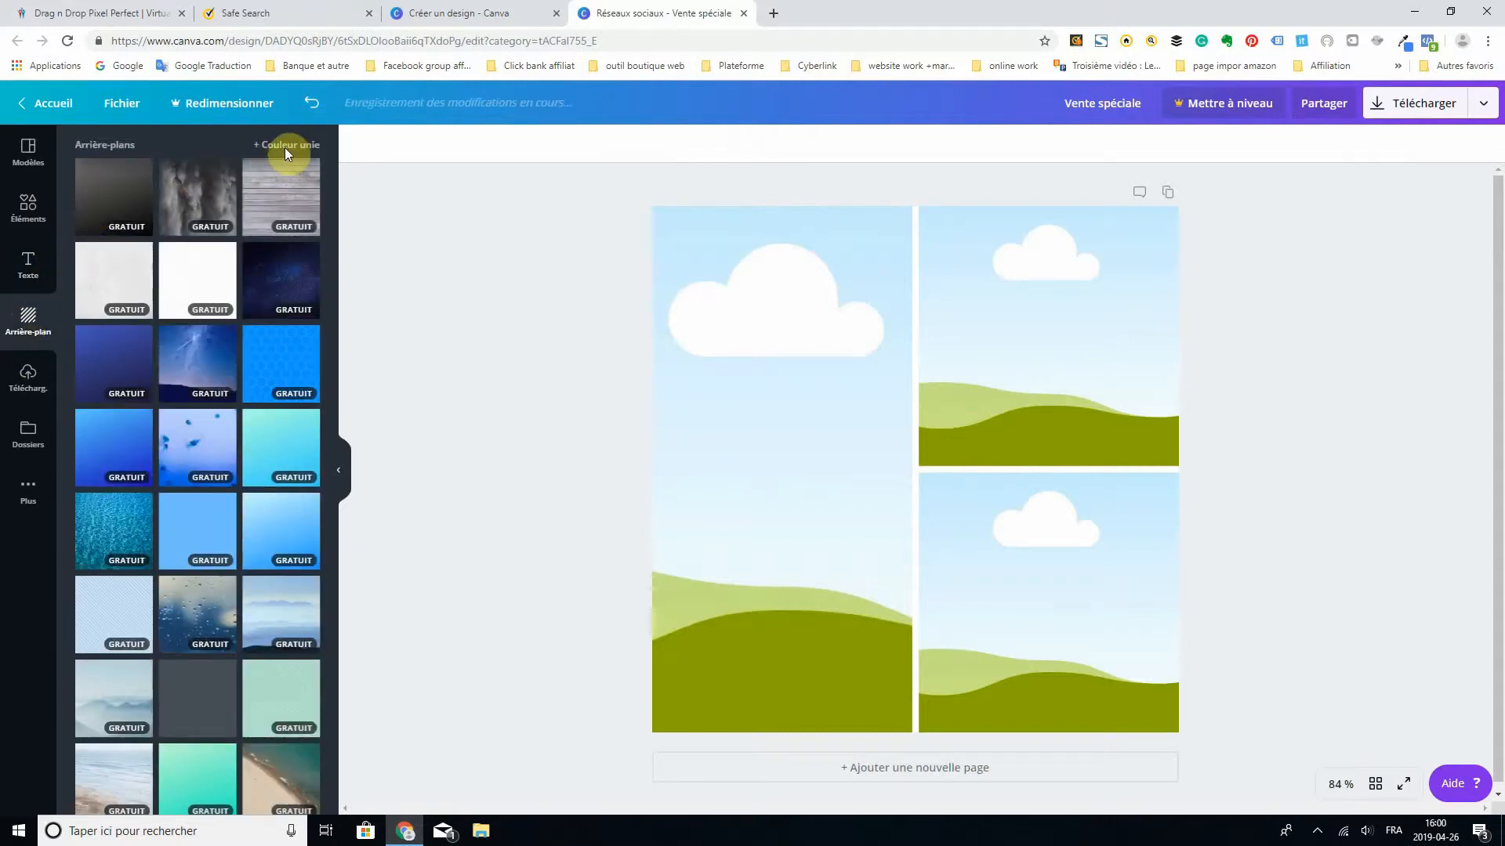
{"action": "scroll", "coordinate": [228, 280], "scroll_direction": "down", "scroll_amount": 1}
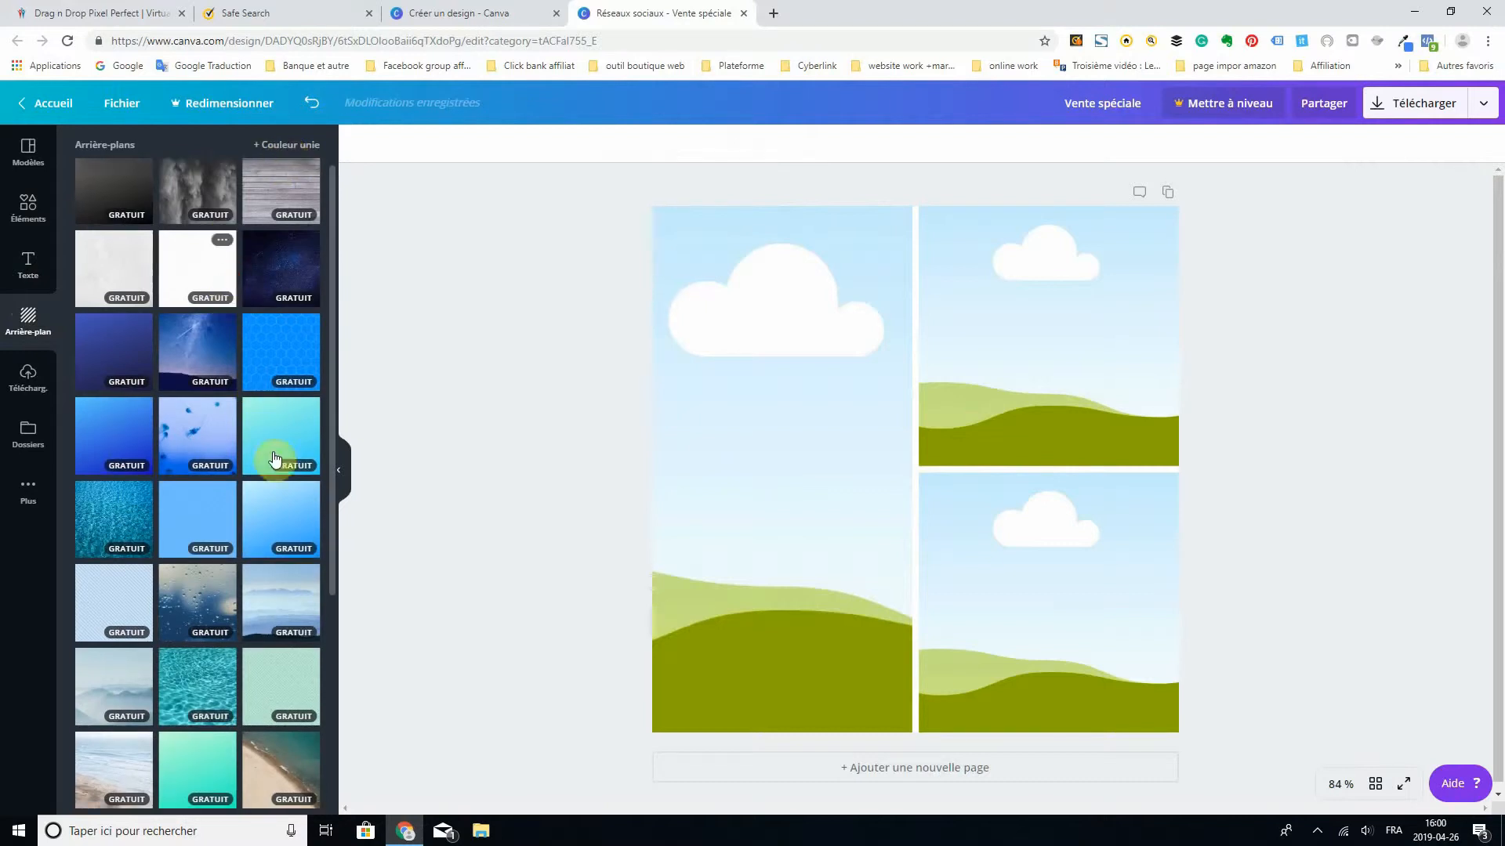
{"action": "scroll", "coordinate": [267, 489], "scroll_direction": "down", "scroll_amount": 3}
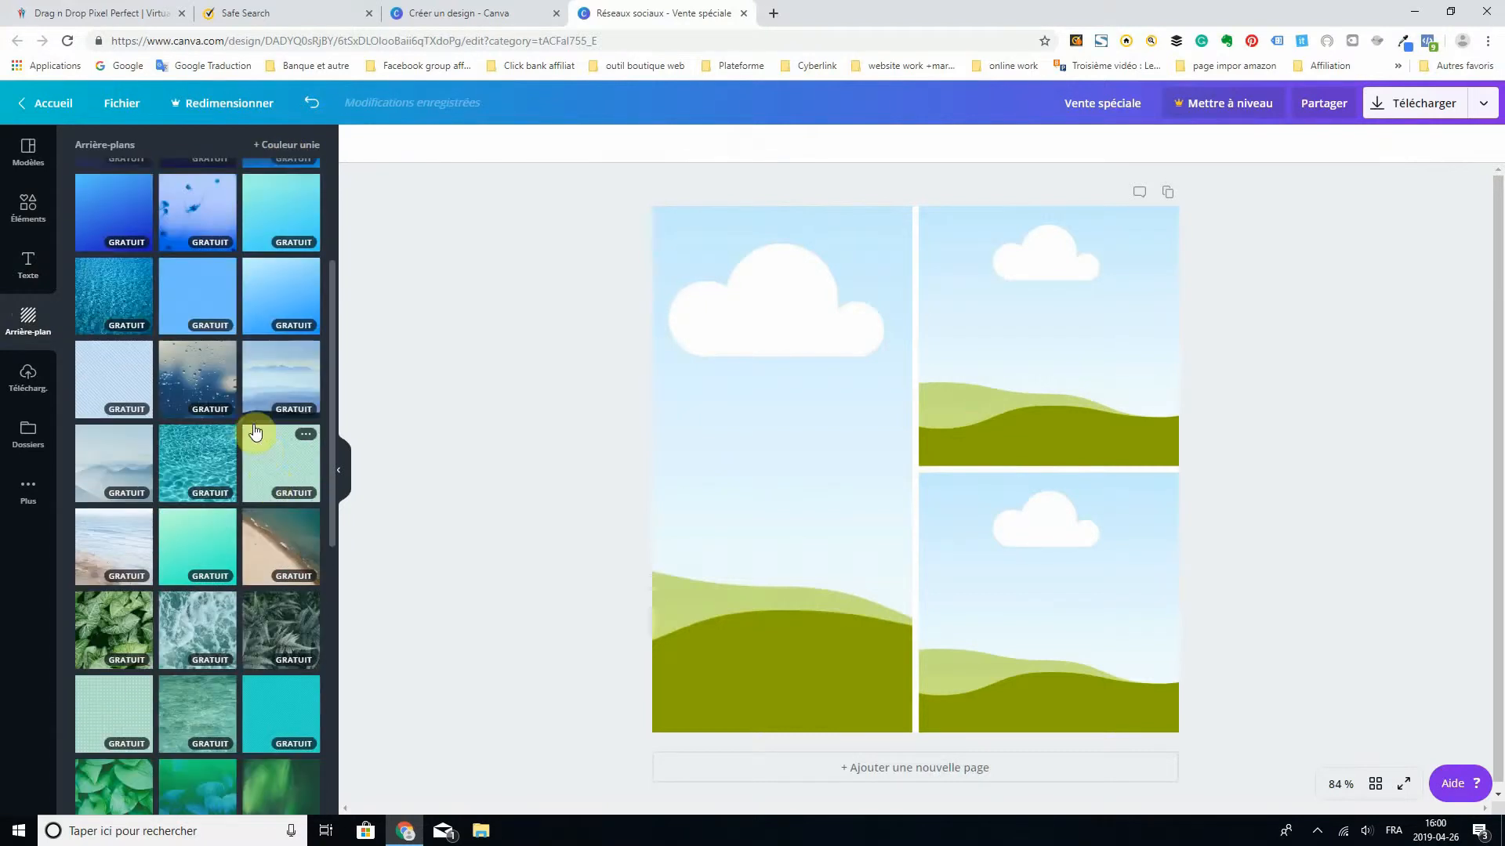
{"action": "scroll", "coordinate": [196, 450], "scroll_direction": "up", "scroll_amount": 3}
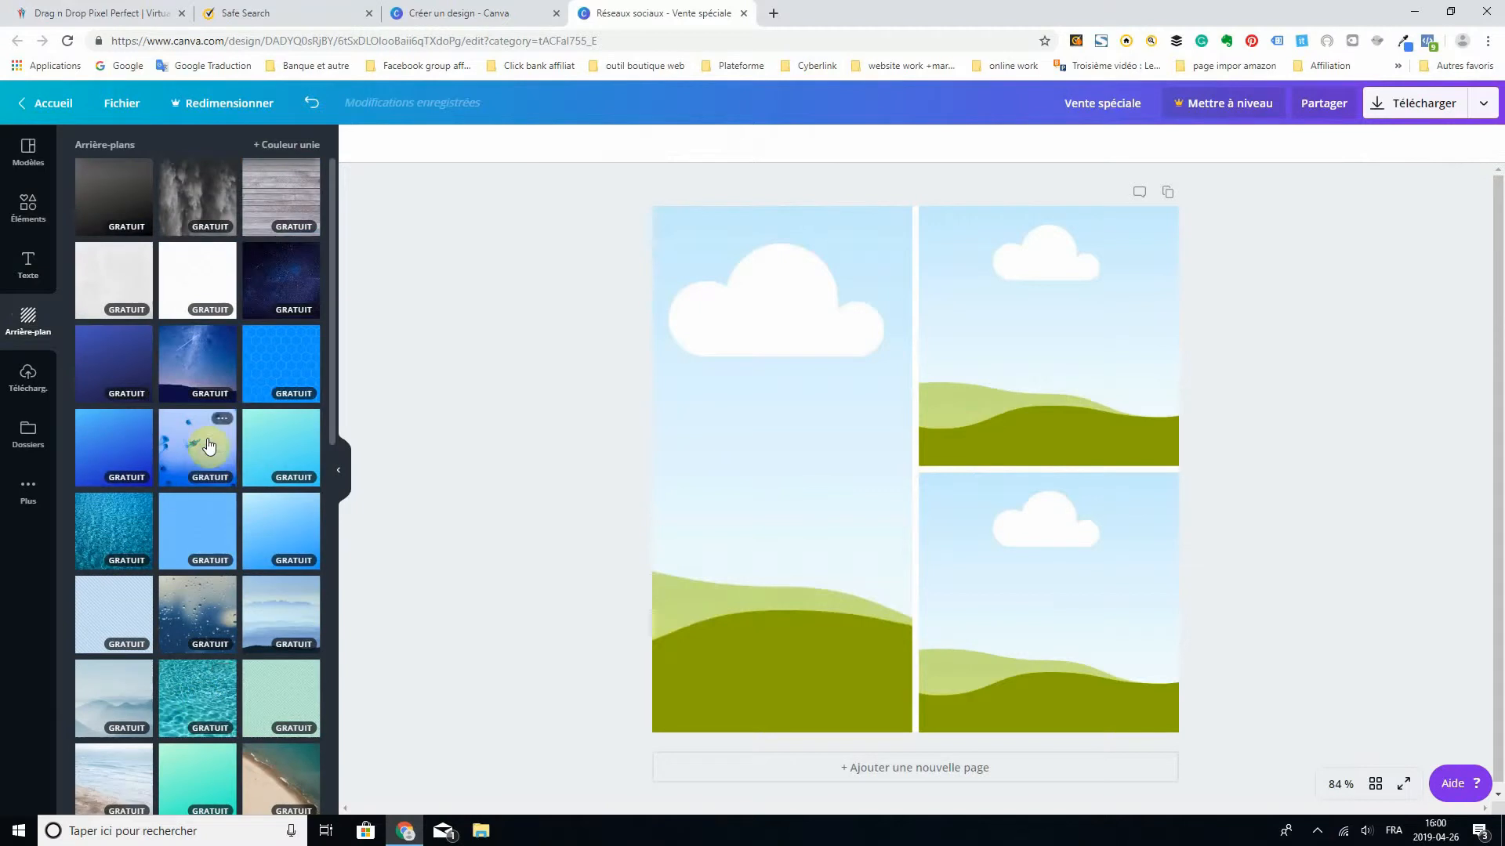
{"action": "left_click", "coordinate": [263, 453]}
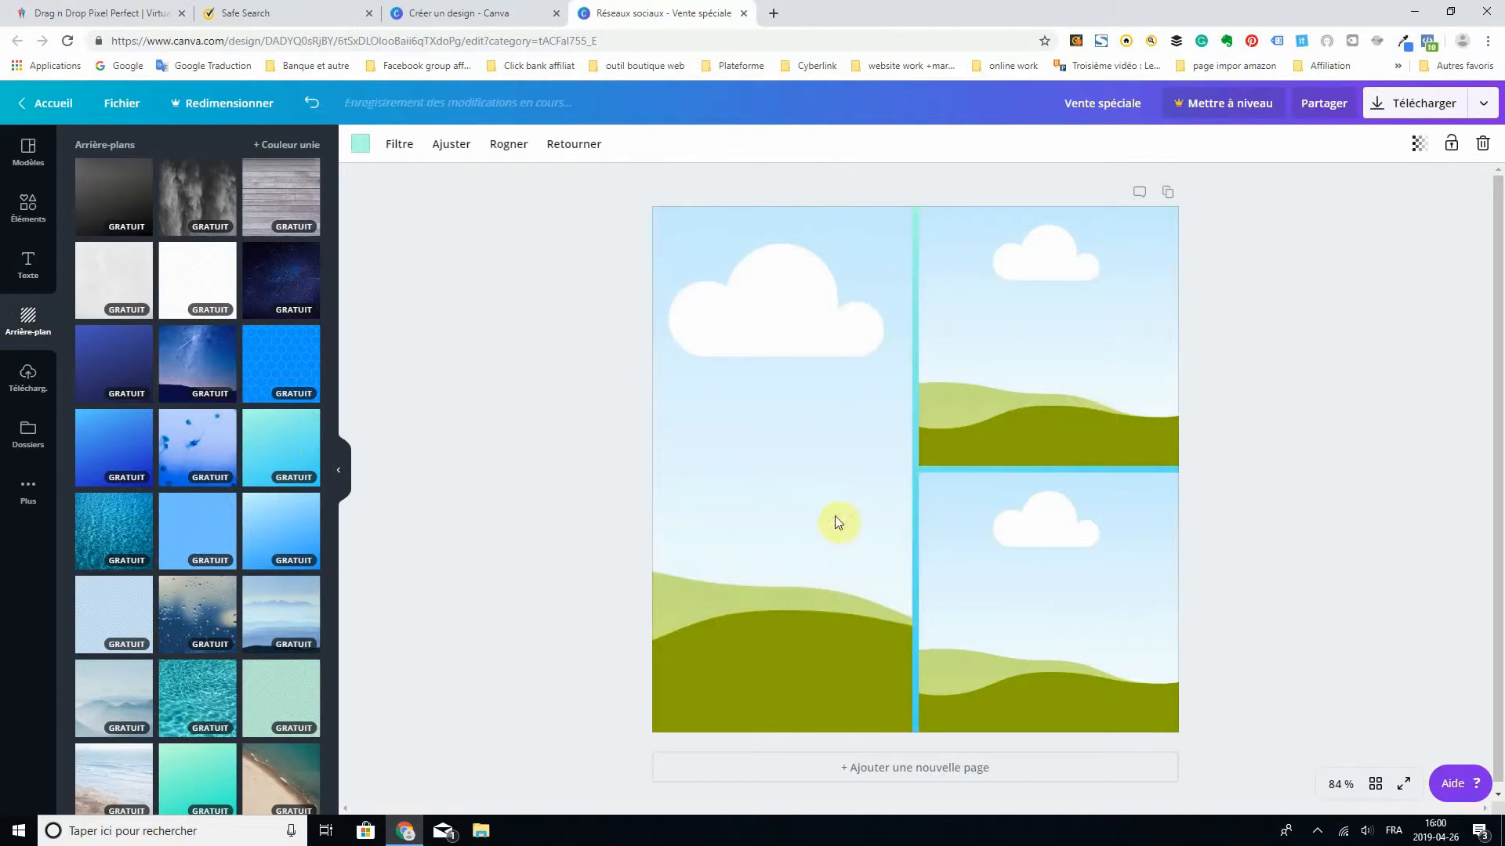
{"action": "mouse_move", "coordinate": [986, 318]}
{"action": "left_mouse_down"}
{"action": "mouse_move", "coordinate": [984, 305]}
{"action": "mouse_move", "coordinate": [910, 423]}
{"action": "mouse_move", "coordinate": [771, 510]}
{"action": "mouse_move", "coordinate": [998, 292]}
{"action": "mouse_move", "coordinate": [981, 298]}
{"action": "left_mouse_up"}
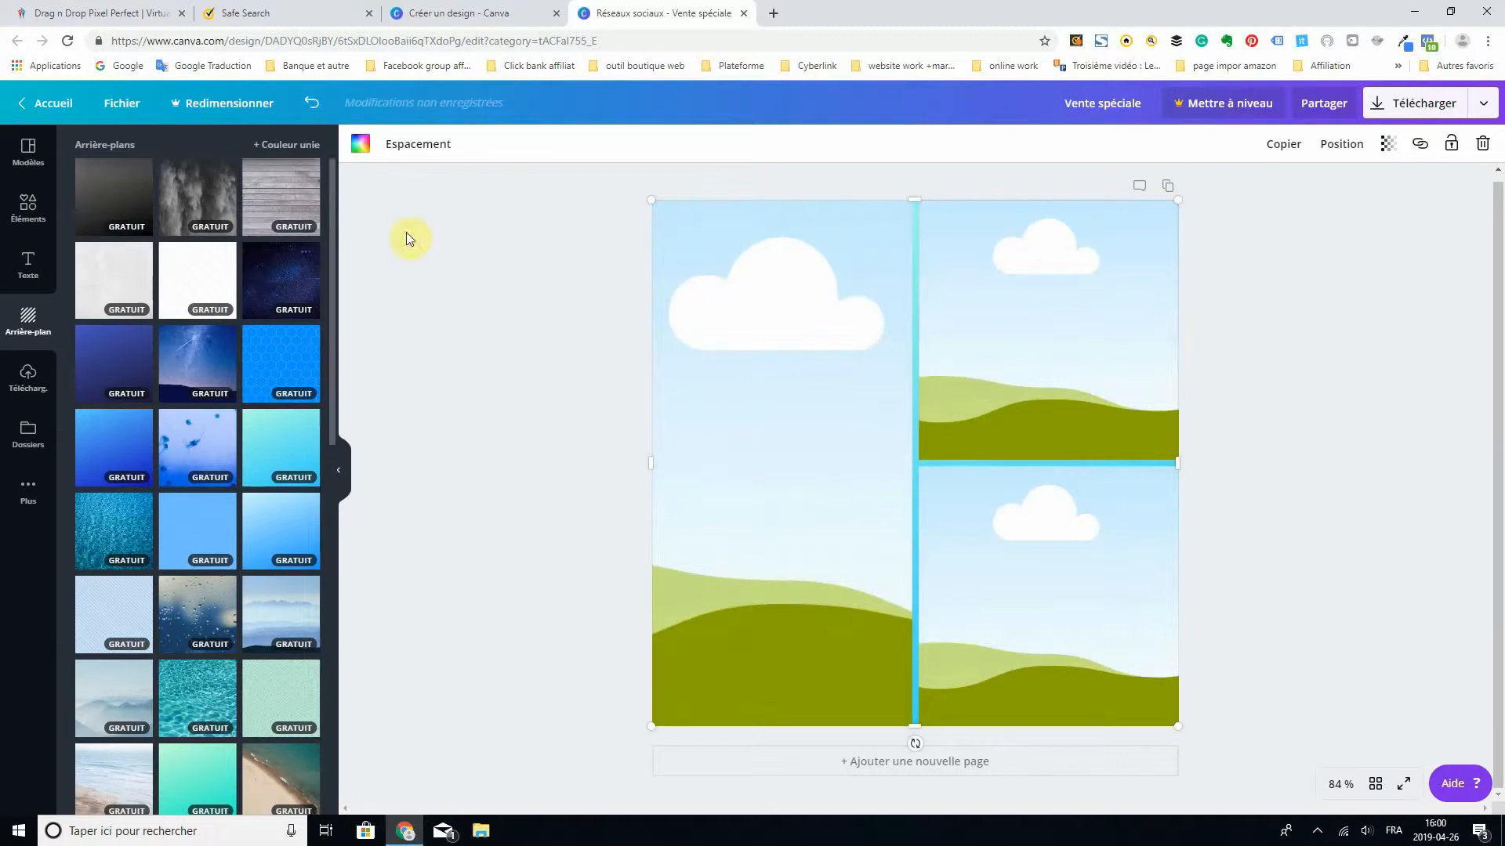
- Look through the uploaded pictures and the computer's Images folder for files to upload
{"action": "left_click", "coordinate": [29, 380]}
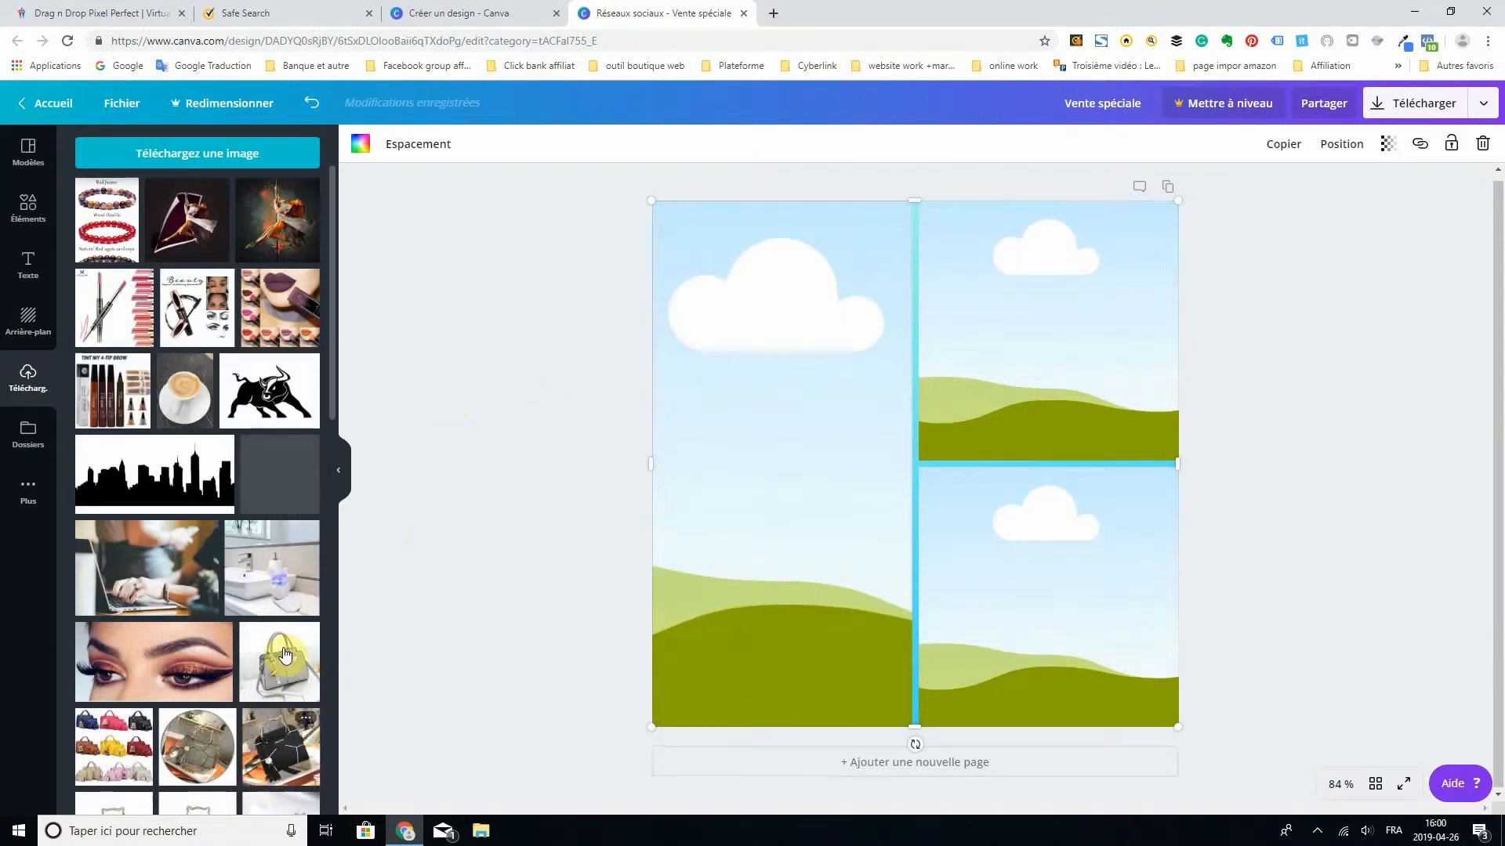
{"action": "scroll", "coordinate": [284, 259], "scroll_direction": "down", "scroll_amount": 1}
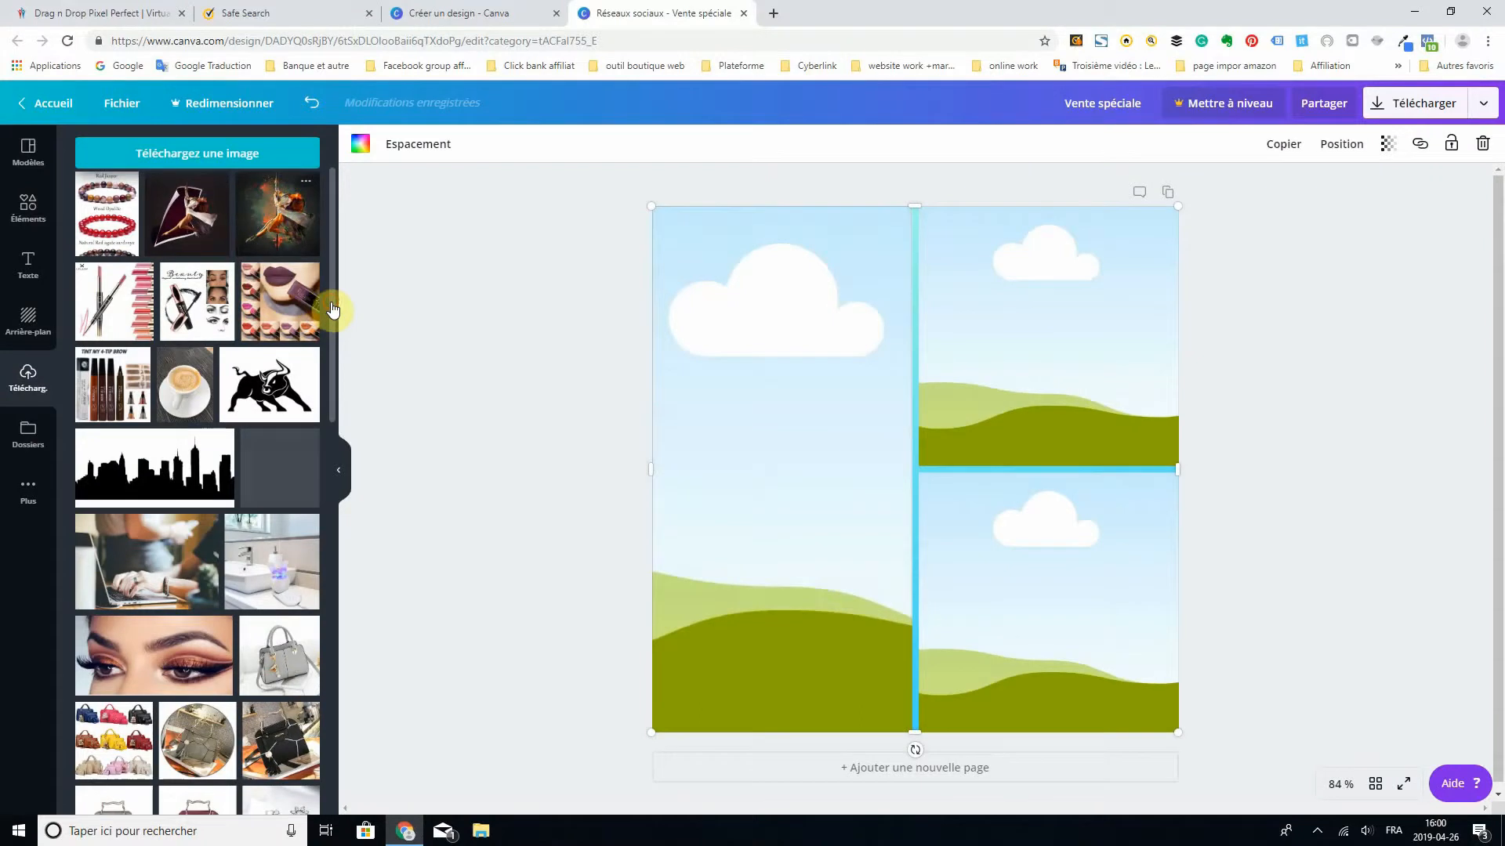
{"action": "left_click", "coordinate": [205, 159]}
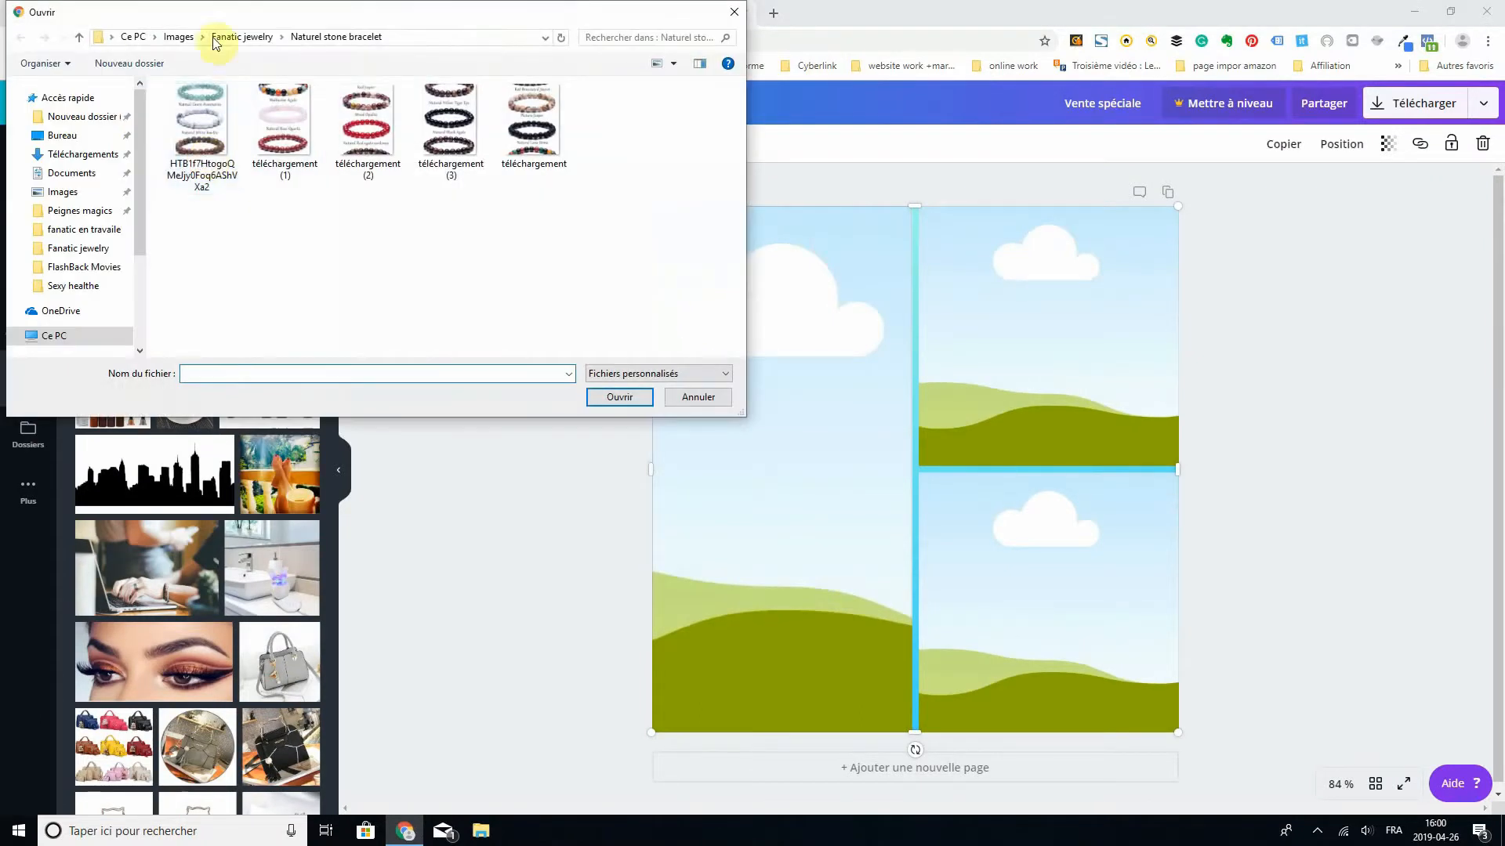
{"action": "left_click", "coordinate": [74, 192]}
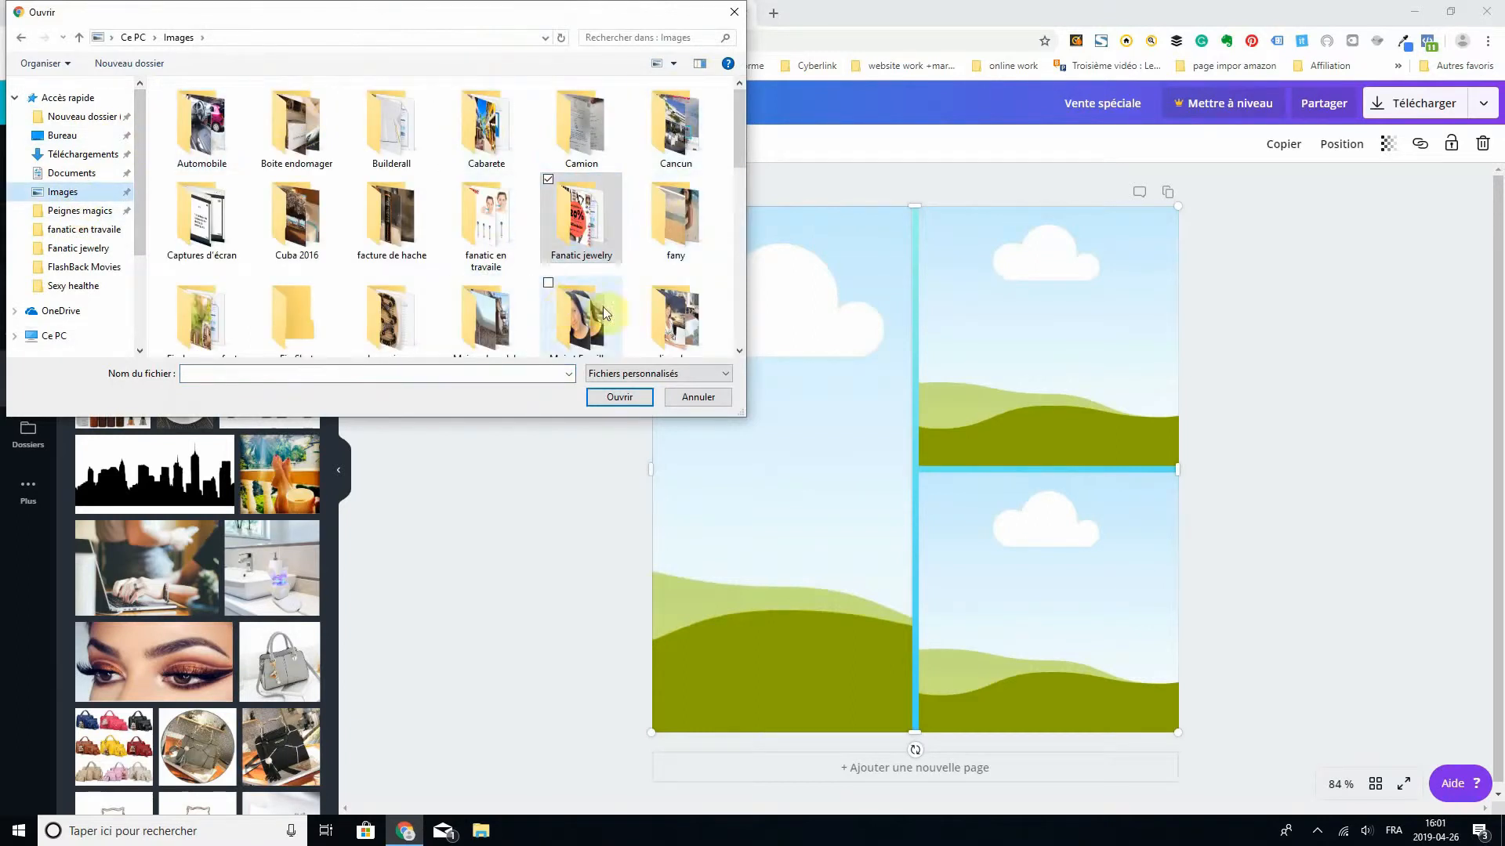
{"action": "left_click", "coordinate": [734, 13]}
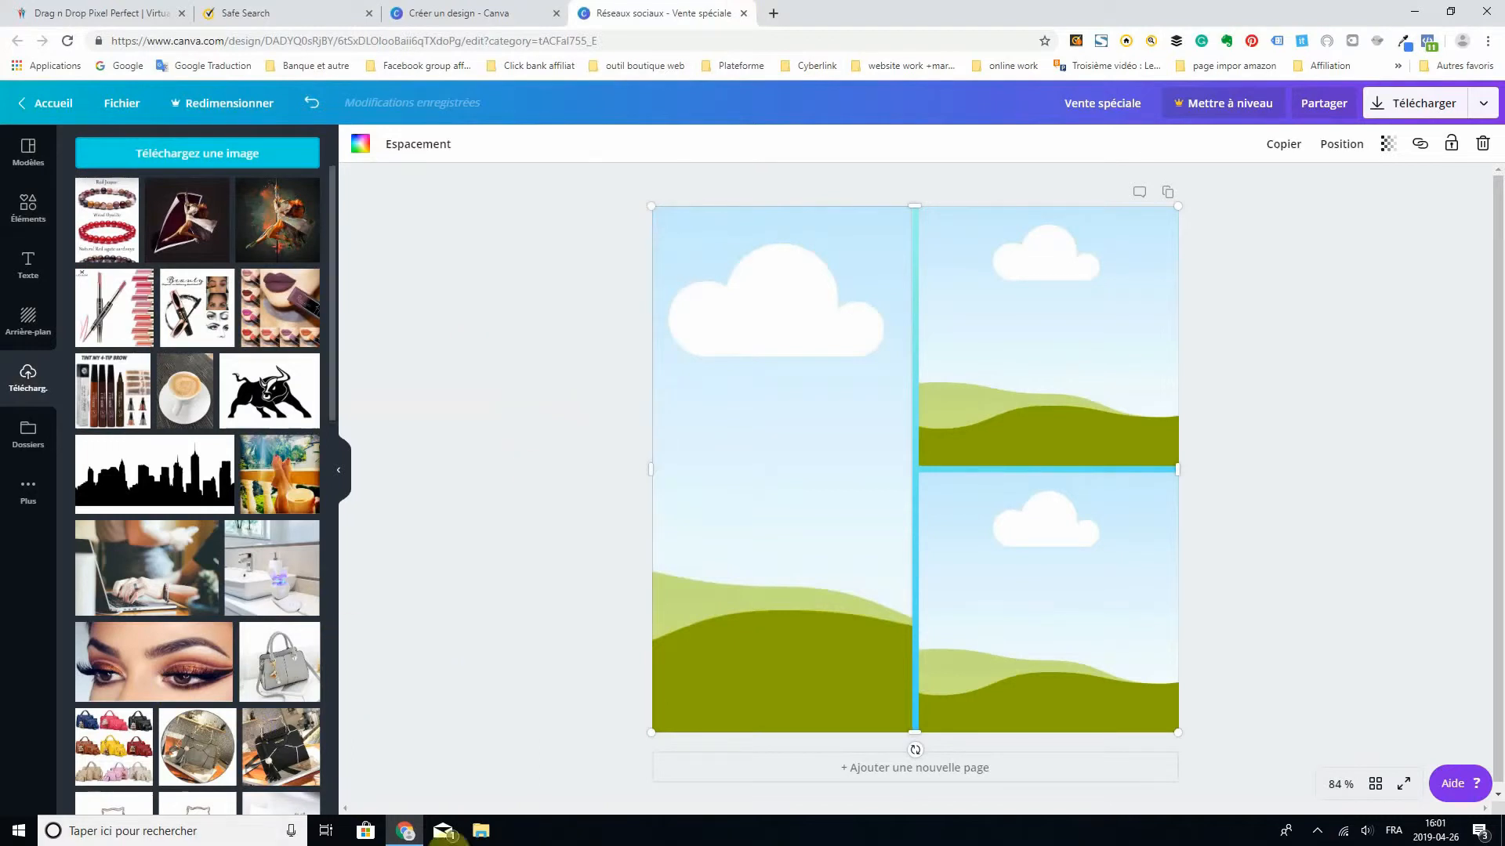
- Place the uploaded grey handbag photo in the grid's upper-right cell and the black JINGPIN handbag photo in the tall left cell
{"action": "left_click", "coordinate": [288, 668]}
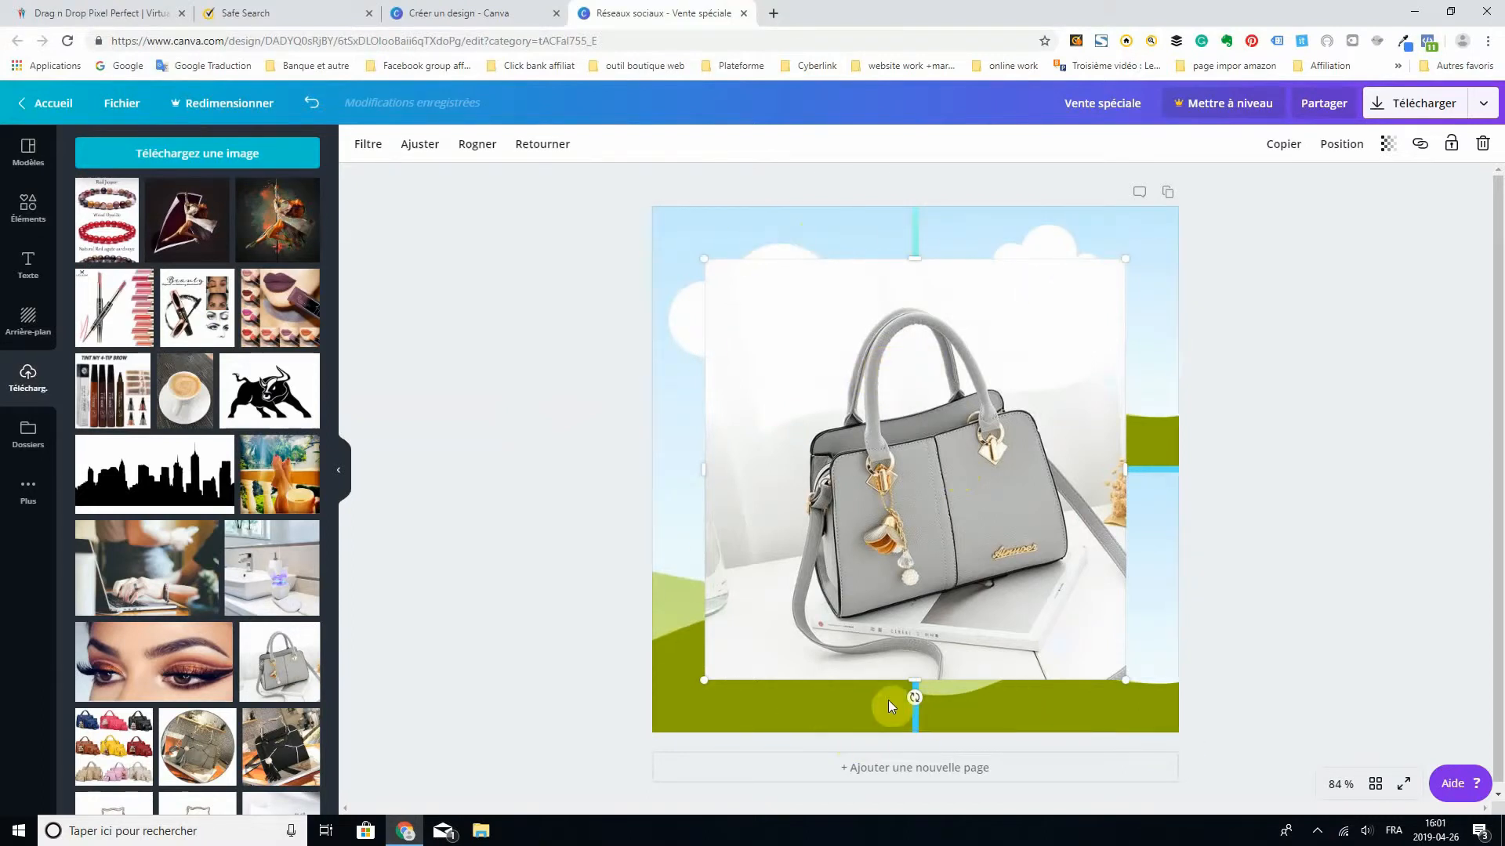
{"action": "left_click_drag", "start_coordinate": [919, 457], "coordinate": [964, 417]}
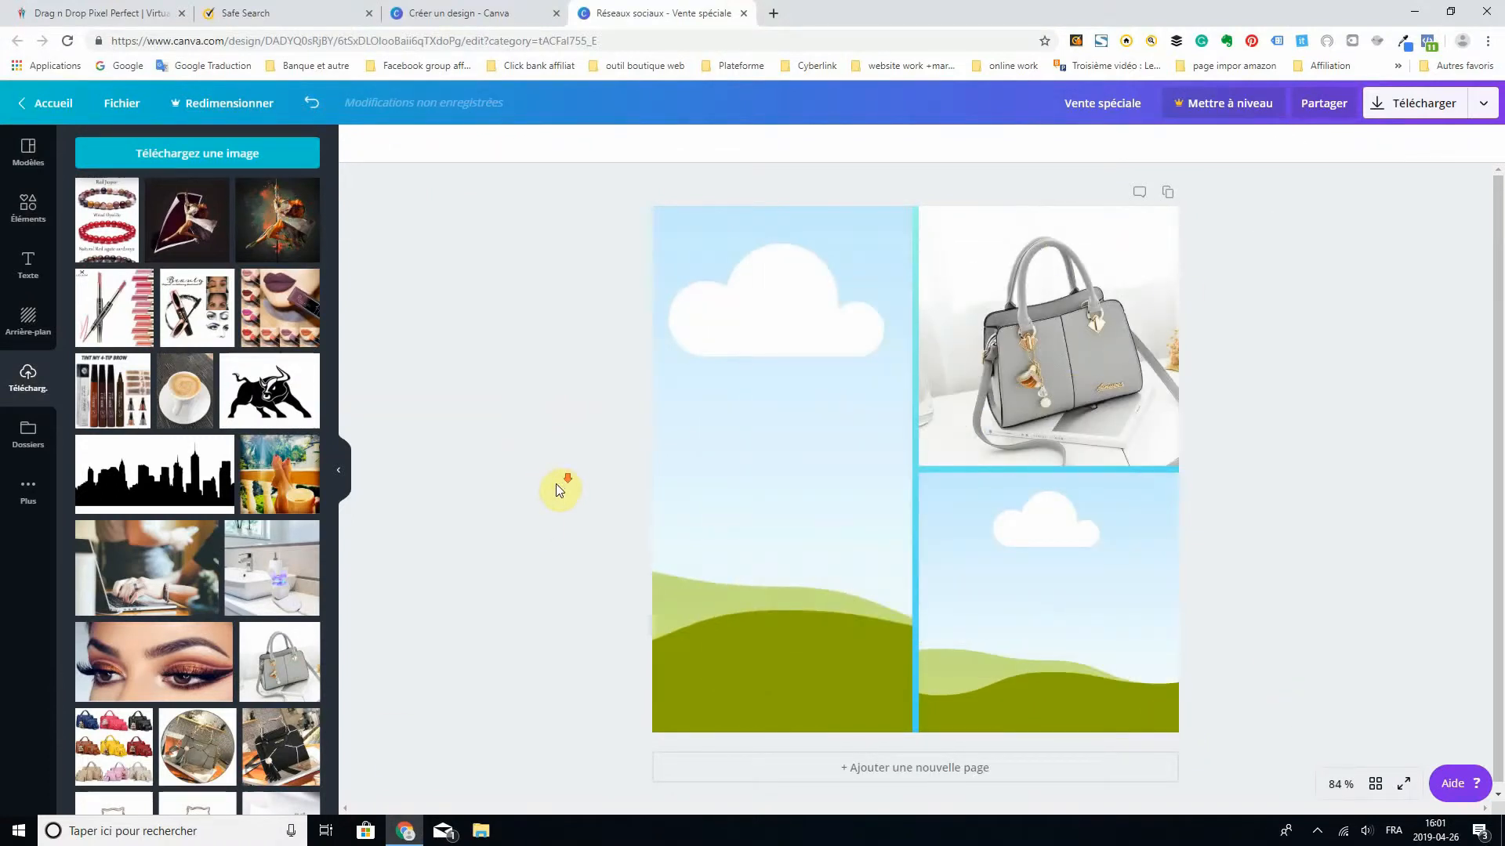
{"action": "left_click", "coordinate": [267, 748]}
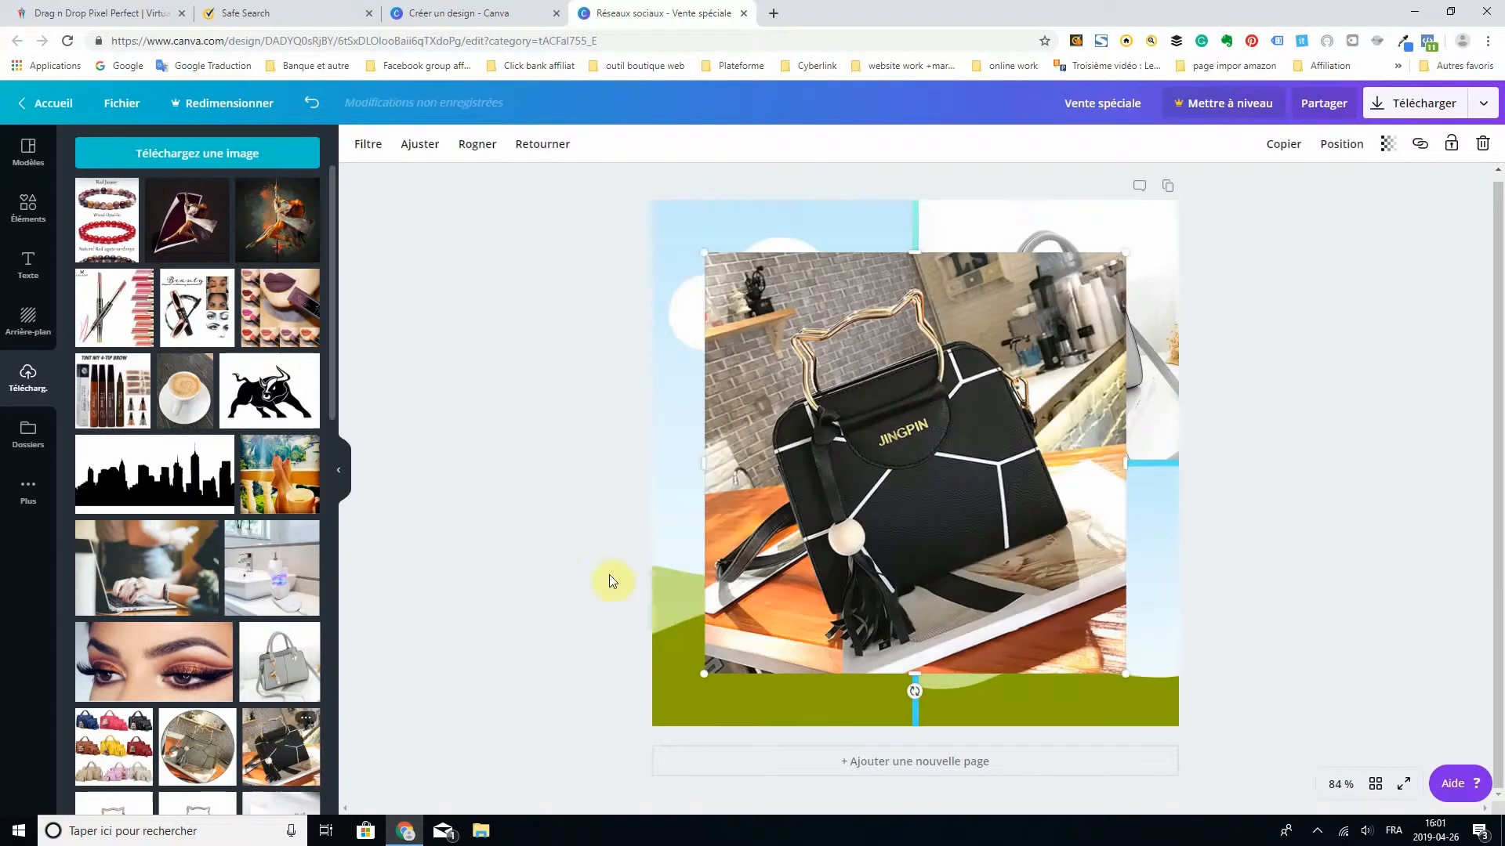
{"action": "left_click_drag", "start_coordinate": [891, 409], "coordinate": [838, 494]}
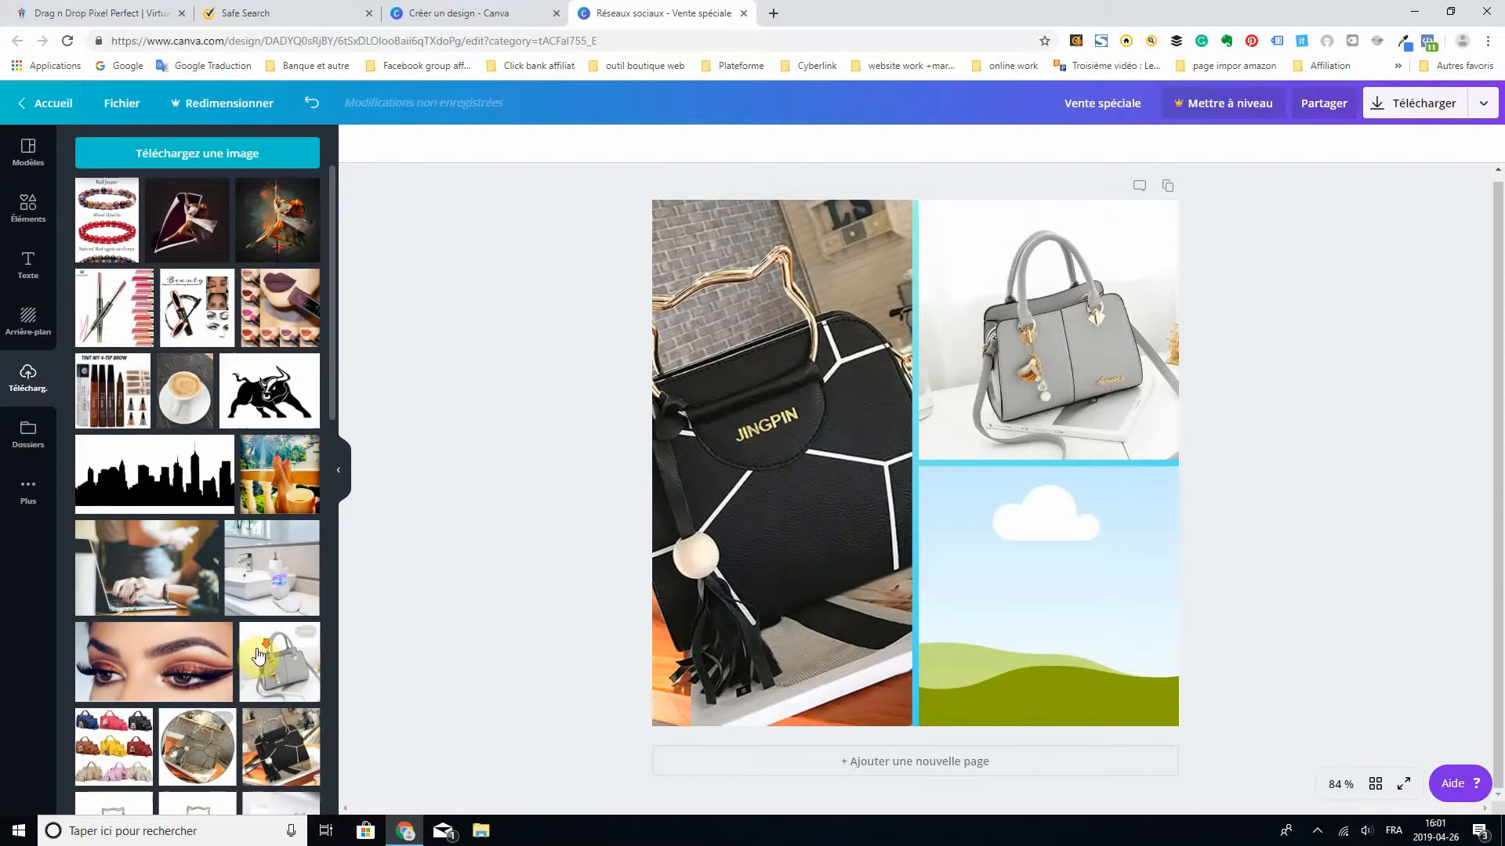
- Try the multicoloured handbag set photo in the grid's tall left cell and delete only that image from the grid
{"action": "scroll", "coordinate": [235, 705], "scroll_direction": "down", "scroll_amount": 3}
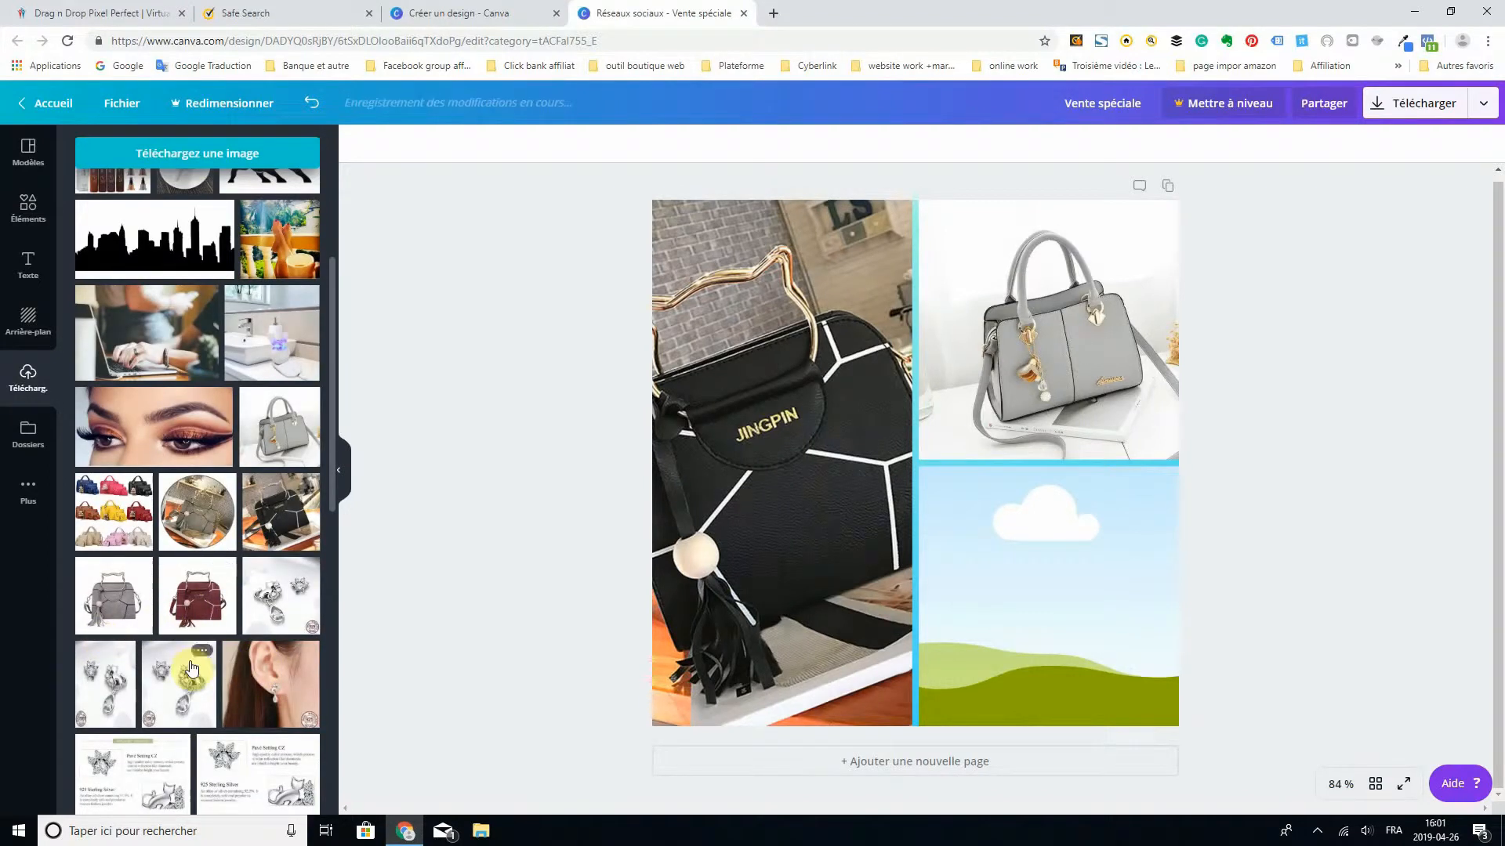
{"action": "left_click", "coordinate": [115, 518]}
{"action": "left_click_drag", "start_coordinate": [834, 421], "coordinate": [900, 488]}
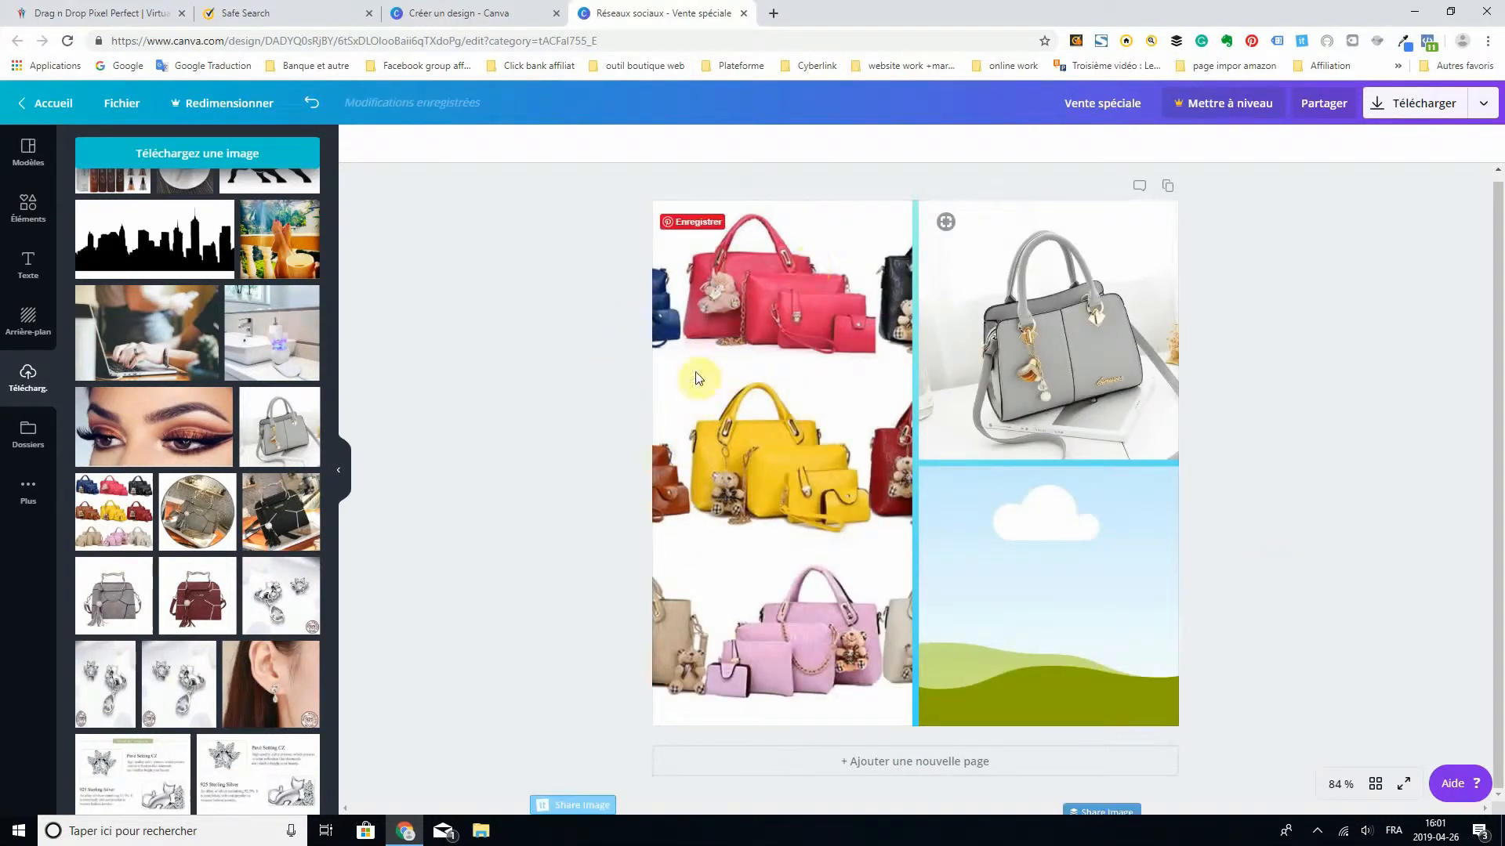
{"action": "left_click", "coordinate": [762, 338]}
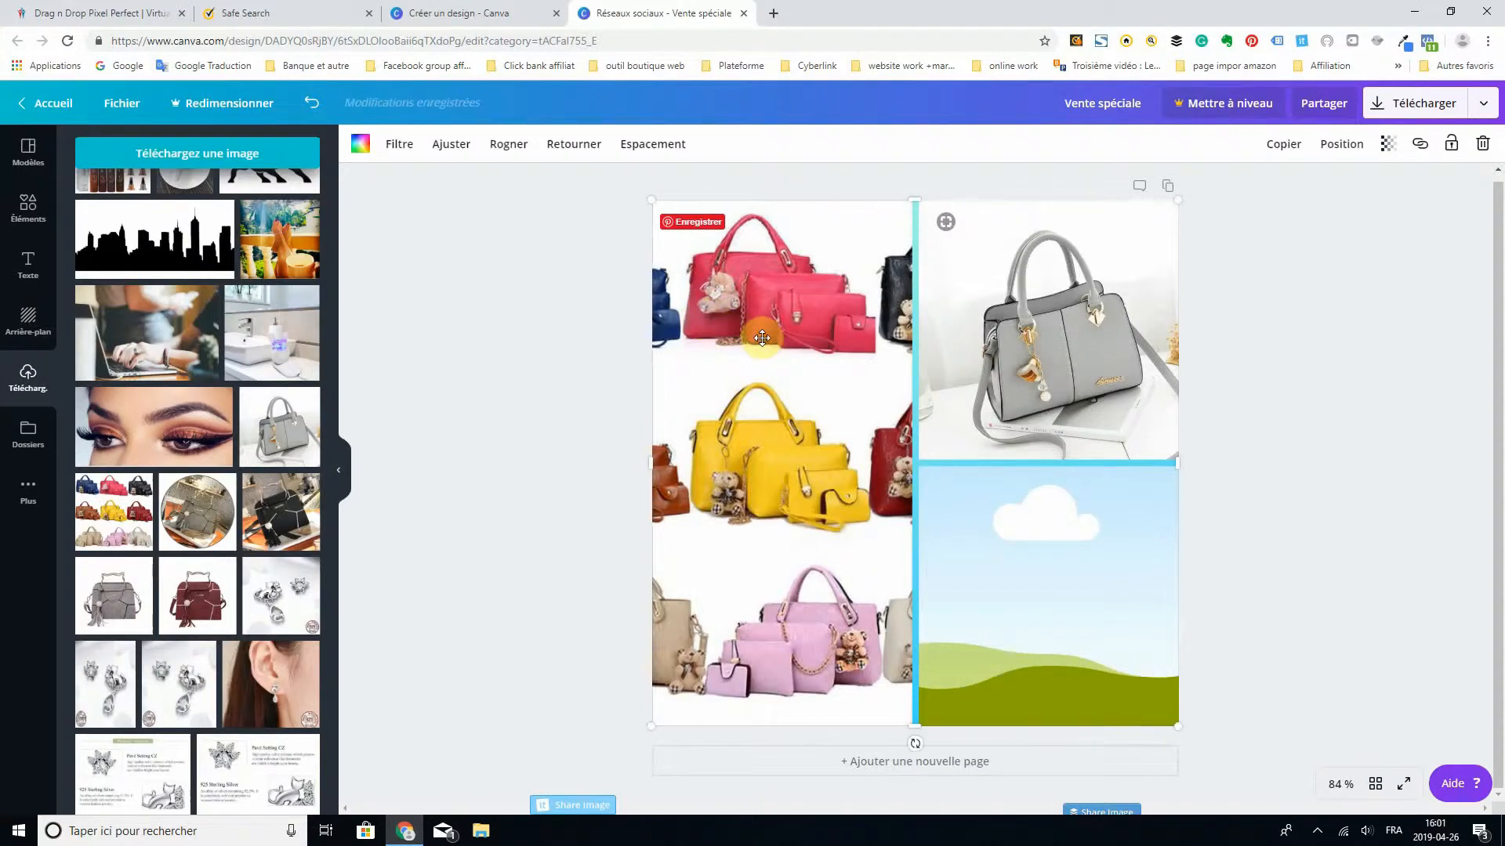
{"action": "left_click", "coordinate": [1483, 146]}
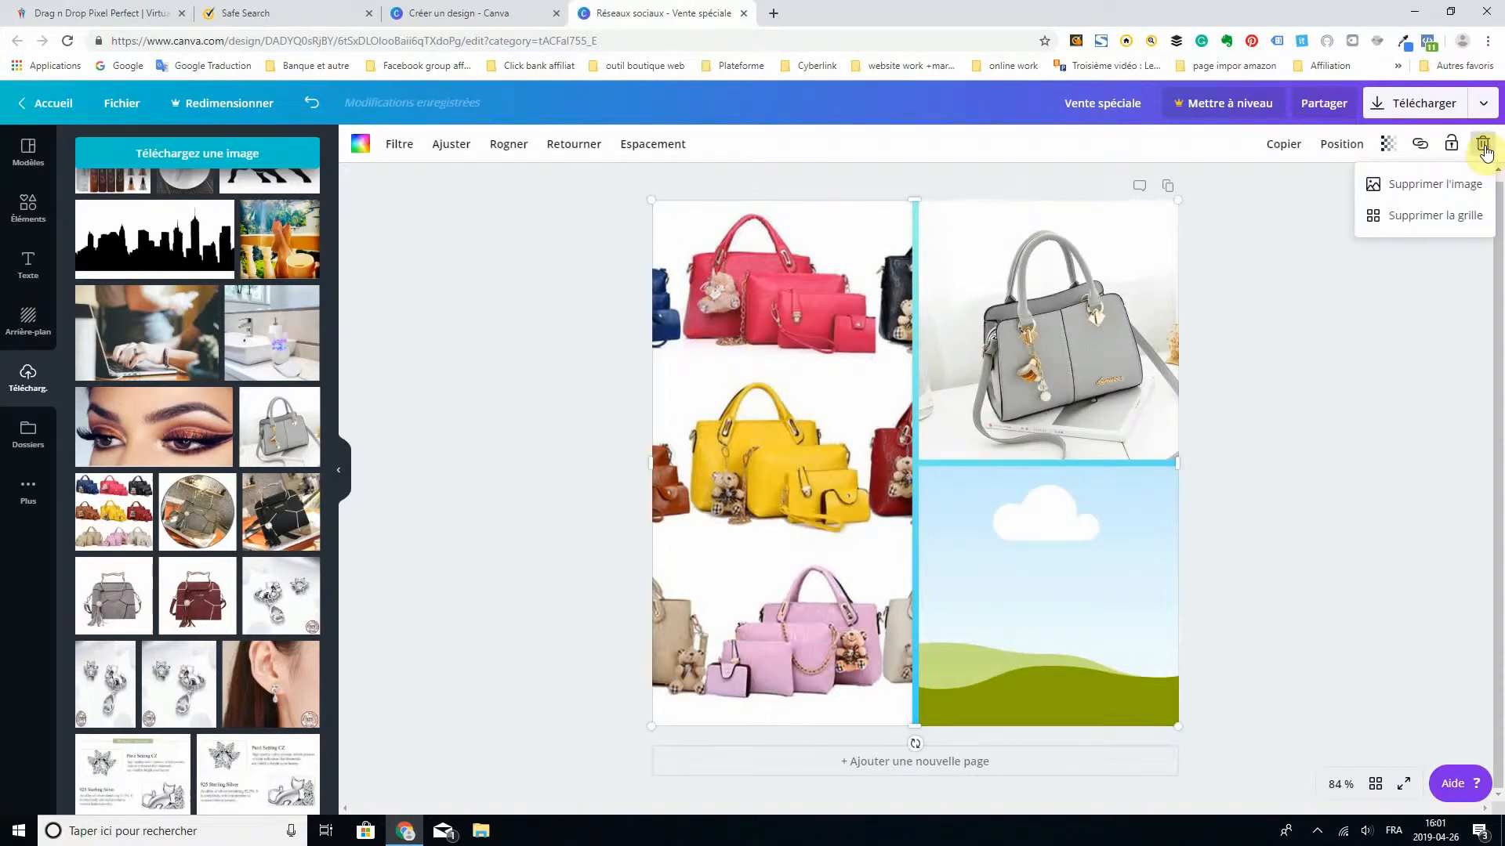
{"action": "left_click", "coordinate": [1433, 187]}
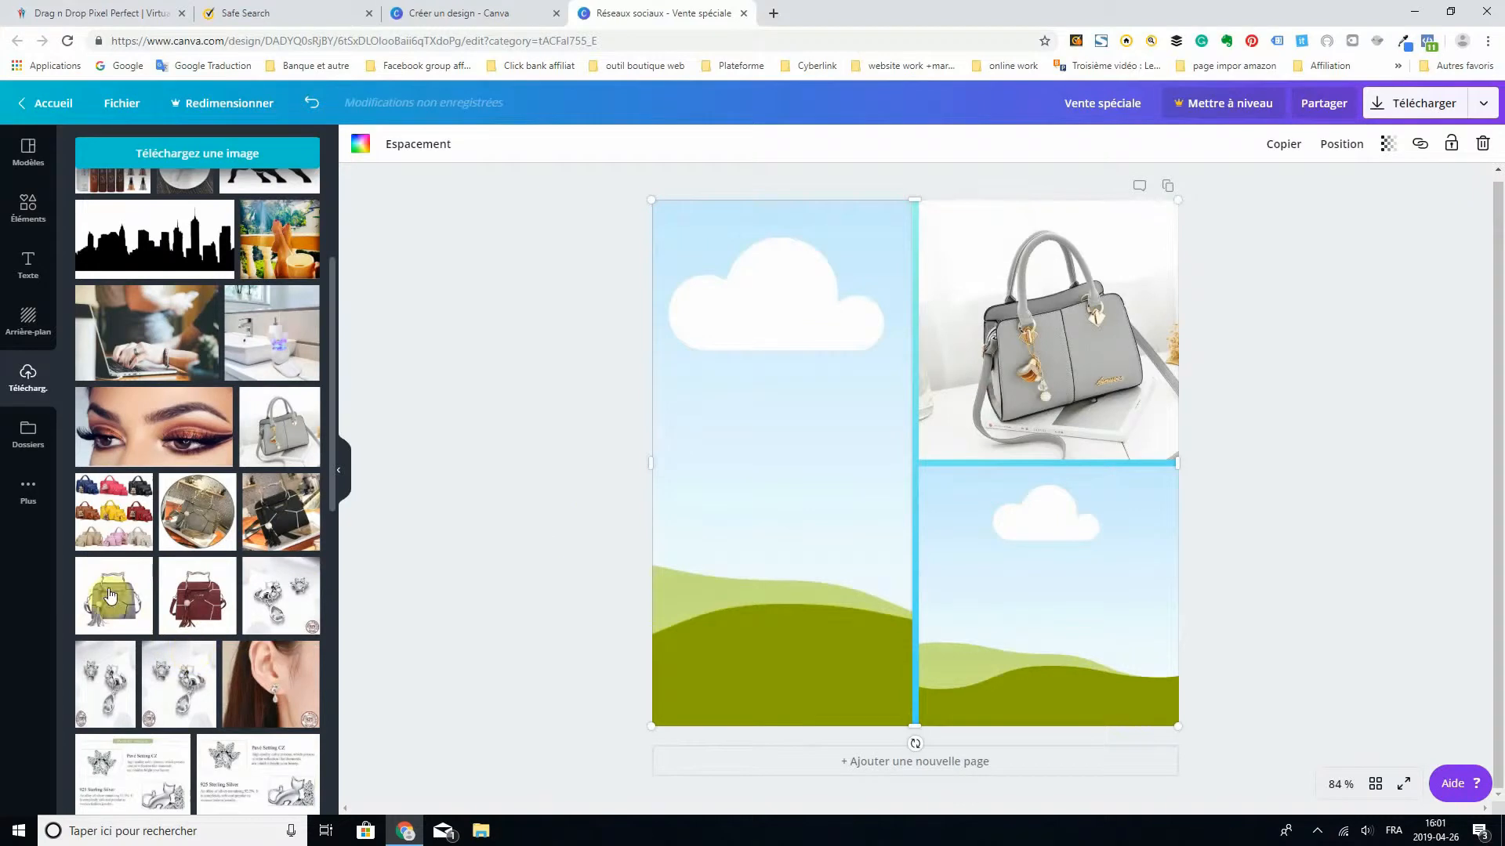
- Fill the grid's tall left cell with the black JINGPIN handbag photo and the lower-right cell with the multicoloured handbag set
{"action": "left_click", "coordinate": [284, 517]}
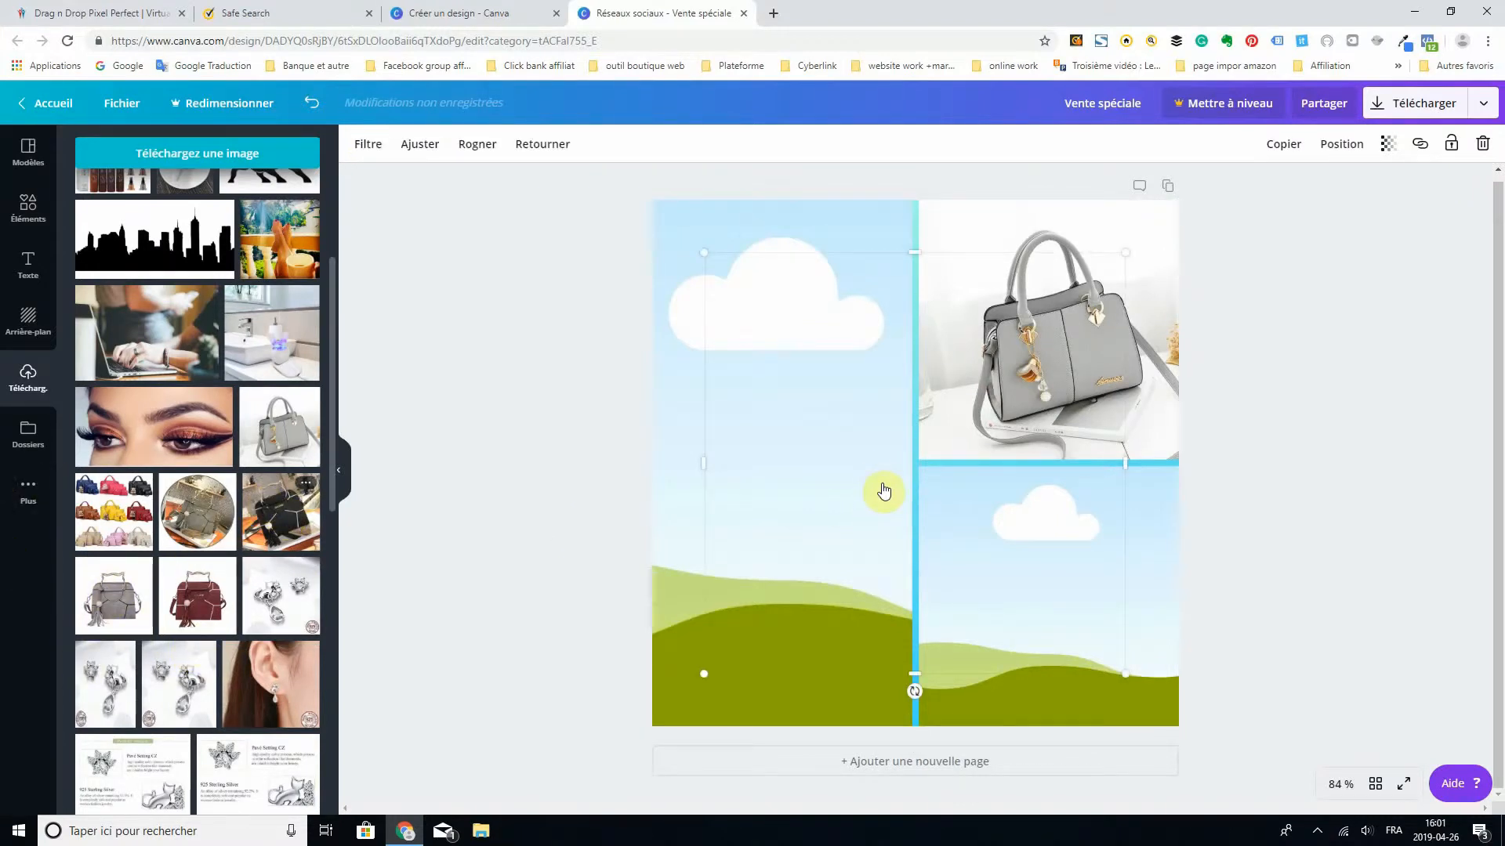
{"action": "left_click_drag", "start_coordinate": [867, 477], "coordinate": [717, 464]}
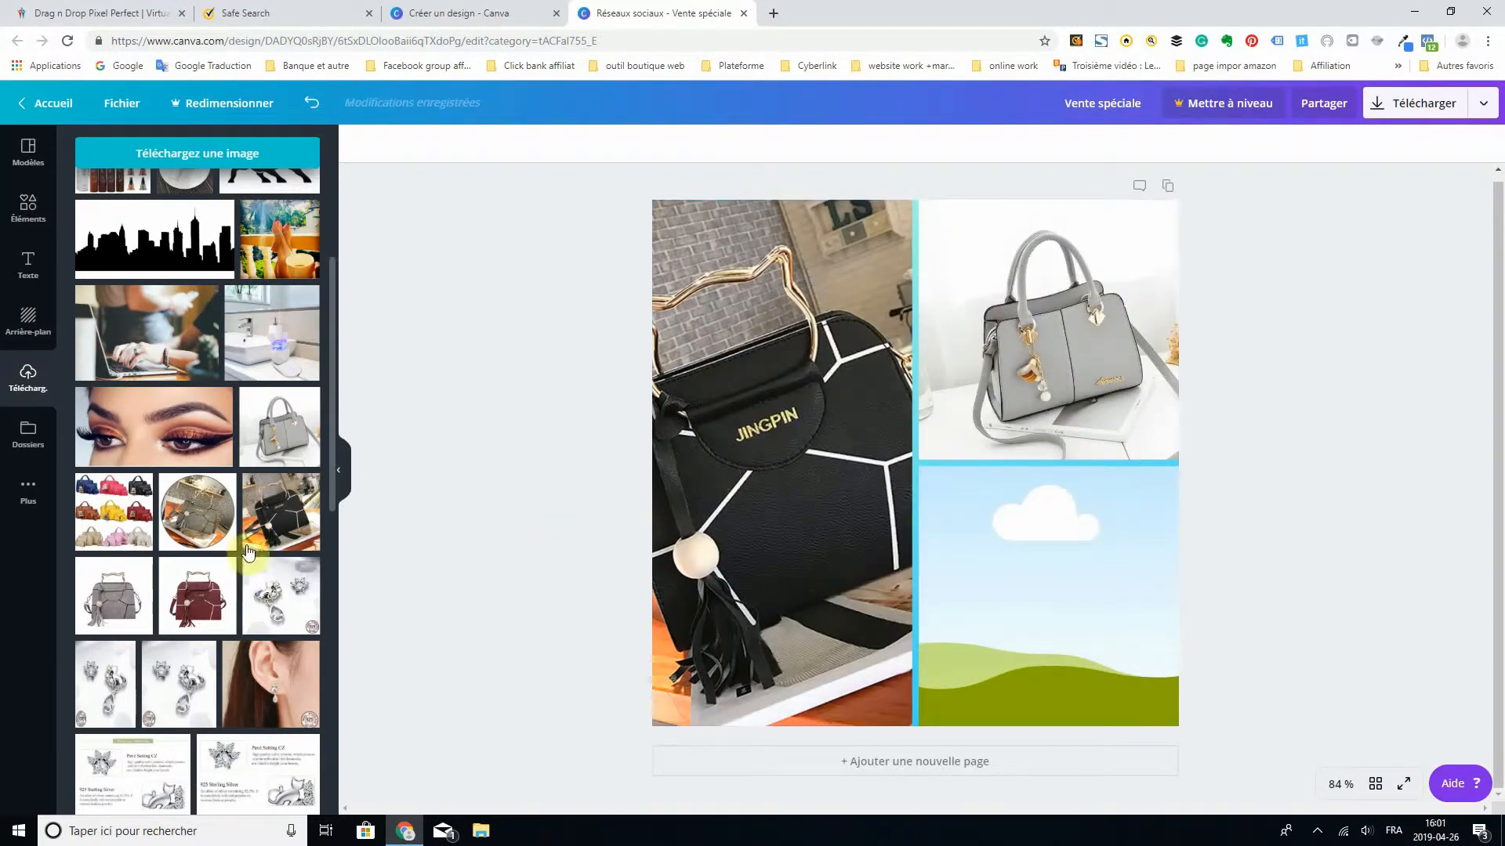
{"action": "left_click", "coordinate": [110, 525]}
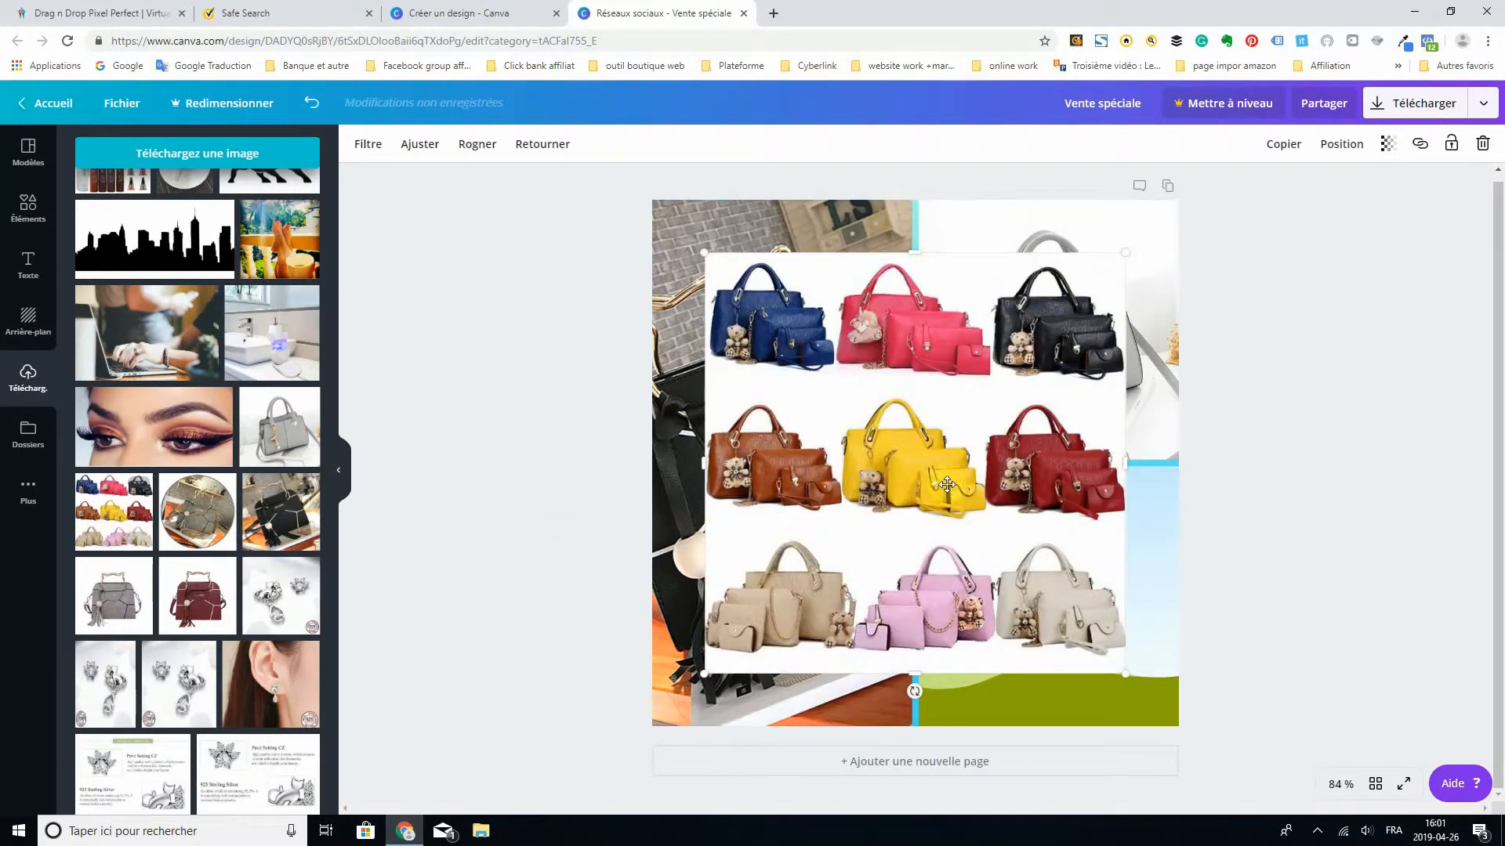
{"action": "left_click_drag", "start_coordinate": [984, 510], "coordinate": [1015, 539]}
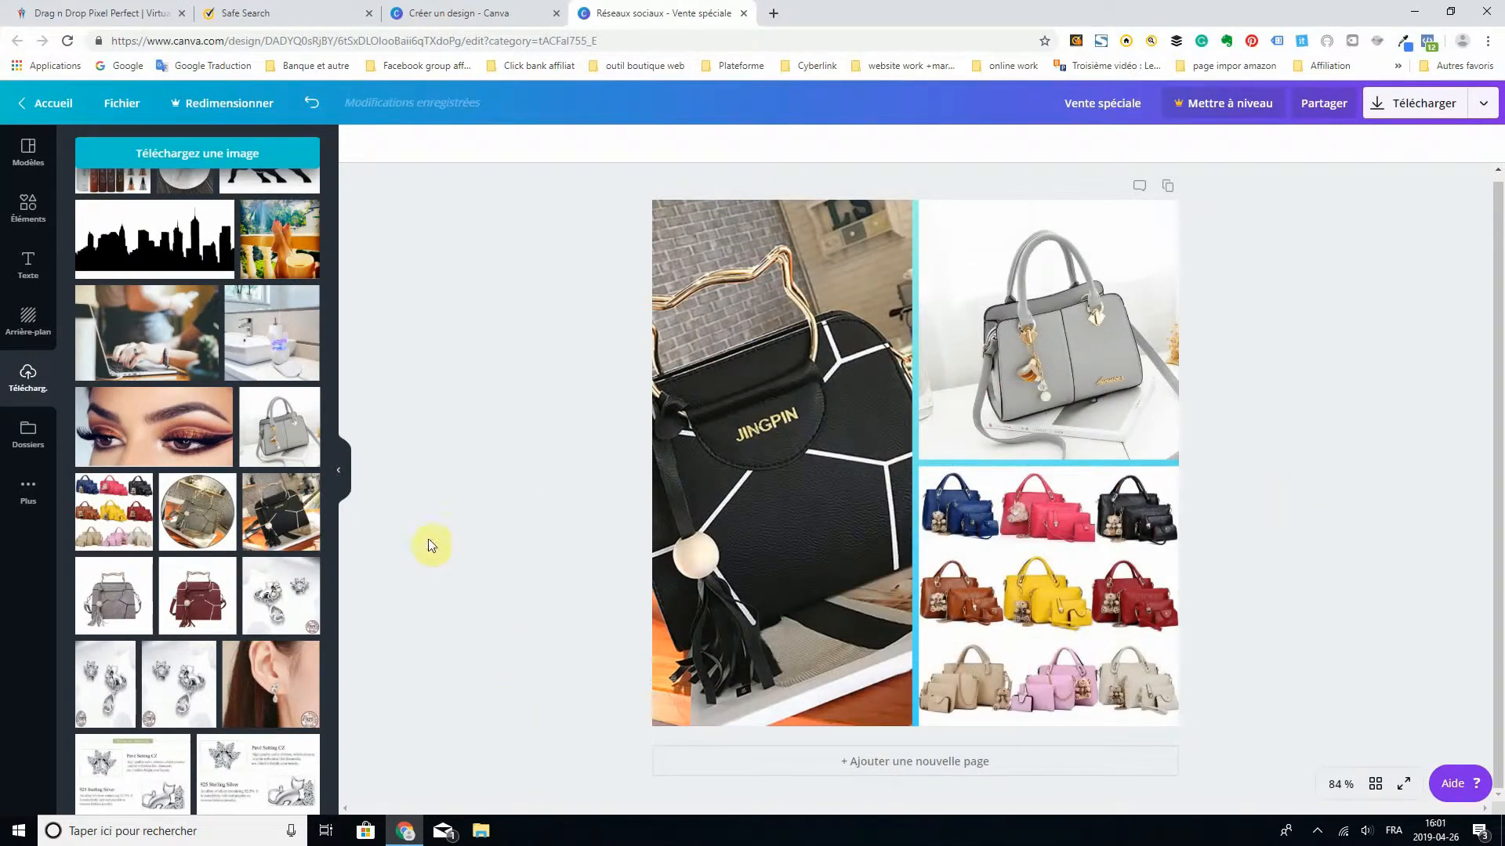
{"action": "left_click", "coordinate": [15, 431]}
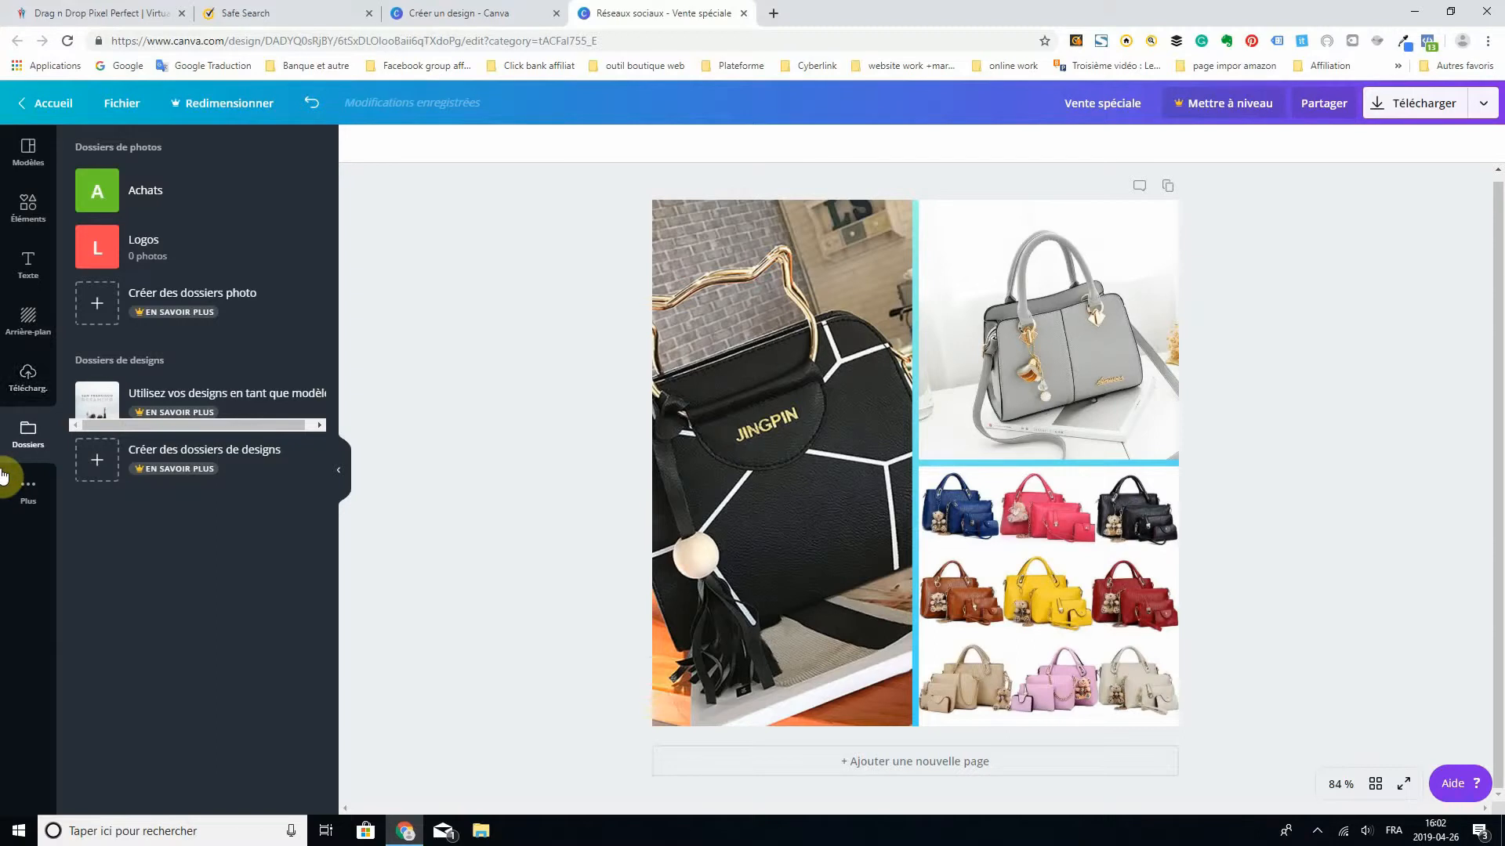
{"action": "left_click", "coordinate": [27, 492]}
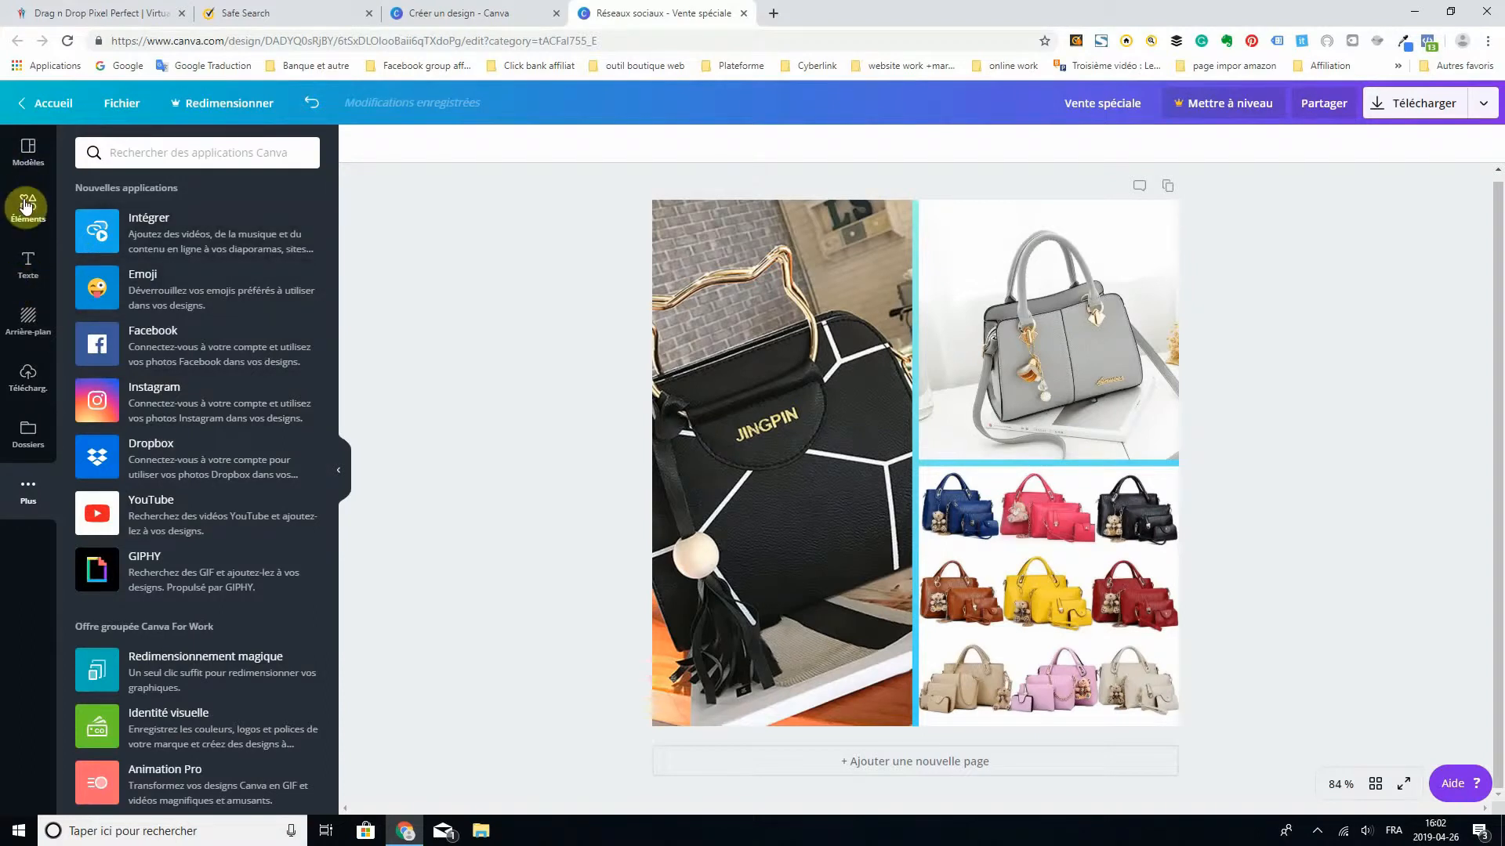
- Add the "DEVENEZ RÉDACTEUR" text template over the photo grid and move it up to the image's top edge
{"action": "left_click", "coordinate": [20, 272]}
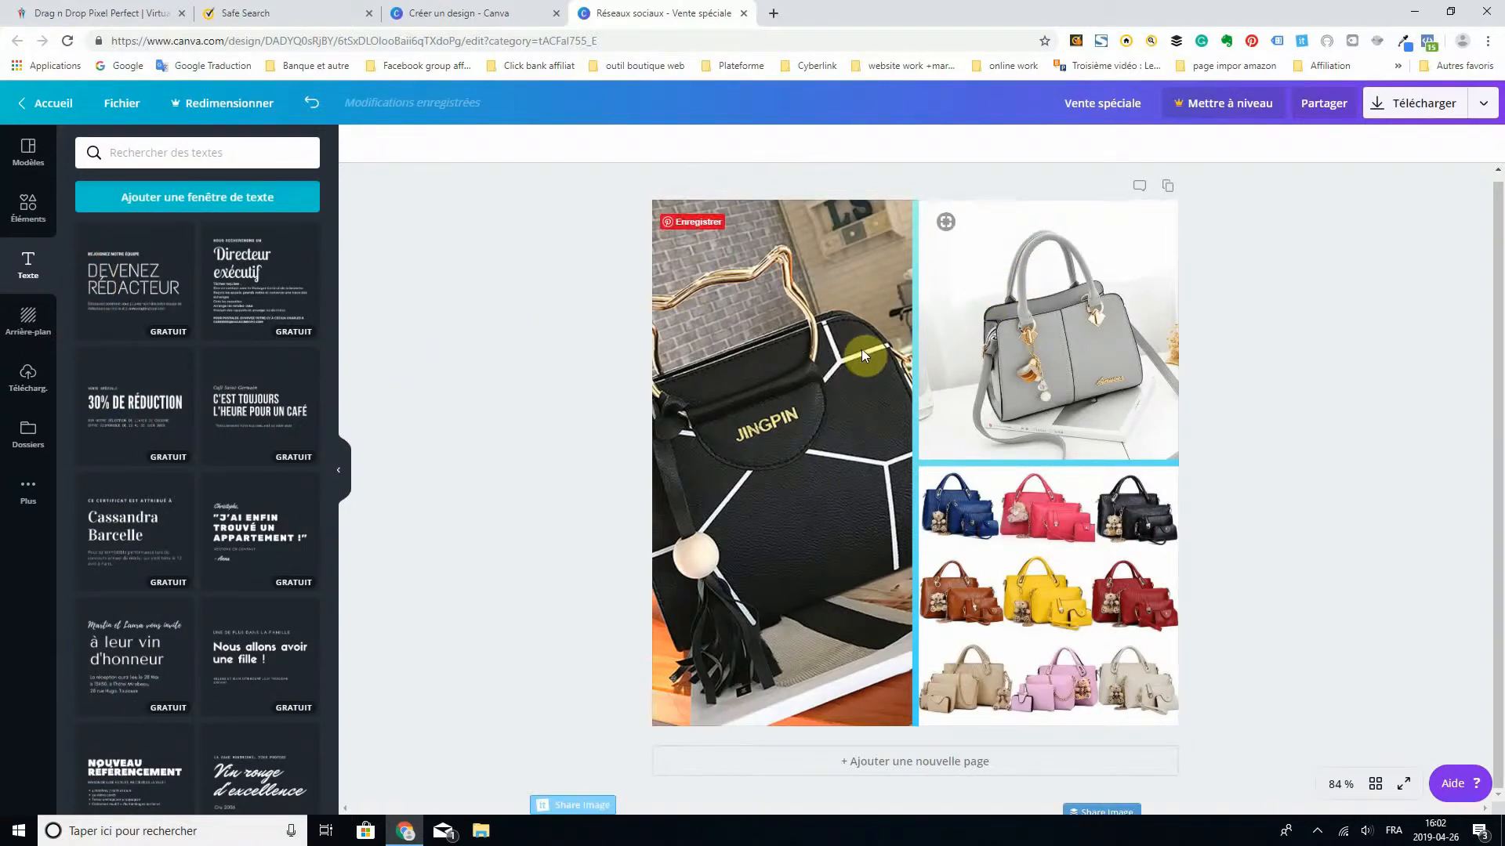
{"action": "left_click", "coordinate": [208, 326]}
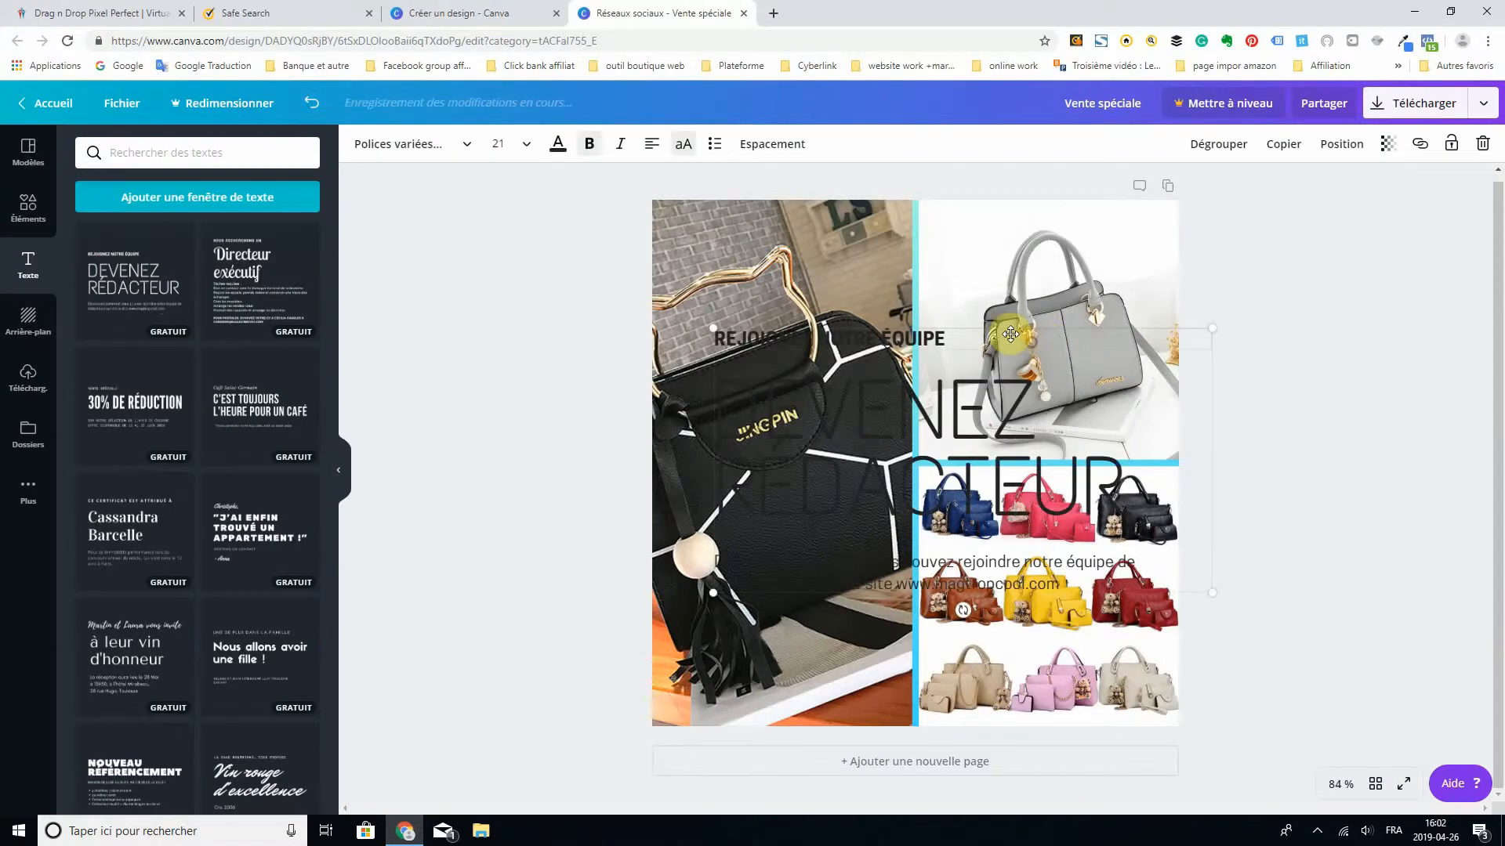
{"action": "left_click_drag", "start_coordinate": [973, 327], "coordinate": [1031, 216]}
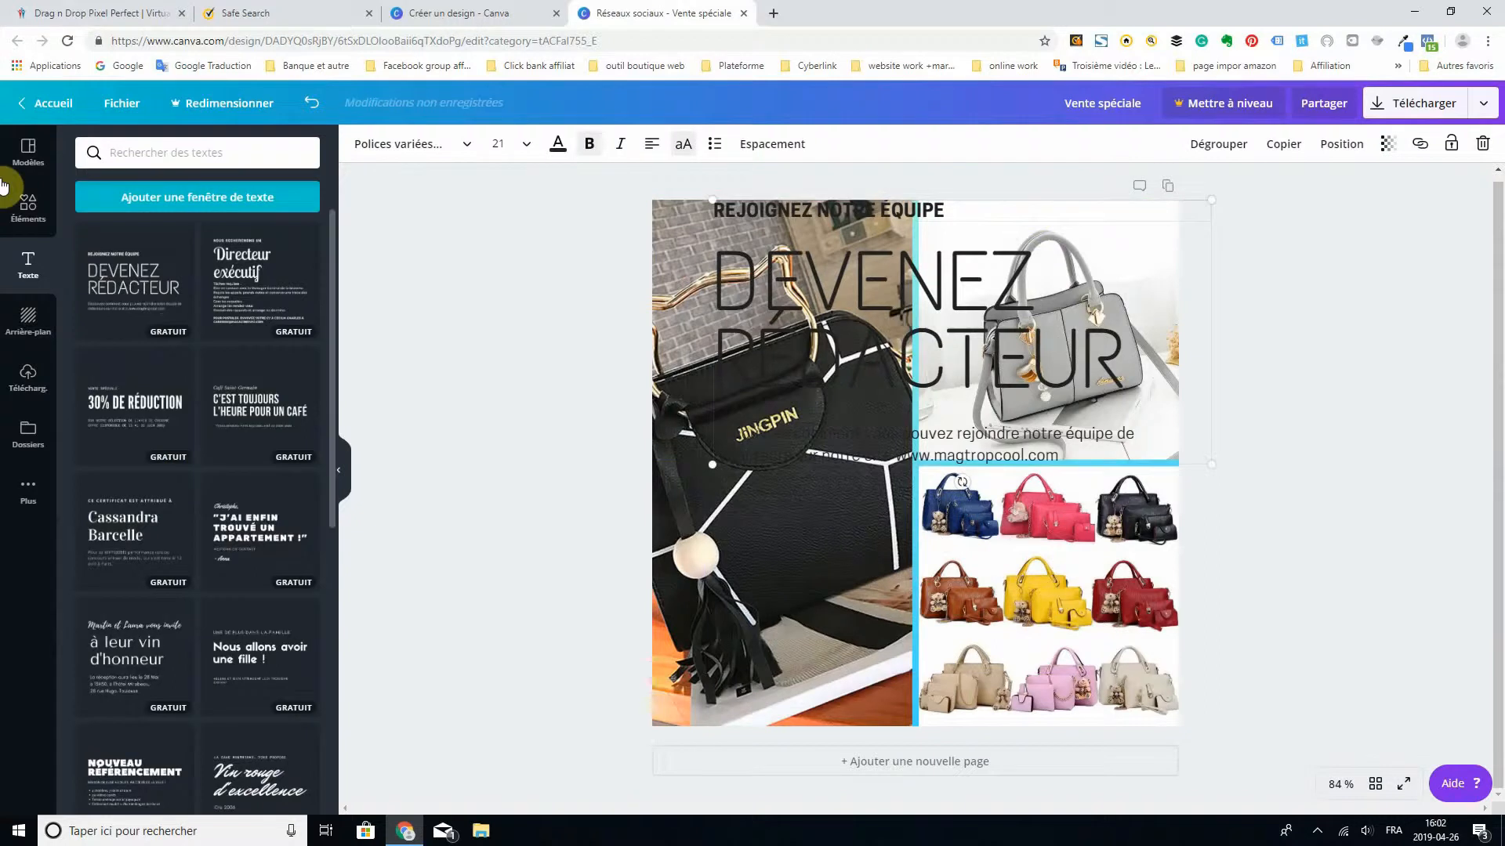
- Add the bordered rounded square element to the design and fill it with light grey after trying pink
{"action": "left_click", "coordinate": [27, 202]}
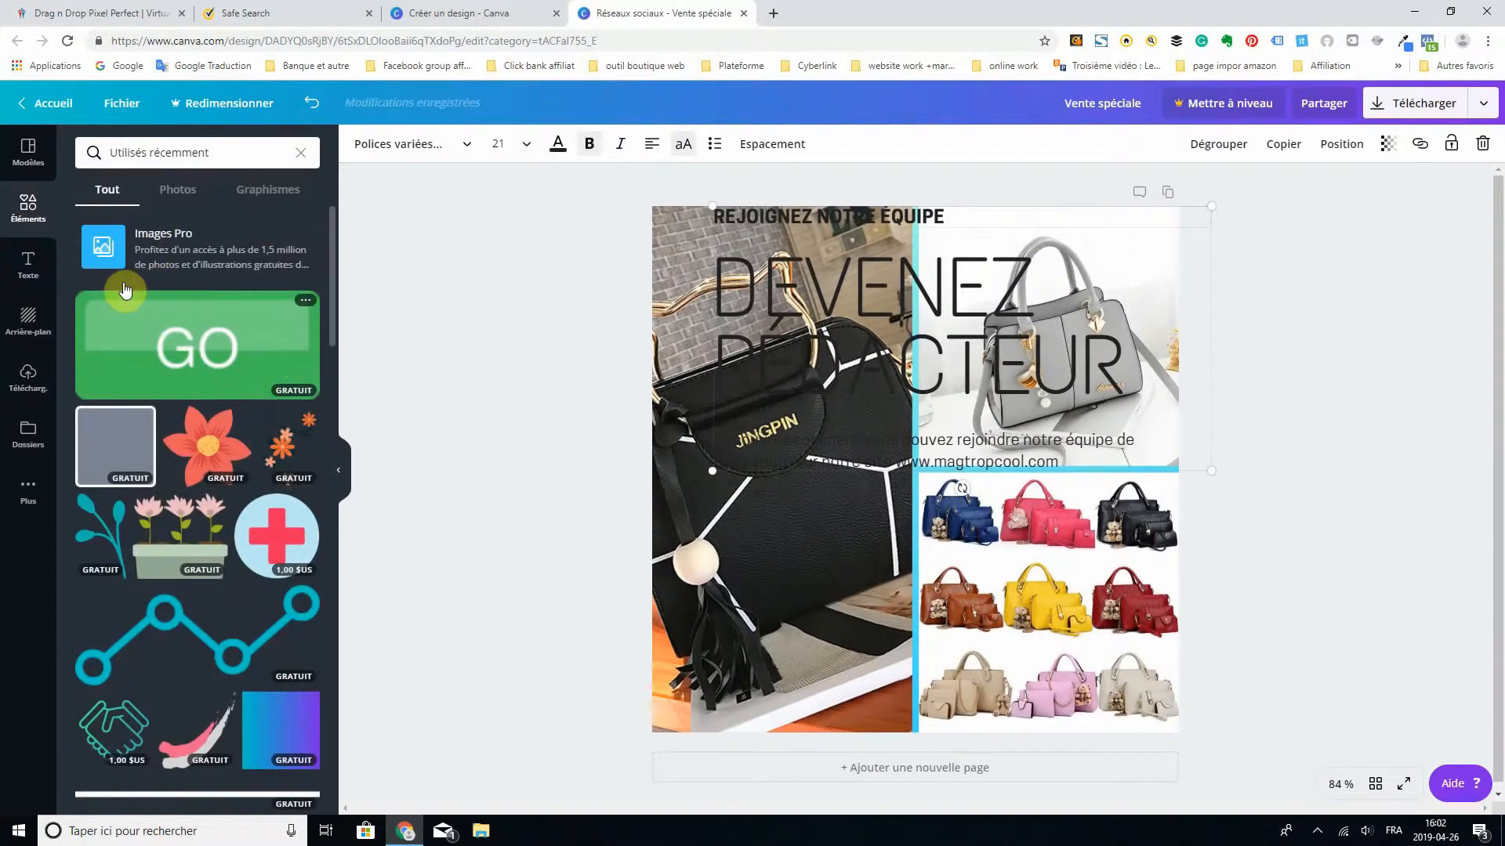
{"action": "left_click", "coordinate": [138, 432]}
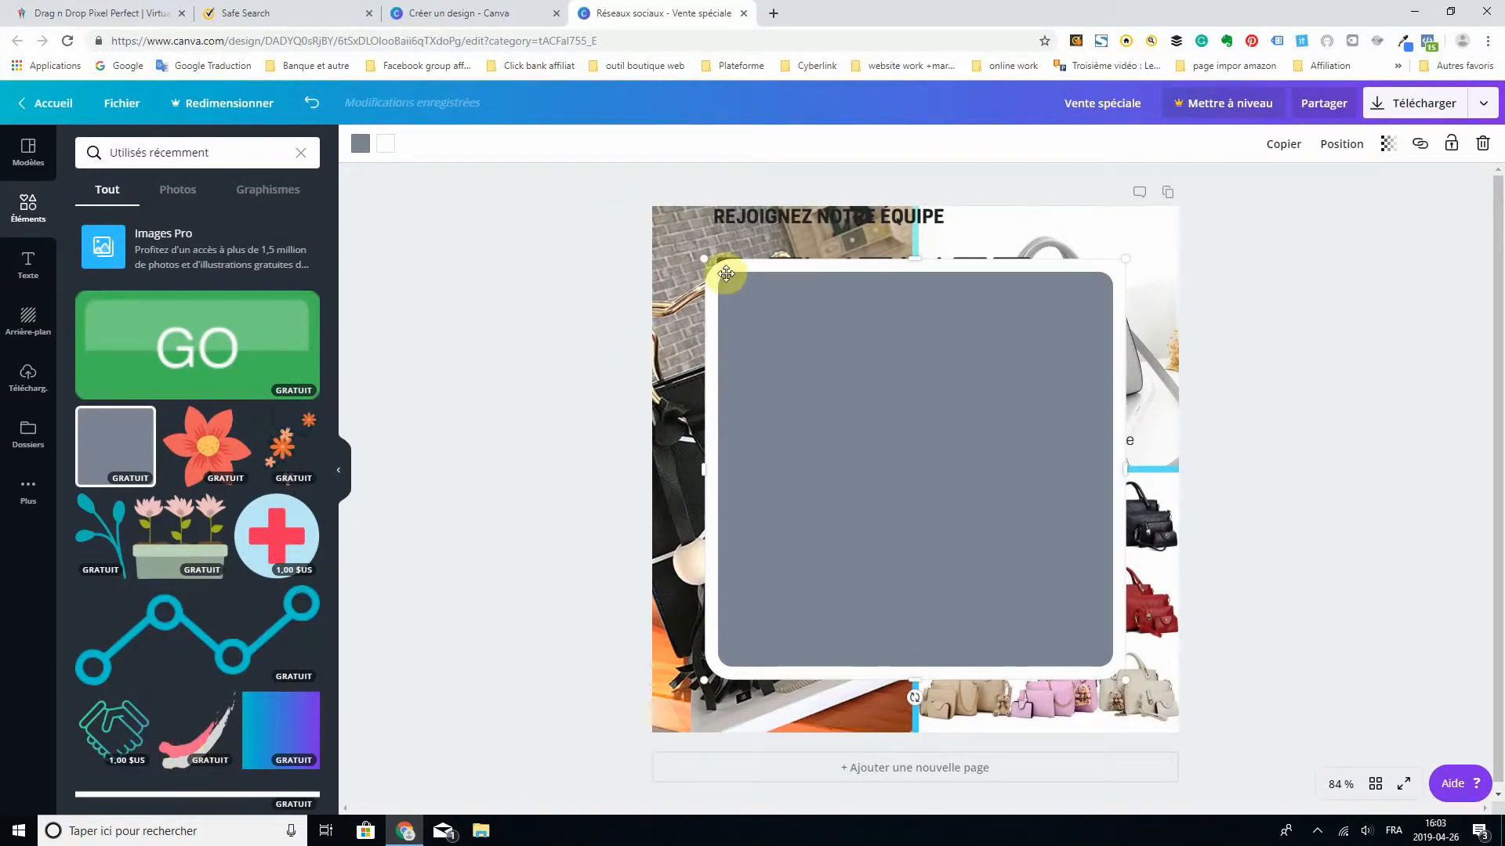
{"action": "left_click", "coordinate": [361, 143]}
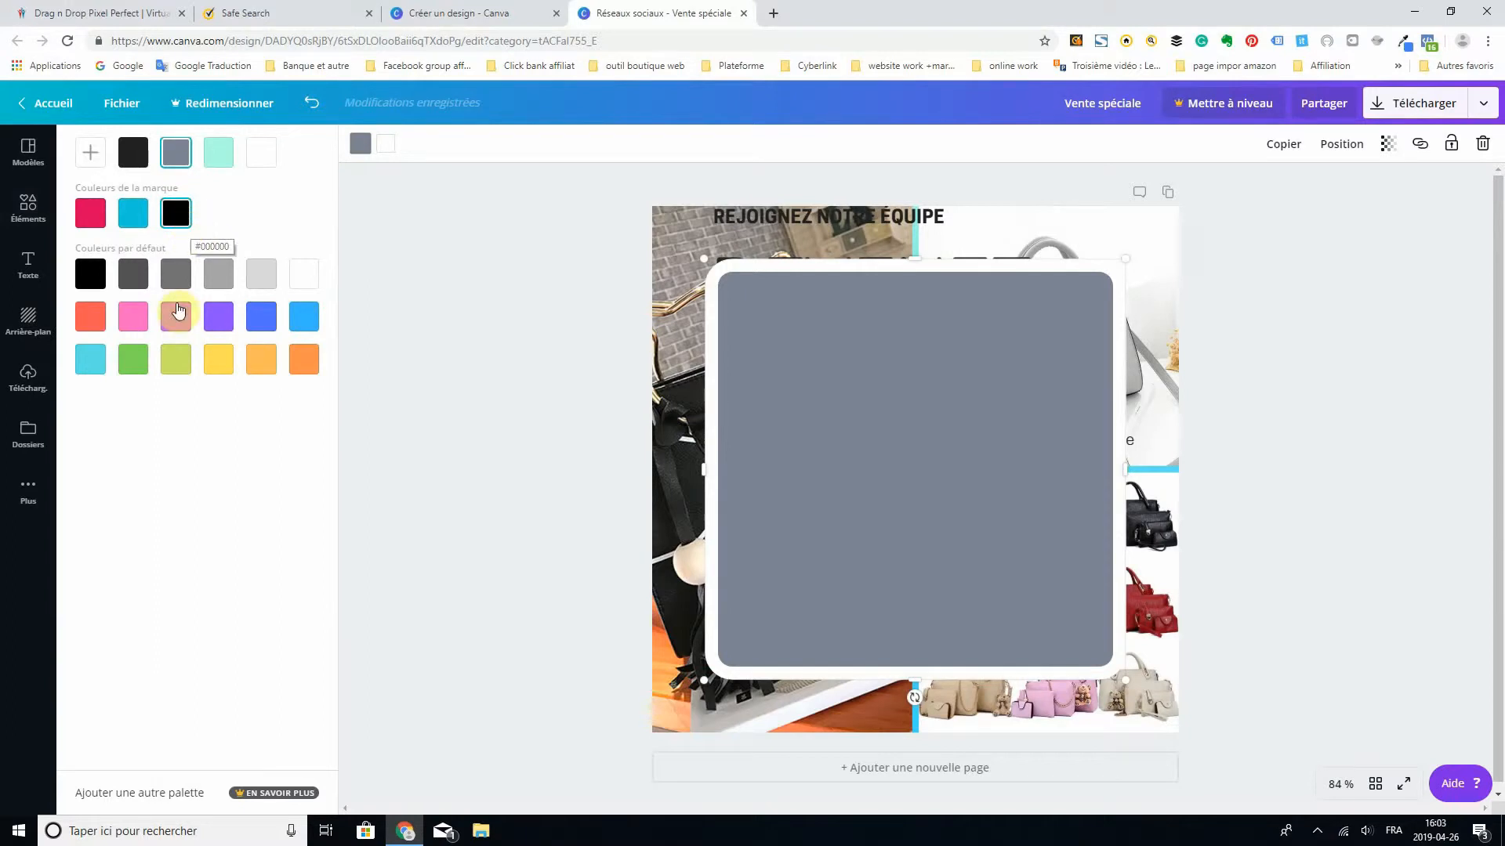
{"action": "left_click", "coordinate": [132, 317]}
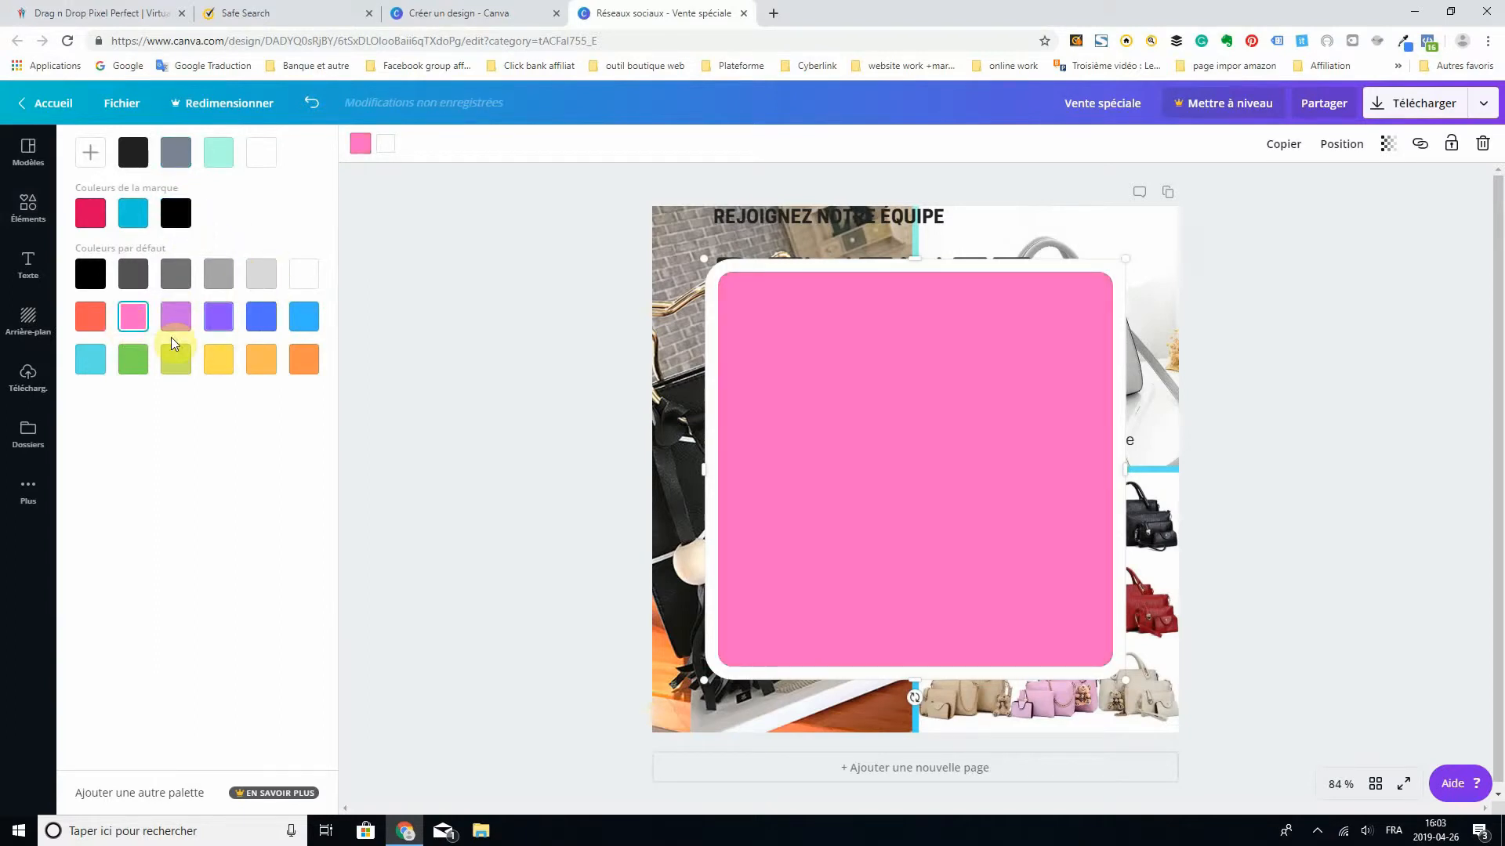
{"action": "left_click", "coordinate": [257, 275]}
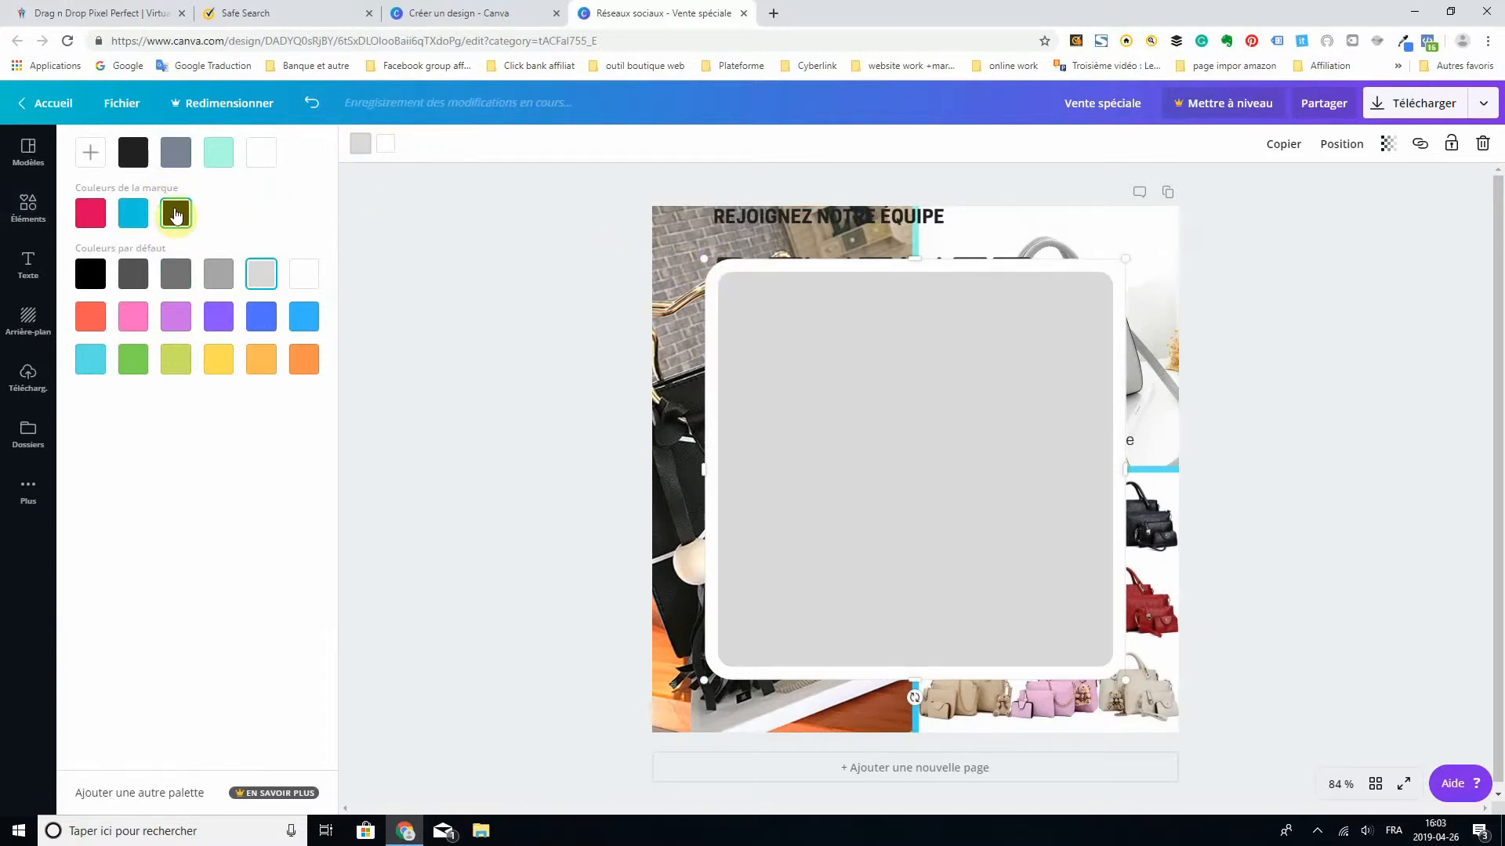
- Colour the square's border black, then shrink the square and place it over the lower middle of the photo grid
{"action": "left_click", "coordinate": [385, 144]}
{"action": "left_click", "coordinate": [271, 158]}
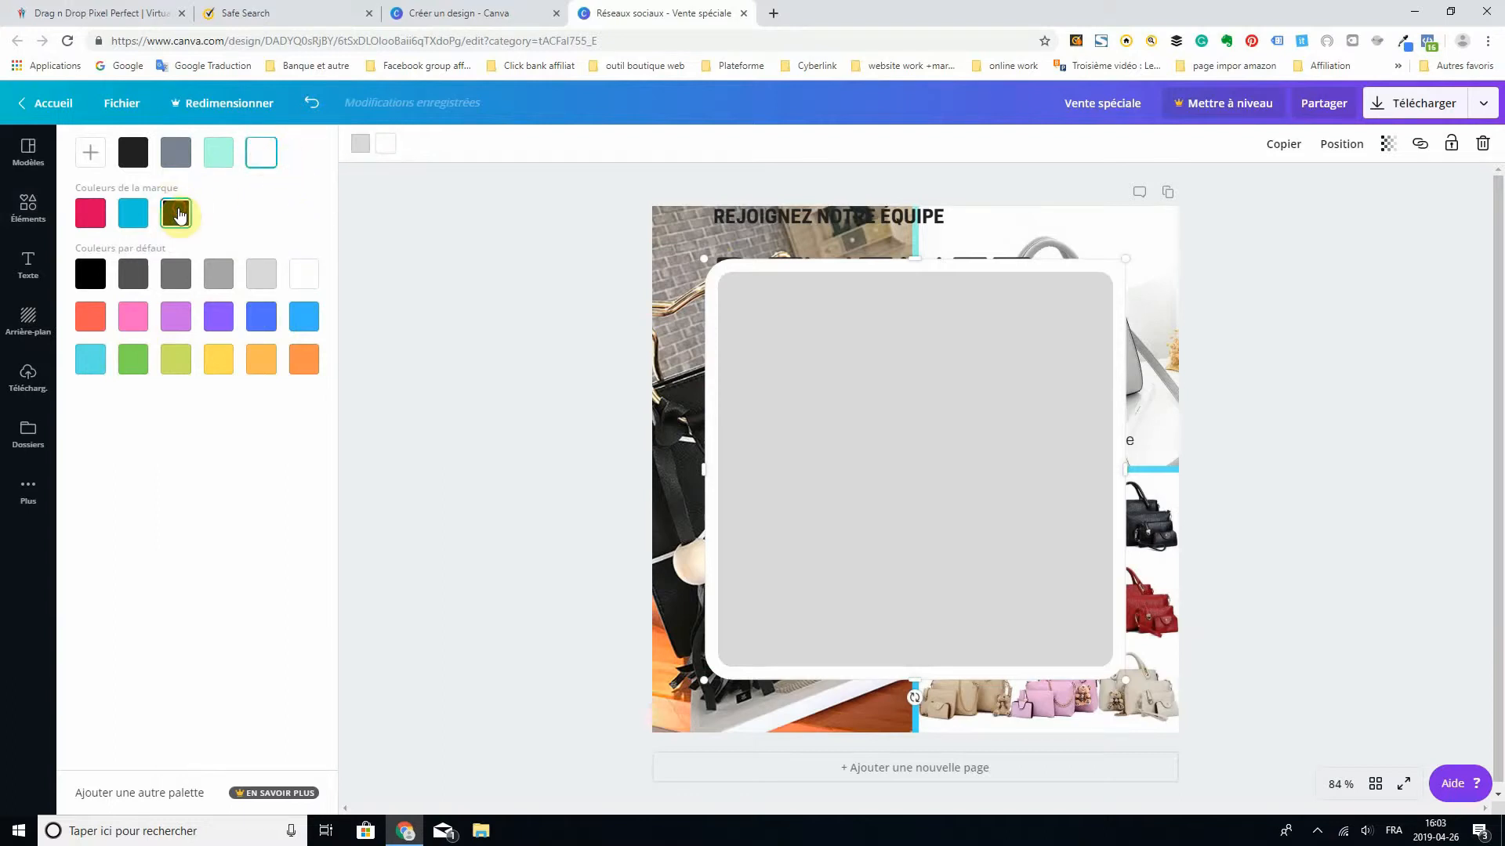
{"action": "left_click", "coordinate": [176, 212]}
{"action": "left_click_drag", "start_coordinate": [976, 289], "coordinate": [986, 334]}
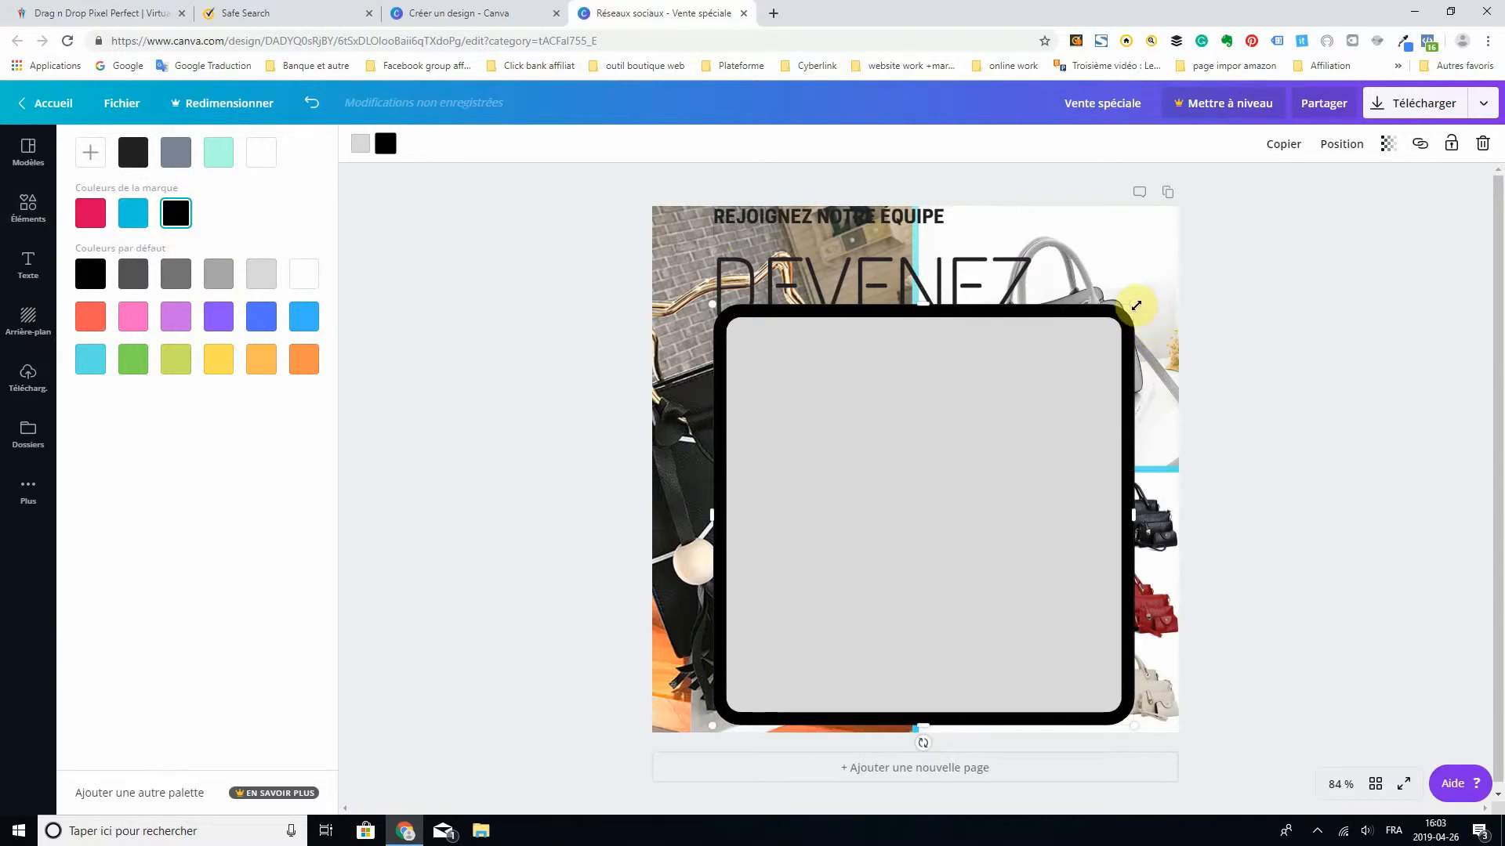
{"action": "left_click_drag", "start_coordinate": [1127, 311], "coordinate": [941, 529]}
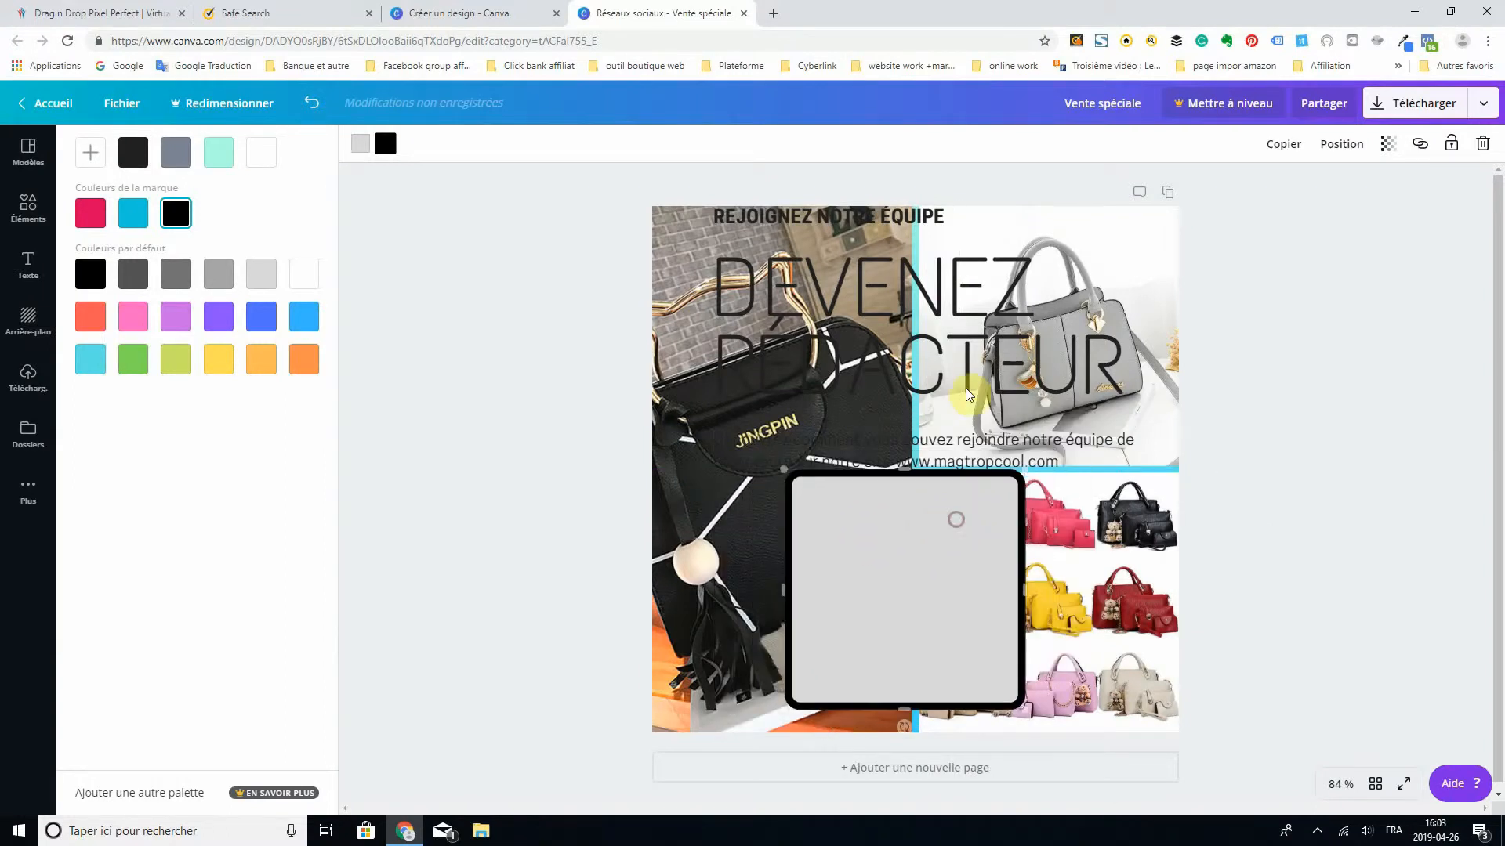
- Shrink the "DEVENEZ RÉDACTEUR" text group to about 458 by 243 and move it down onto the grey square
{"action": "left_click", "coordinate": [956, 317]}
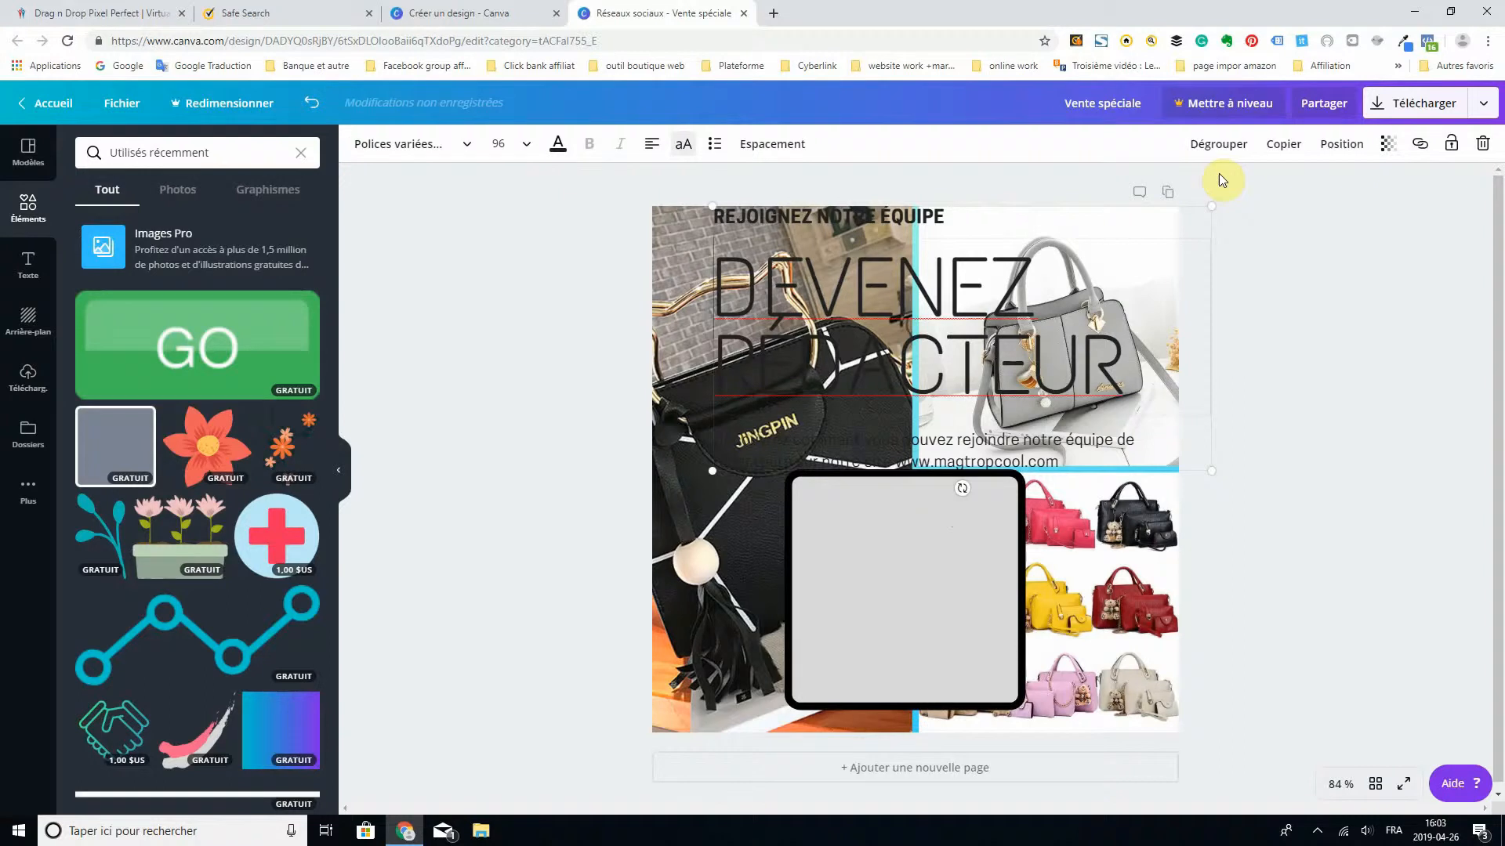
{"action": "left_click_drag", "start_coordinate": [1202, 212], "coordinate": [1014, 343]}
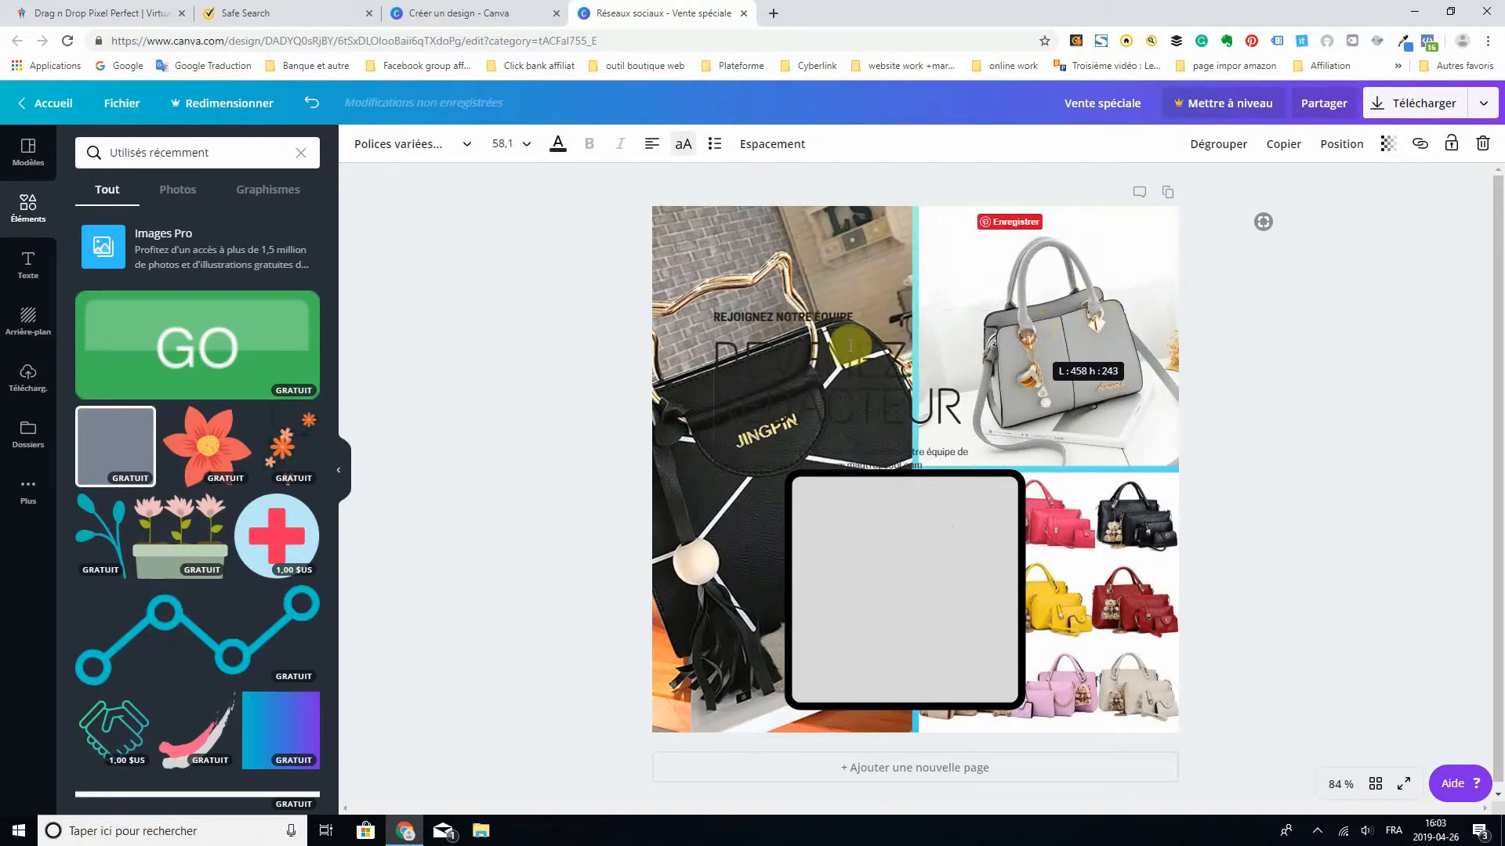
{"action": "left_click_drag", "start_coordinate": [851, 346], "coordinate": [864, 389]}
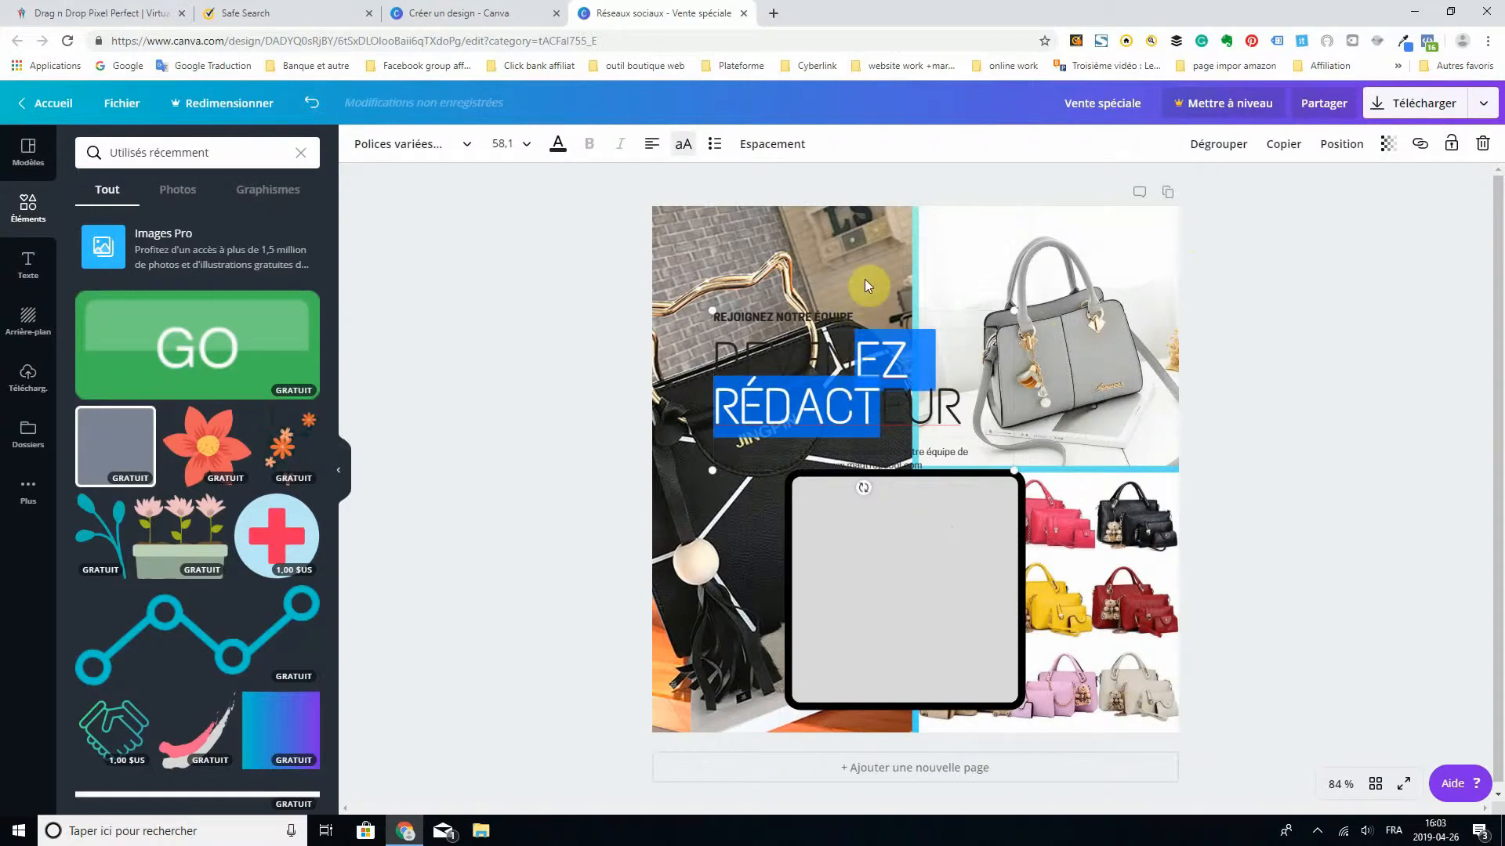
{"action": "left_click", "coordinate": [923, 429]}
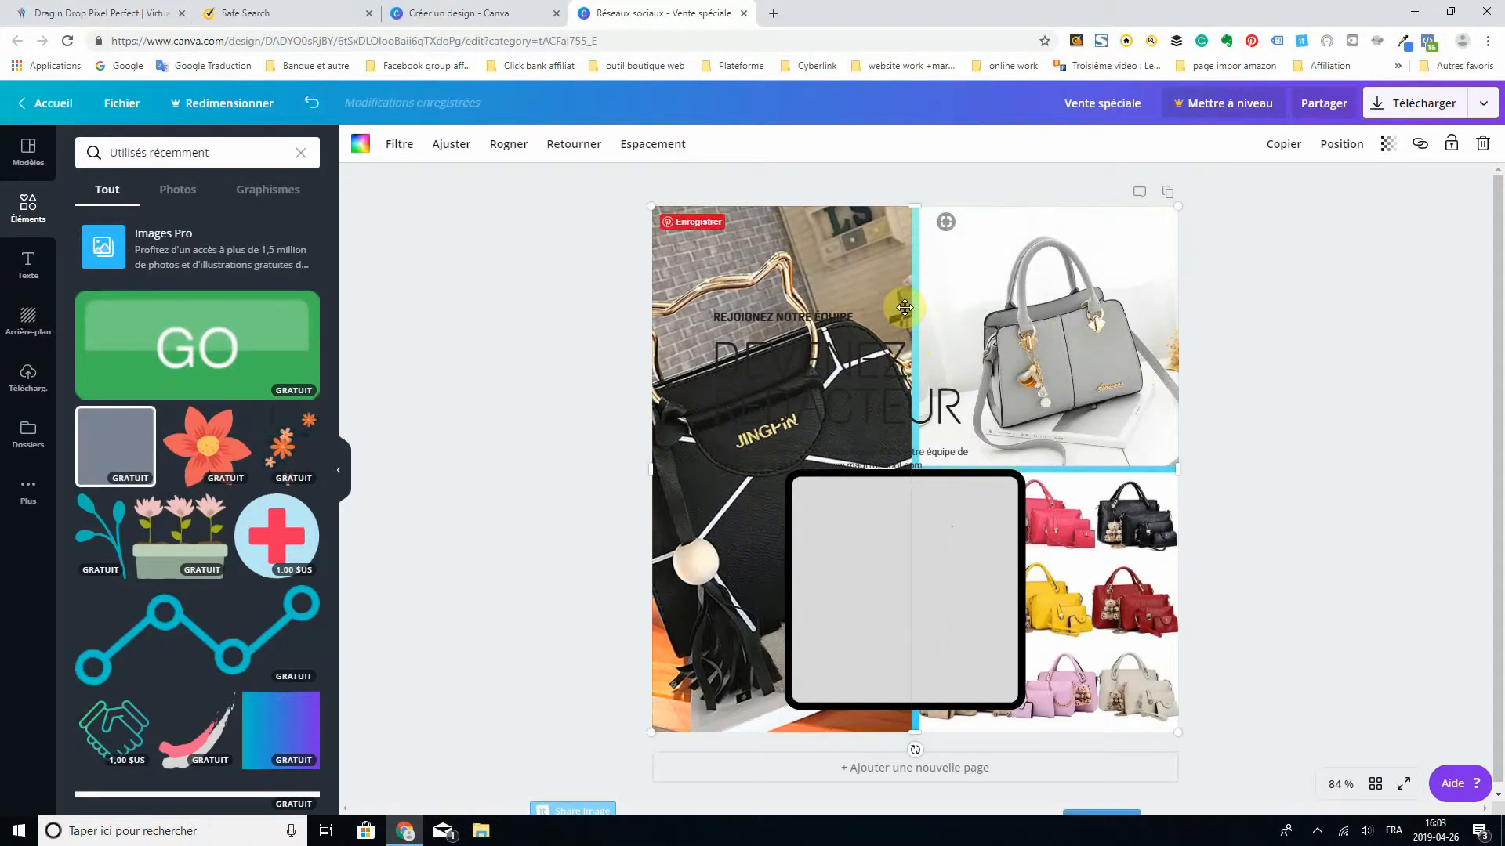
{"action": "mouse_move", "coordinate": [905, 307]}
{"action": "left_mouse_down"}
{"action": "mouse_move", "coordinate": [917, 322]}
{"action": "mouse_move", "coordinate": [901, 306]}
{"action": "left_mouse_up"}
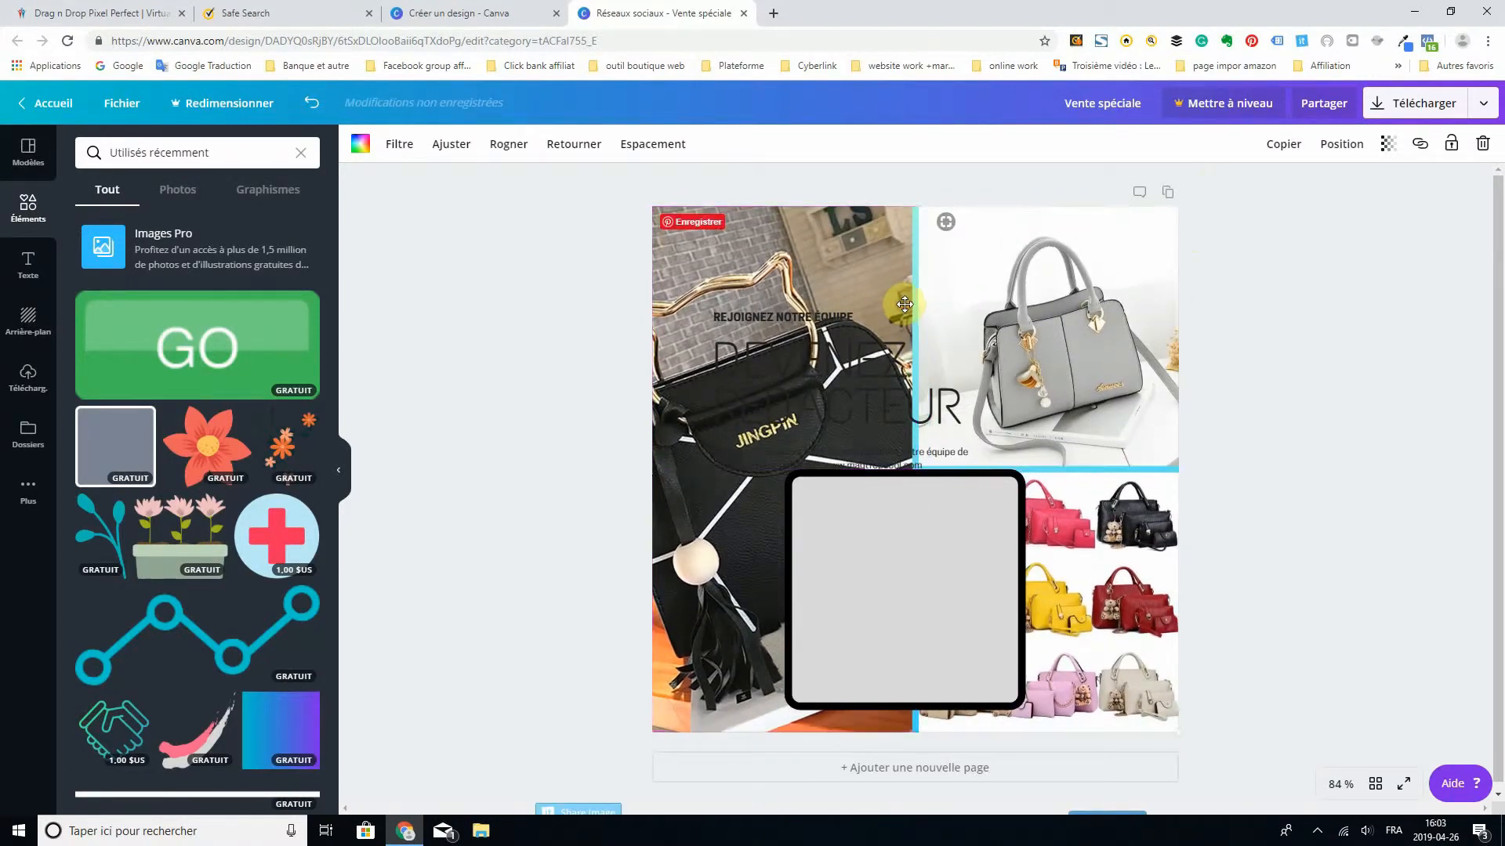
{"action": "left_click", "coordinate": [837, 363]}
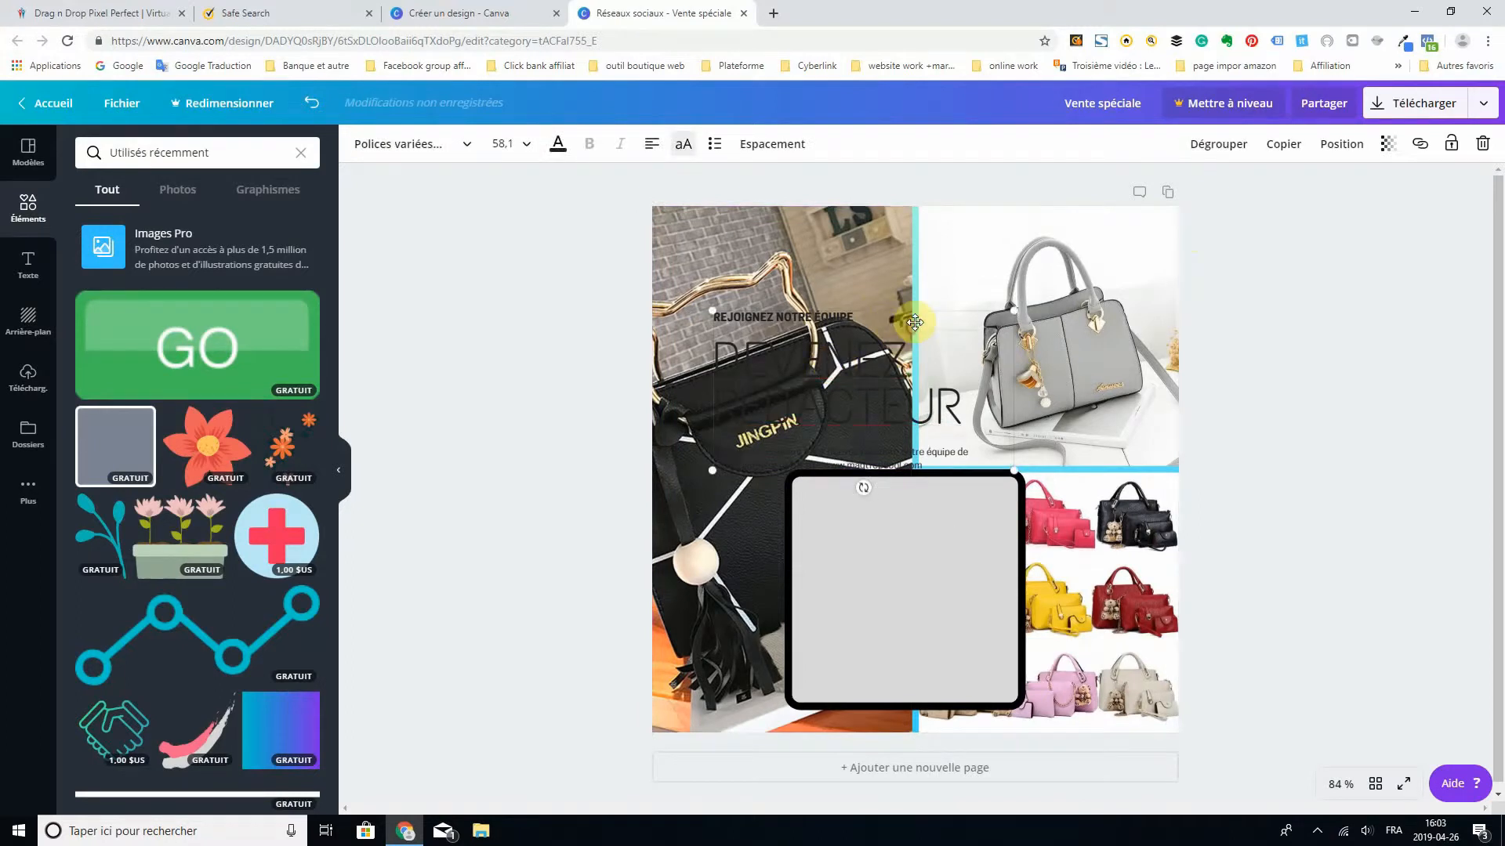
{"action": "left_click_drag", "start_coordinate": [911, 318], "coordinate": [911, 494]}
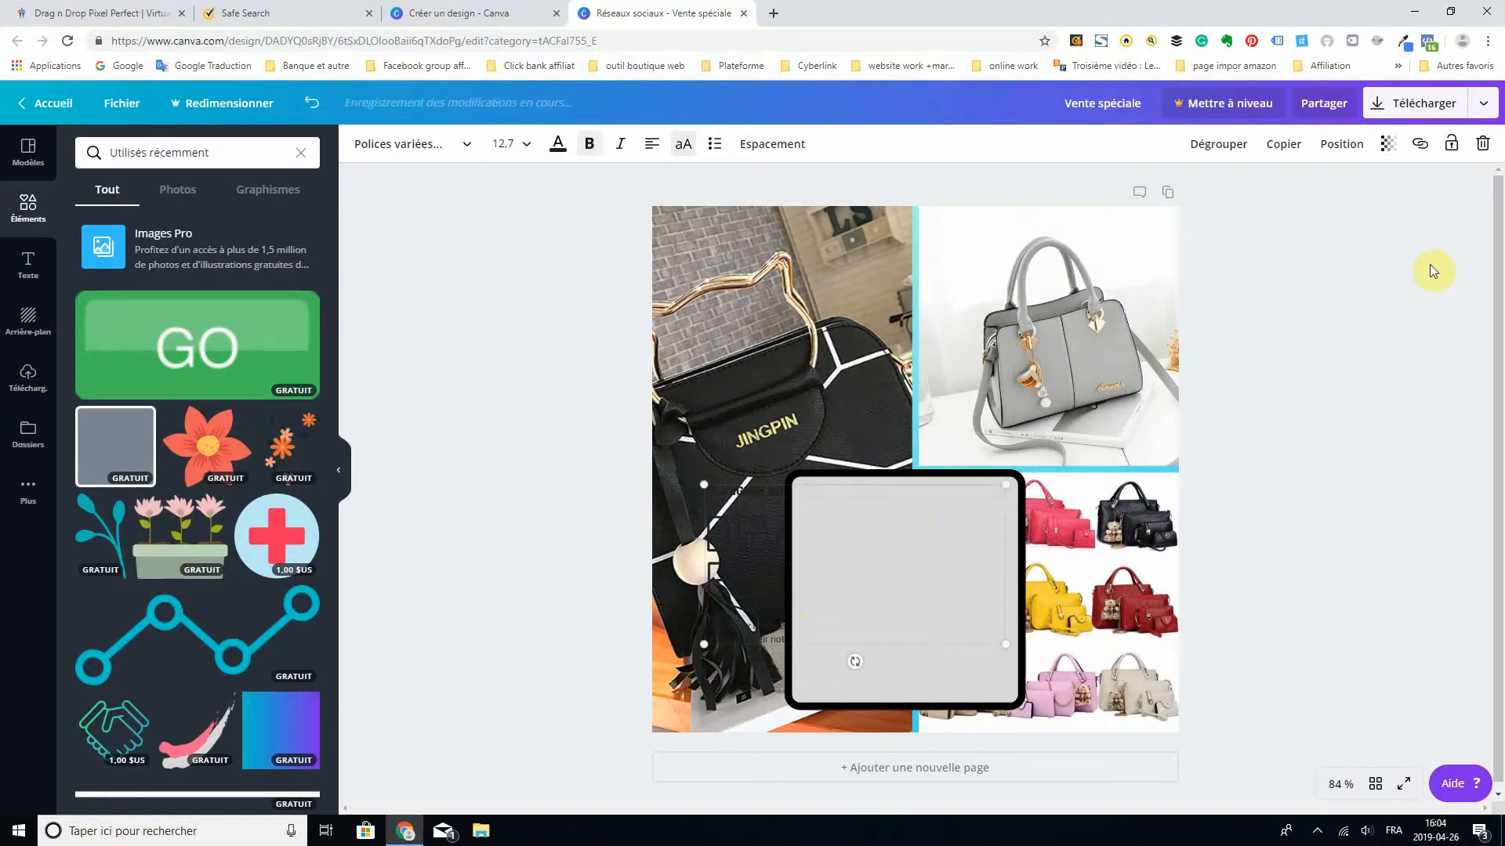
- Bring the text group forward in front of the grey square
{"action": "left_click", "coordinate": [1338, 154]}
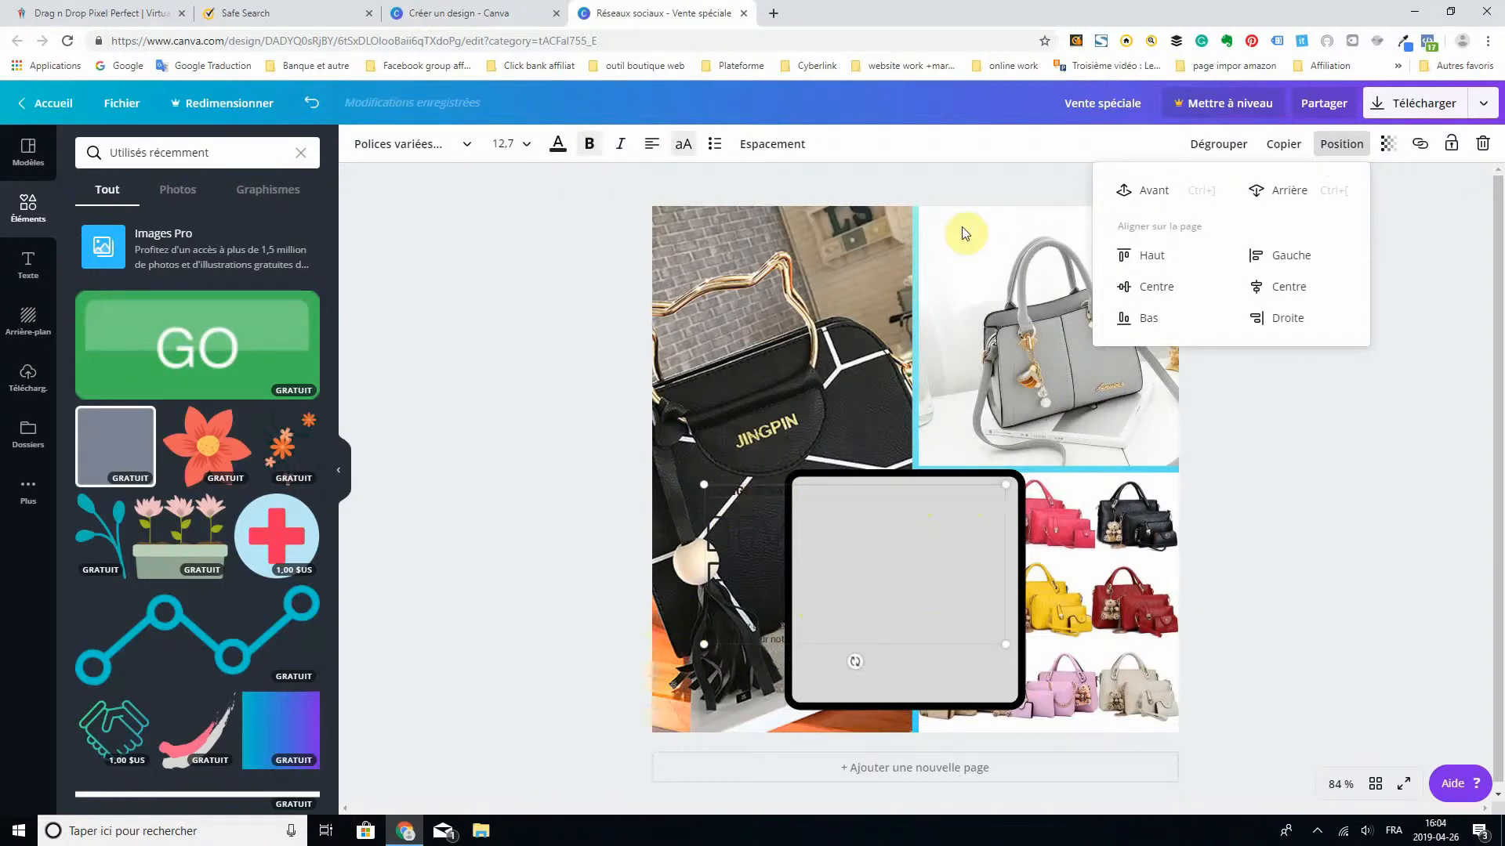
{"action": "left_click", "coordinate": [1156, 193]}
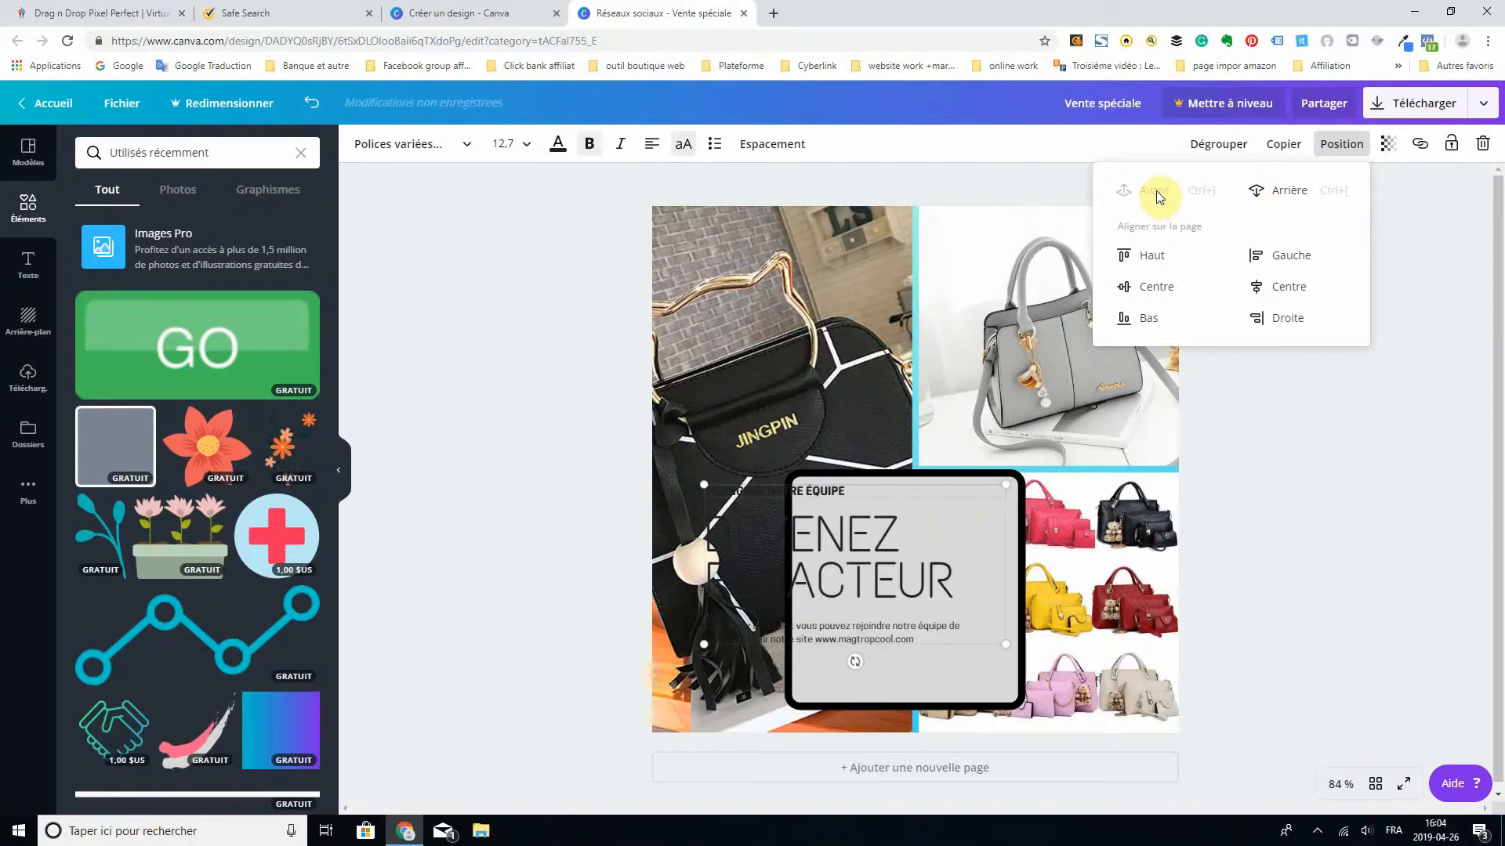
{"action": "left_click", "coordinate": [1446, 531]}
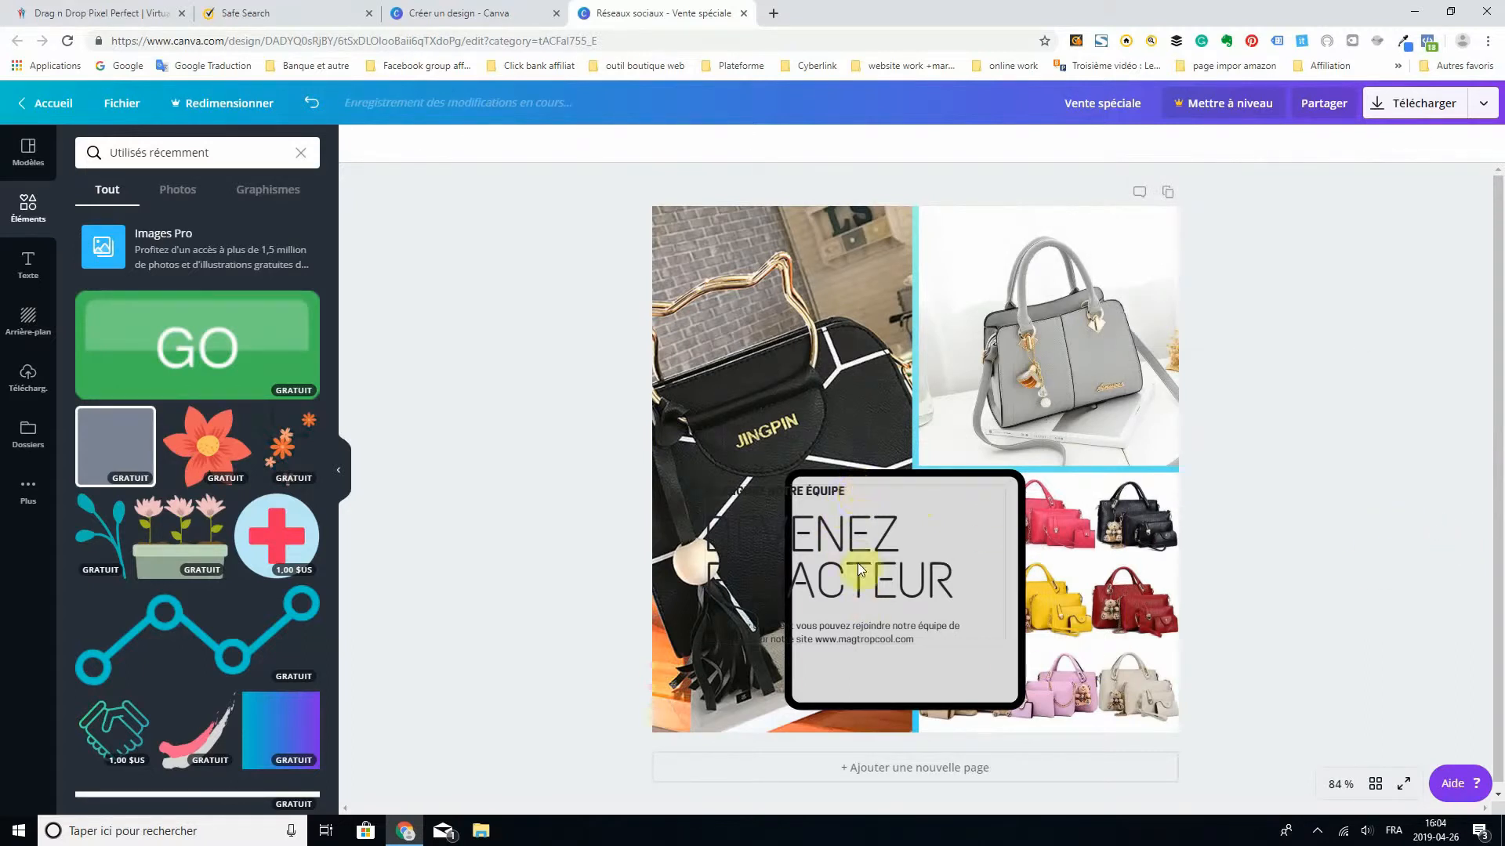
- Move the text group over the grey square and reduce it to fit inside the black border
{"action": "left_click", "coordinate": [932, 636]}
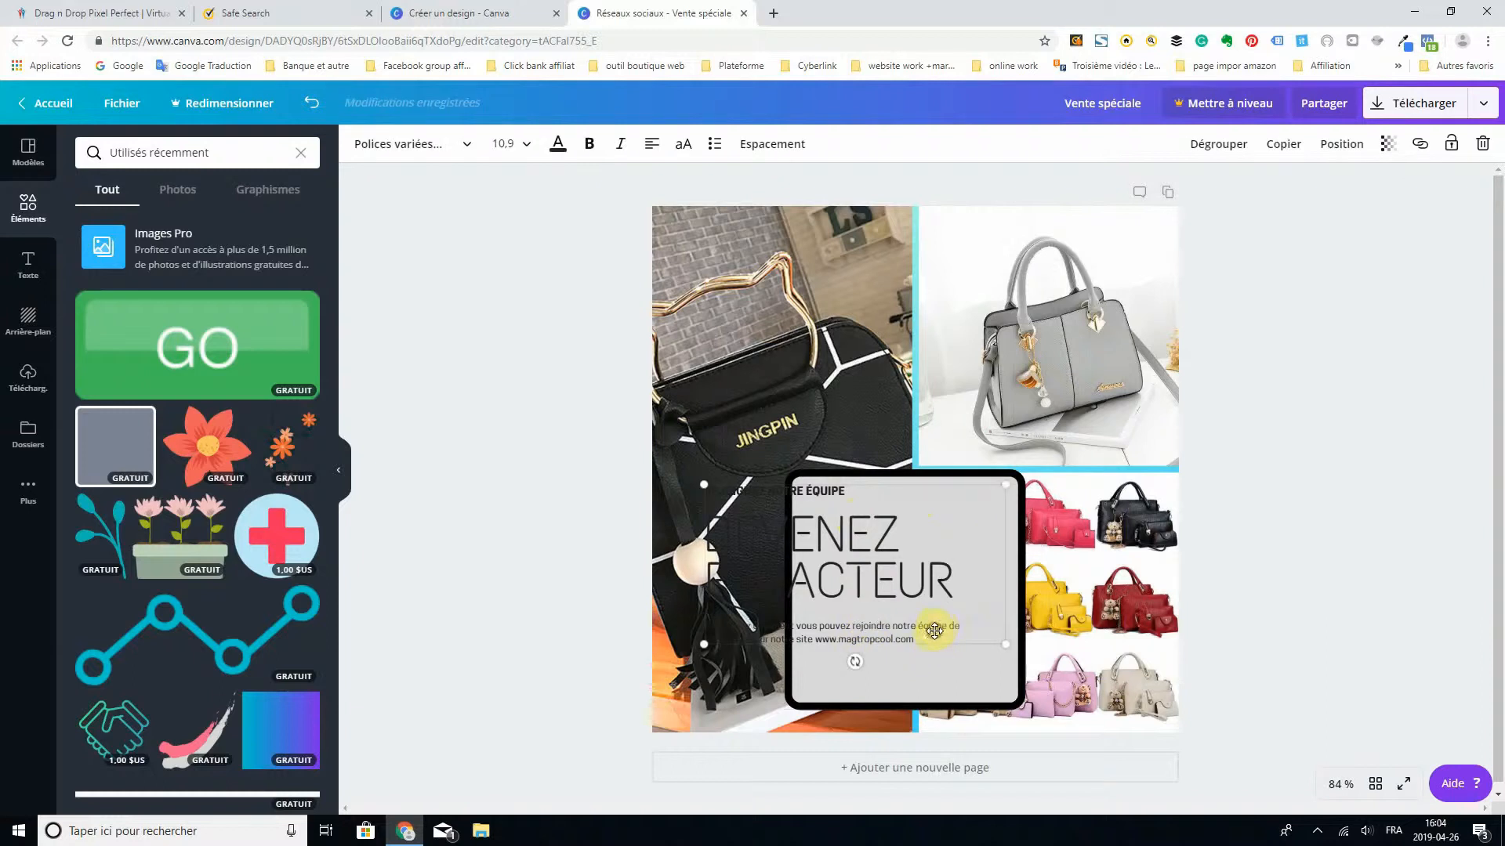
{"action": "left_click_drag", "start_coordinate": [942, 632], "coordinate": [1026, 642]}
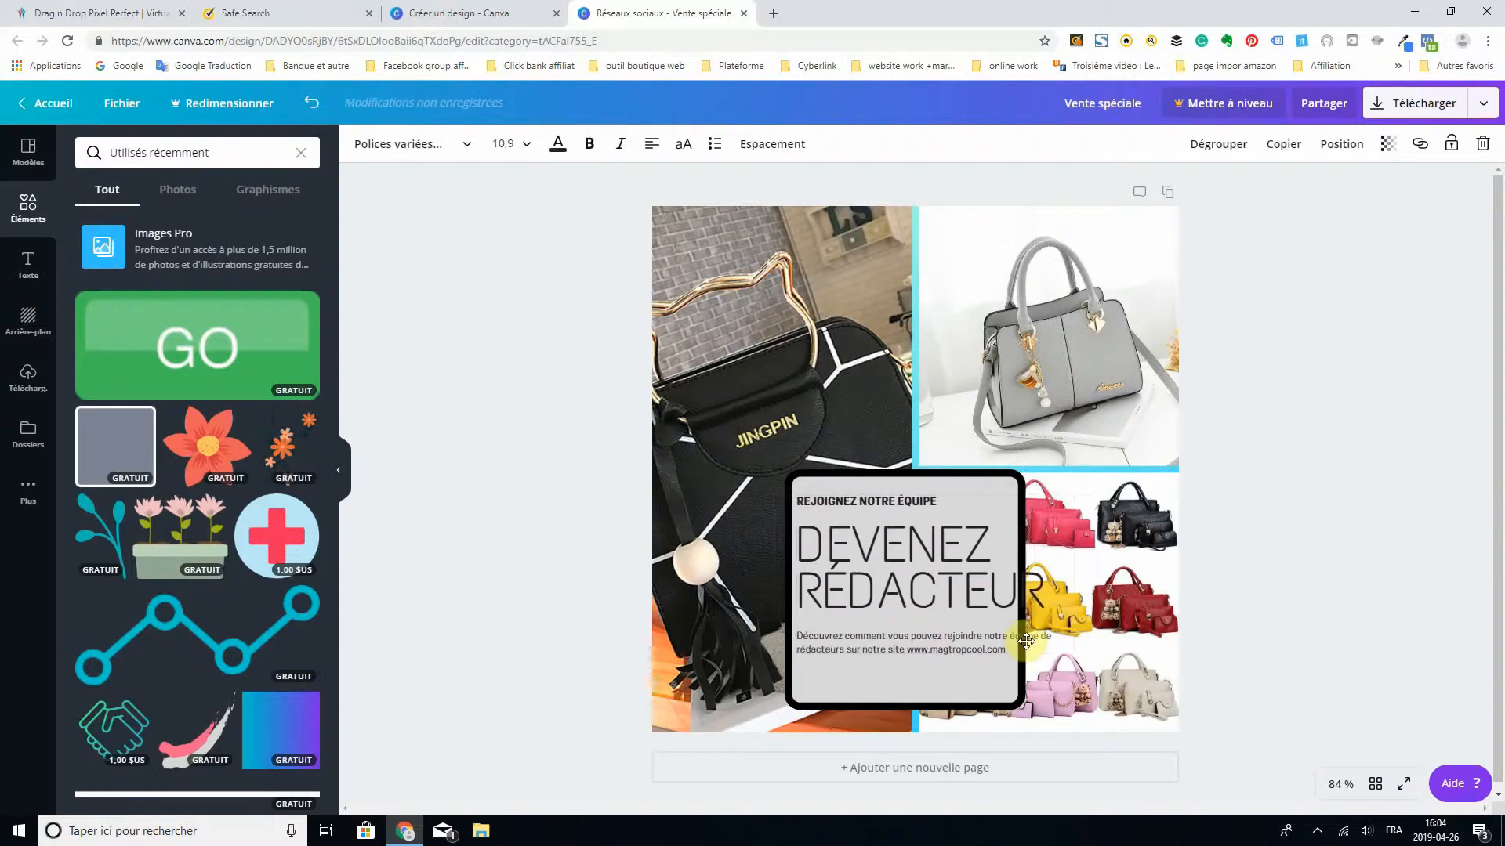
{"action": "left_click_drag", "start_coordinate": [1098, 496], "coordinate": [918, 512]}
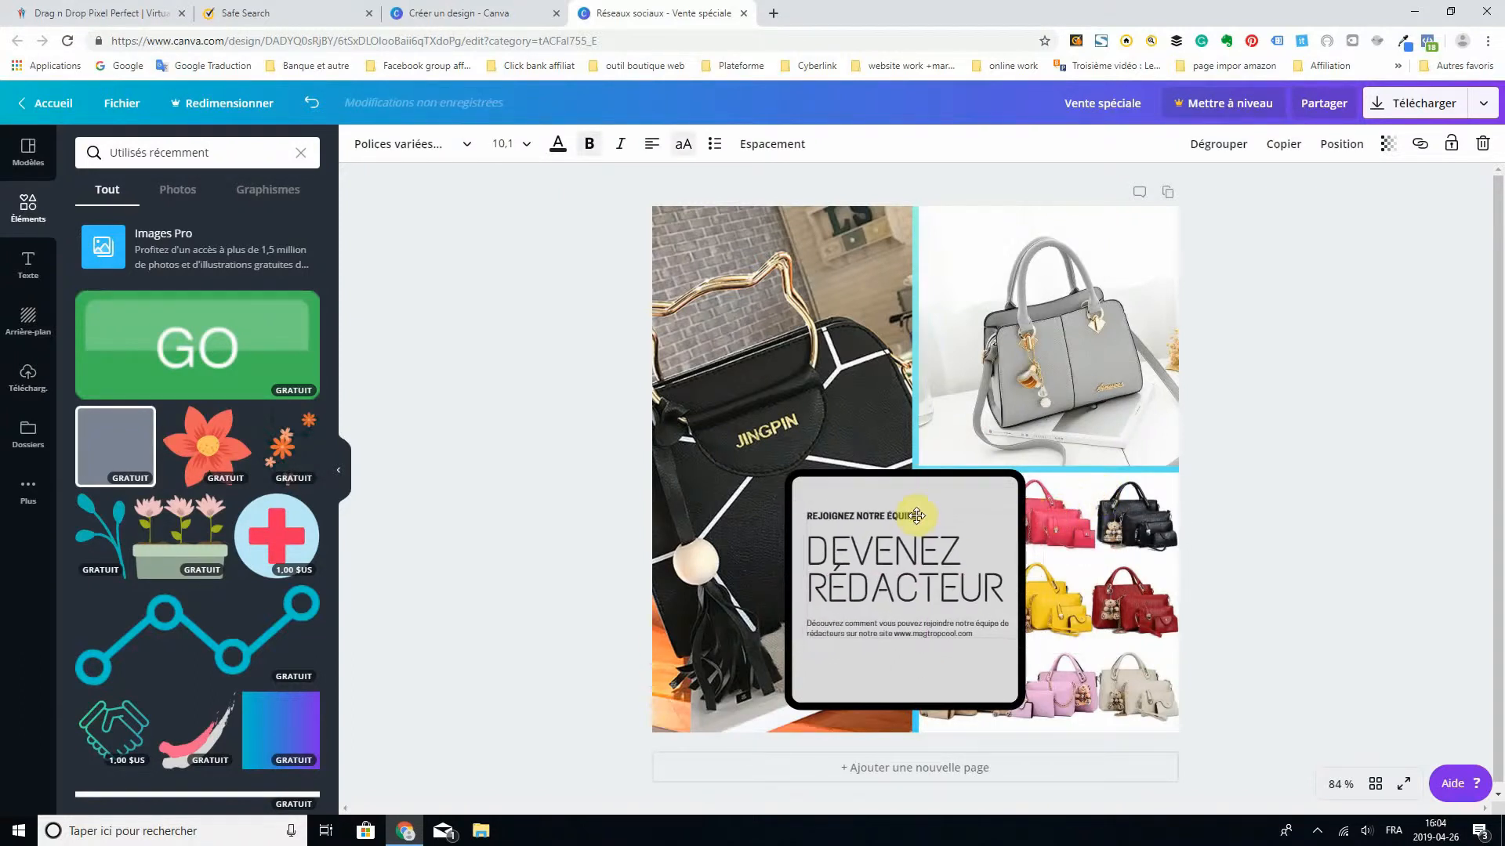
- Replace the word "RÉDACTEUR" in the heading with "RABAIS"
{"action": "double_click", "coordinate": [941, 578]}
{"action": "right_click", "coordinate": [981, 581]}
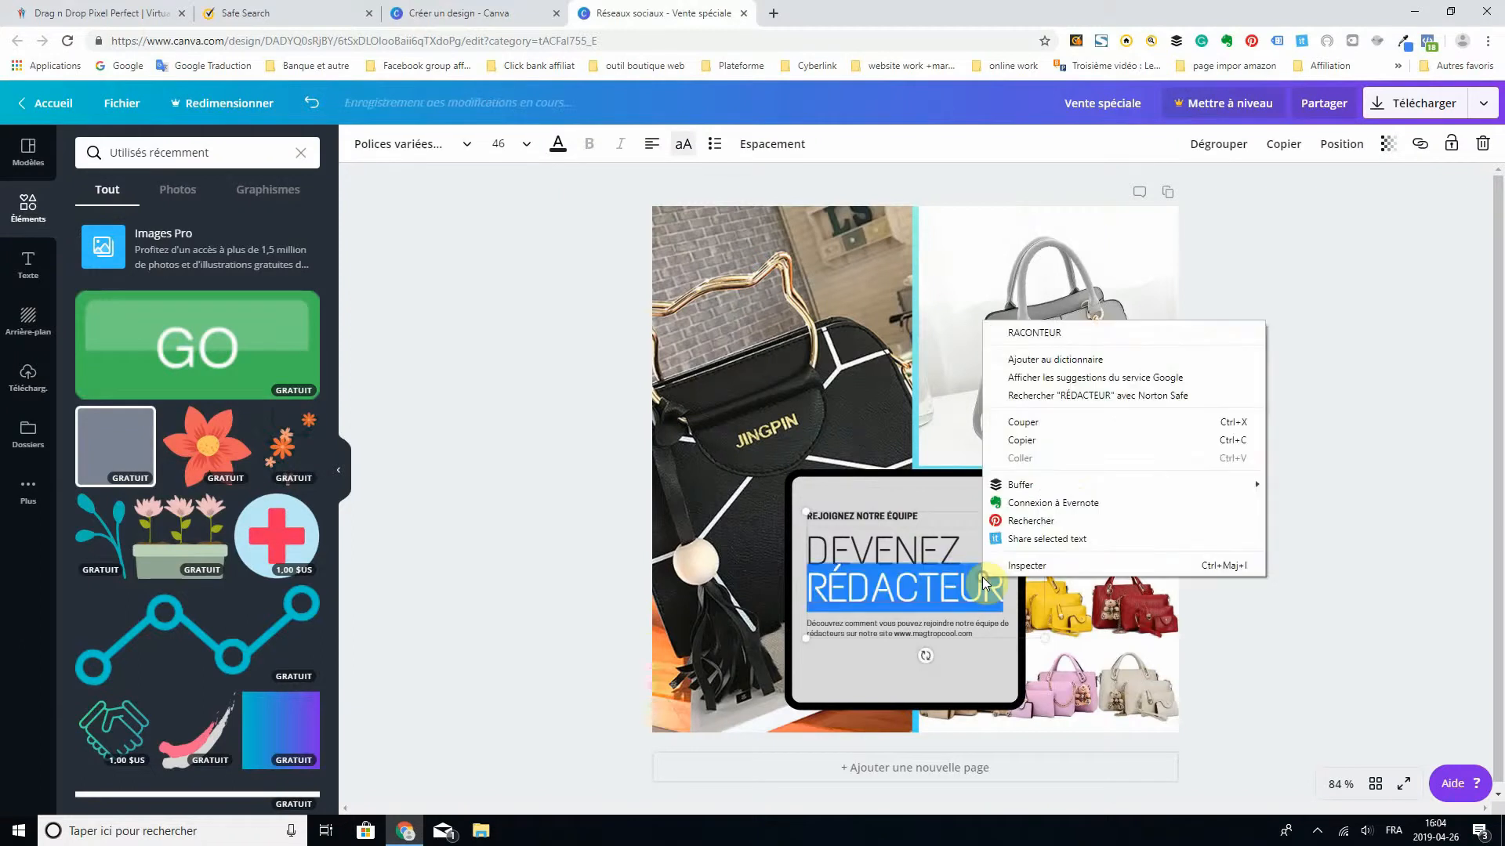
{"action": "left_click", "coordinate": [1004, 590]}
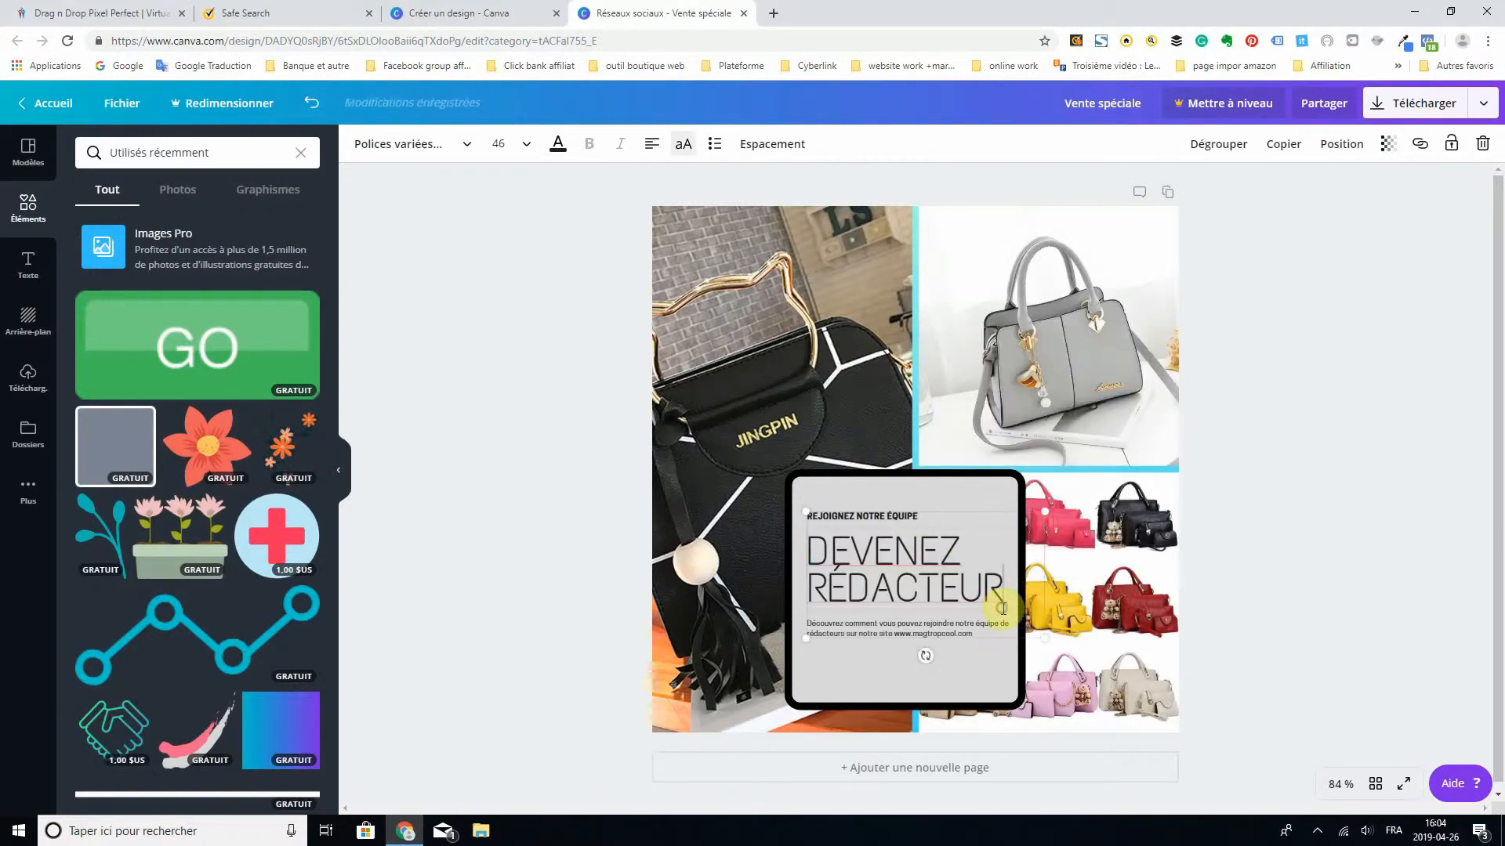
{"action": "left_click_drag", "start_coordinate": [1003, 589], "coordinate": [815, 592]}
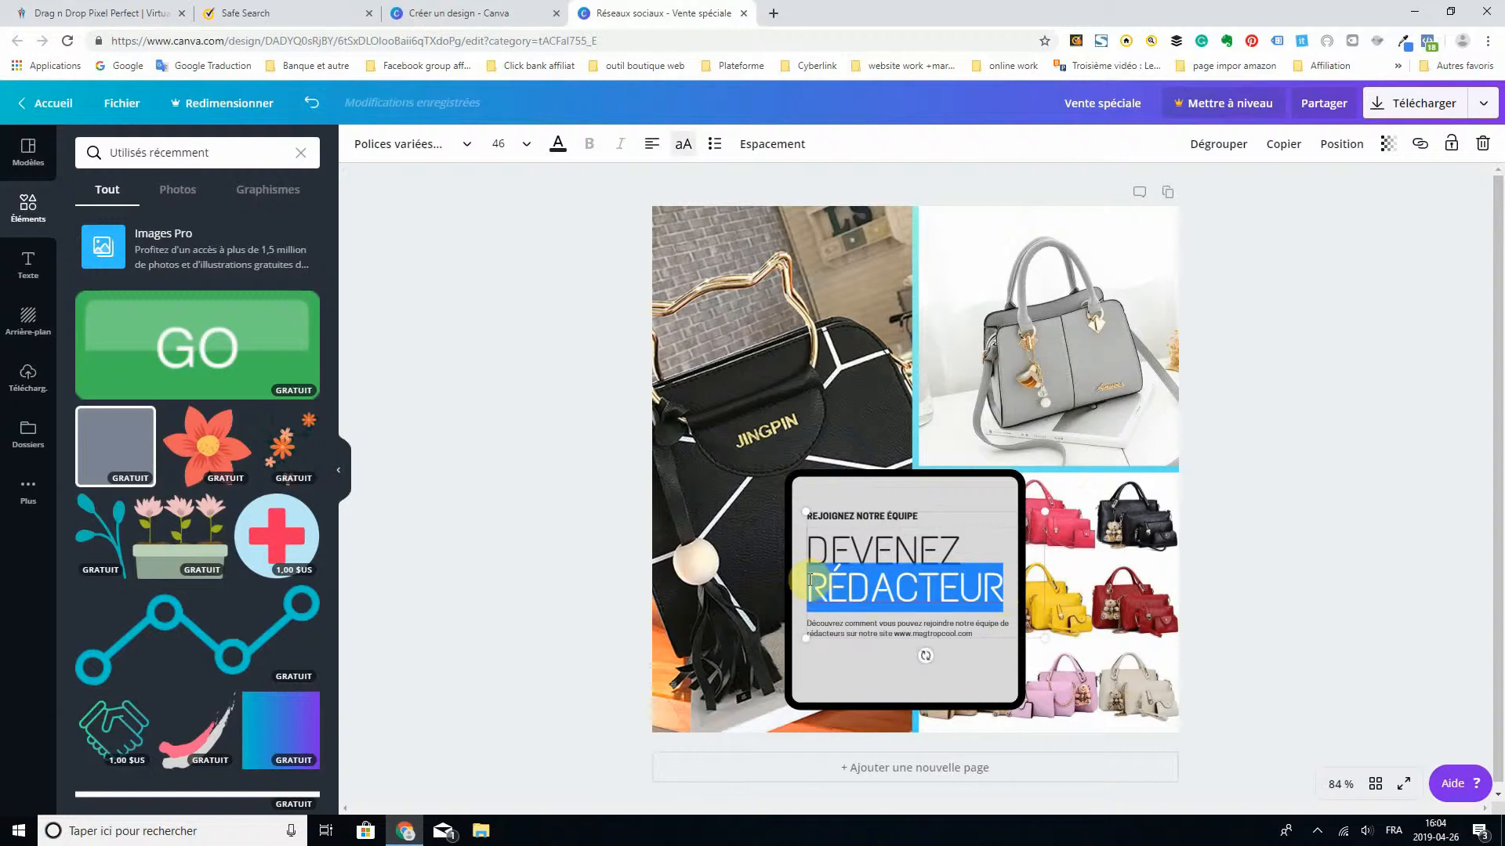
{"action": "type", "text": "R"}
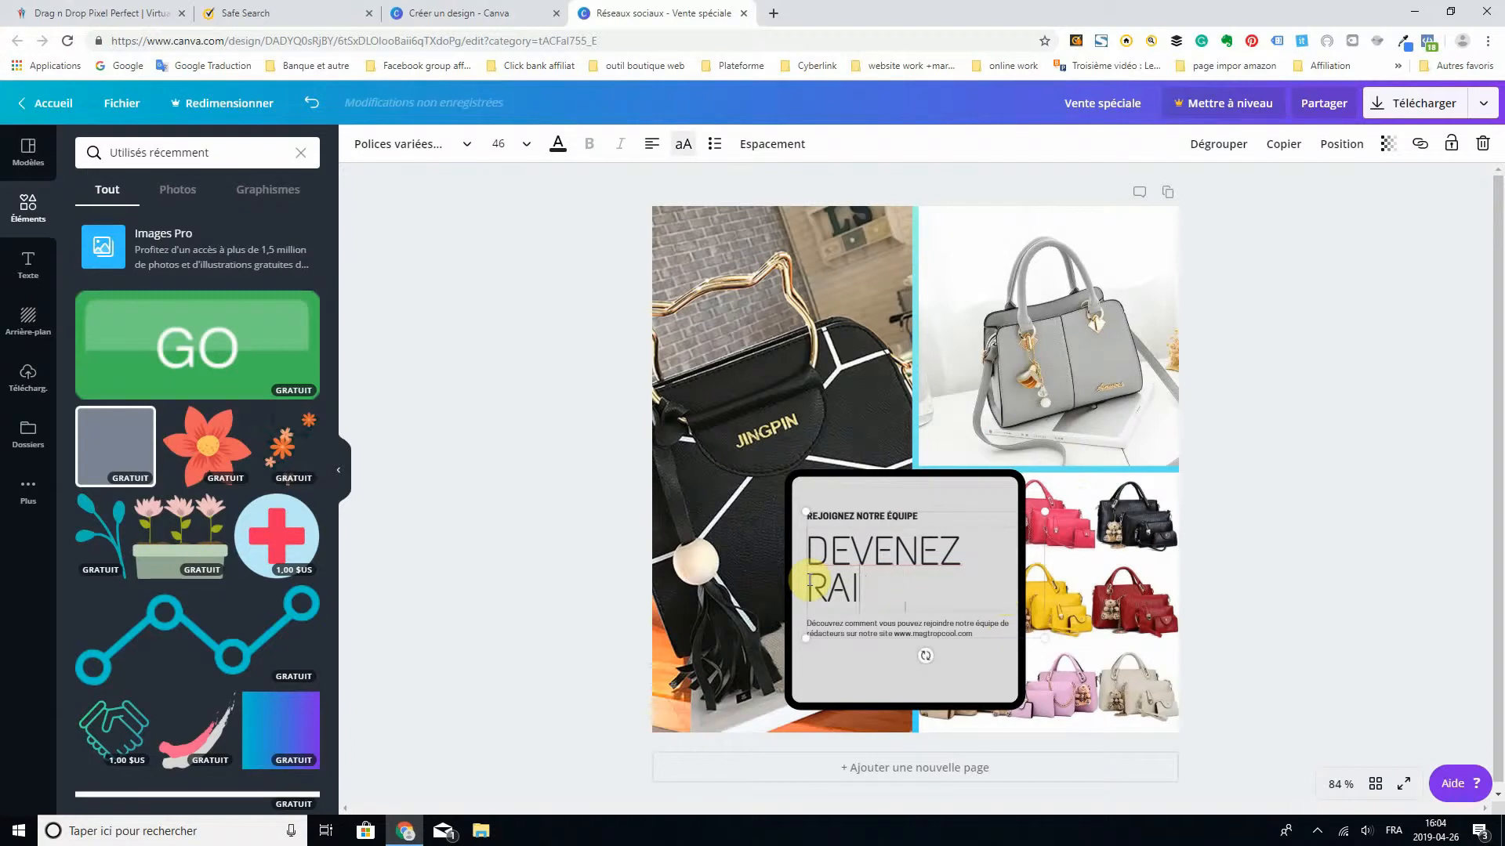
{"action": "type", "text": "AIS"}
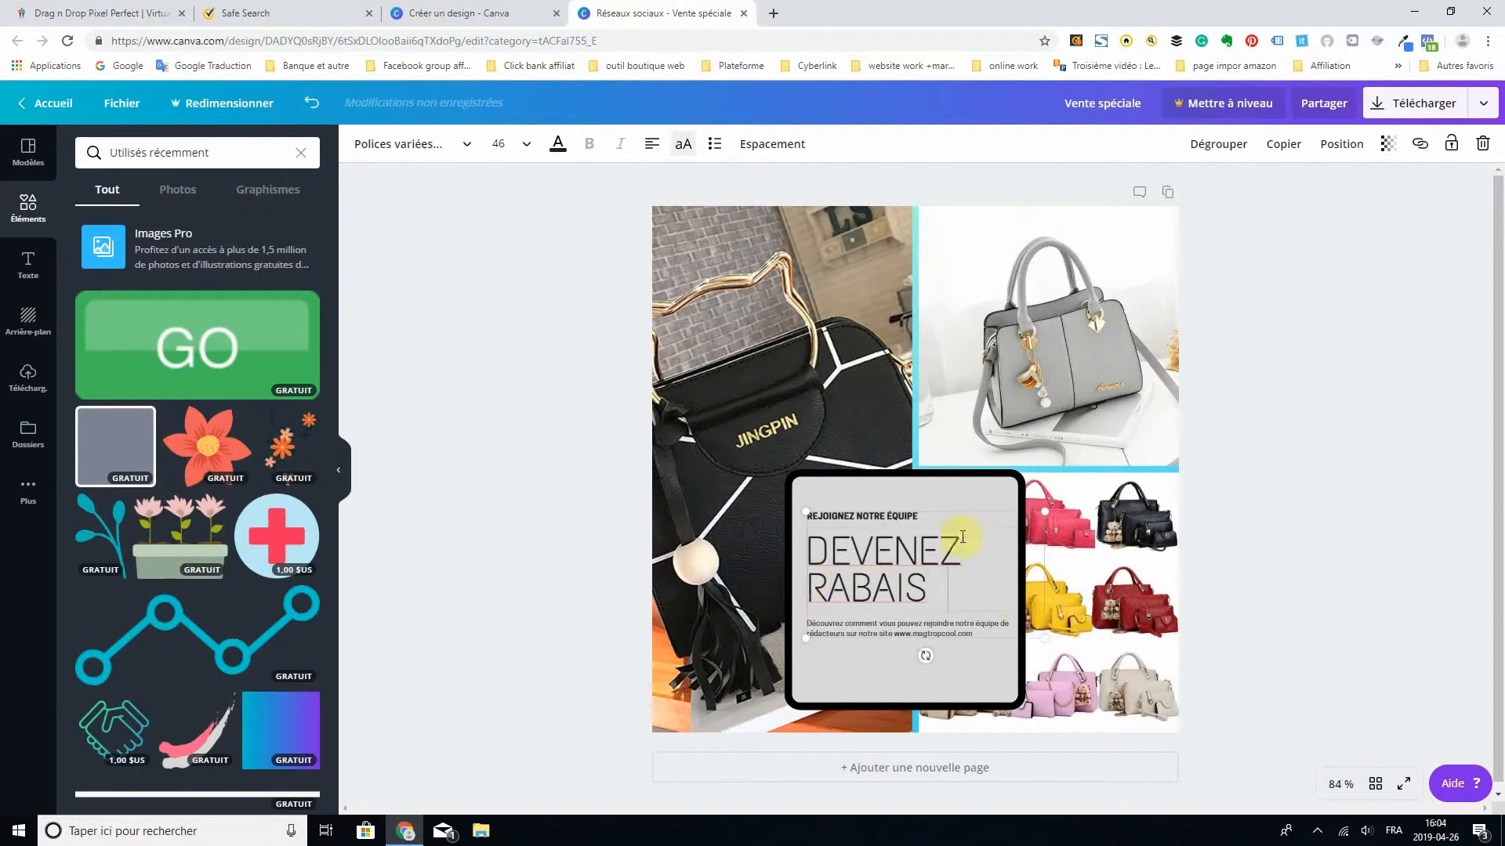
- Replace "DEVENEZ" in the heading with "SUPER" and keep it on its own line above "RABAIS"
{"action": "double_click", "coordinate": [929, 548]}
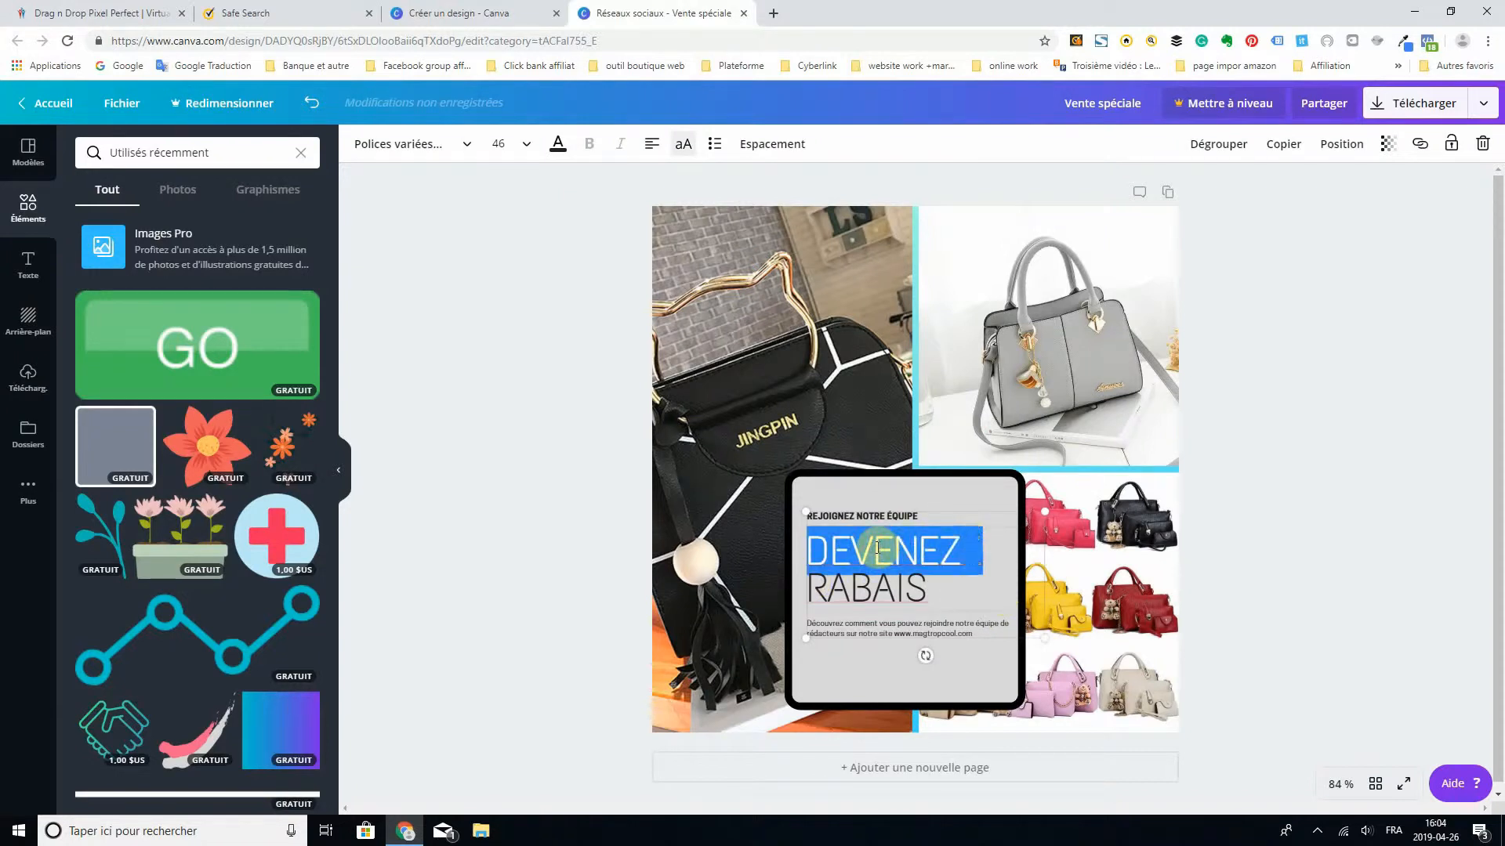
{"action": "type", "text": "SUPER"}
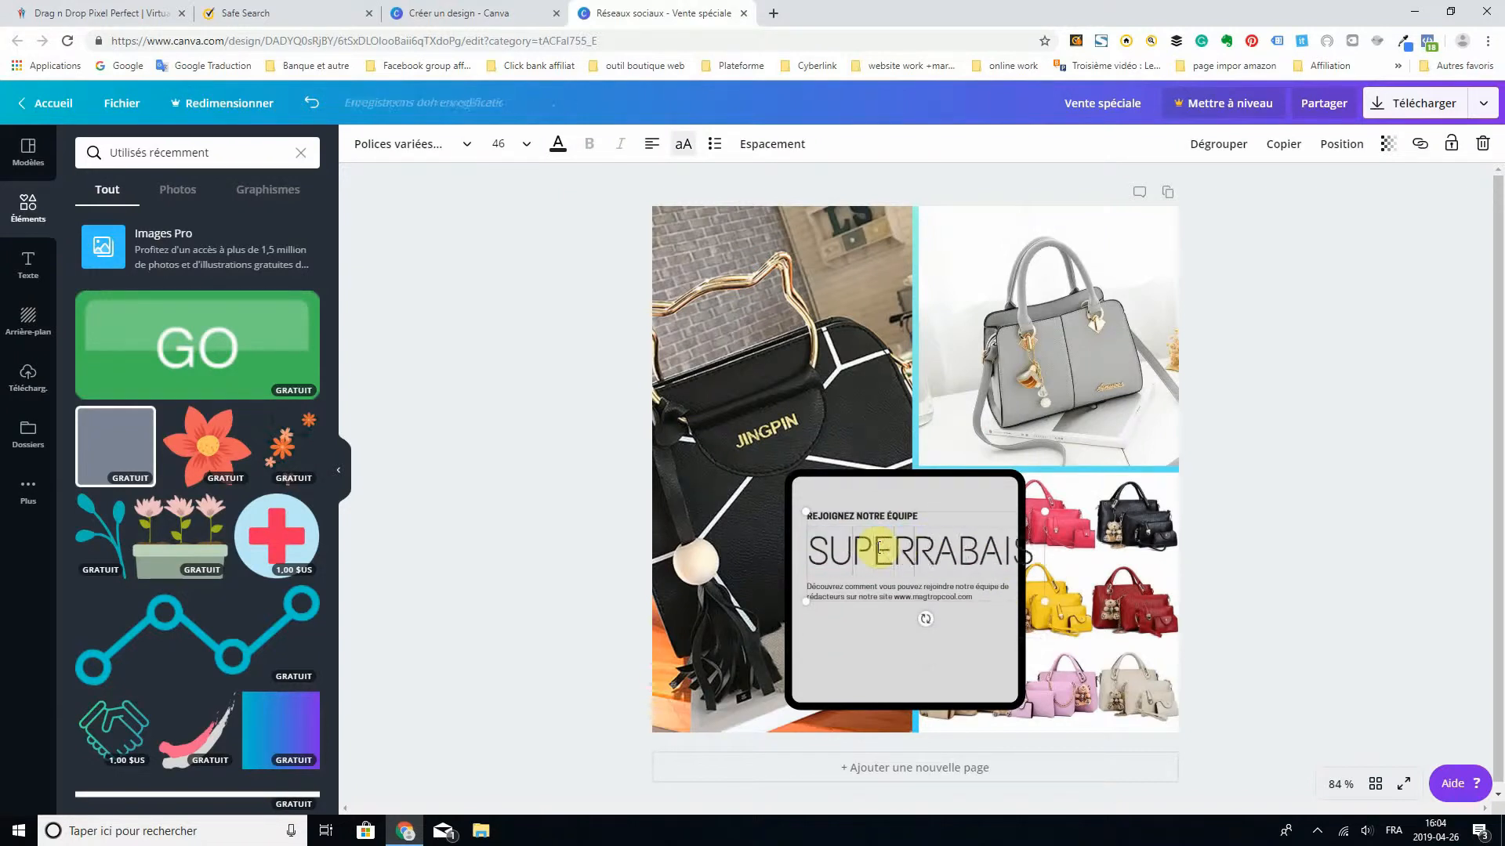
{"action": "key", "text": "Return"}
- Recolour the "SUPER RABAIS" heading, trying mint green first and settling on the default dark grey
{"action": "left_click_drag", "start_coordinate": [938, 580], "coordinate": [815, 551]}
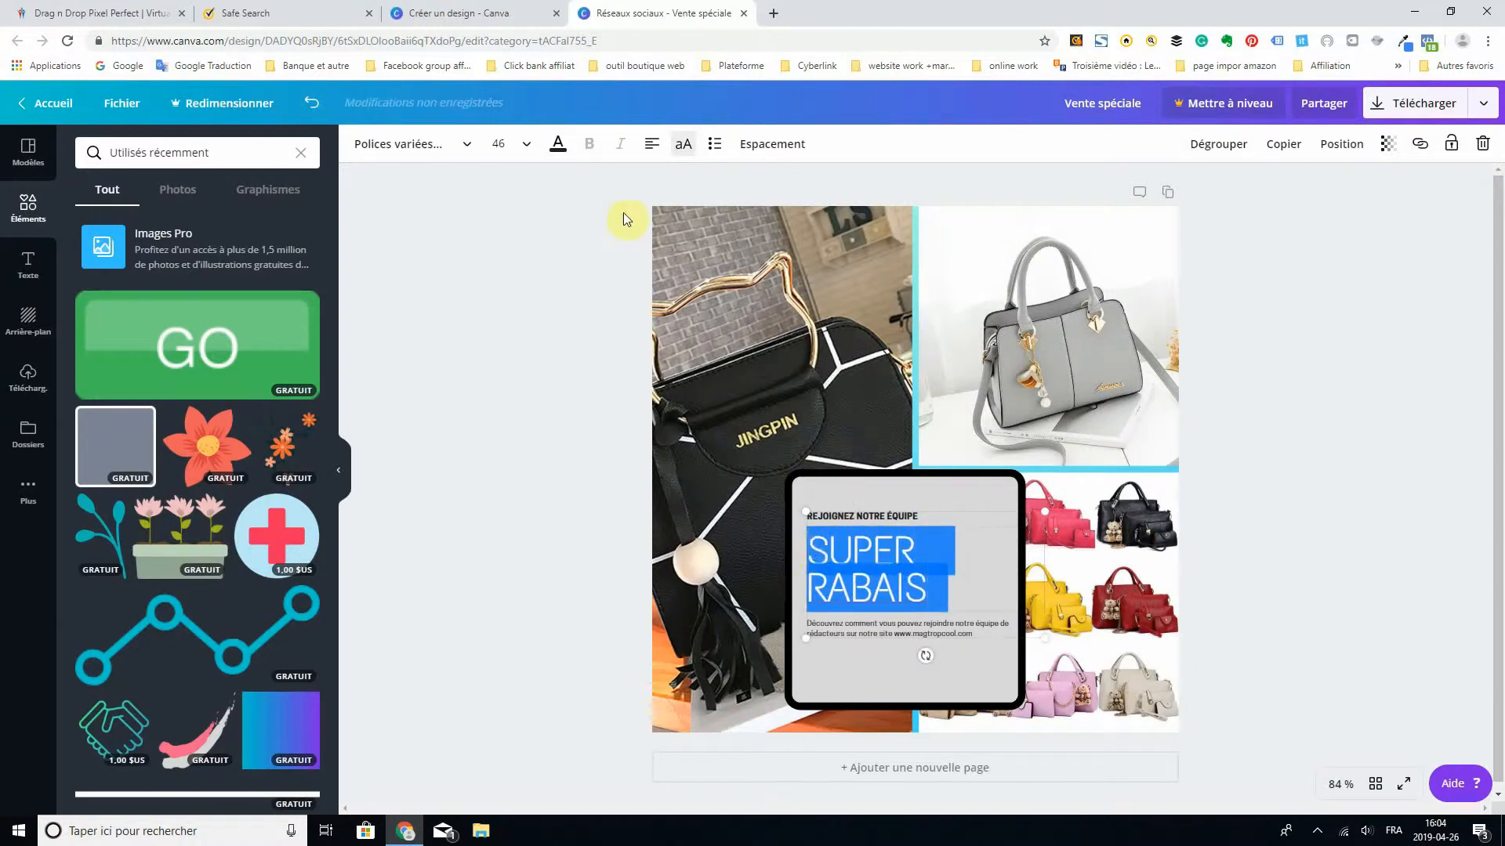
{"action": "left_click", "coordinate": [559, 147]}
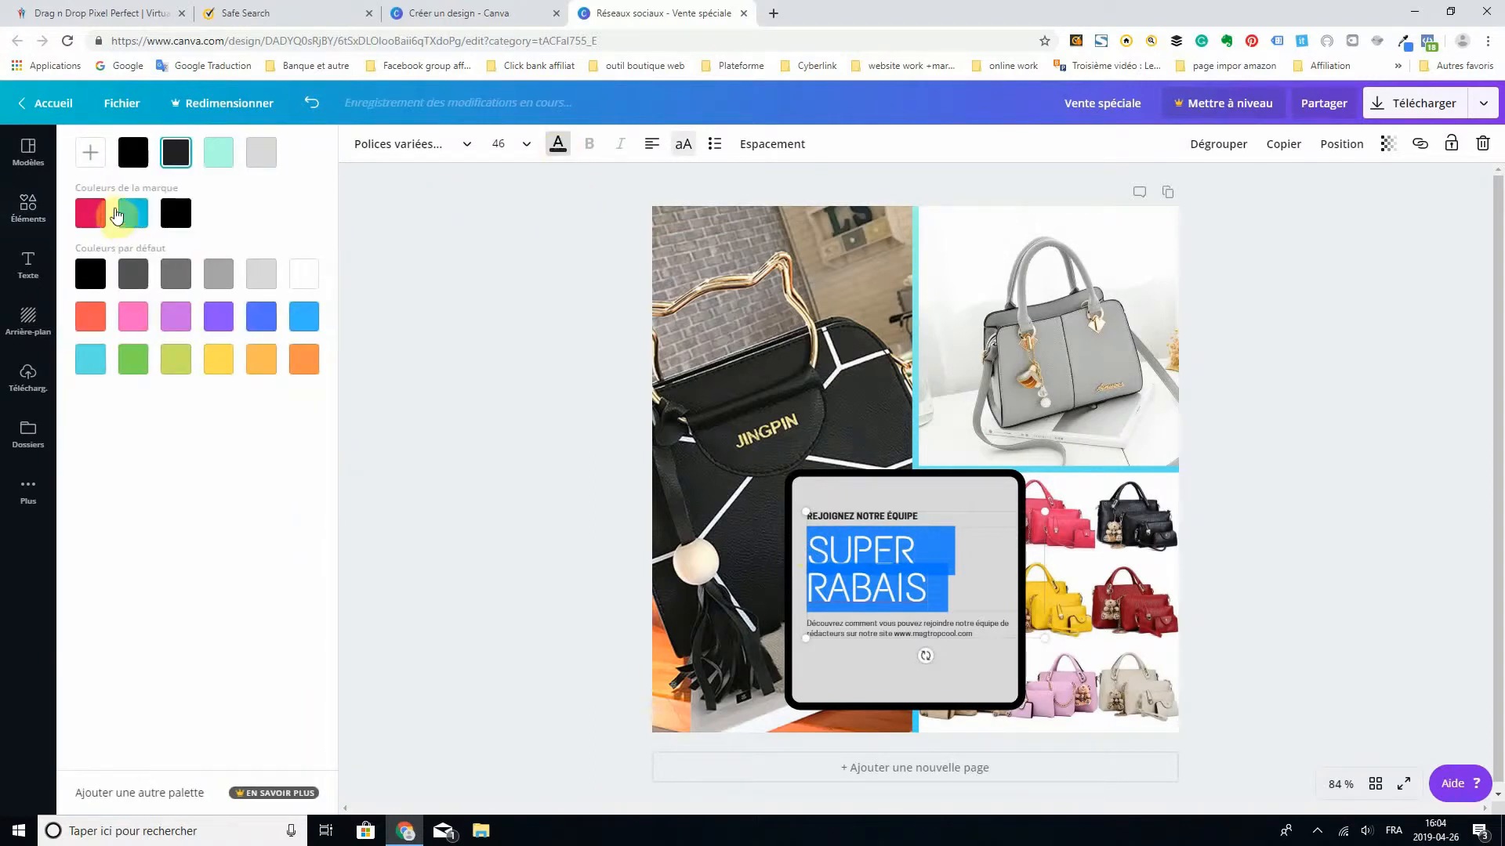
{"action": "left_click", "coordinate": [217, 148]}
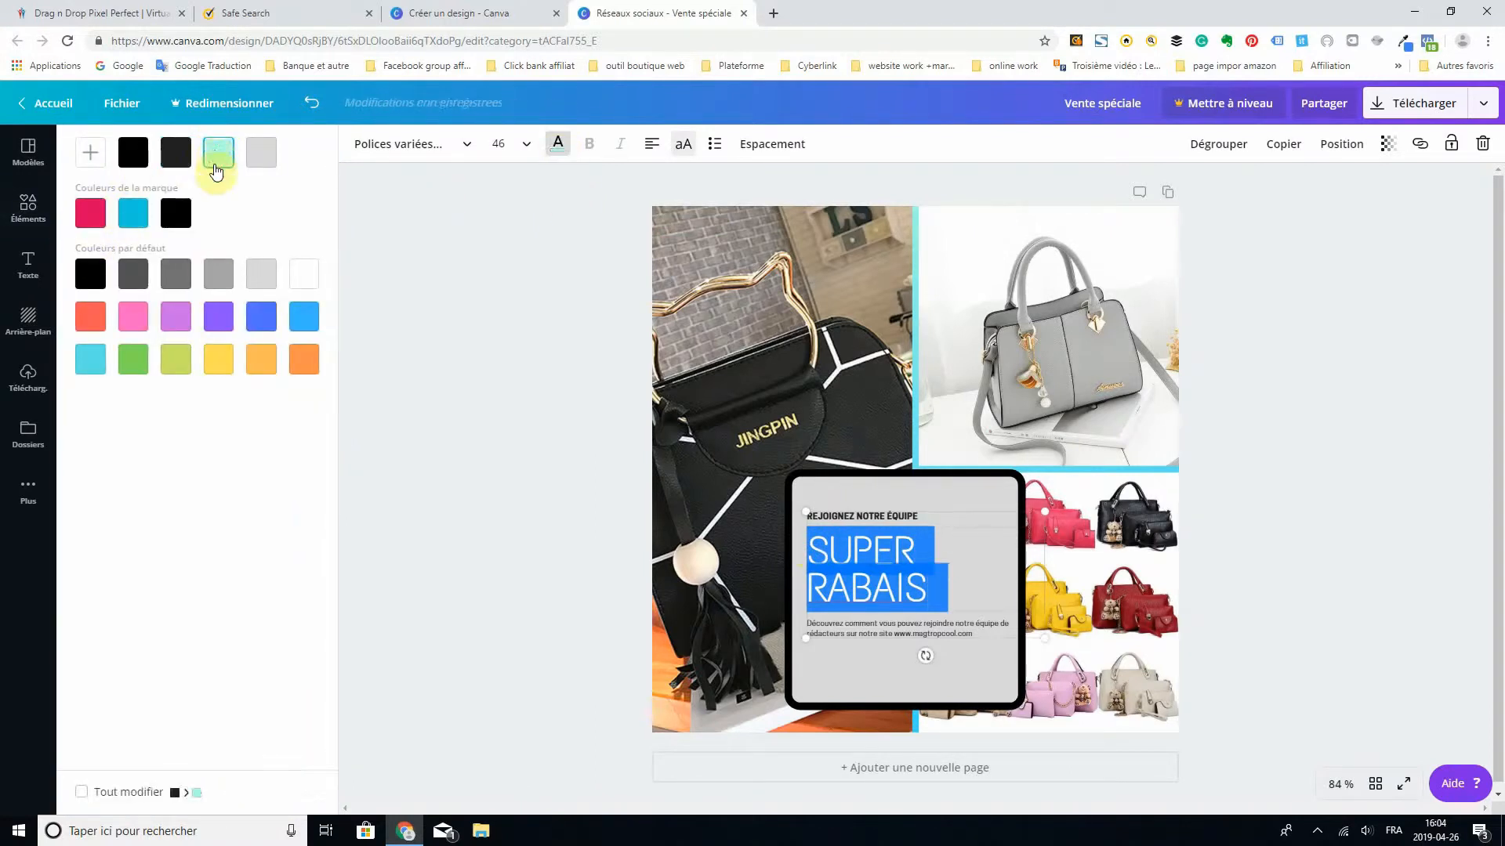
{"action": "left_click", "coordinate": [132, 274]}
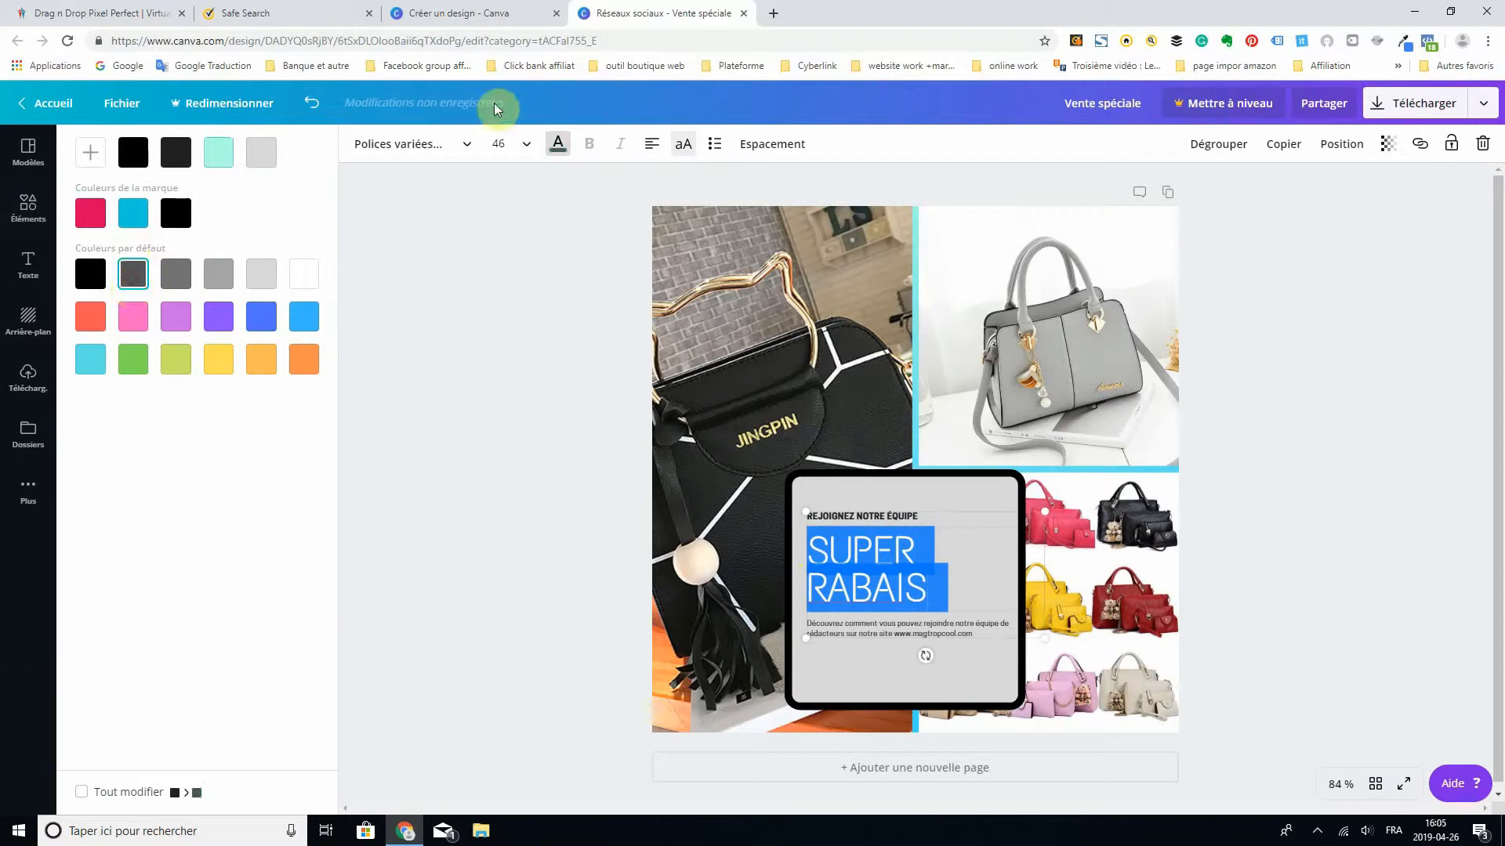
{"action": "left_click", "coordinate": [521, 220]}
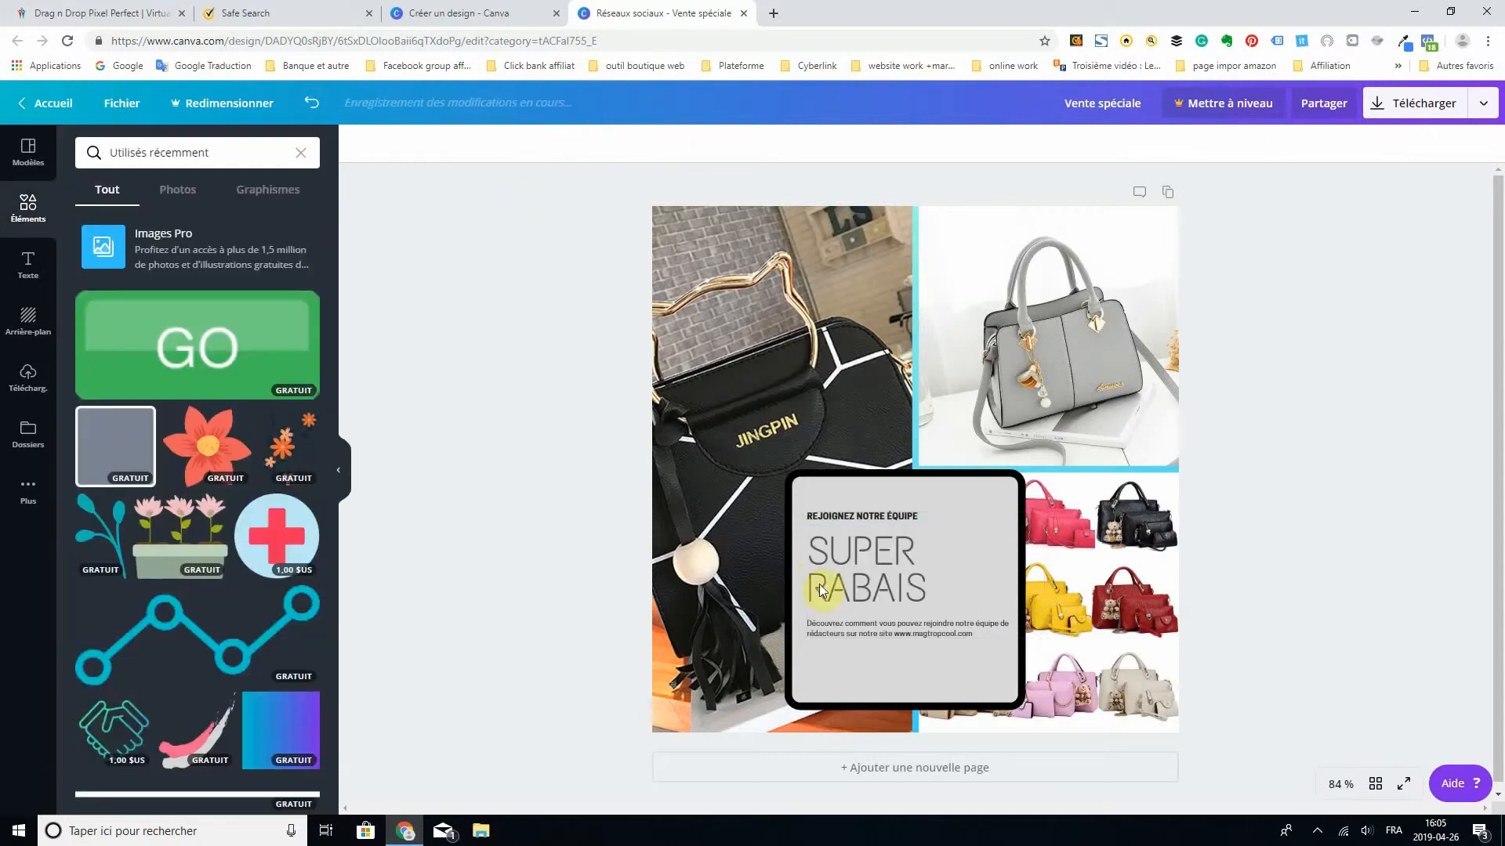
- Set the "SUPER RABAIS" heading to size 24 in the Abril Fatface font with italic style
{"action": "left_click_drag", "start_coordinate": [935, 577], "coordinate": [829, 548]}
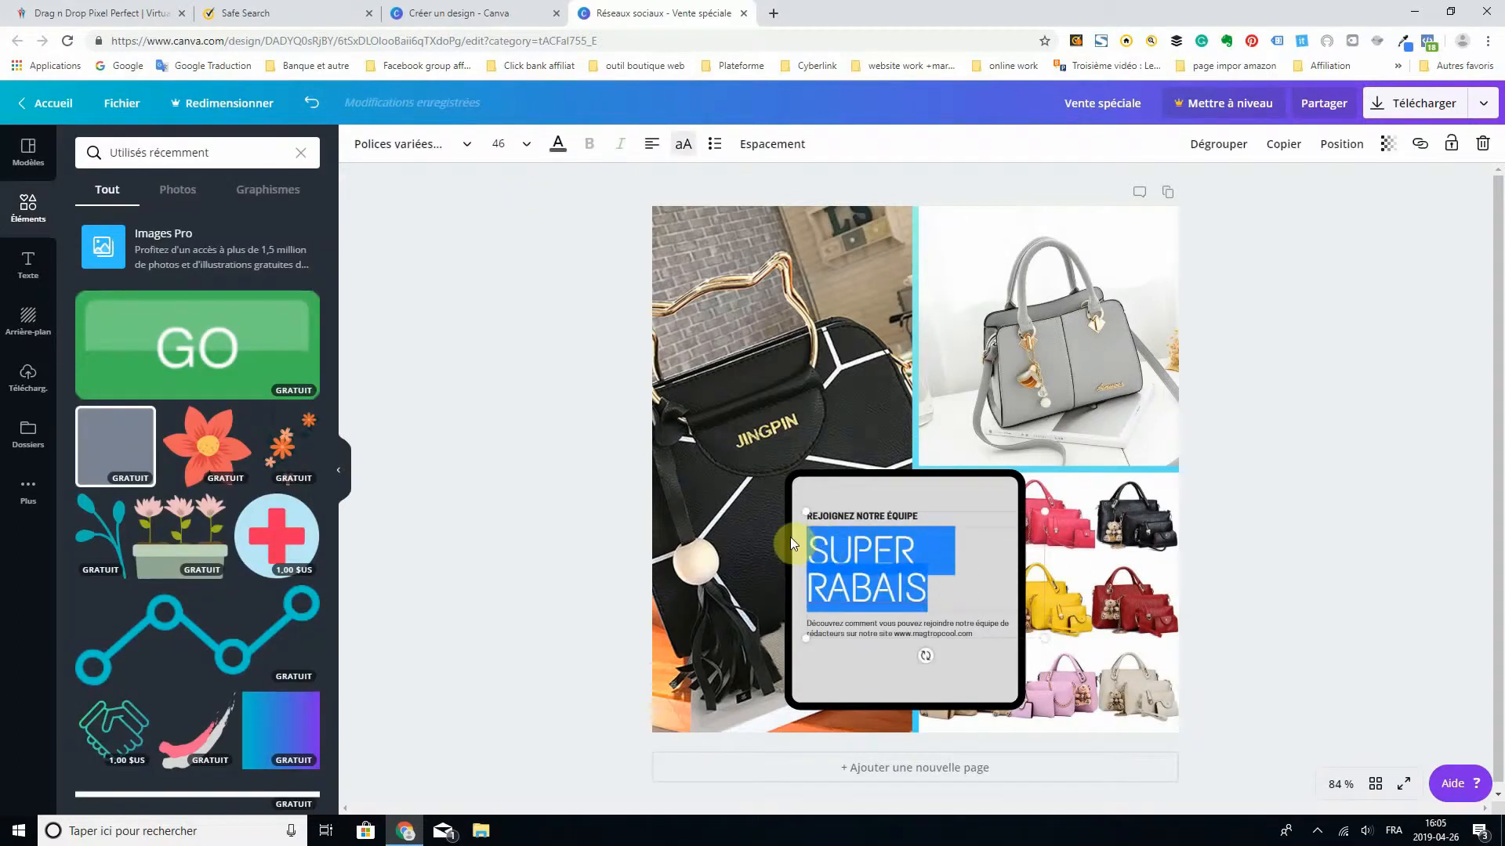
{"action": "left_click", "coordinate": [525, 146]}
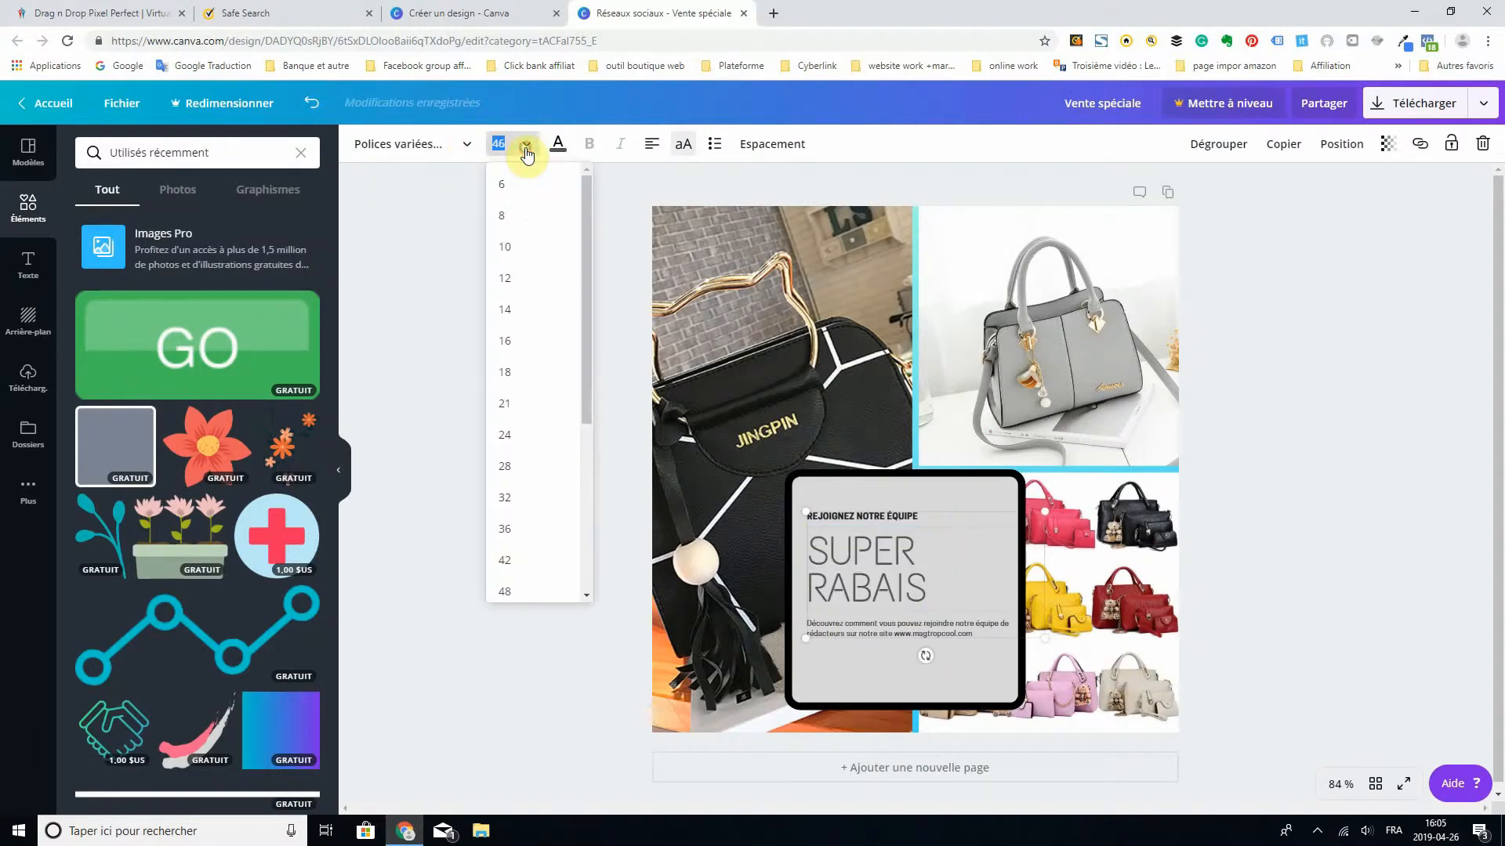
{"action": "left_click", "coordinate": [520, 434]}
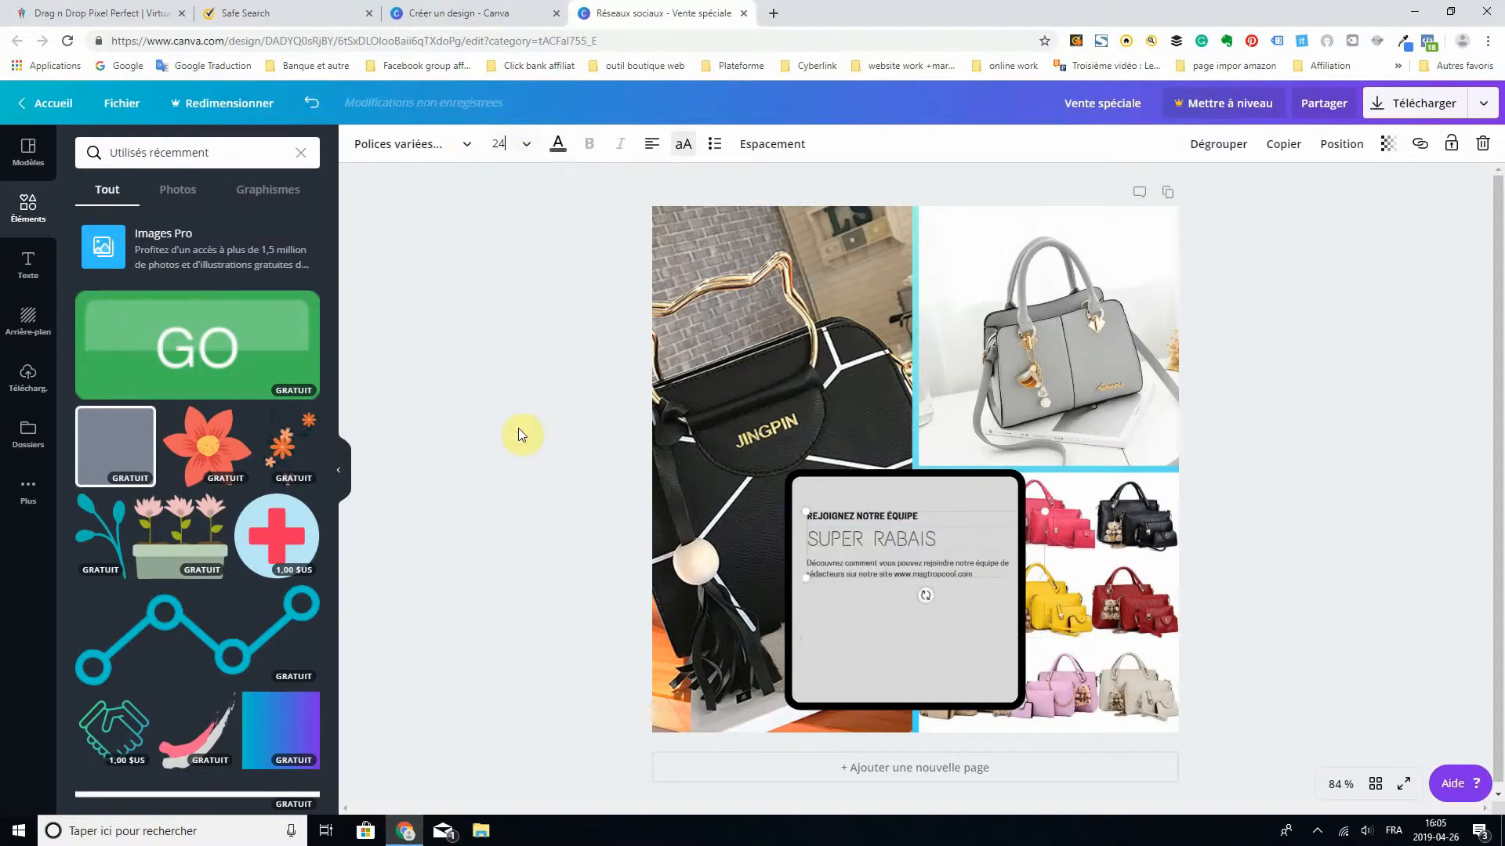
{"action": "left_click", "coordinate": [463, 143]}
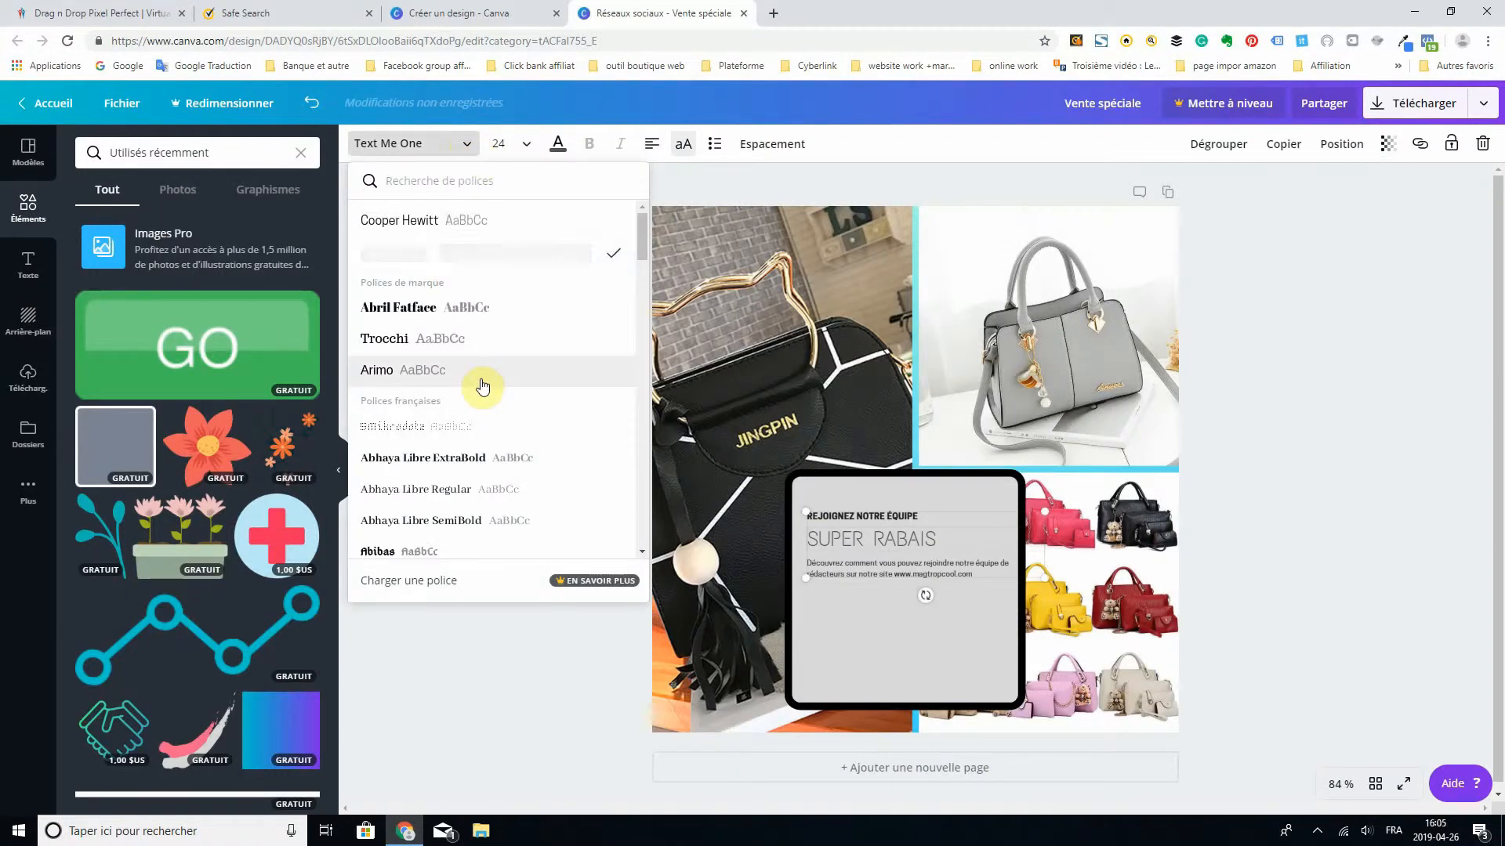
{"action": "left_click", "coordinate": [384, 316]}
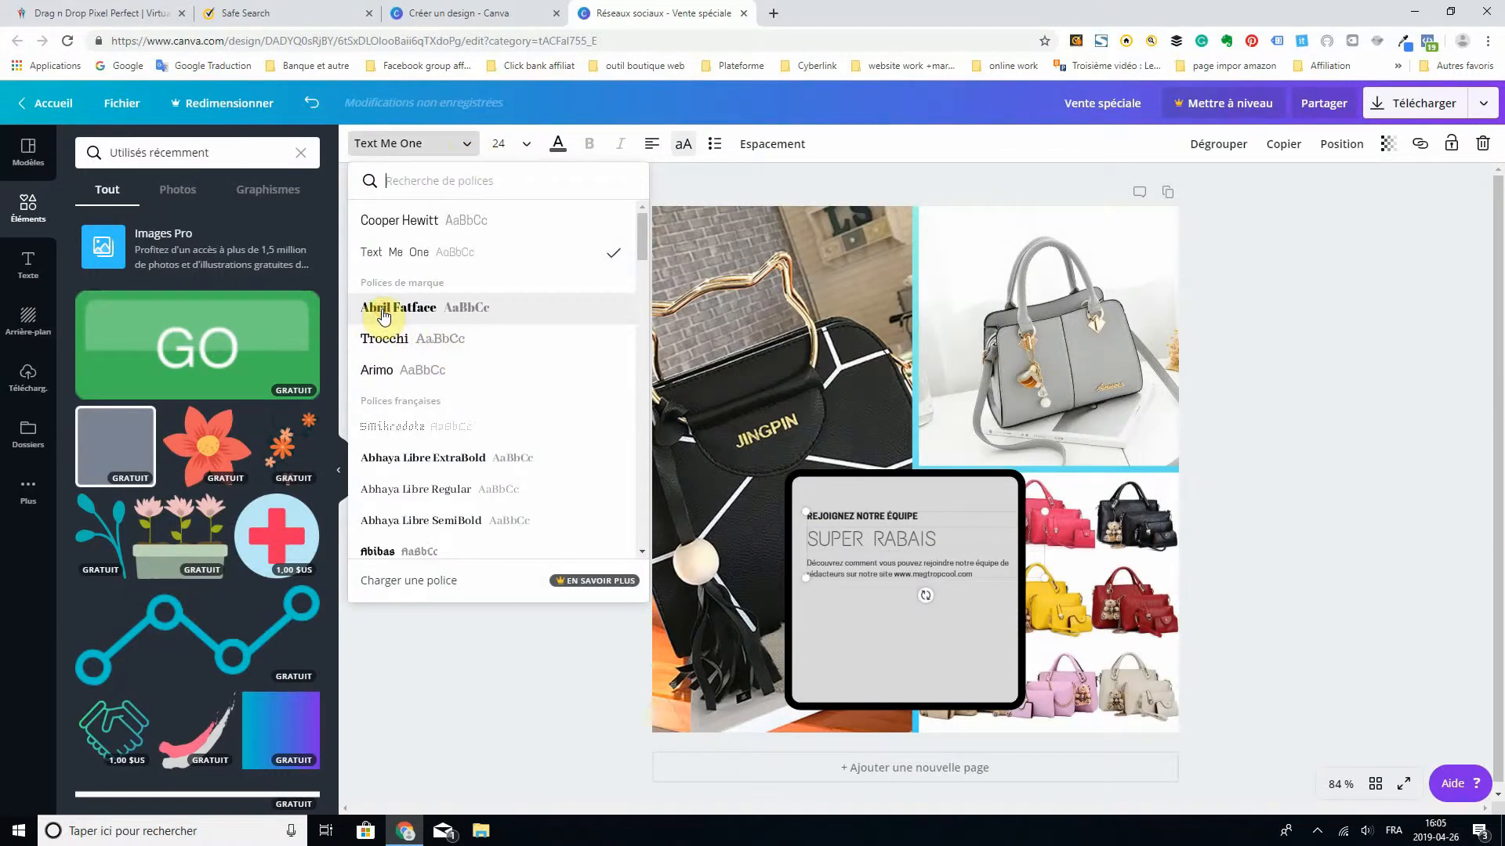
{"action": "left_click", "coordinate": [793, 603]}
- Enlarge the whole text group to a heading size of about 42.8 and position it over the grey square
{"action": "left_click", "coordinate": [946, 511]}
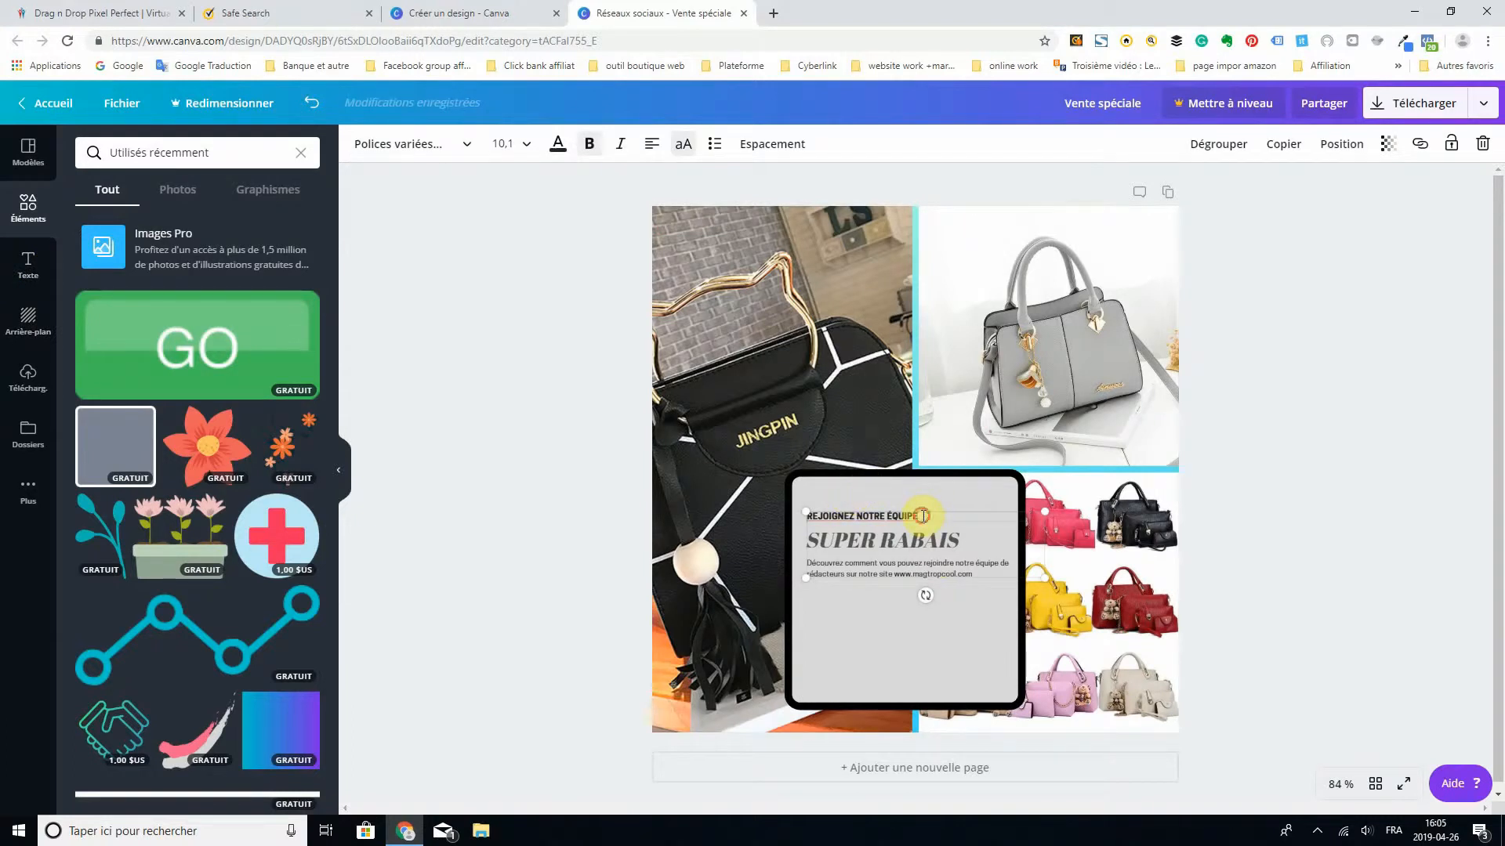
{"action": "left_click_drag", "start_coordinate": [1046, 511], "coordinate": [1188, 304]}
{"action": "left_click_drag", "start_coordinate": [914, 549], "coordinate": [914, 593]}
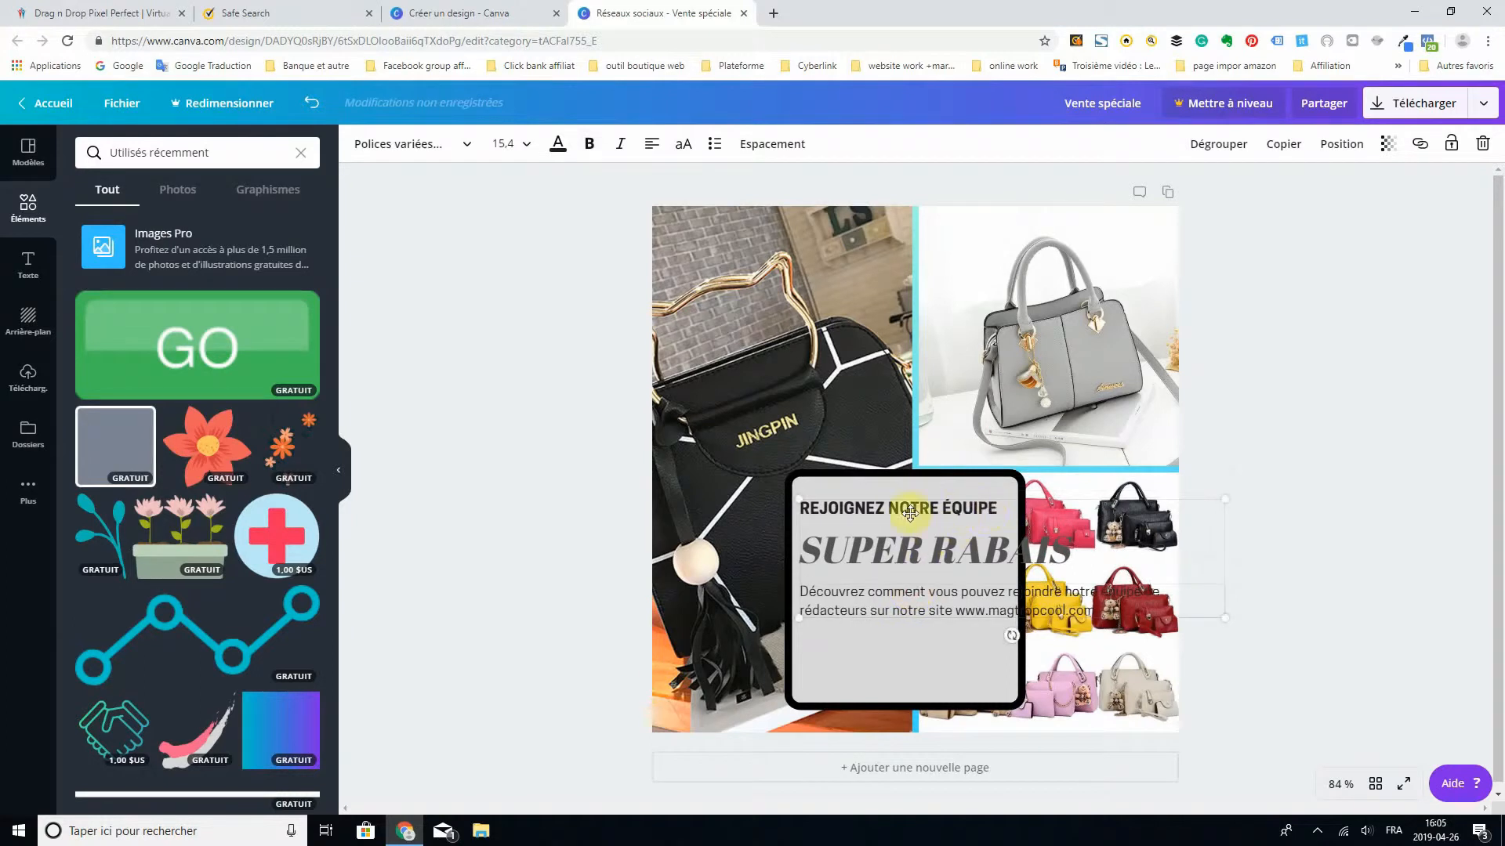
- Delete the "REJOIGNEZ NOTRE ÉQUIPE" line and the description paragraph from the text group, keeping only the heading
{"action": "left_click", "coordinate": [850, 509]}
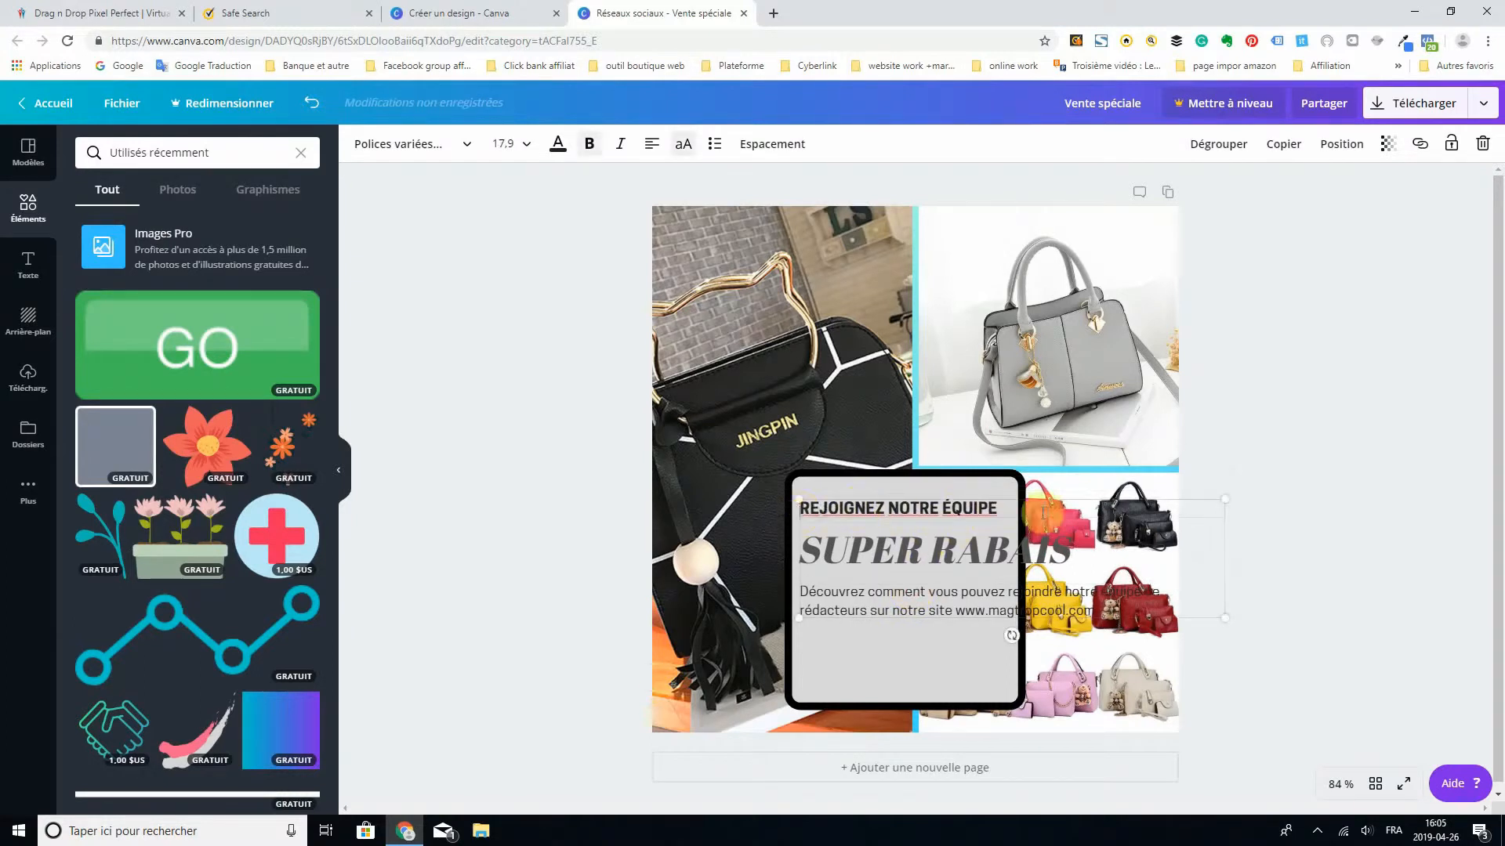
{"action": "left_click", "coordinate": [1482, 144]}
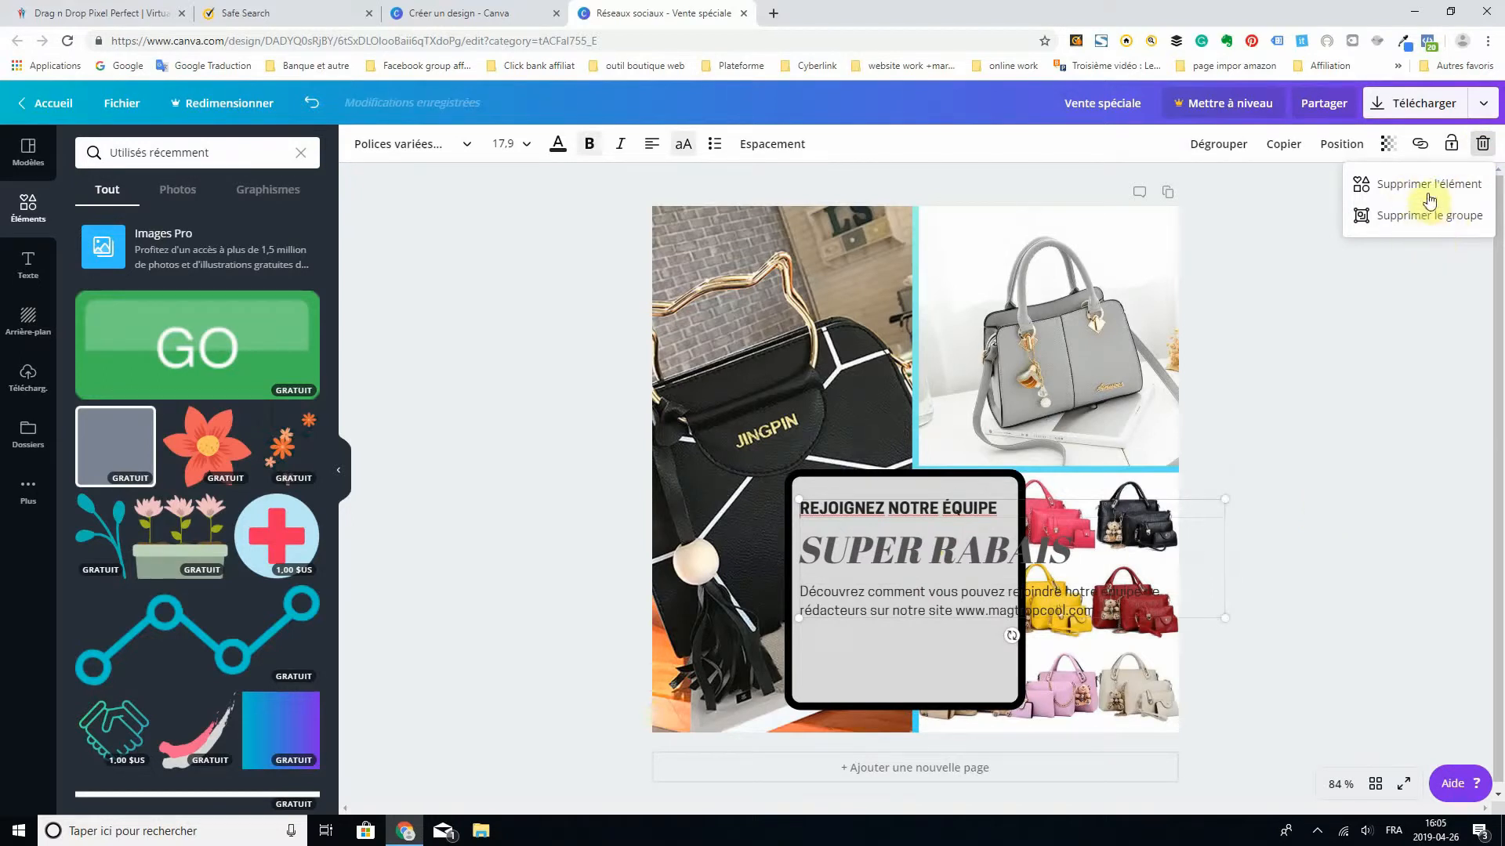
{"action": "left_click", "coordinate": [1427, 188]}
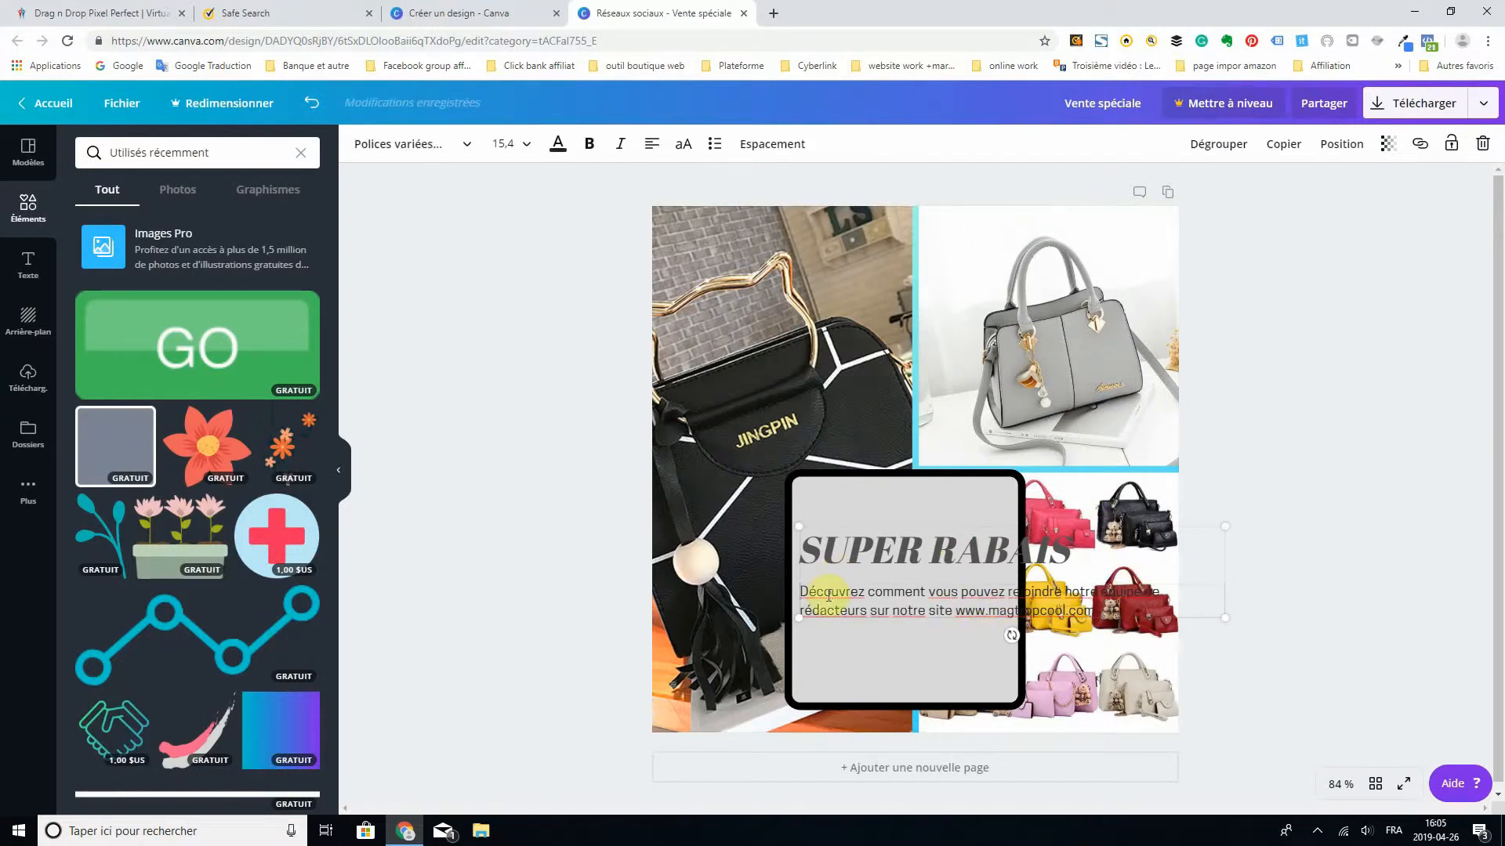
{"action": "left_click", "coordinate": [1483, 149]}
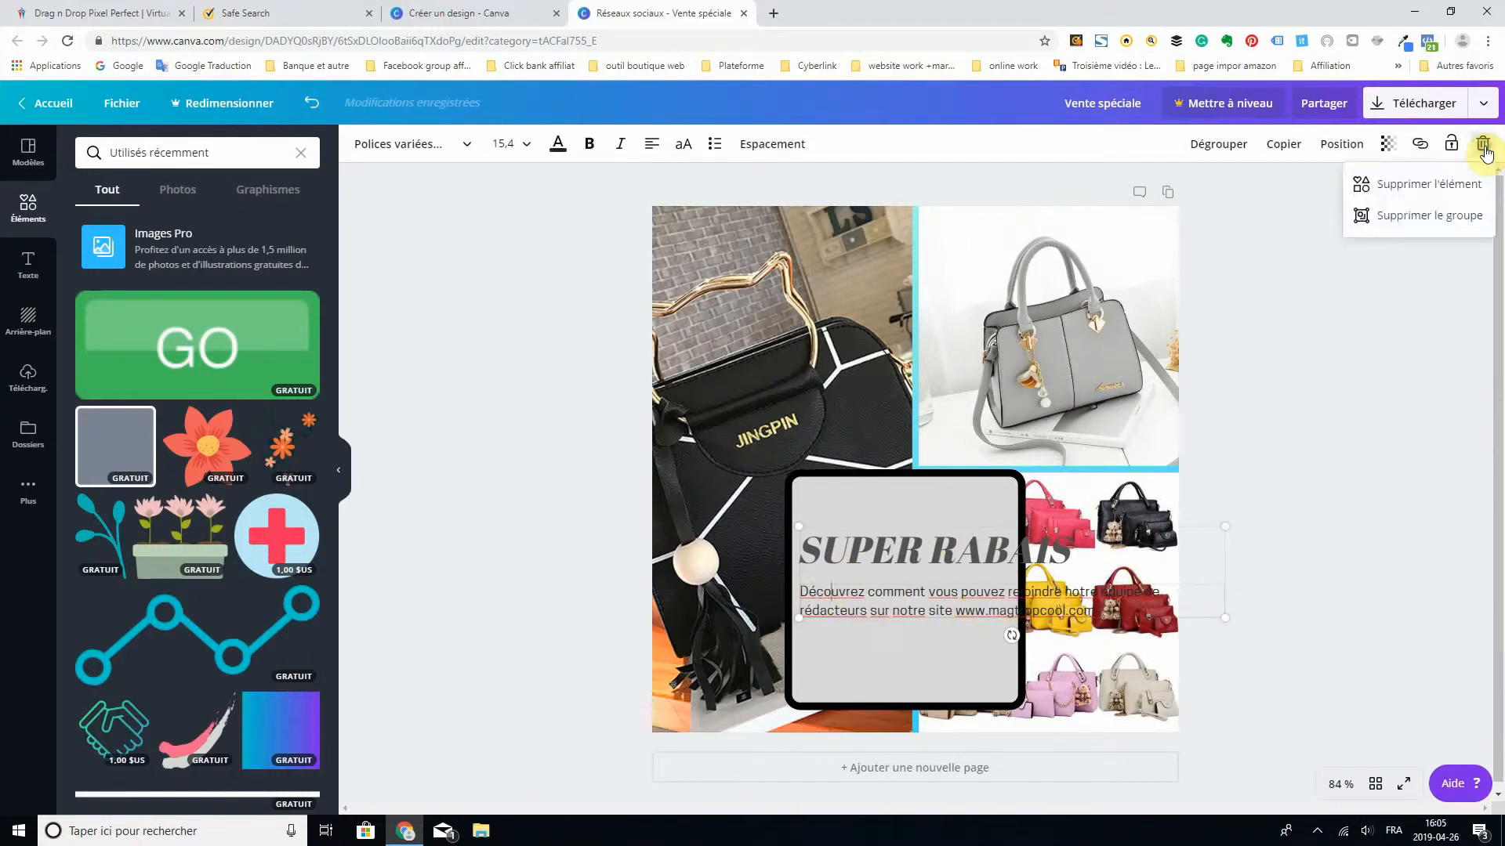
{"action": "left_click", "coordinate": [1421, 186]}
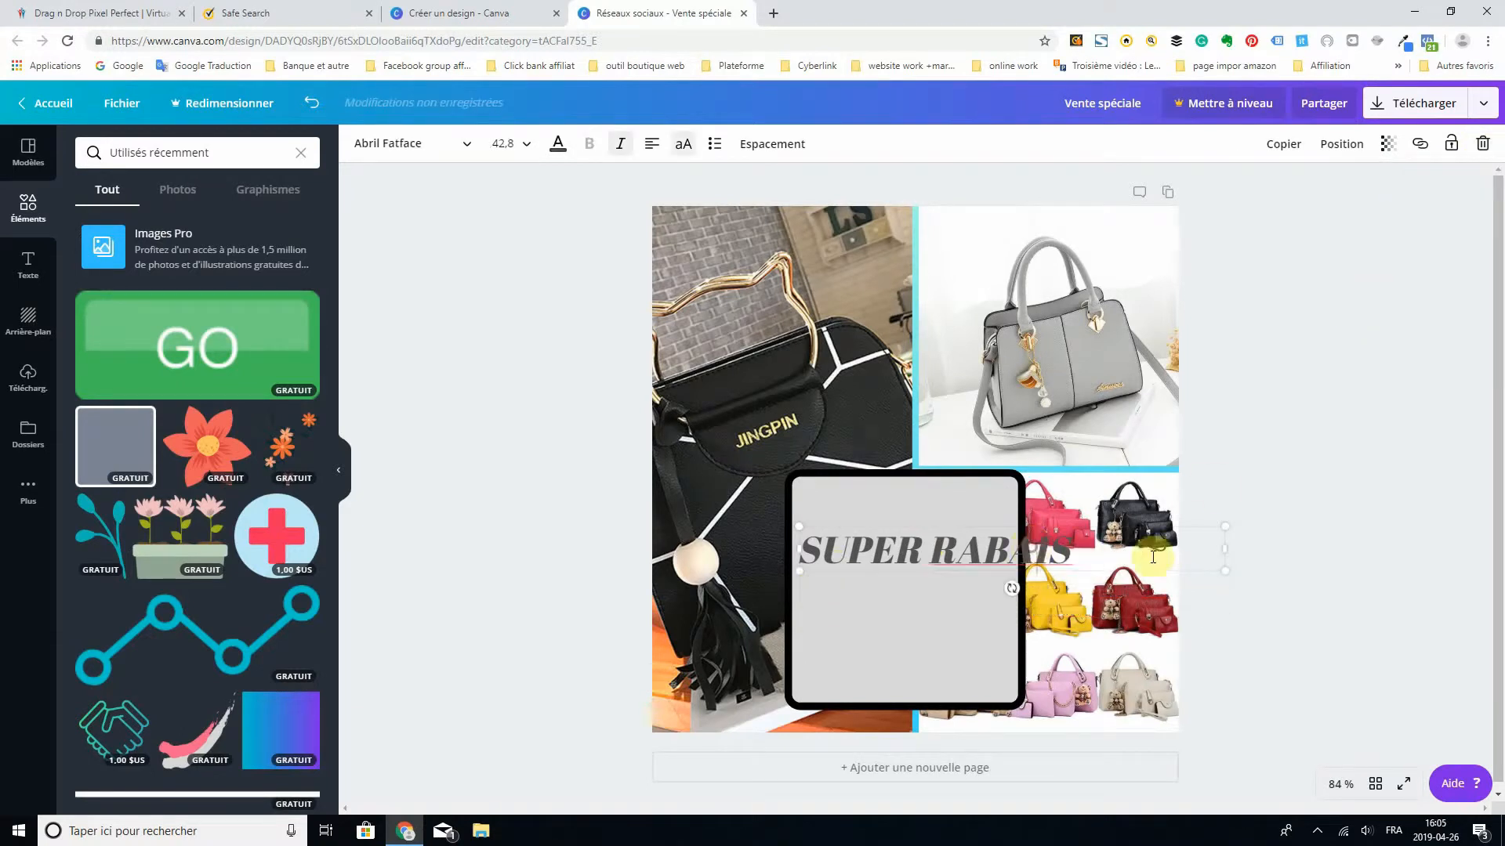
- Wrap the heading onto two lines inside the grey square at size 36.2, and add "20%" after "RABAIS"
{"action": "left_click_drag", "start_coordinate": [1189, 550], "coordinate": [1060, 547]}
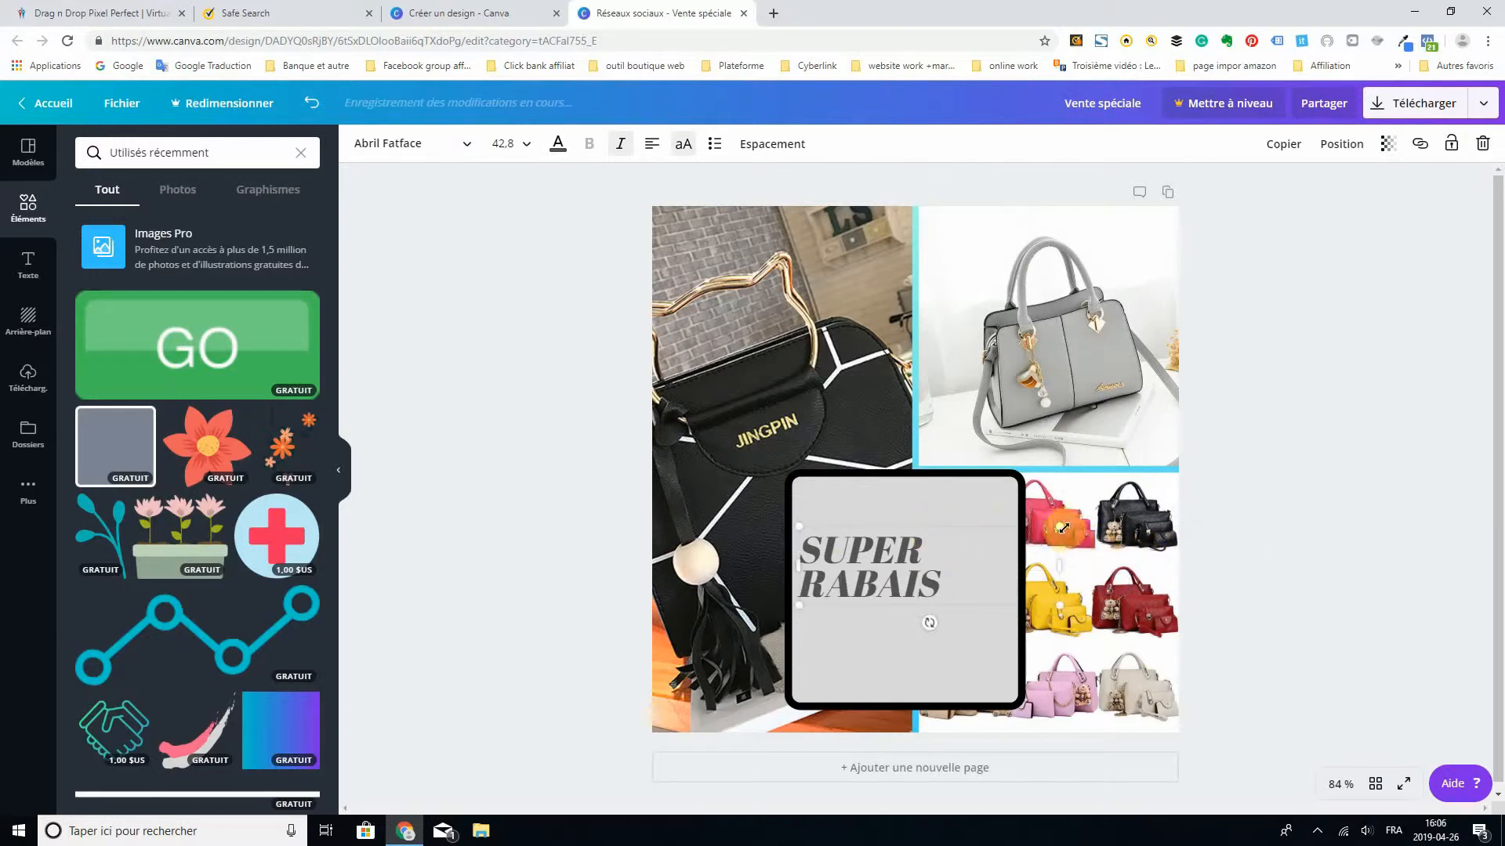
{"action": "left_click_drag", "start_coordinate": [1062, 528], "coordinate": [1021, 540]}
{"action": "double_click", "coordinate": [919, 545]}
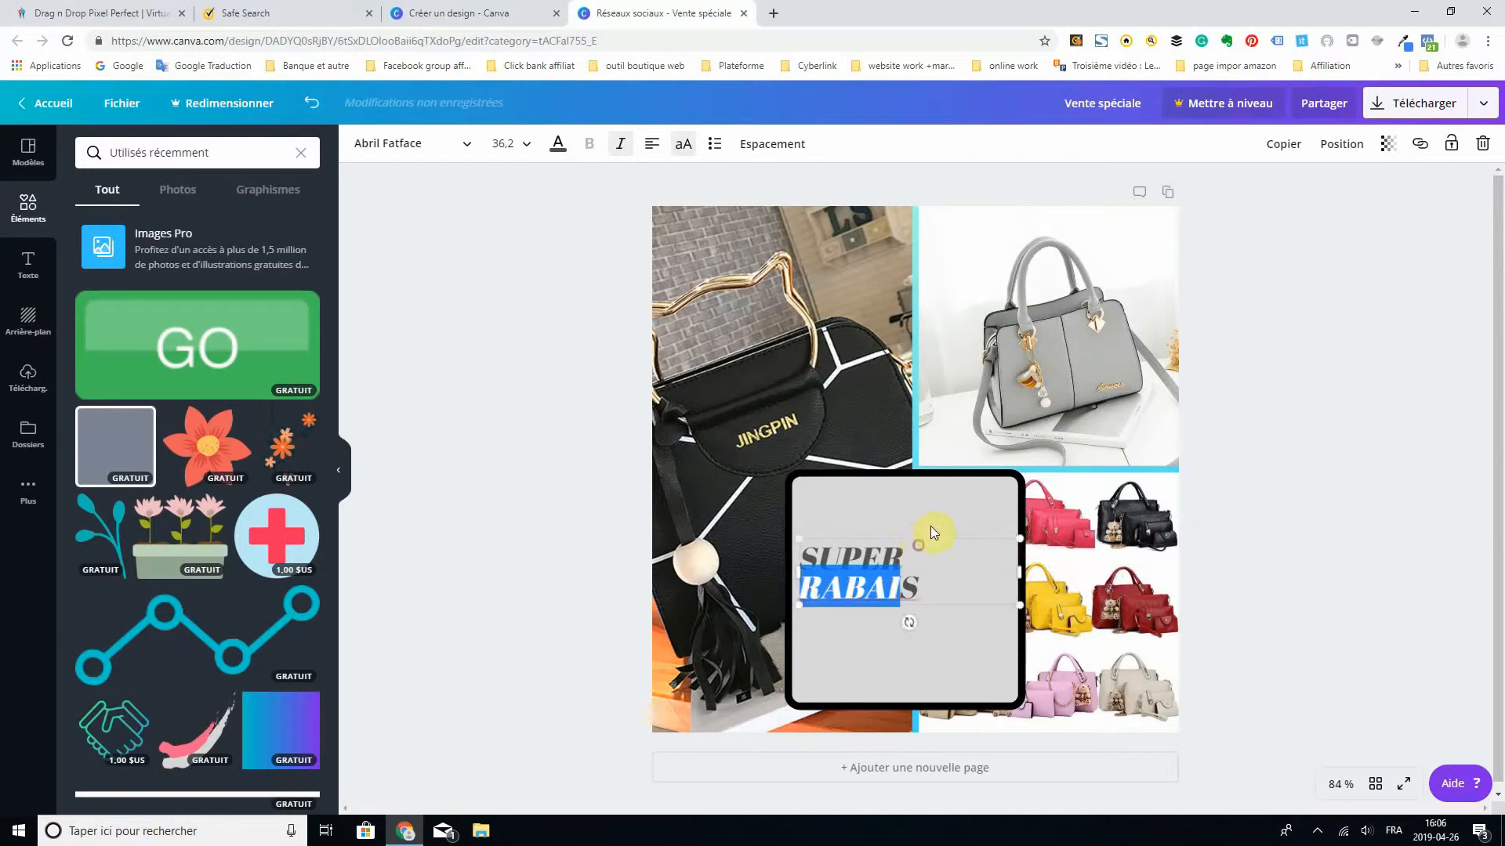
{"action": "left_click", "coordinate": [933, 574]}
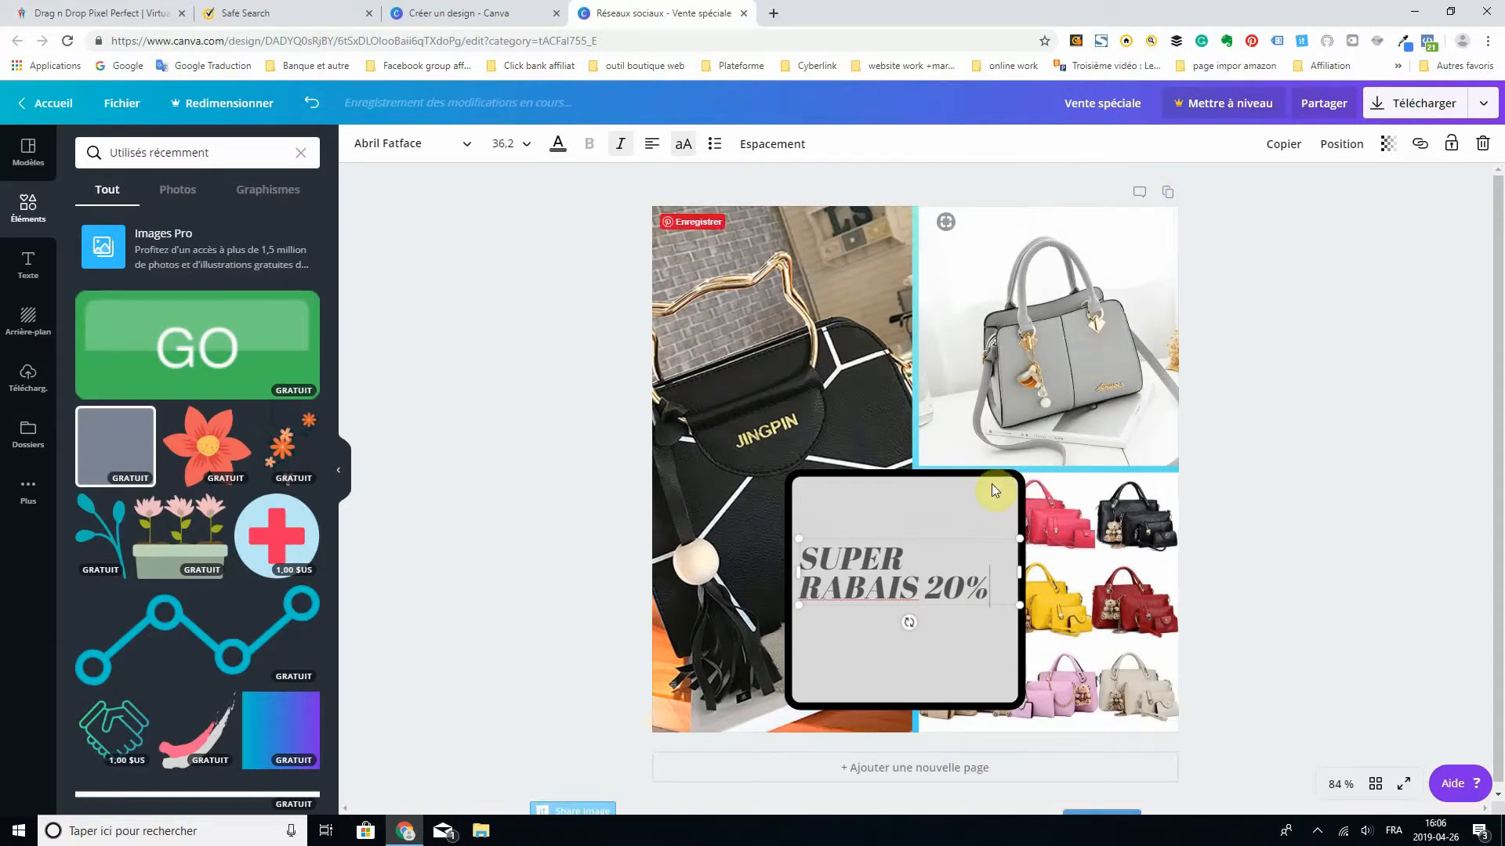
- Move the bordered grey square up to the middle of the photo grid and place the heading in its upper half
{"action": "left_click", "coordinate": [953, 475]}
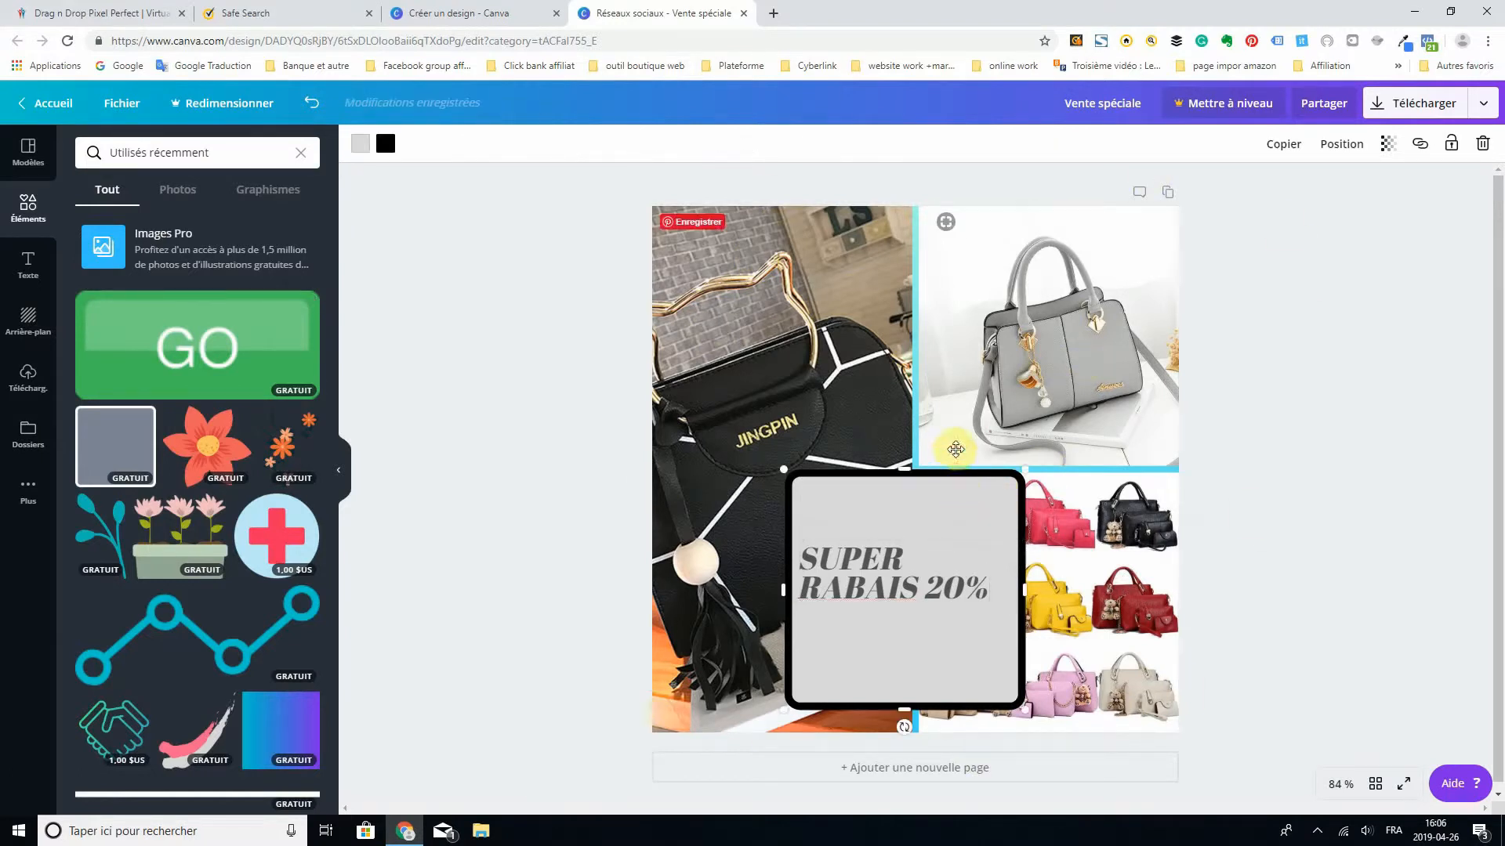
{"action": "left_click_drag", "start_coordinate": [920, 507], "coordinate": [920, 445]}
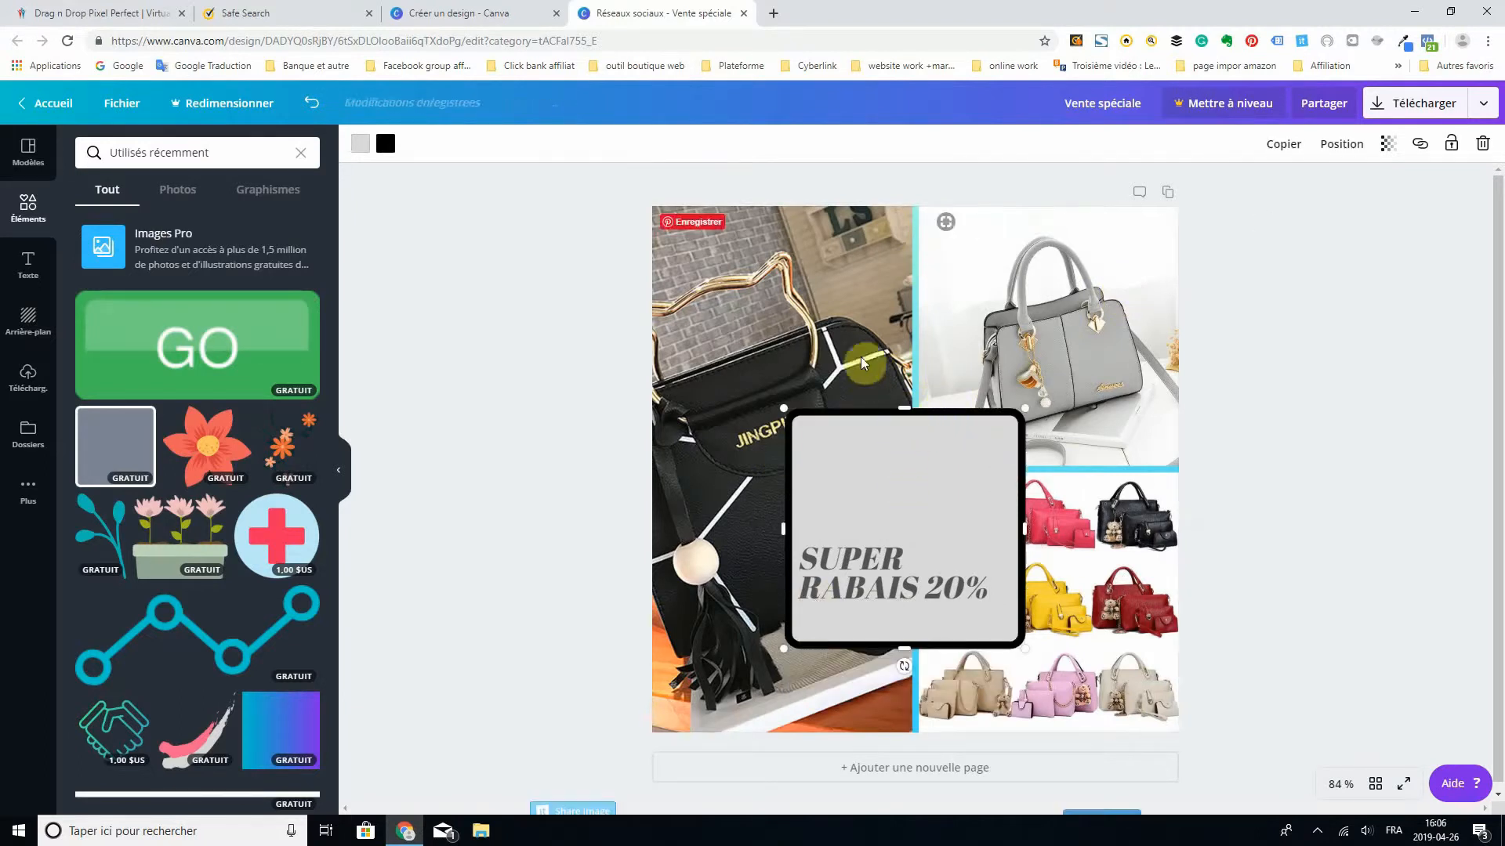
{"action": "left_click_drag", "start_coordinate": [968, 408], "coordinate": [931, 376]}
{"action": "left_click_drag", "start_coordinate": [848, 570], "coordinate": [850, 453]}
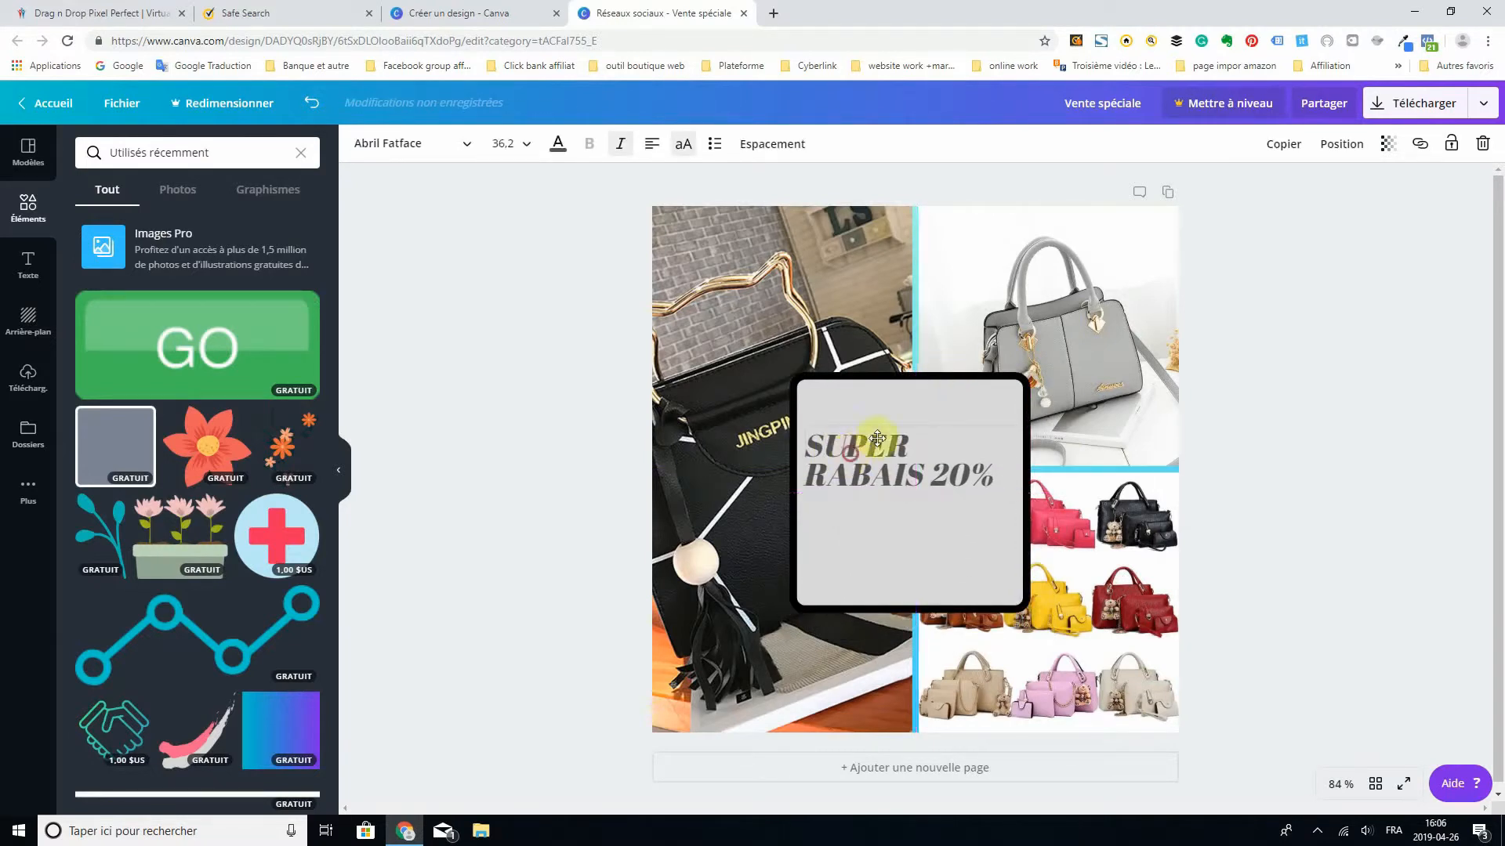
- Reframe the black JINGPIN handbag photo inside its grid cell by shifting it left and adjusting its scale
{"action": "left_click", "coordinate": [1089, 350]}
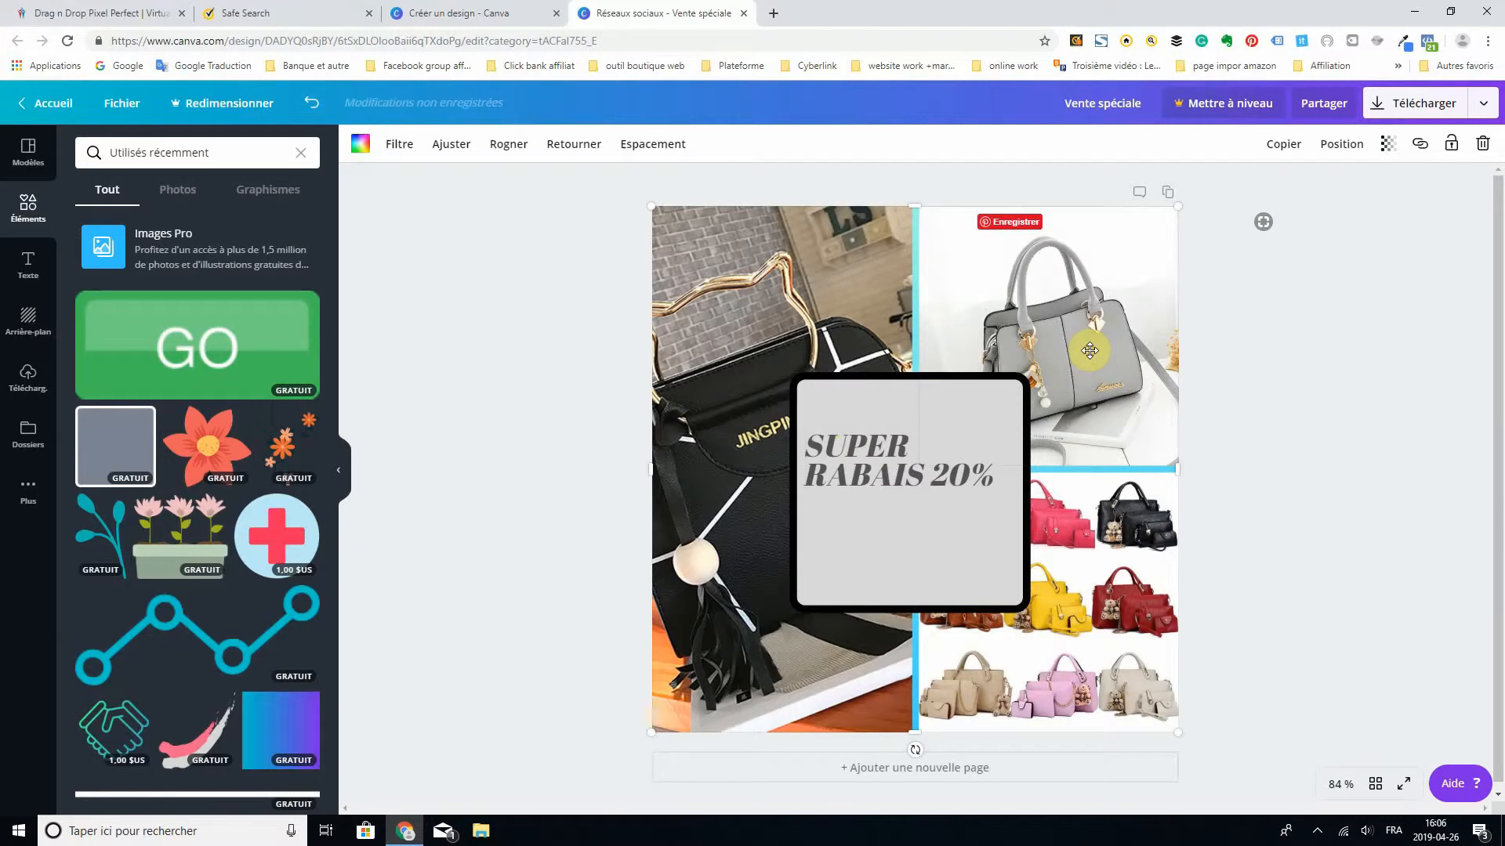
{"action": "double_click", "coordinate": [710, 353]}
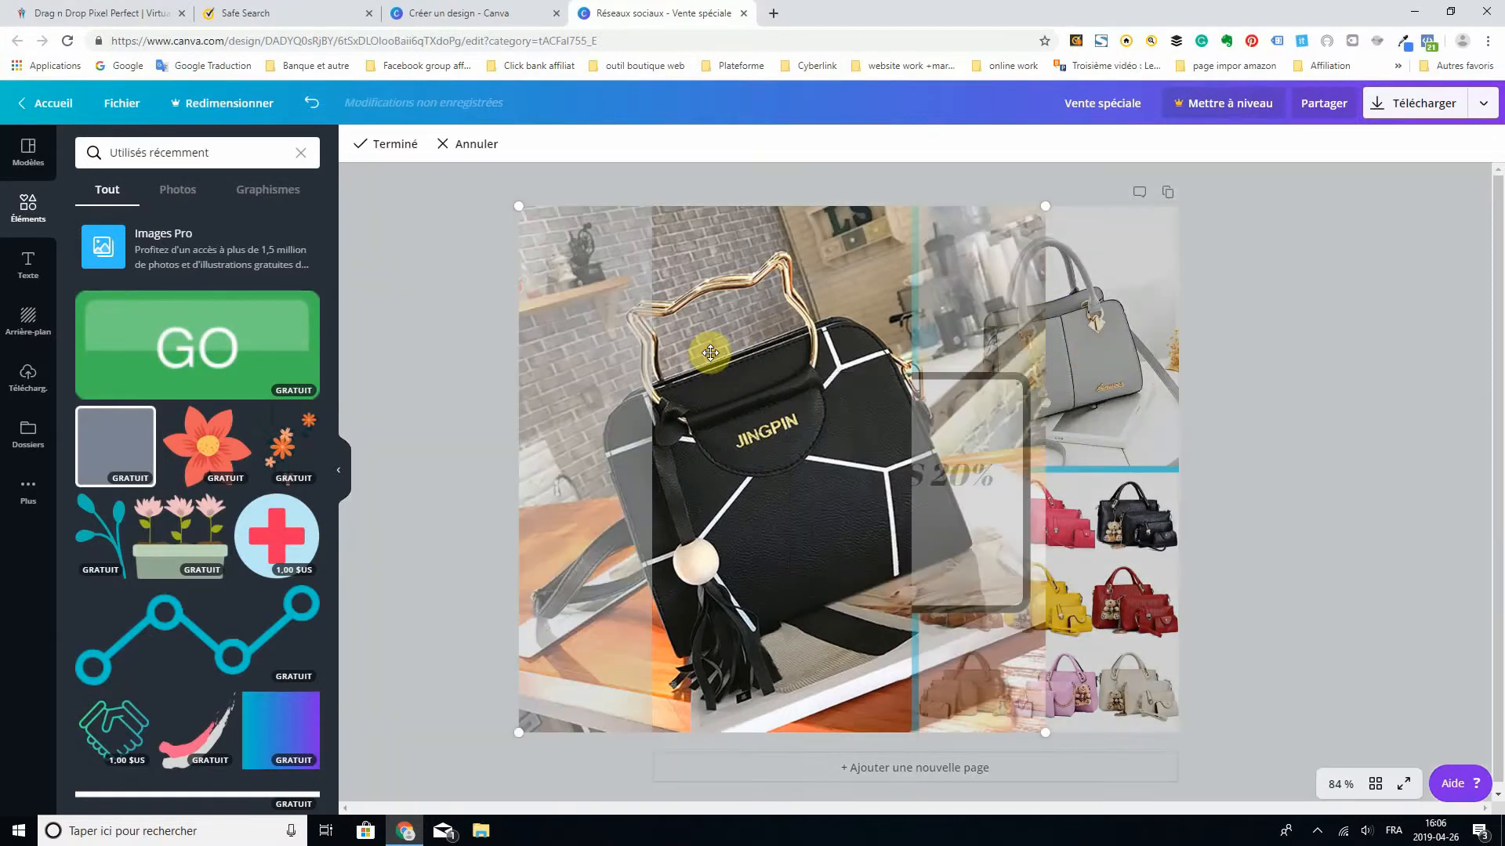
{"action": "left_click_drag", "start_coordinate": [712, 354], "coordinate": [687, 389]}
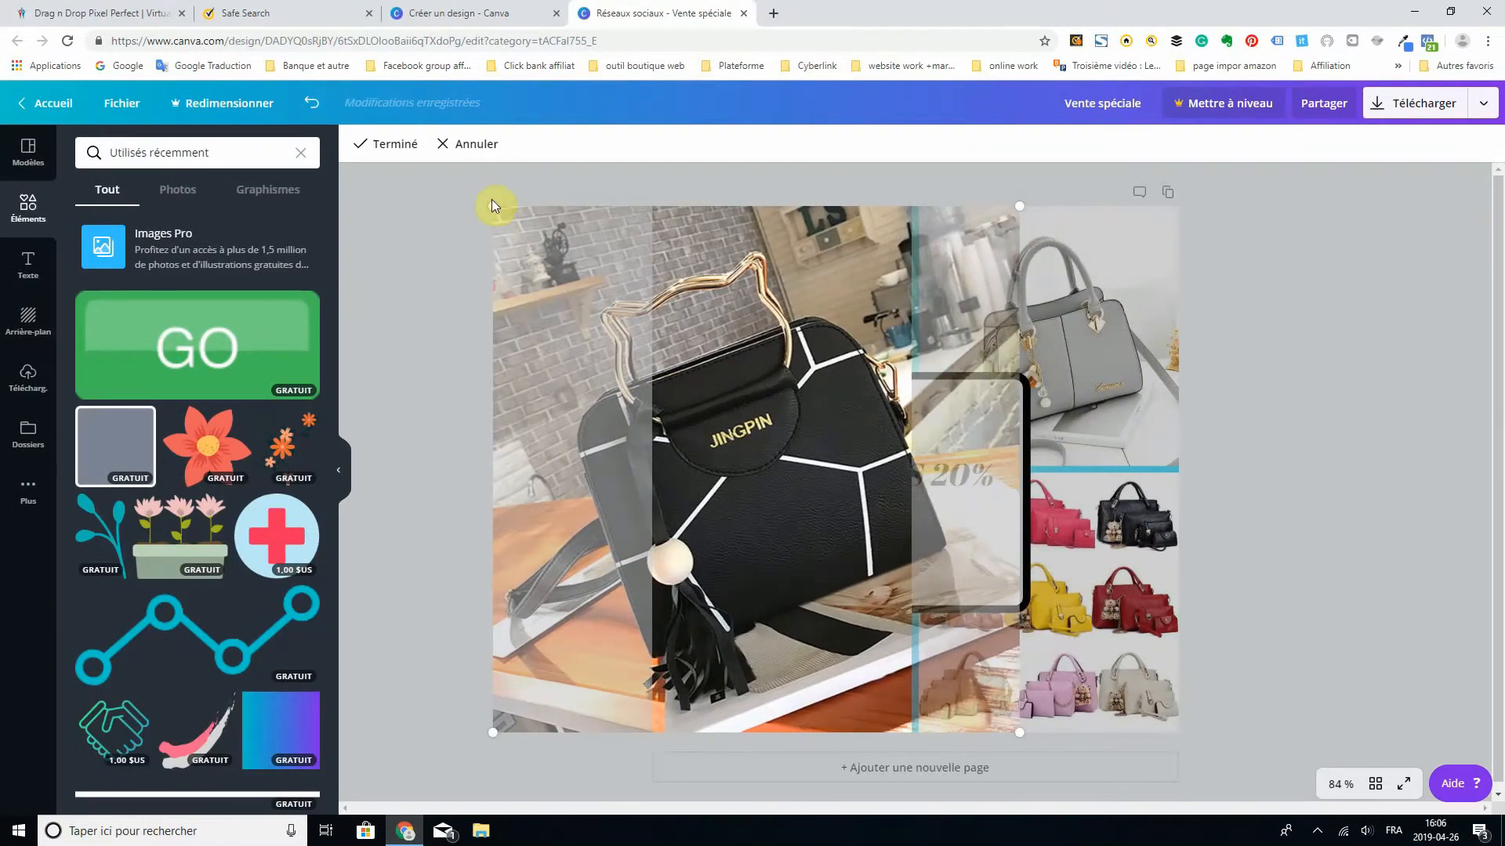
{"action": "left_click_drag", "start_coordinate": [493, 207], "coordinate": [526, 239]}
{"action": "left_click_drag", "start_coordinate": [493, 733], "coordinate": [796, 528]}
{"action": "left_click", "coordinate": [1286, 449]}
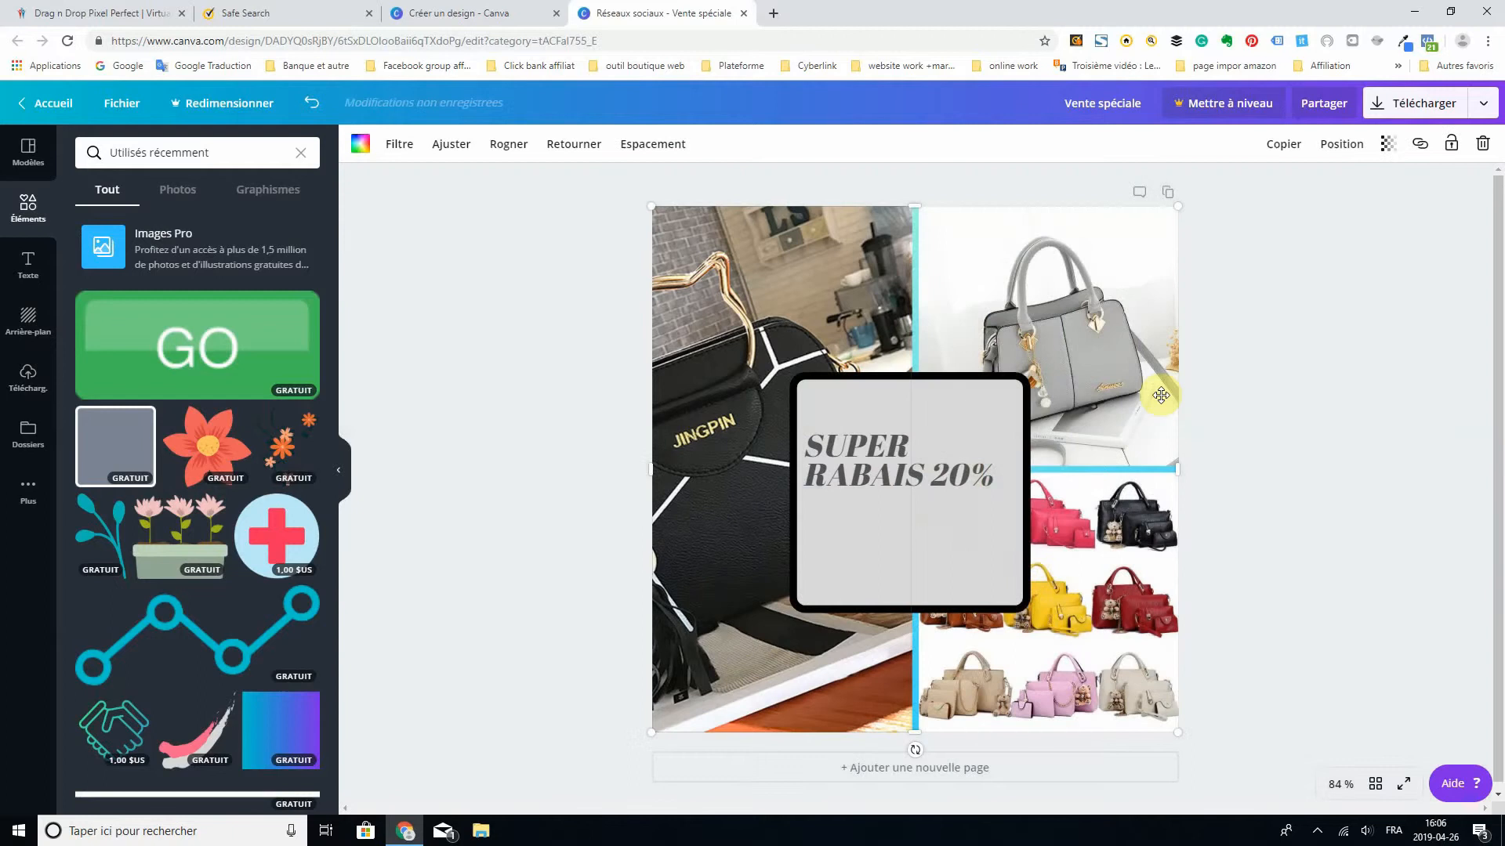
- Enlarge the grey handbag photo inside its grid cell and reposition it so the bag fills the frame
{"action": "double_click", "coordinate": [1088, 365]}
{"action": "double_click", "coordinate": [1088, 365]}
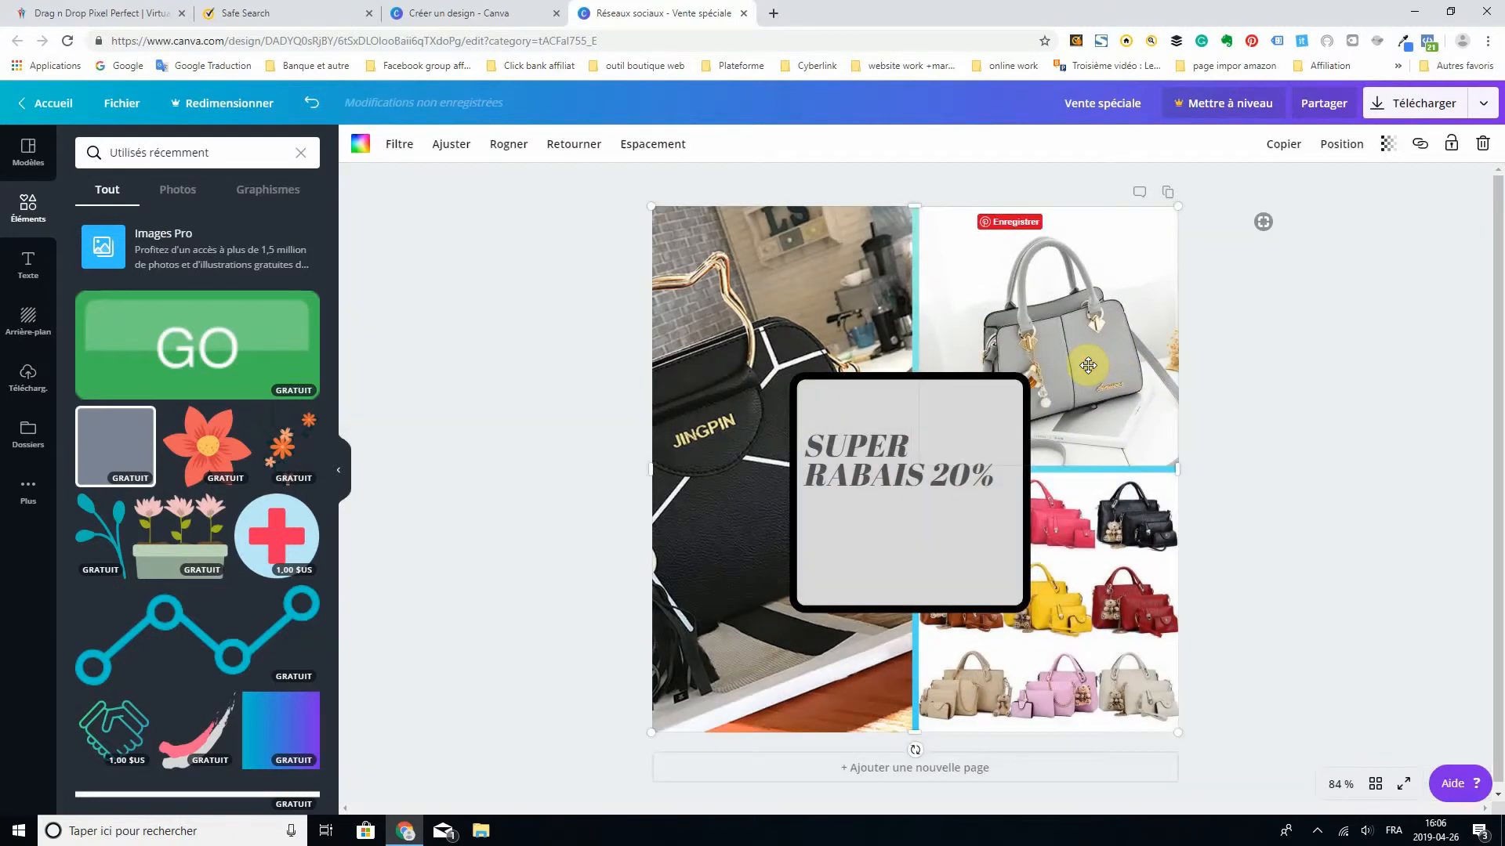
{"action": "double_click", "coordinate": [1090, 353]}
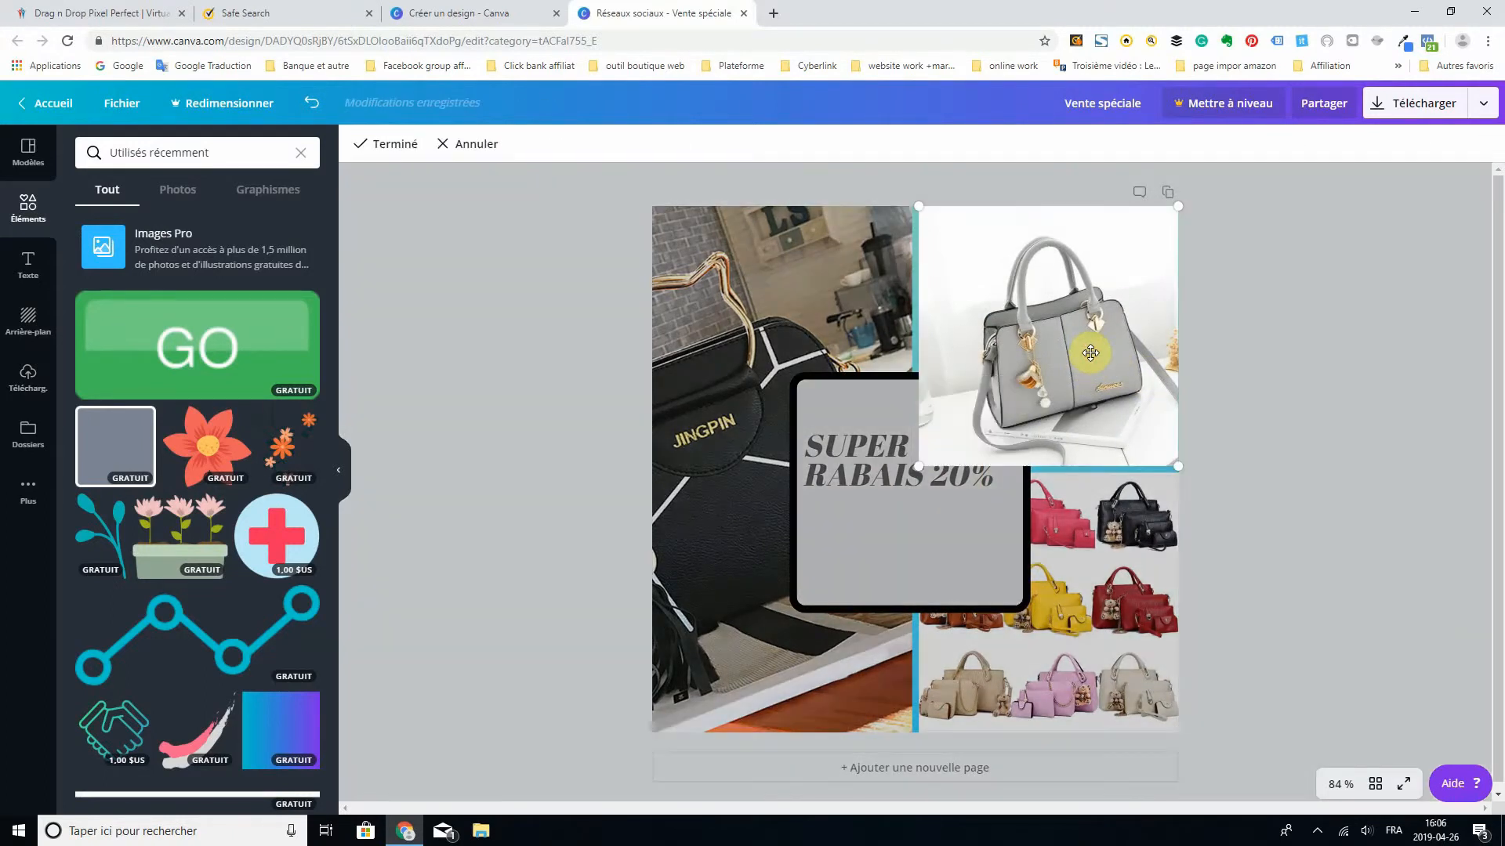
{"action": "double_click", "coordinate": [1092, 344]}
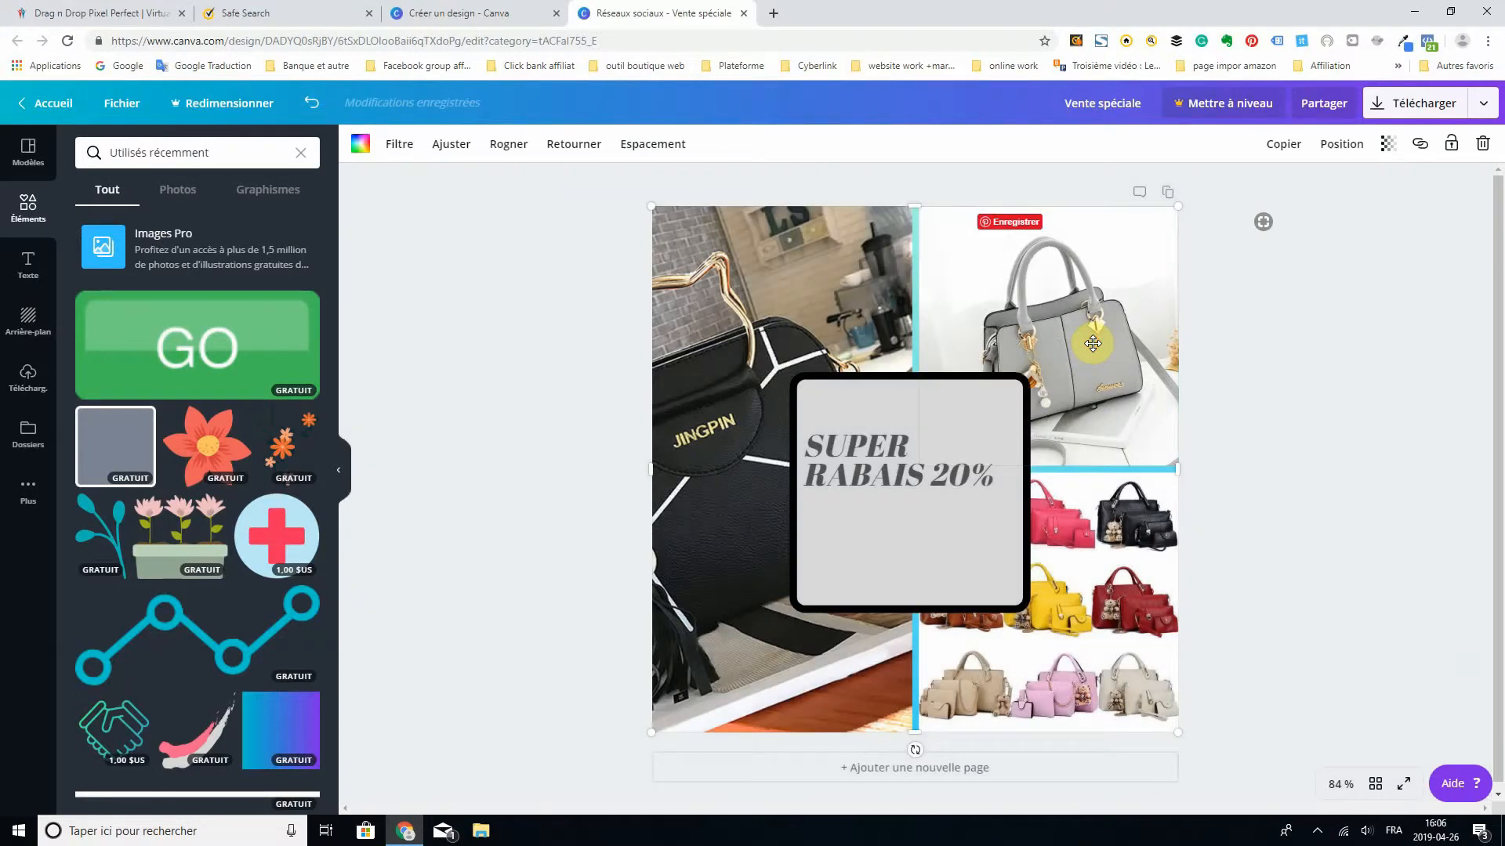
{"action": "double_click", "coordinate": [1092, 343]}
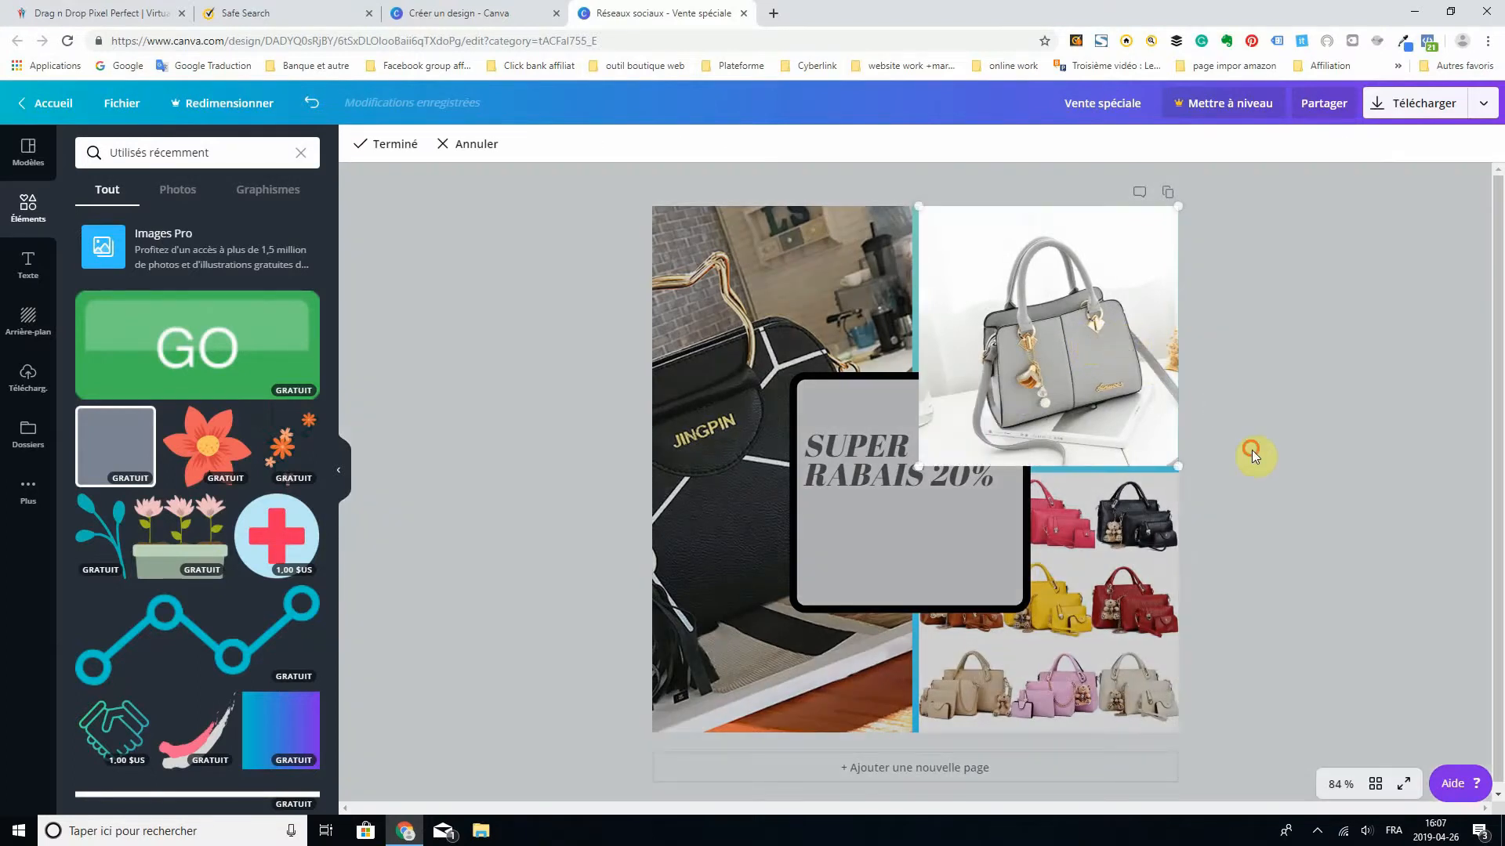
{"action": "double_click", "coordinate": [1098, 332]}
{"action": "double_click", "coordinate": [1097, 330]}
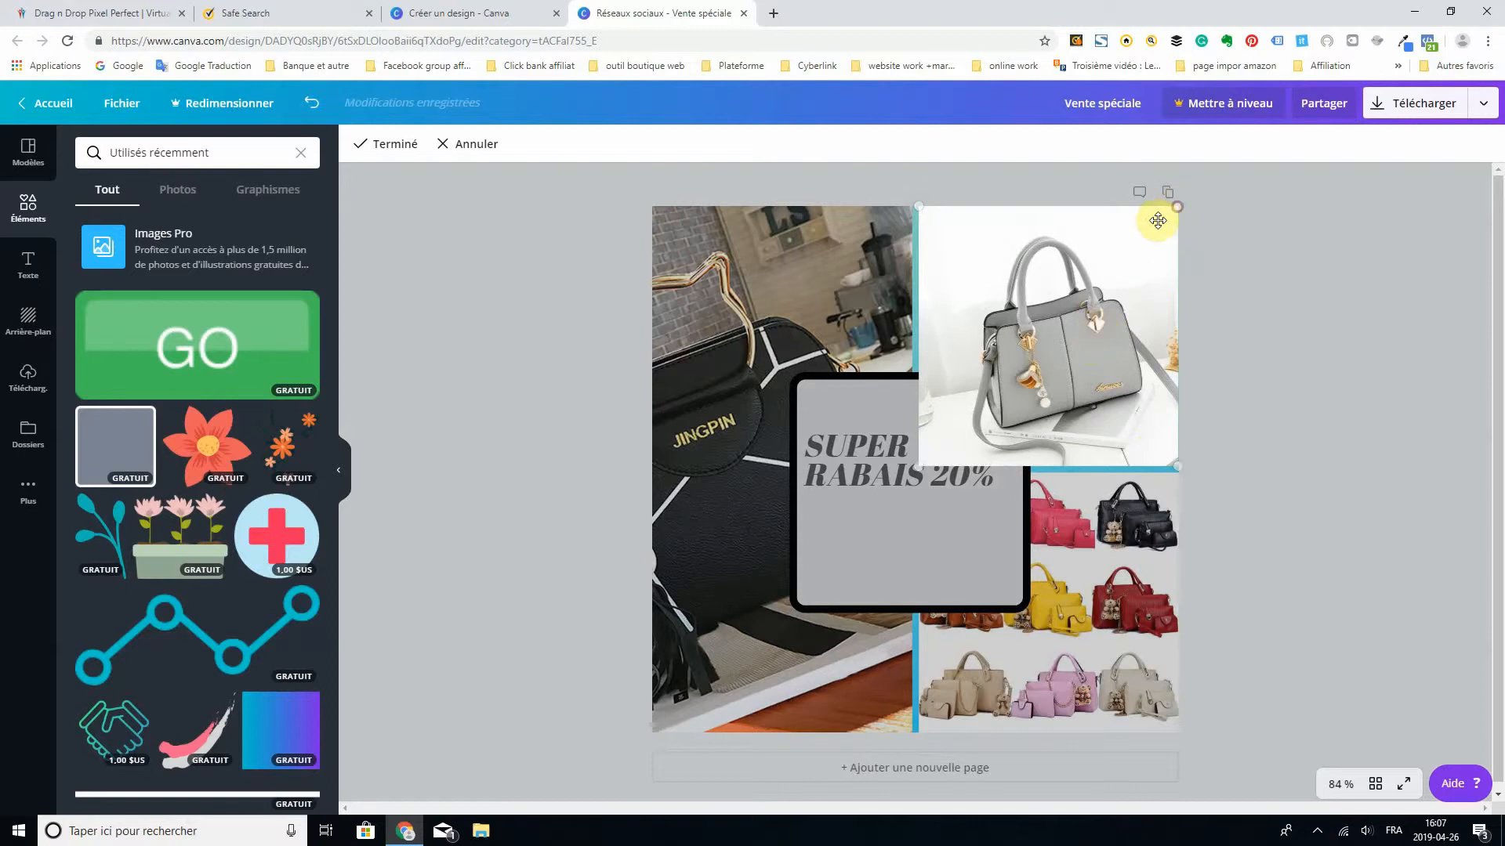
{"action": "left_click_drag", "start_coordinate": [1146, 229], "coordinate": [1117, 293]}
{"action": "left_click", "coordinate": [1366, 435]}
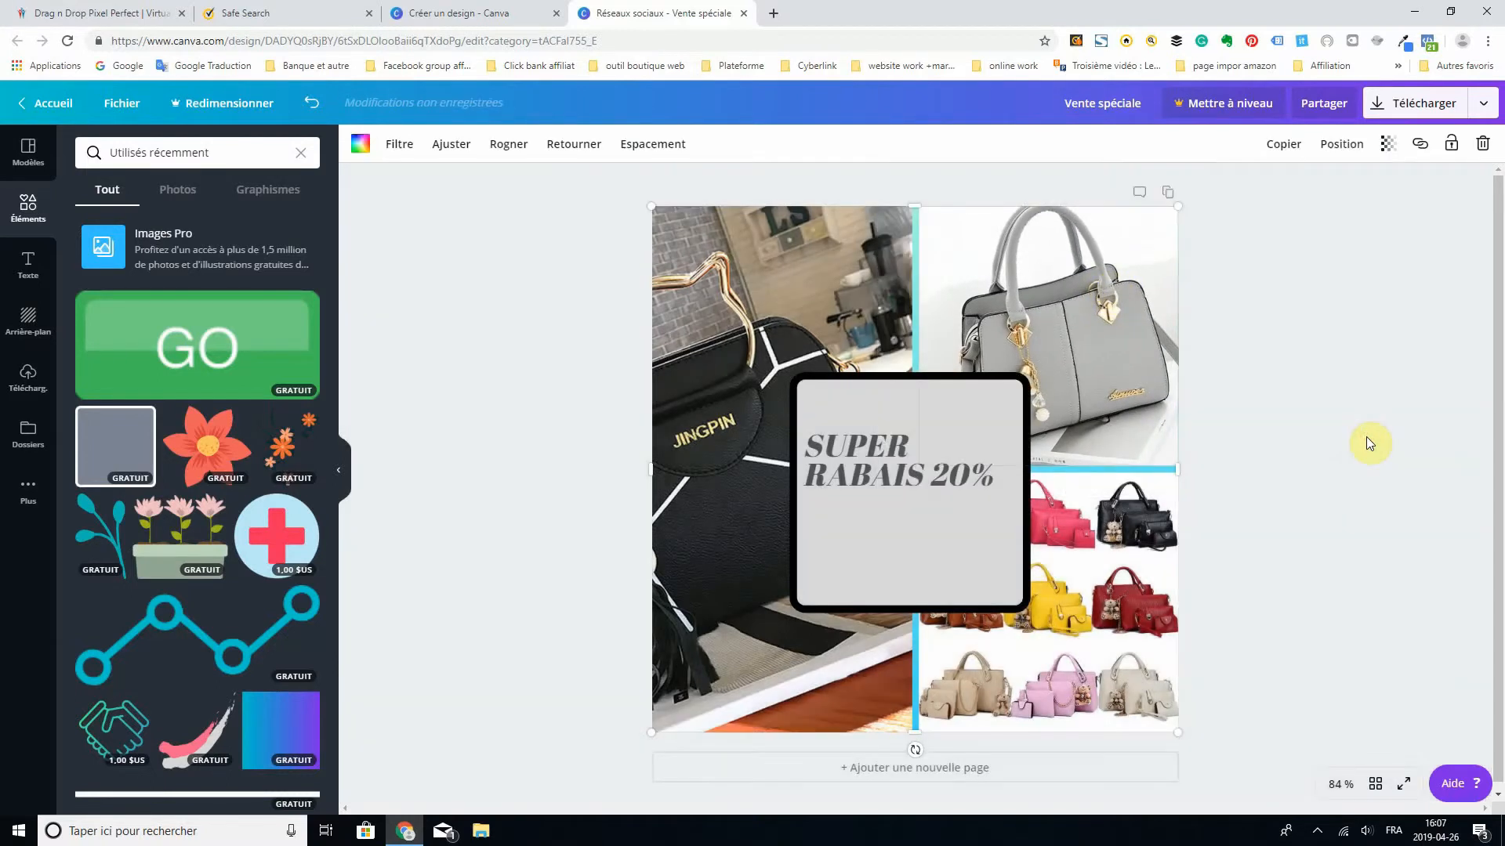
- Enlarge the multicoloured handbag collection photo inside its grid cell and apply the crop
{"action": "double_click", "coordinate": [1070, 663]}
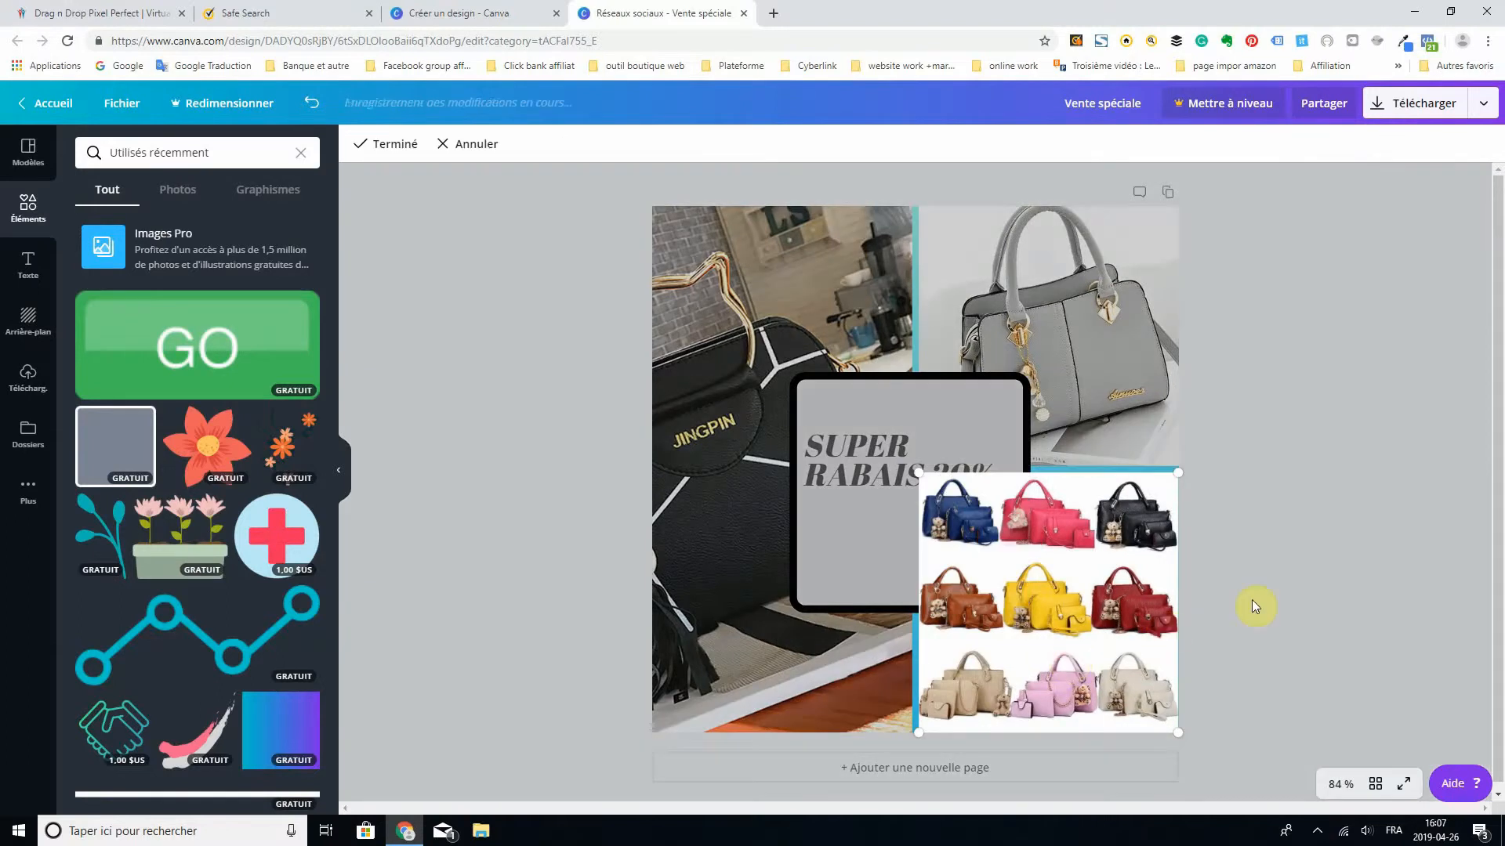
{"action": "left_click_drag", "start_coordinate": [1179, 474], "coordinate": [1265, 495]}
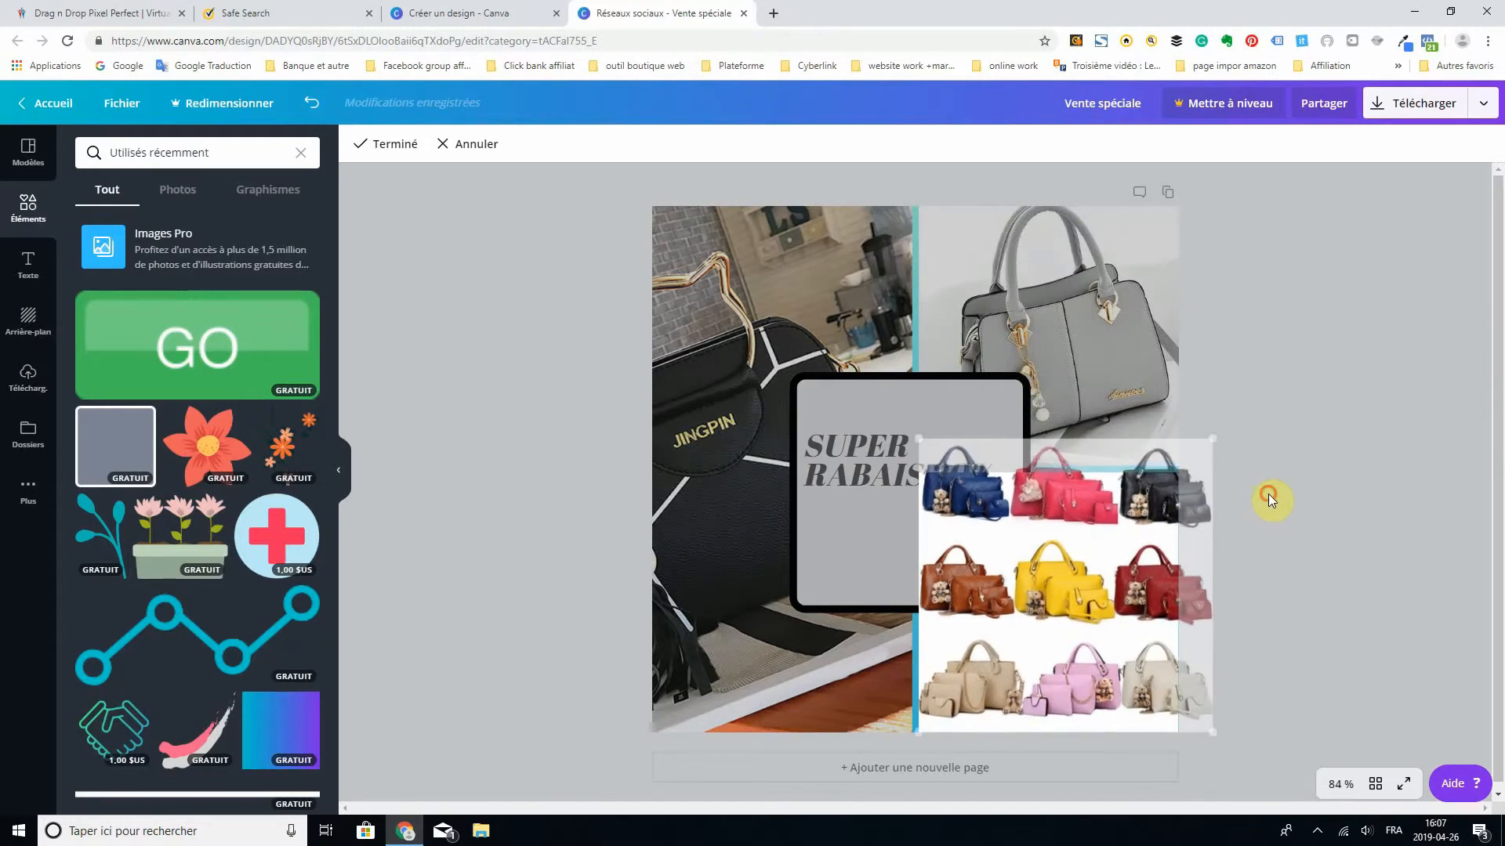
{"action": "left_click", "coordinate": [1268, 494]}
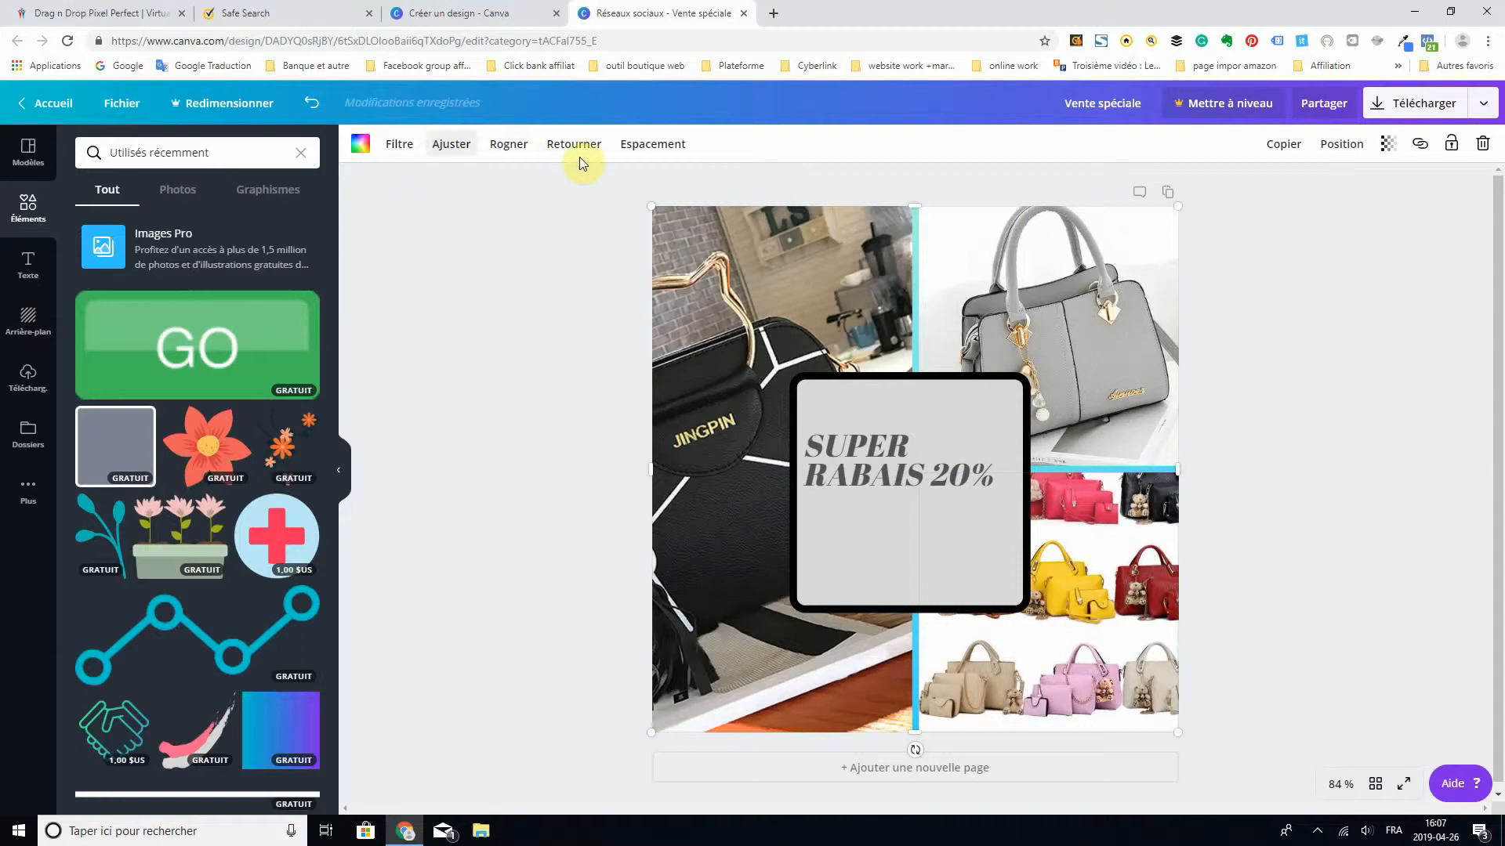
- Set the photo grid's spacing to 11 and keep the grid selected
{"action": "left_click", "coordinate": [647, 148]}
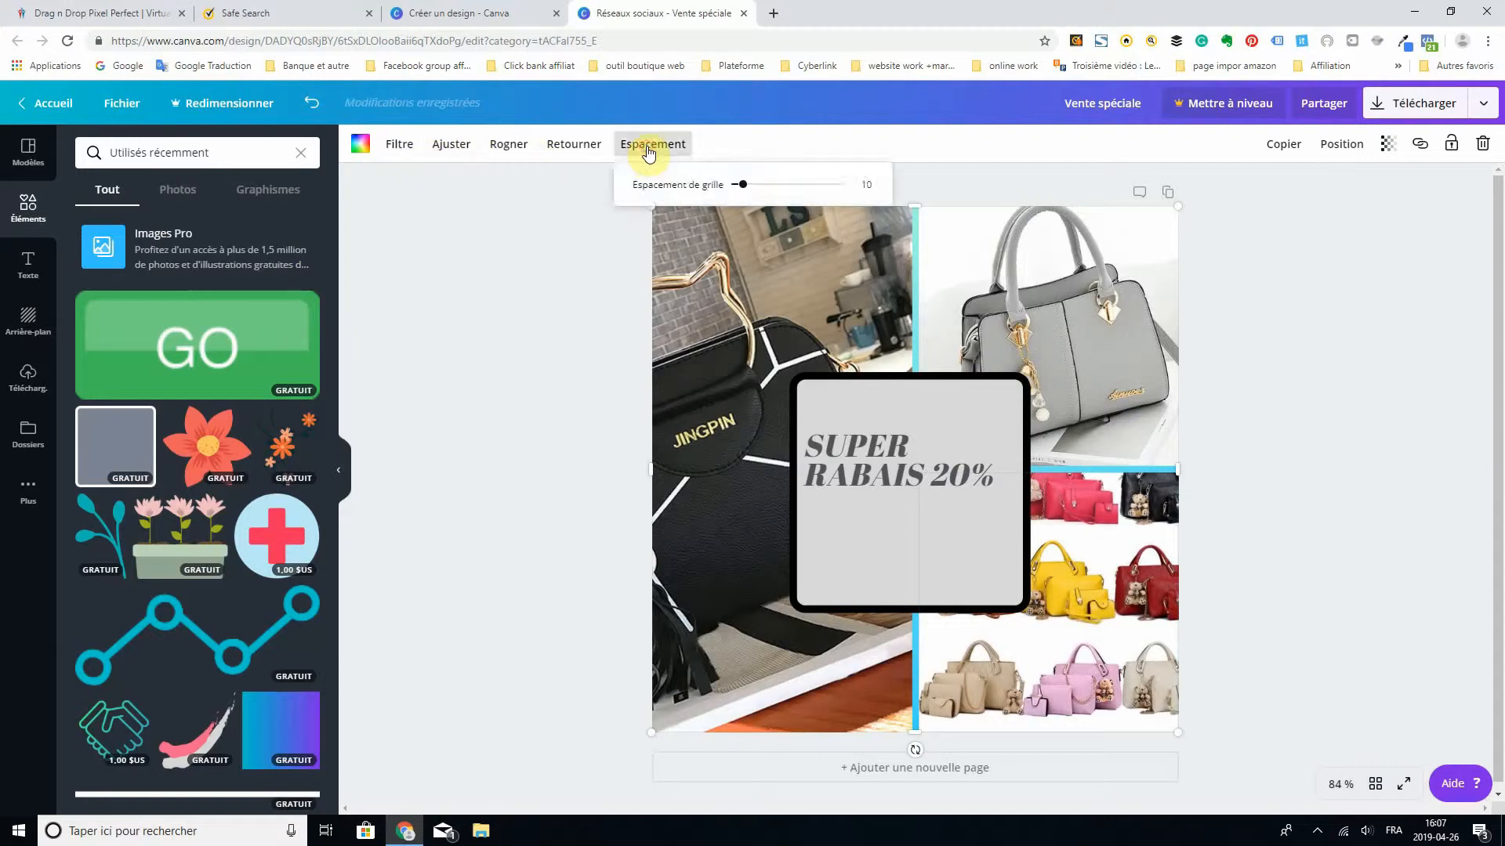
{"action": "mouse_move", "coordinate": [746, 190]}
{"action": "left_mouse_down"}
{"action": "mouse_move", "coordinate": [820, 190]}
{"action": "mouse_move", "coordinate": [744, 200]}
{"action": "left_mouse_up"}
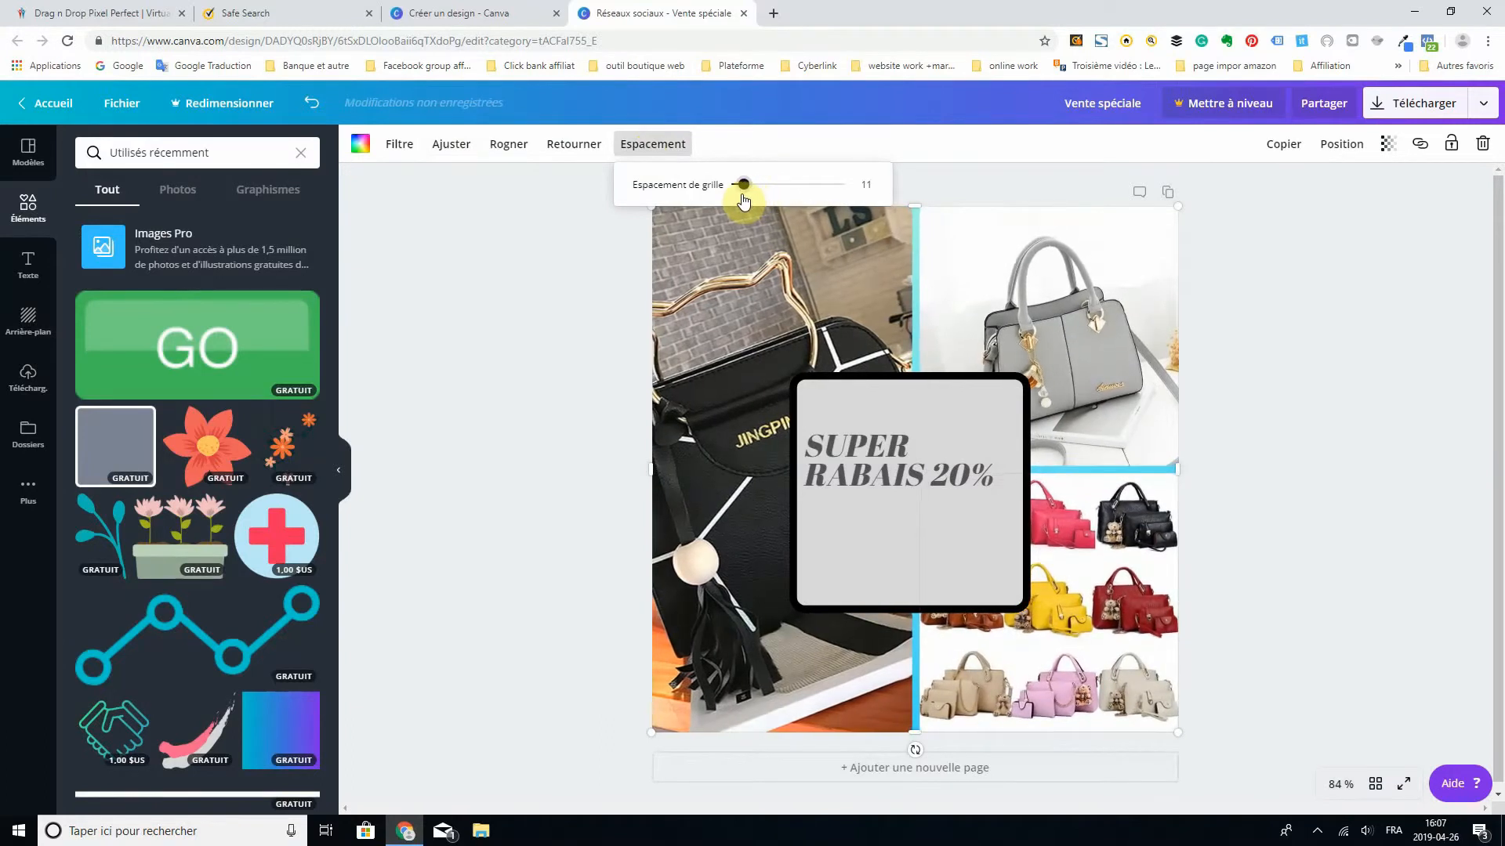
{"action": "left_click", "coordinate": [462, 204]}
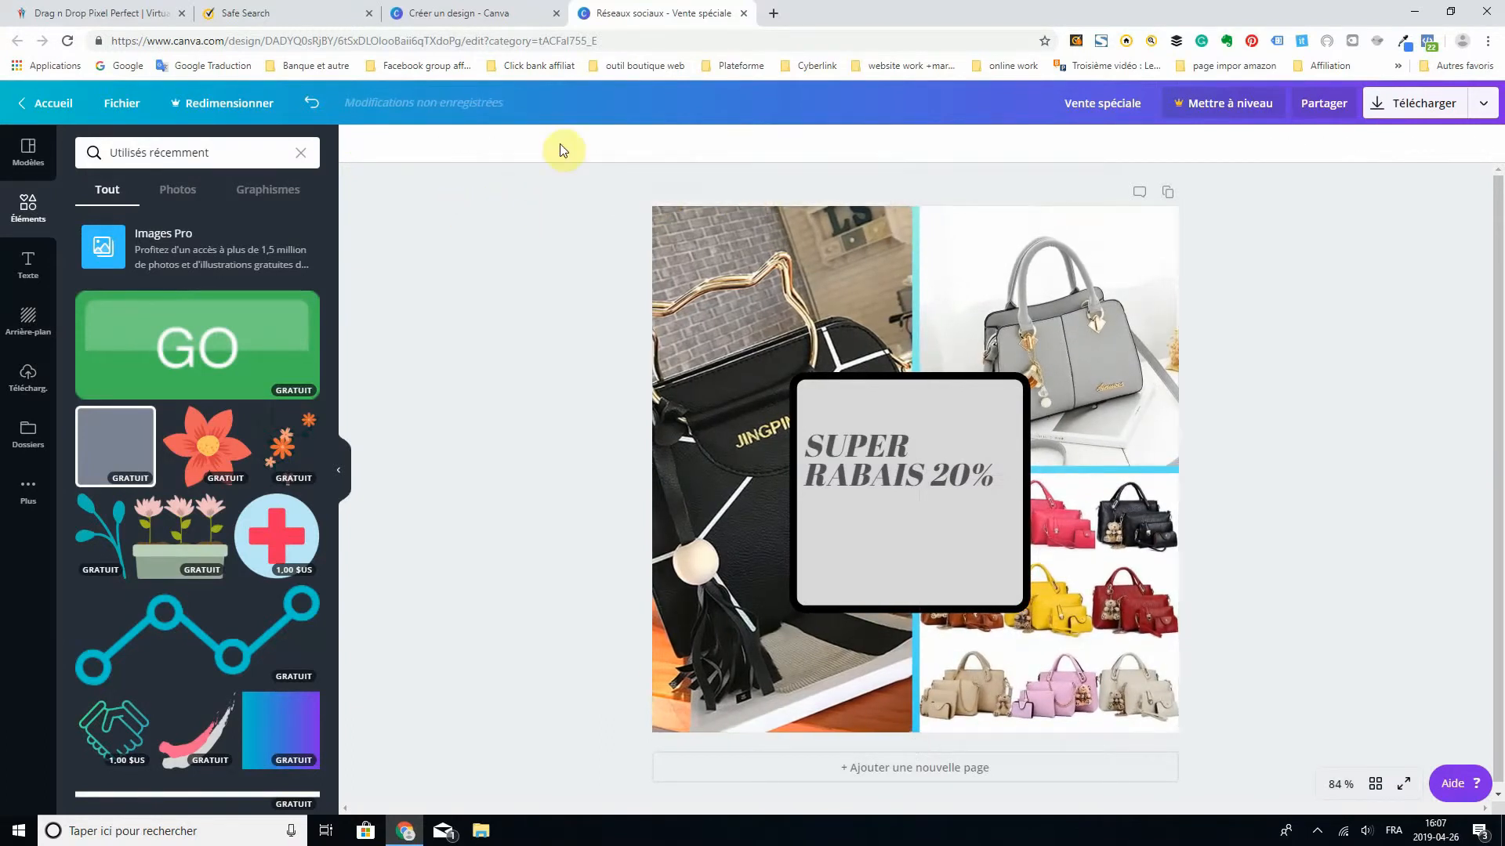
{"action": "left_click", "coordinate": [807, 251]}
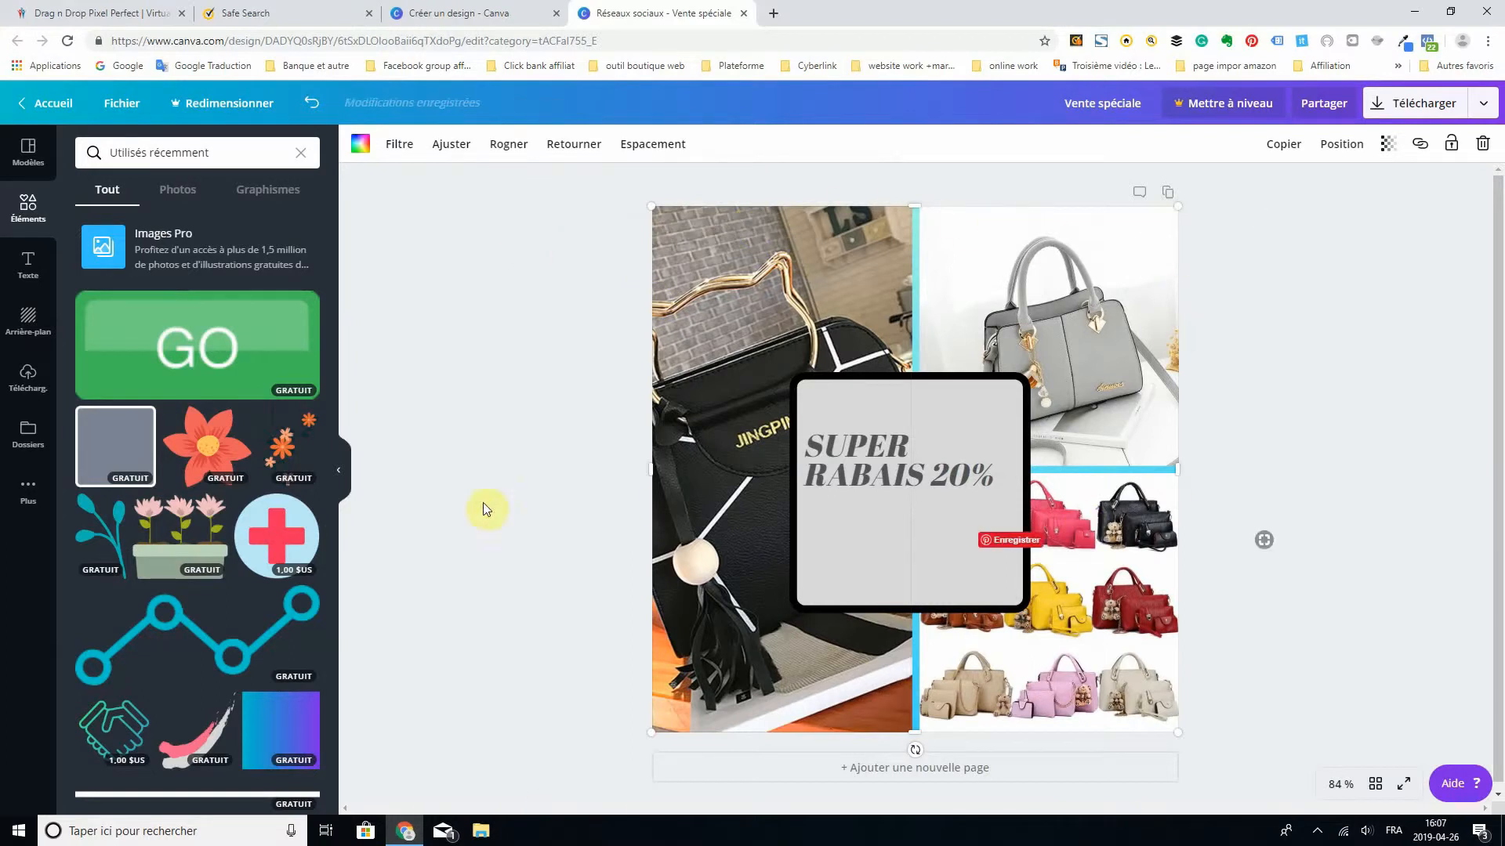
- Flip the black JINGPIN handbag photo horizontally, and restore its original orientation
{"action": "left_click", "coordinate": [572, 149]}
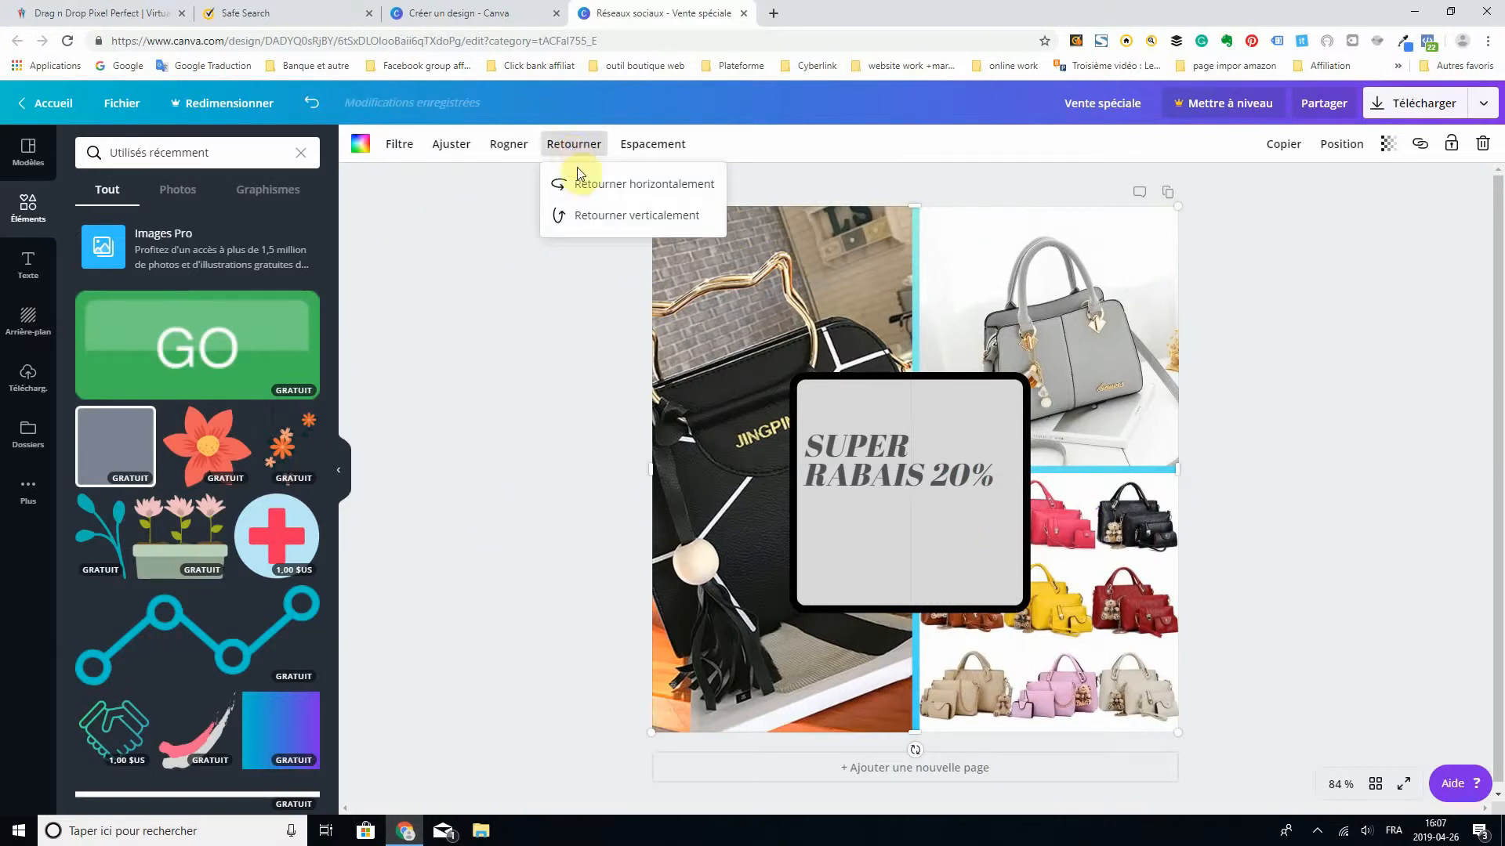
{"action": "left_click", "coordinate": [586, 188]}
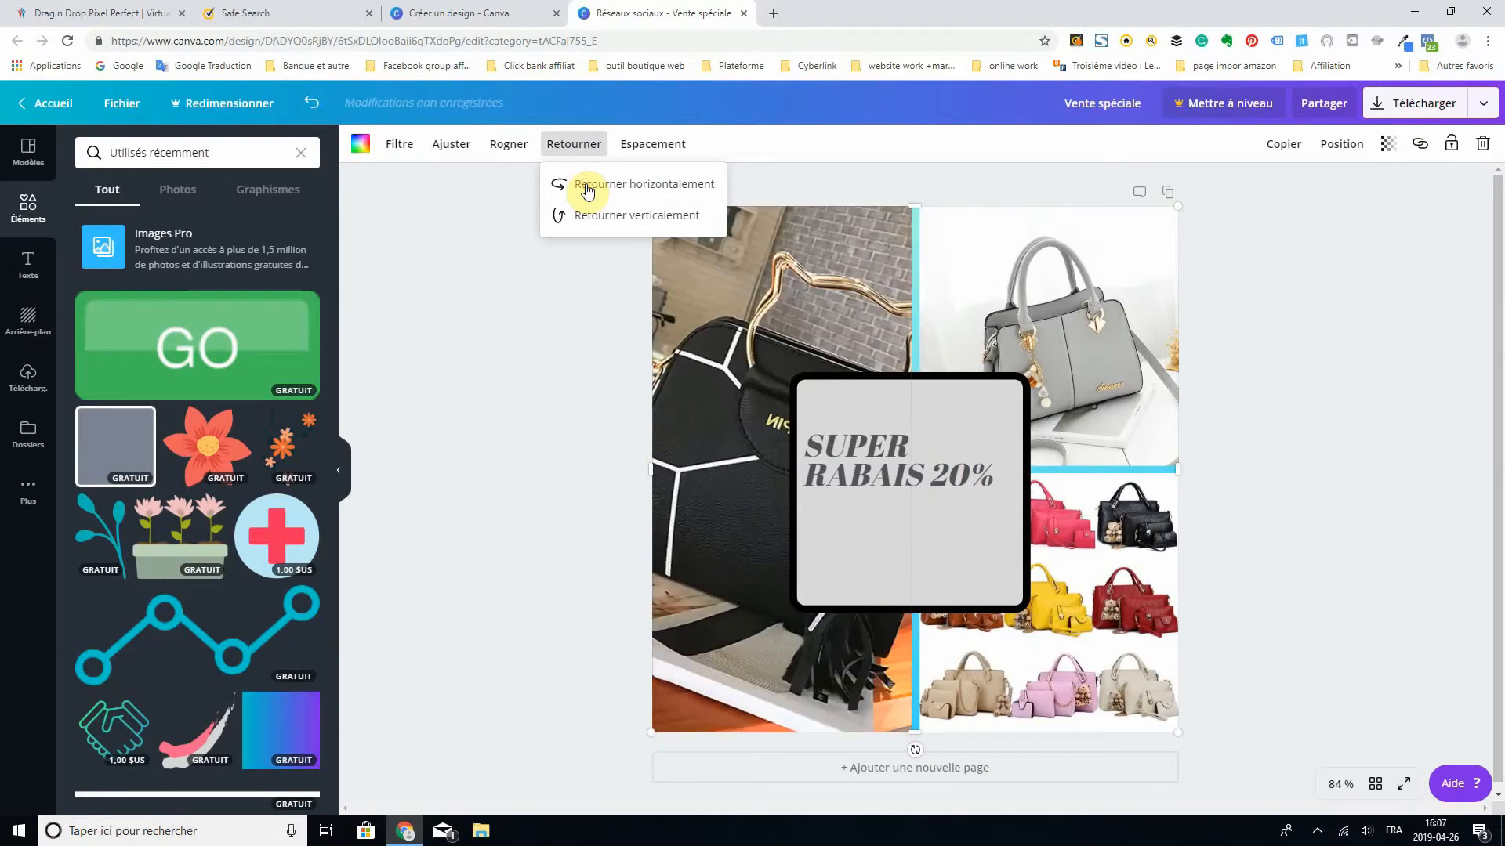
{"action": "left_click", "coordinate": [584, 188]}
{"action": "left_click", "coordinate": [511, 383]}
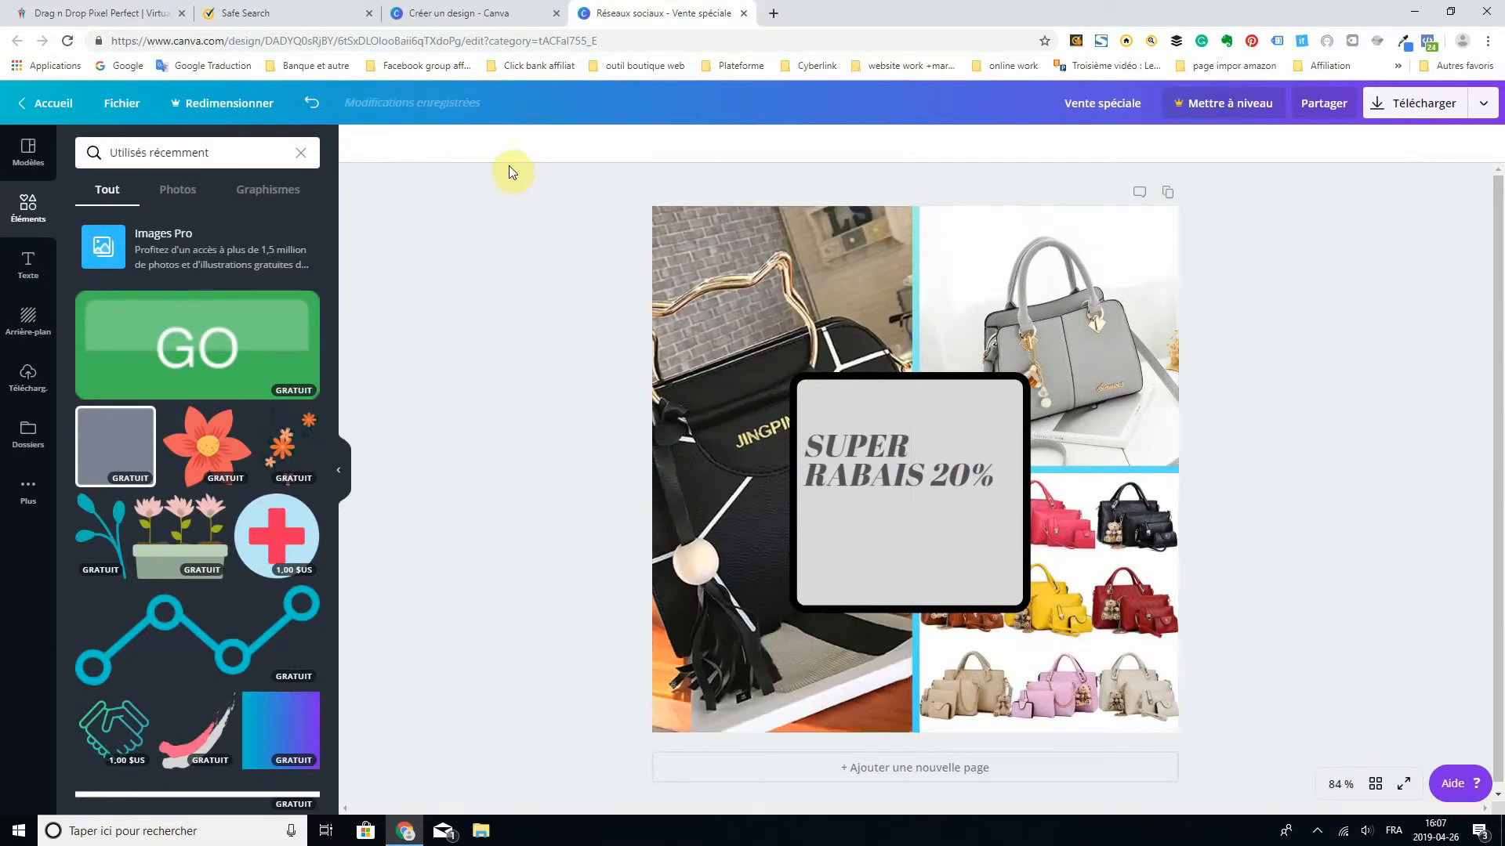
- Set the contrast of the black JINGPIN handbag photo to 56 and leave the rest of its adjustments untouched
{"action": "left_click", "coordinate": [793, 287]}
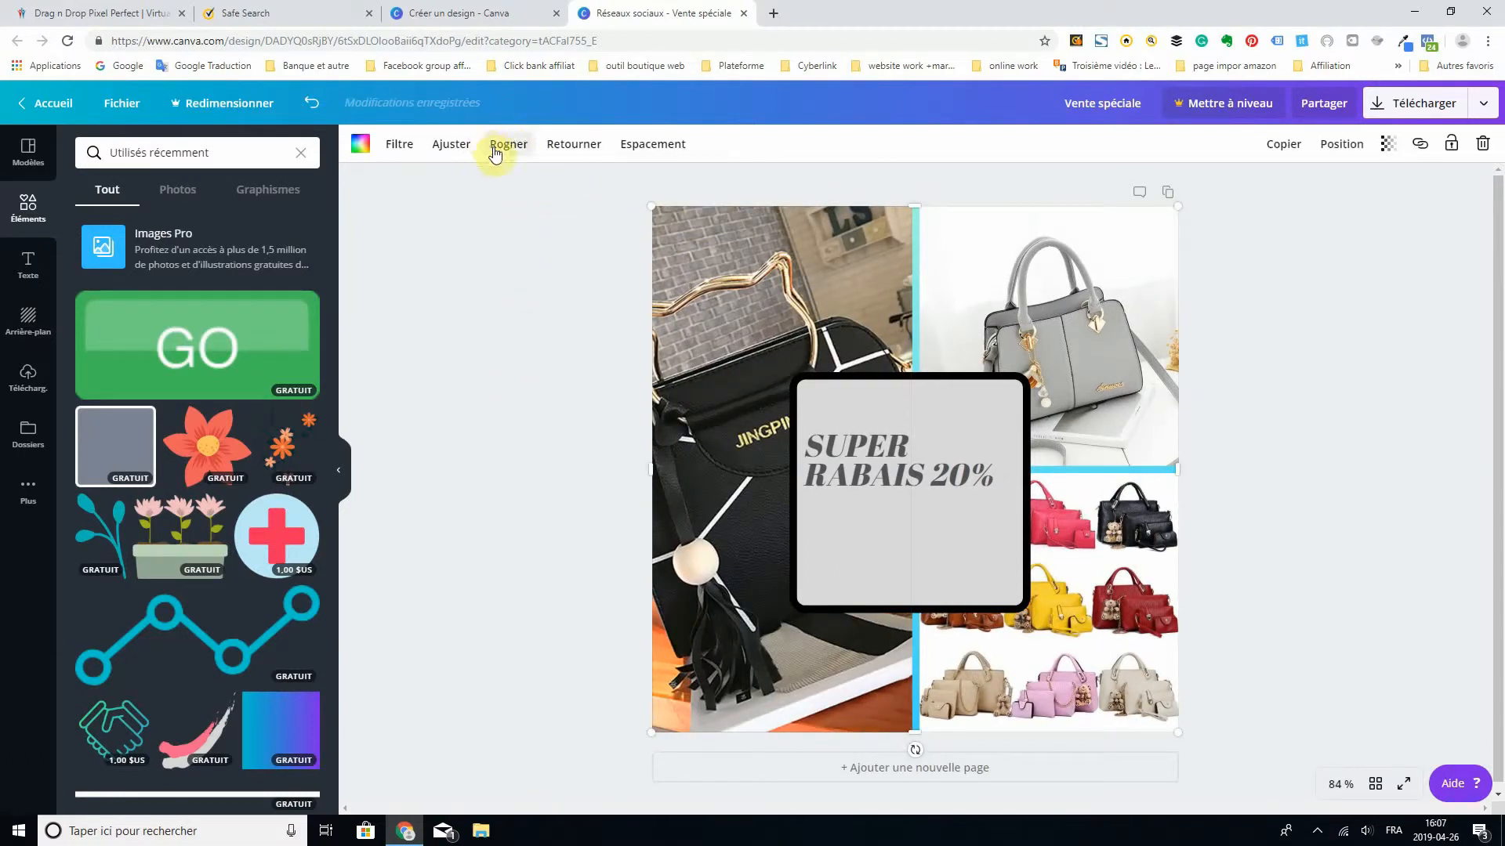
{"action": "left_click", "coordinate": [509, 145]}
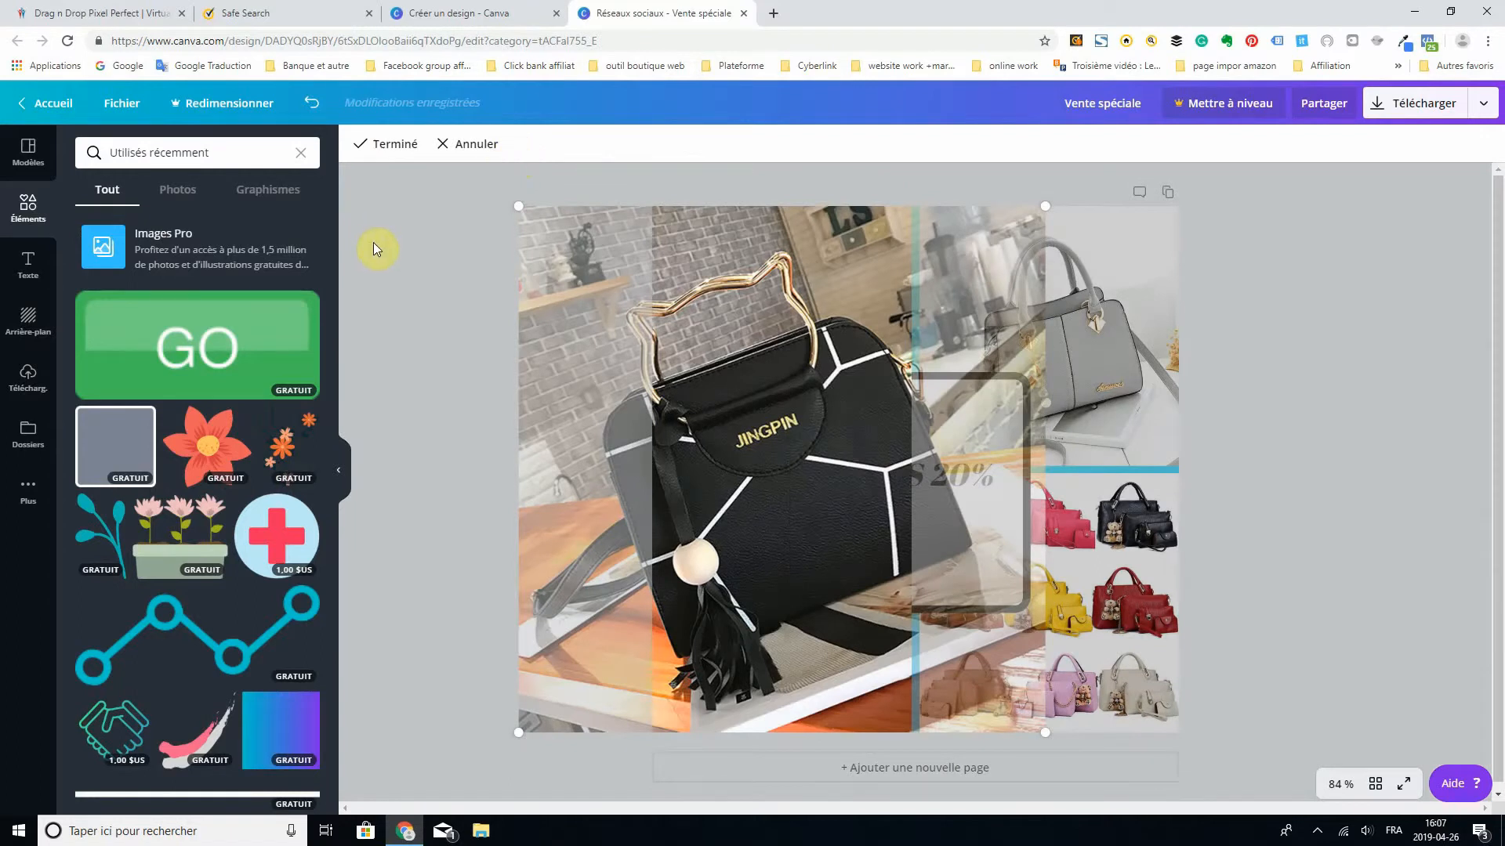
{"action": "left_click", "coordinate": [404, 247]}
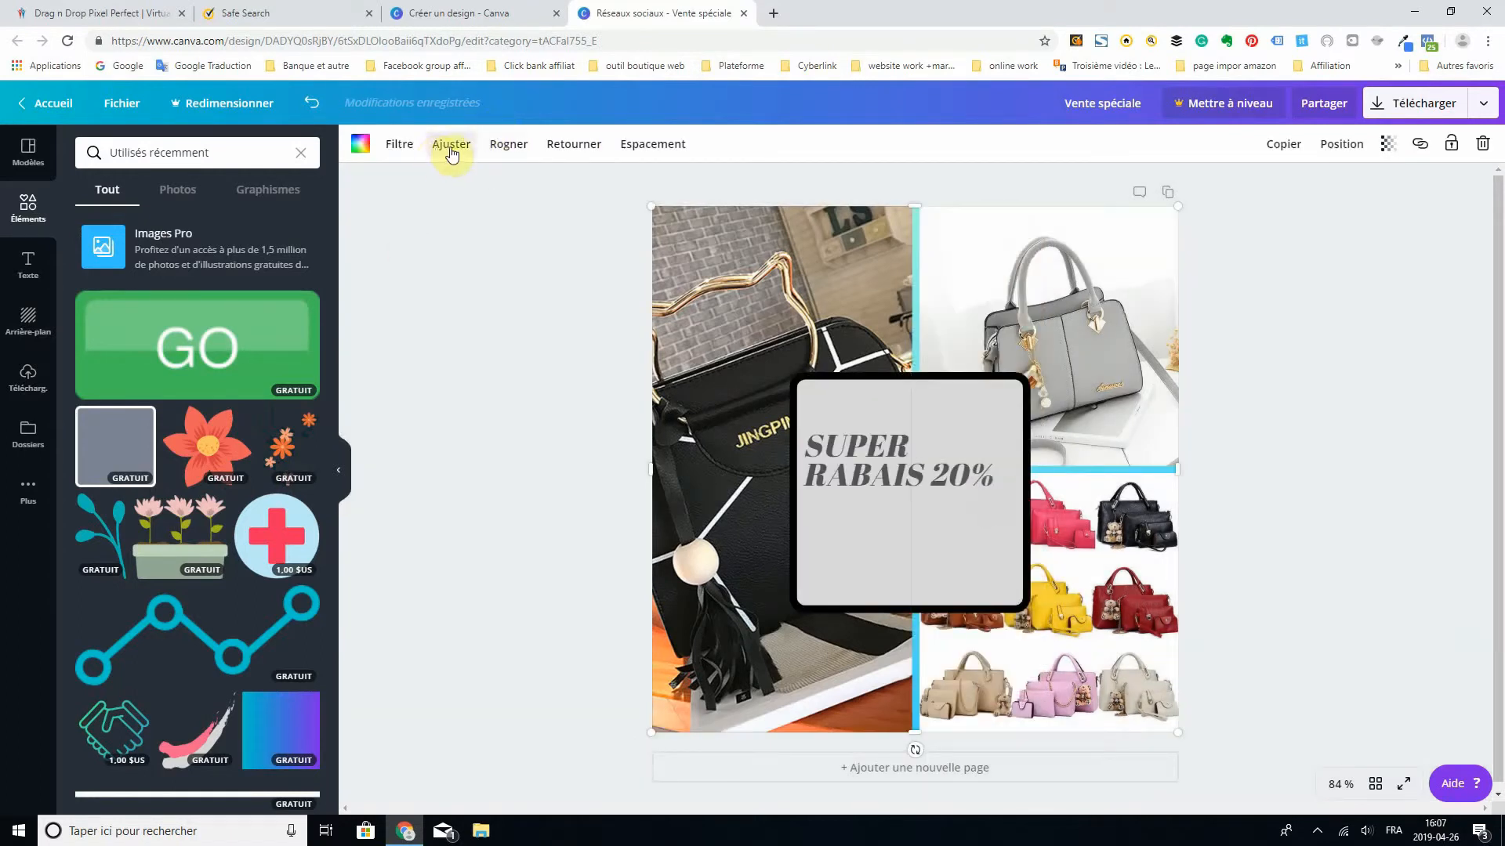
{"action": "left_click", "coordinate": [452, 149]}
{"action": "left_click_drag", "start_coordinate": [218, 218], "coordinate": [259, 225]}
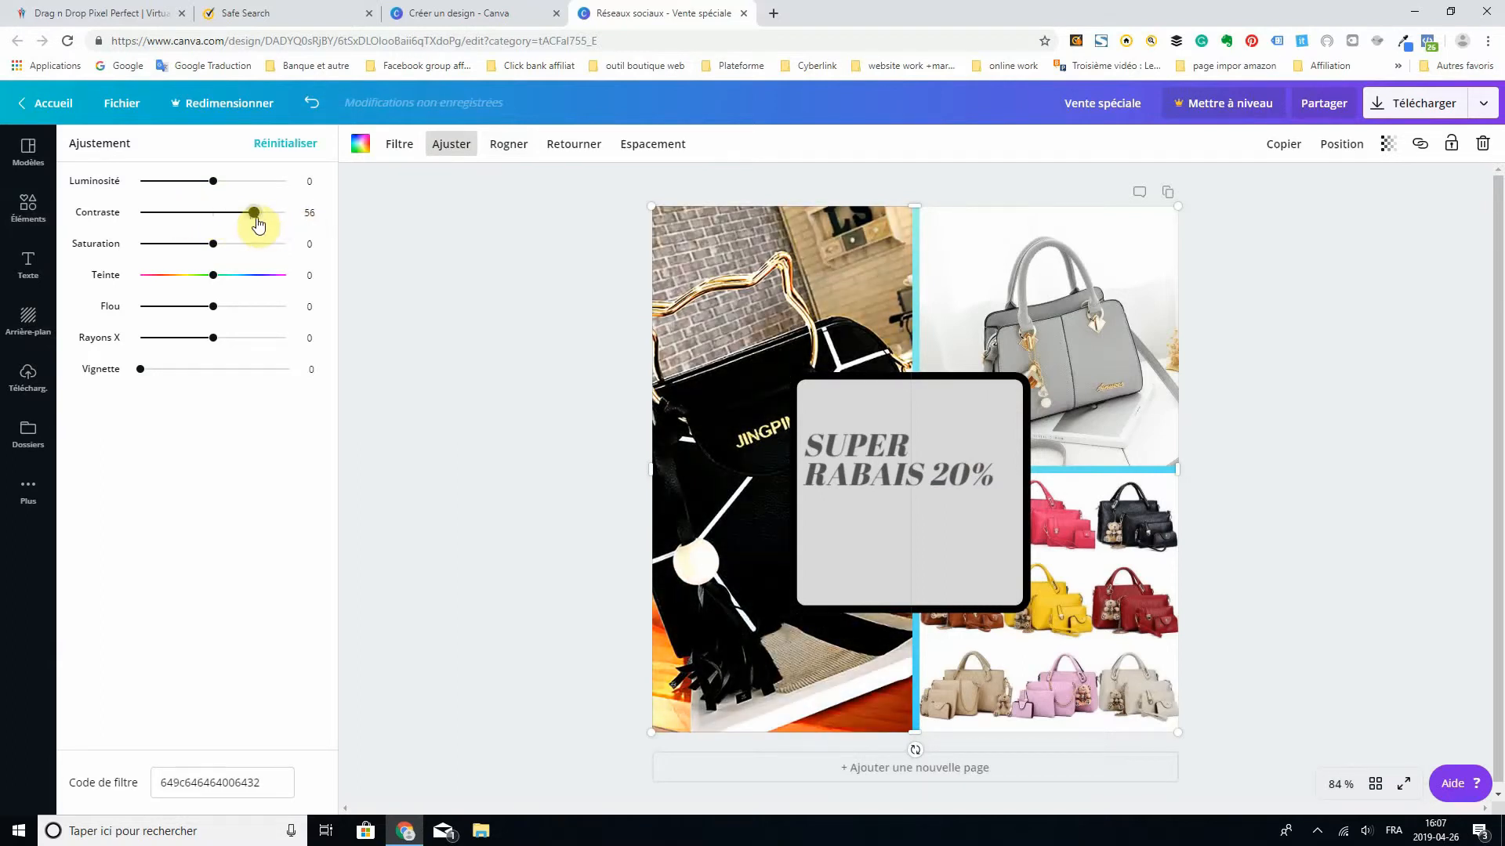
{"action": "left_click", "coordinate": [575, 299]}
{"action": "left_click", "coordinate": [466, 298]}
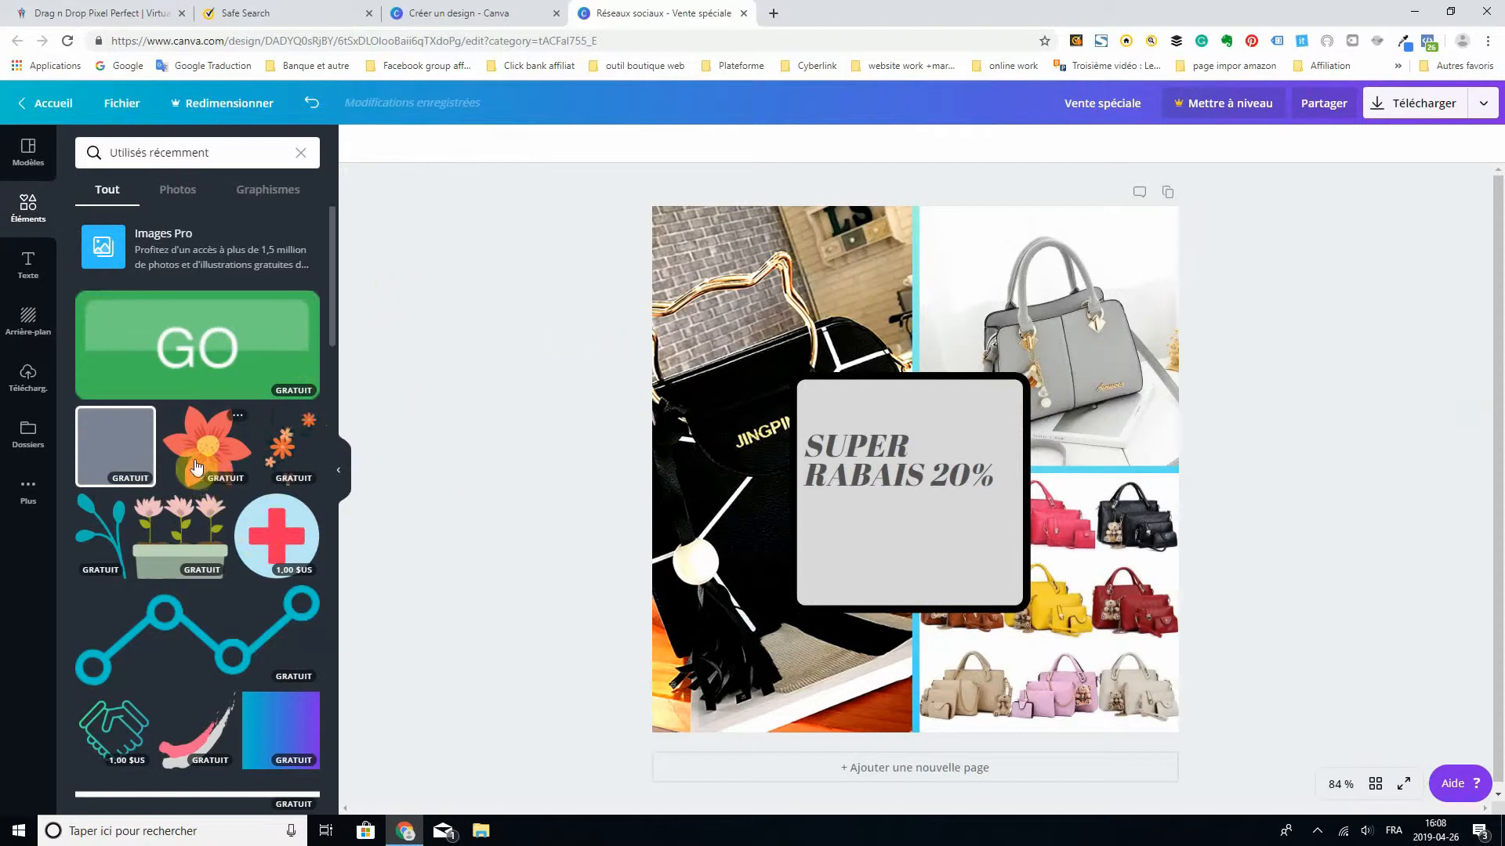
- Add the red flower illustration, shrink it to roughly the square's width and place it just above the bordered grey square
{"action": "left_click", "coordinate": [217, 442]}
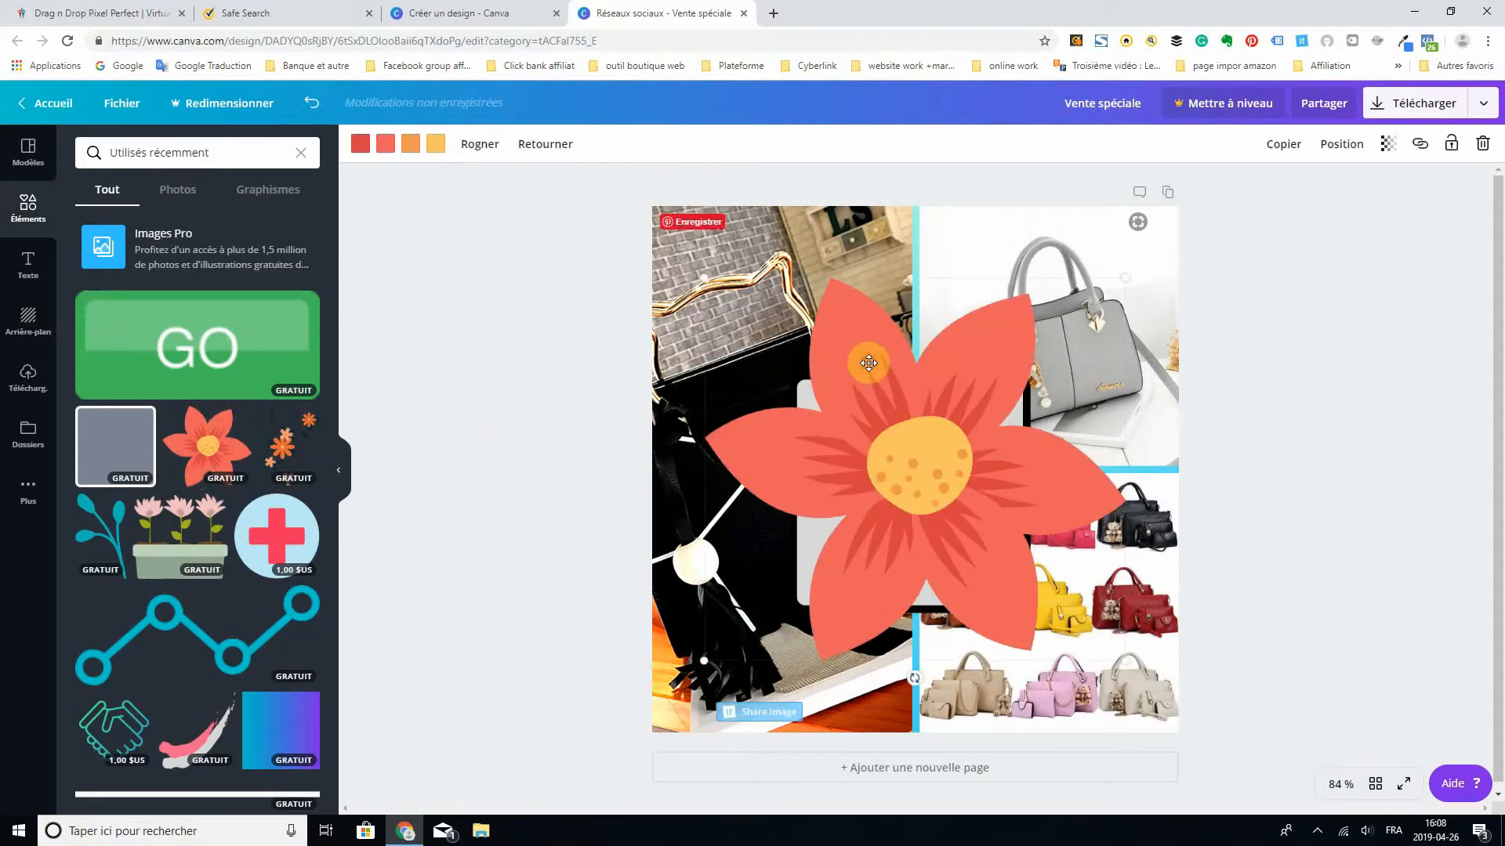
{"action": "left_click_drag", "start_coordinate": [846, 326], "coordinate": [871, 289]}
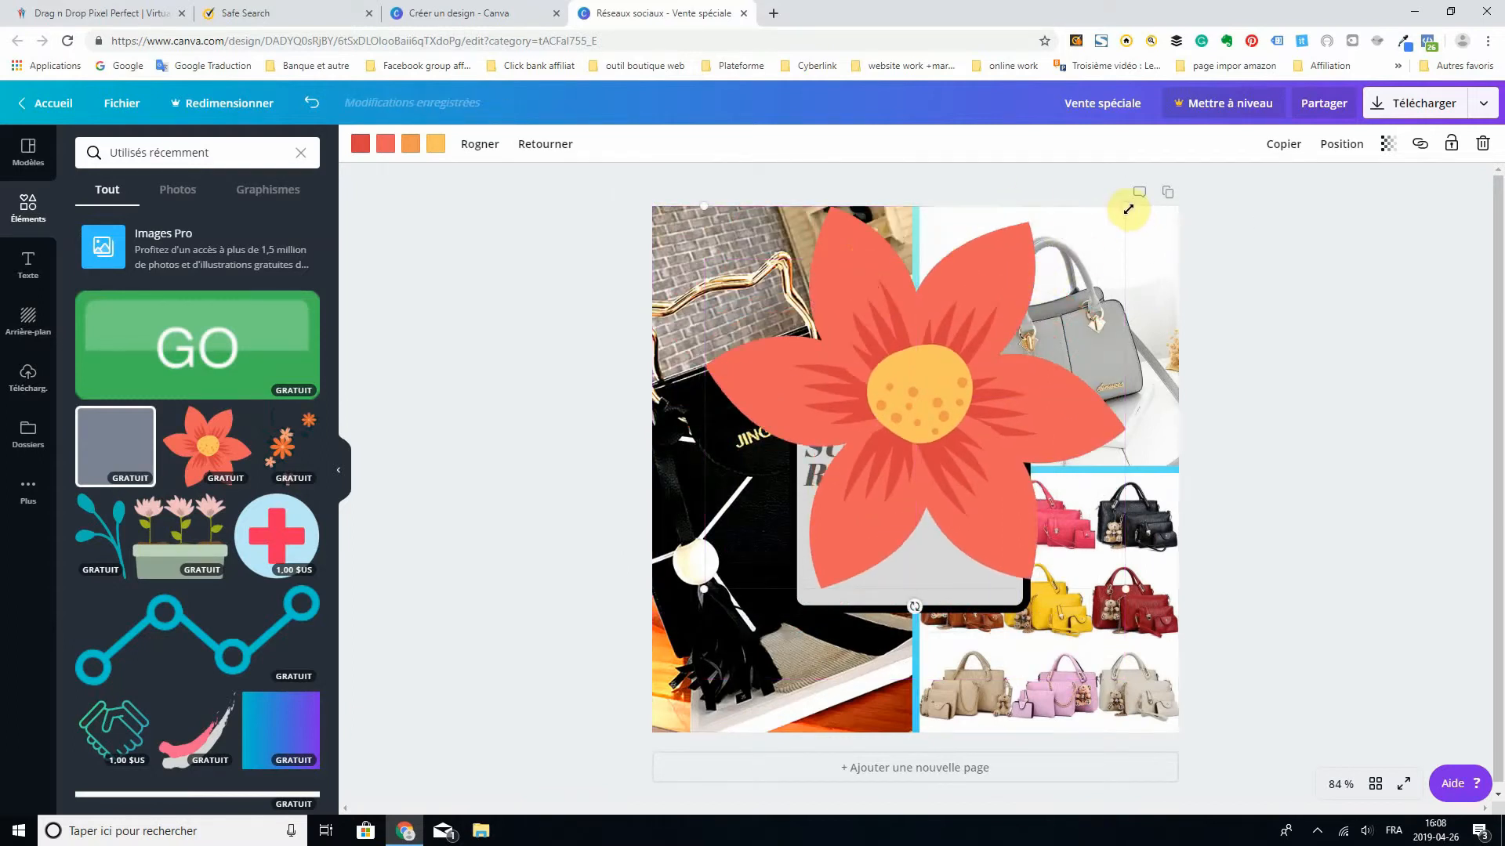
{"action": "left_click_drag", "start_coordinate": [1117, 217], "coordinate": [926, 388]}
{"action": "left_click_drag", "start_coordinate": [832, 469], "coordinate": [957, 492]}
{"action": "left_click_drag", "start_coordinate": [962, 409], "coordinate": [938, 189]}
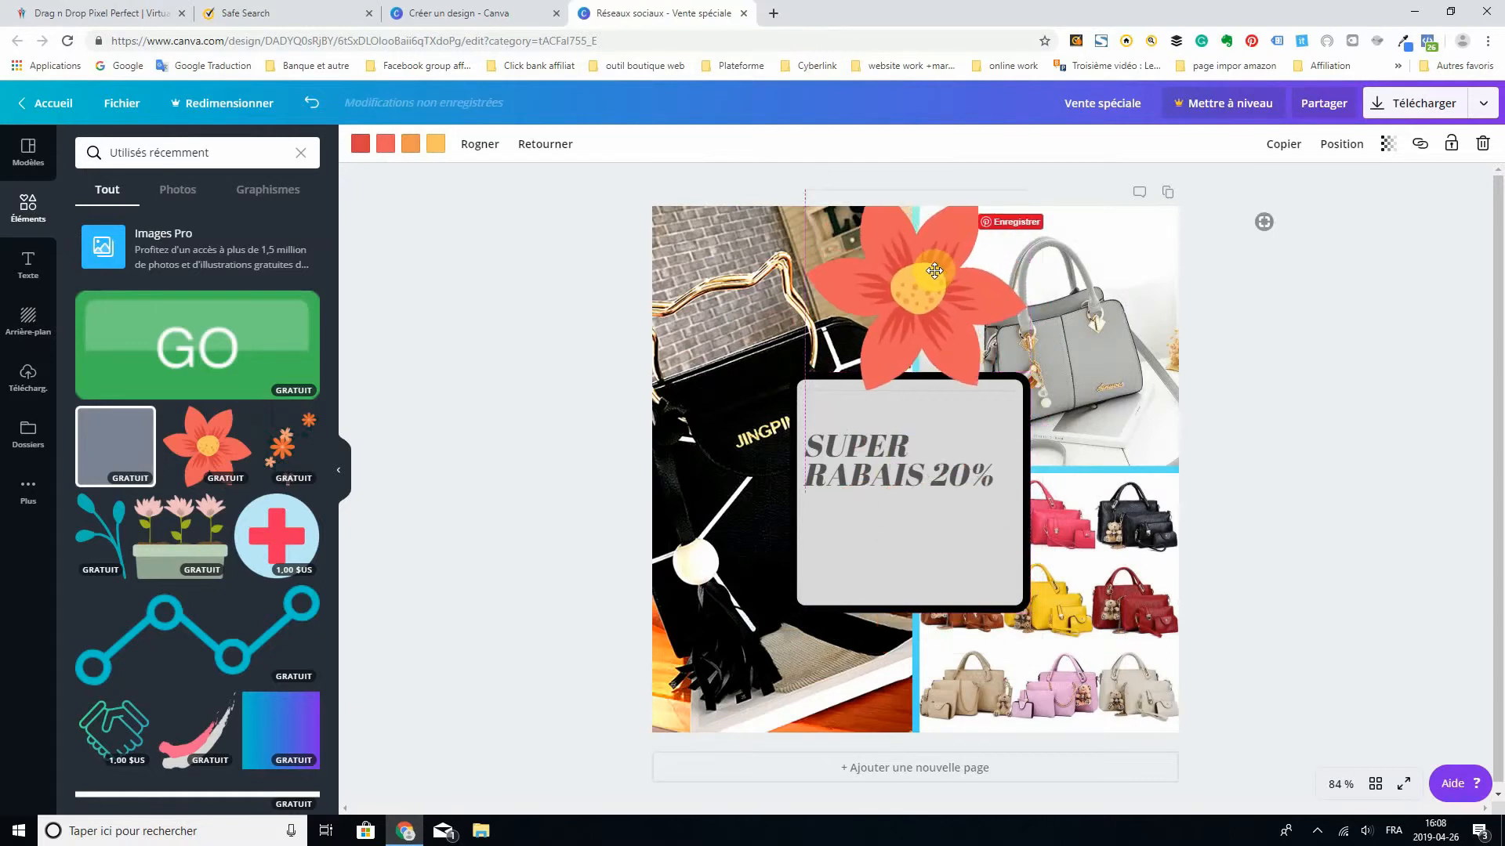
- Recolour the flower with a #737373 centre, mid-grey dots, light grey petals and black streaks
{"action": "left_click", "coordinate": [436, 144]}
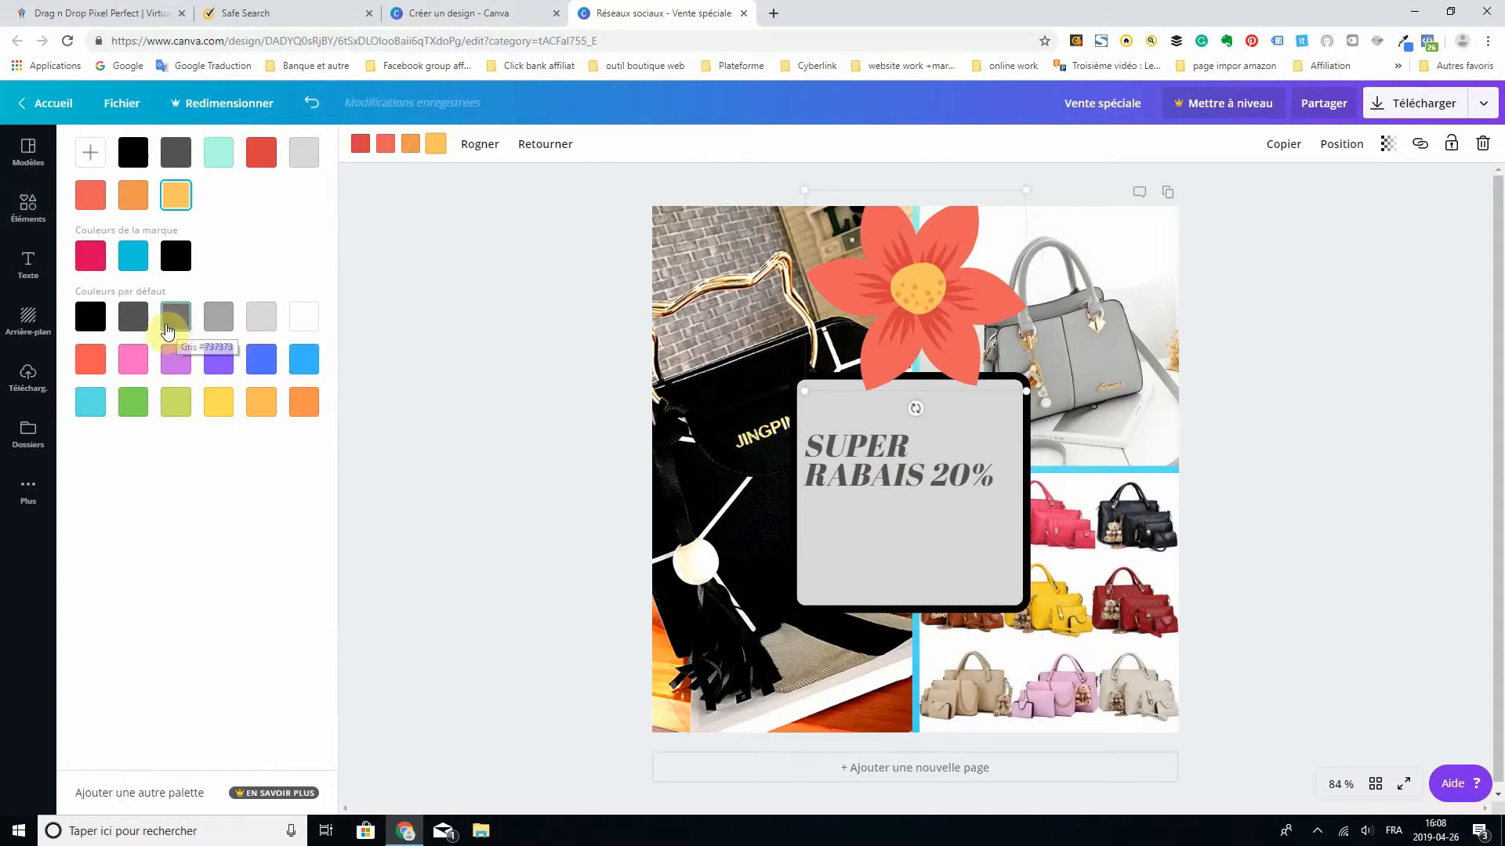
{"action": "left_click", "coordinate": [180, 327]}
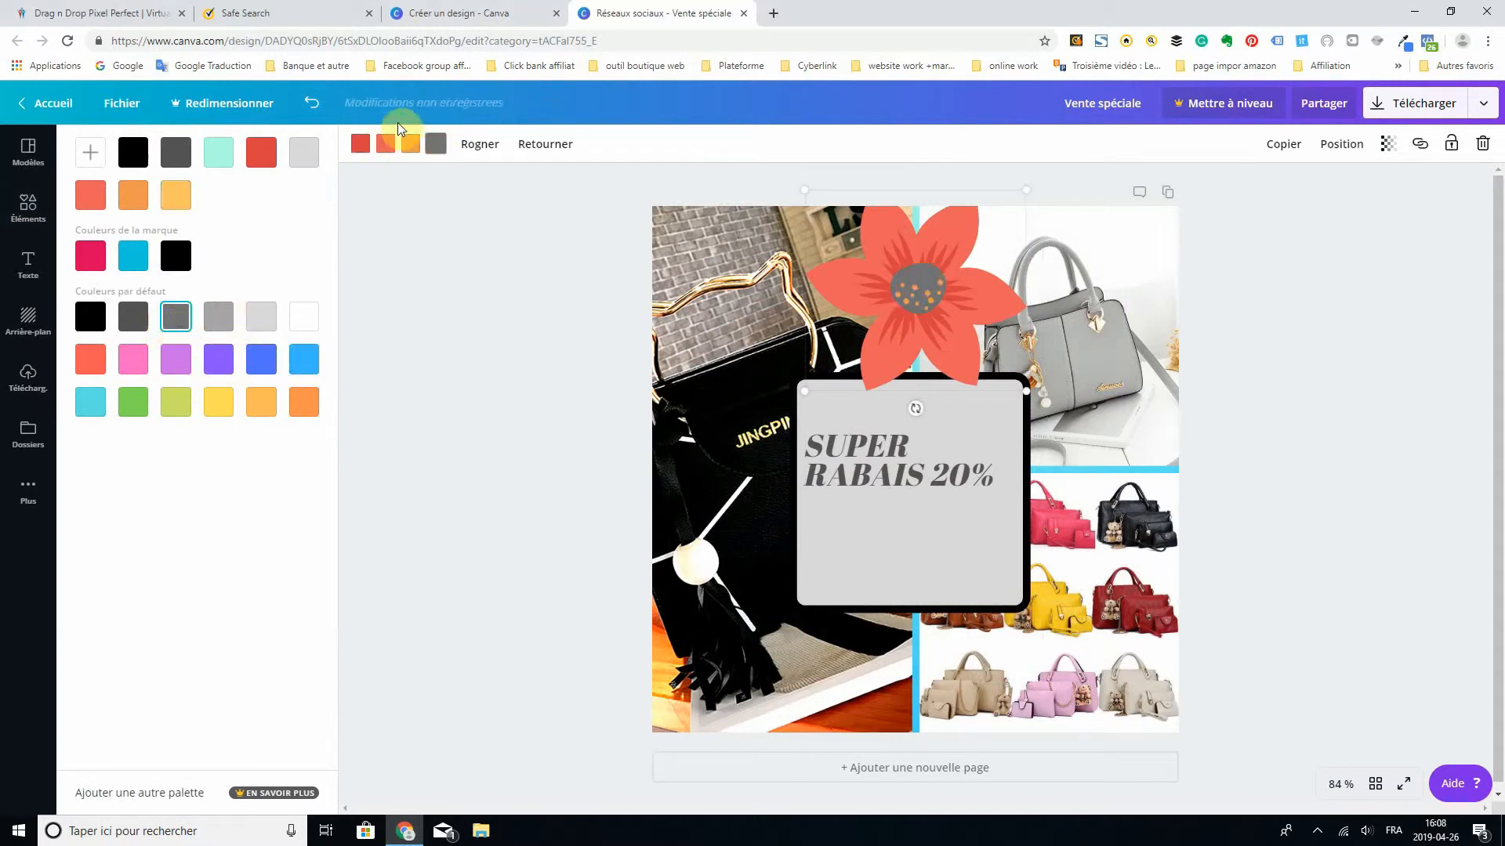
{"action": "left_click", "coordinate": [219, 319]}
{"action": "left_click", "coordinate": [386, 145]}
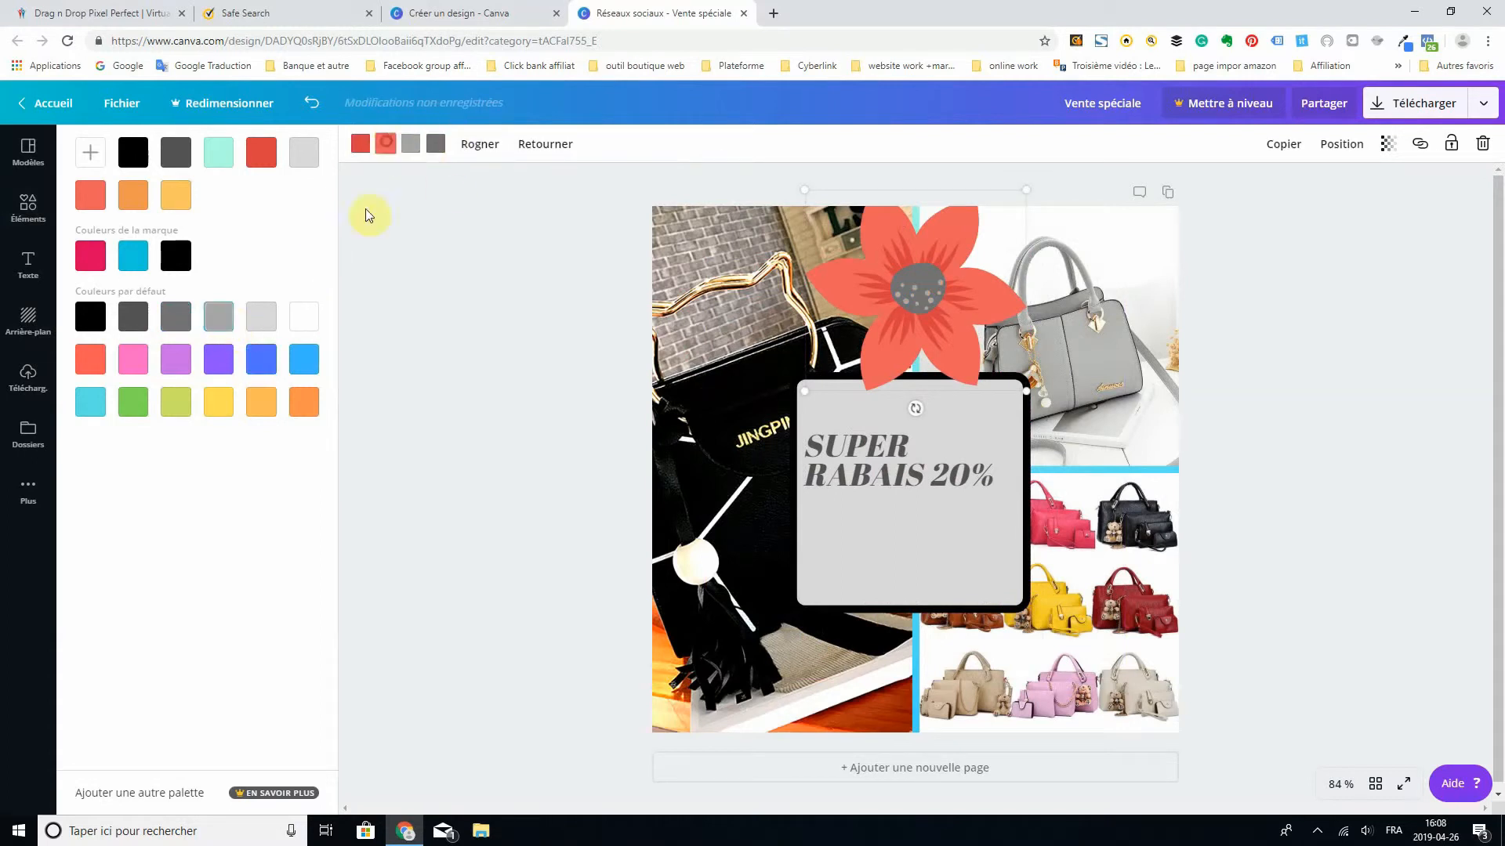
{"action": "left_click", "coordinate": [262, 314]}
{"action": "left_click", "coordinate": [362, 145]}
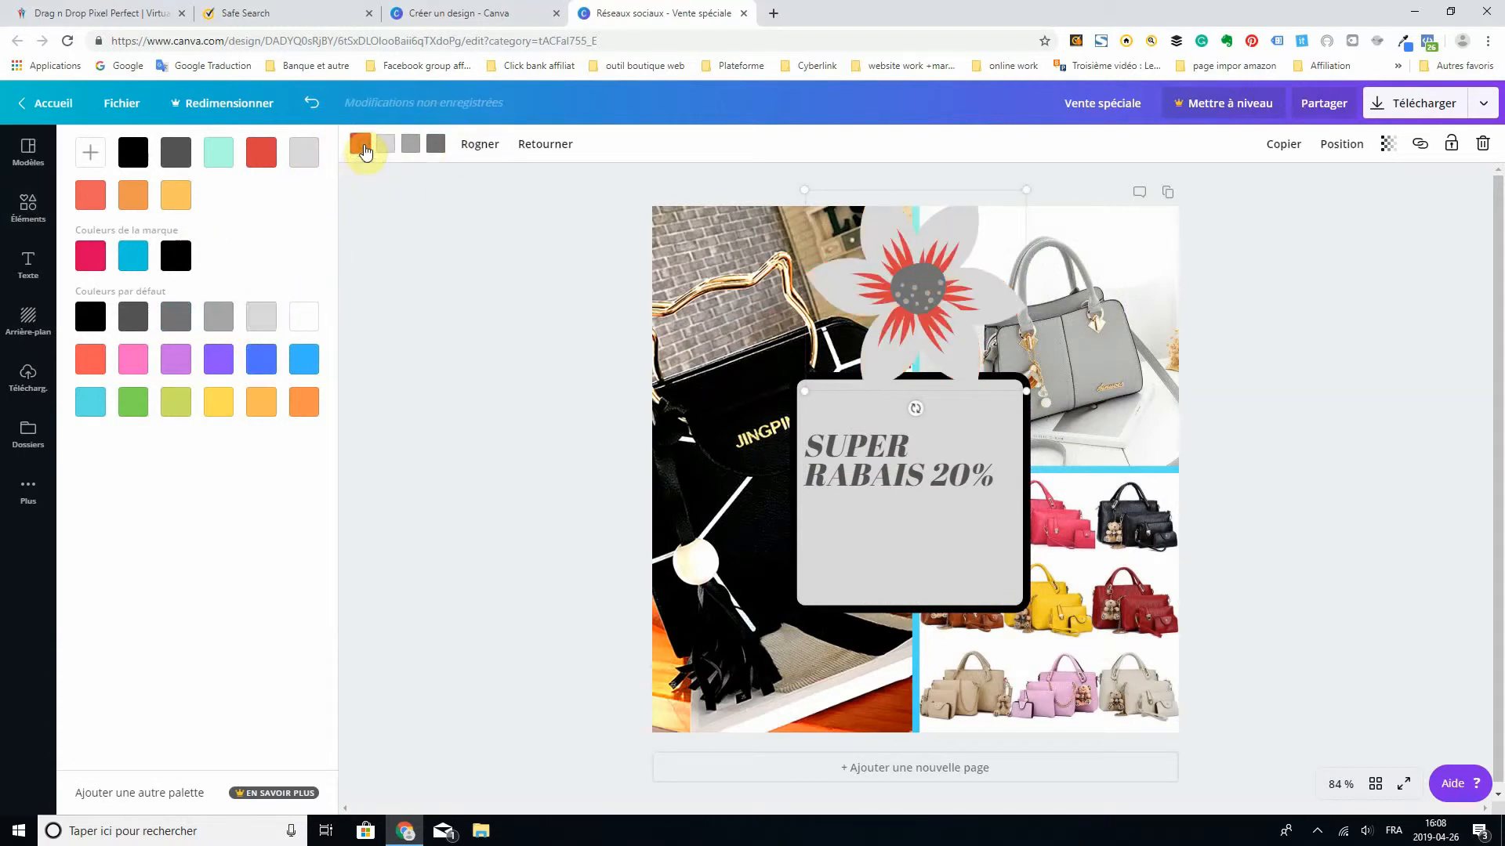
{"action": "left_click", "coordinate": [88, 317]}
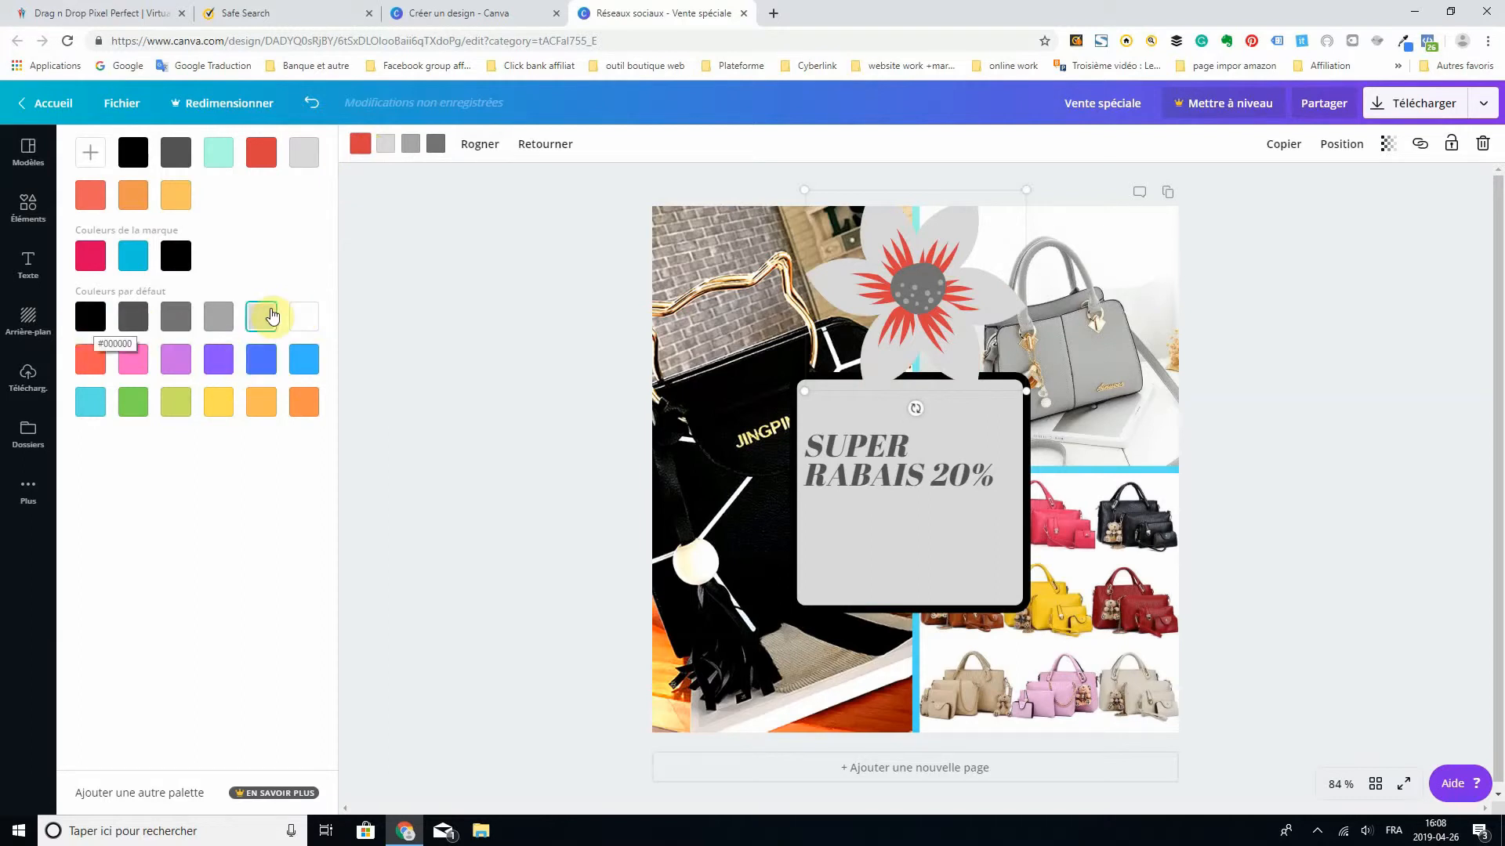
{"action": "left_click", "coordinate": [97, 320]}
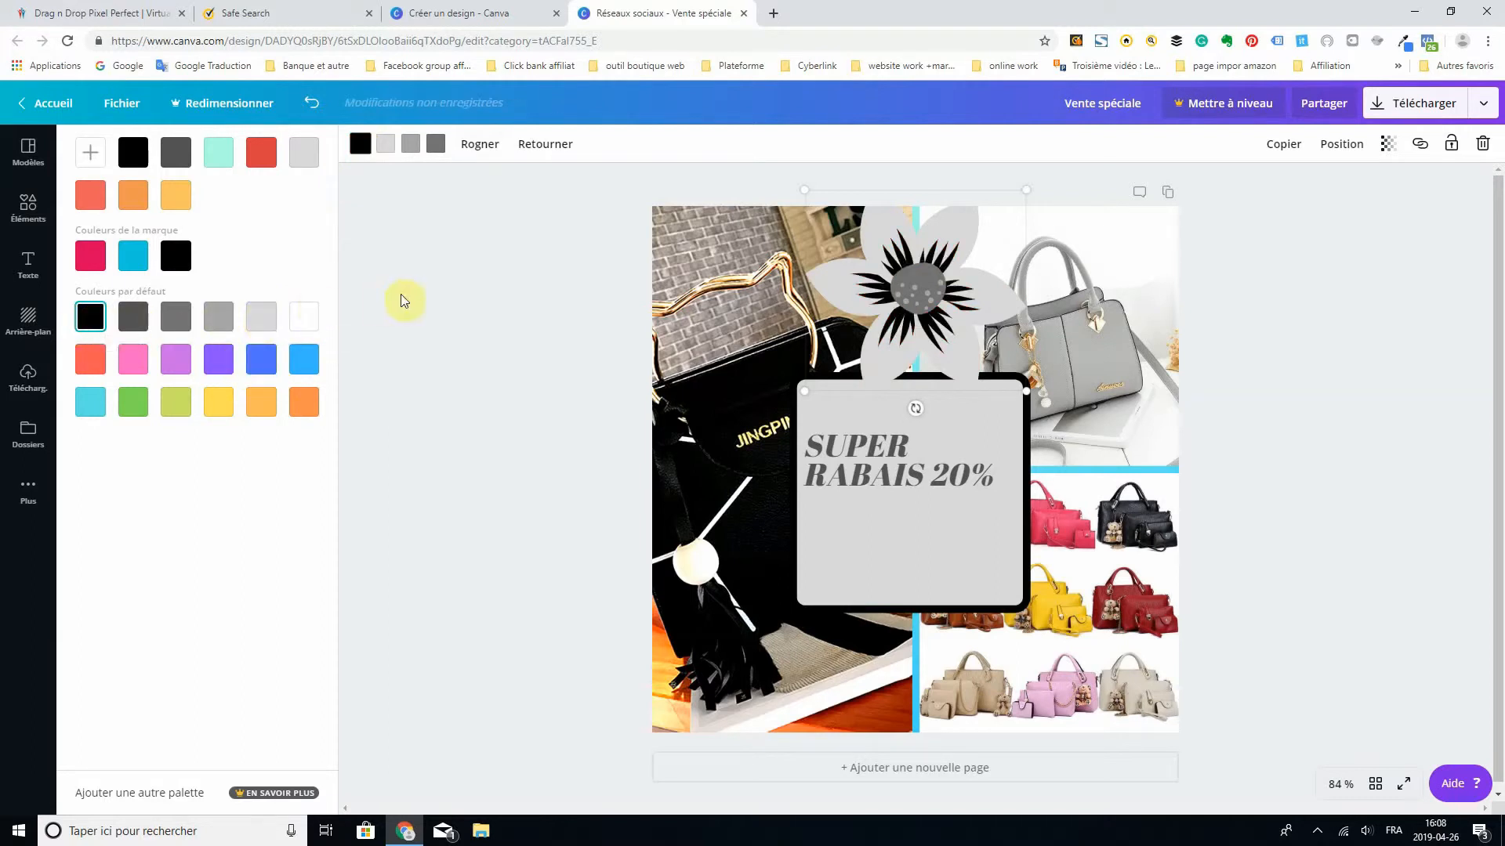
{"action": "left_click", "coordinate": [403, 295]}
- Fine-tune the recoloured flower's position above the bordered grey square
{"action": "mouse_move", "coordinate": [919, 271]}
{"action": "left_mouse_down"}
{"action": "mouse_move", "coordinate": [1082, 299]}
{"action": "mouse_move", "coordinate": [1100, 288]}
{"action": "mouse_move", "coordinate": [911, 257]}
{"action": "mouse_move", "coordinate": [919, 266]}
{"action": "left_mouse_up"}
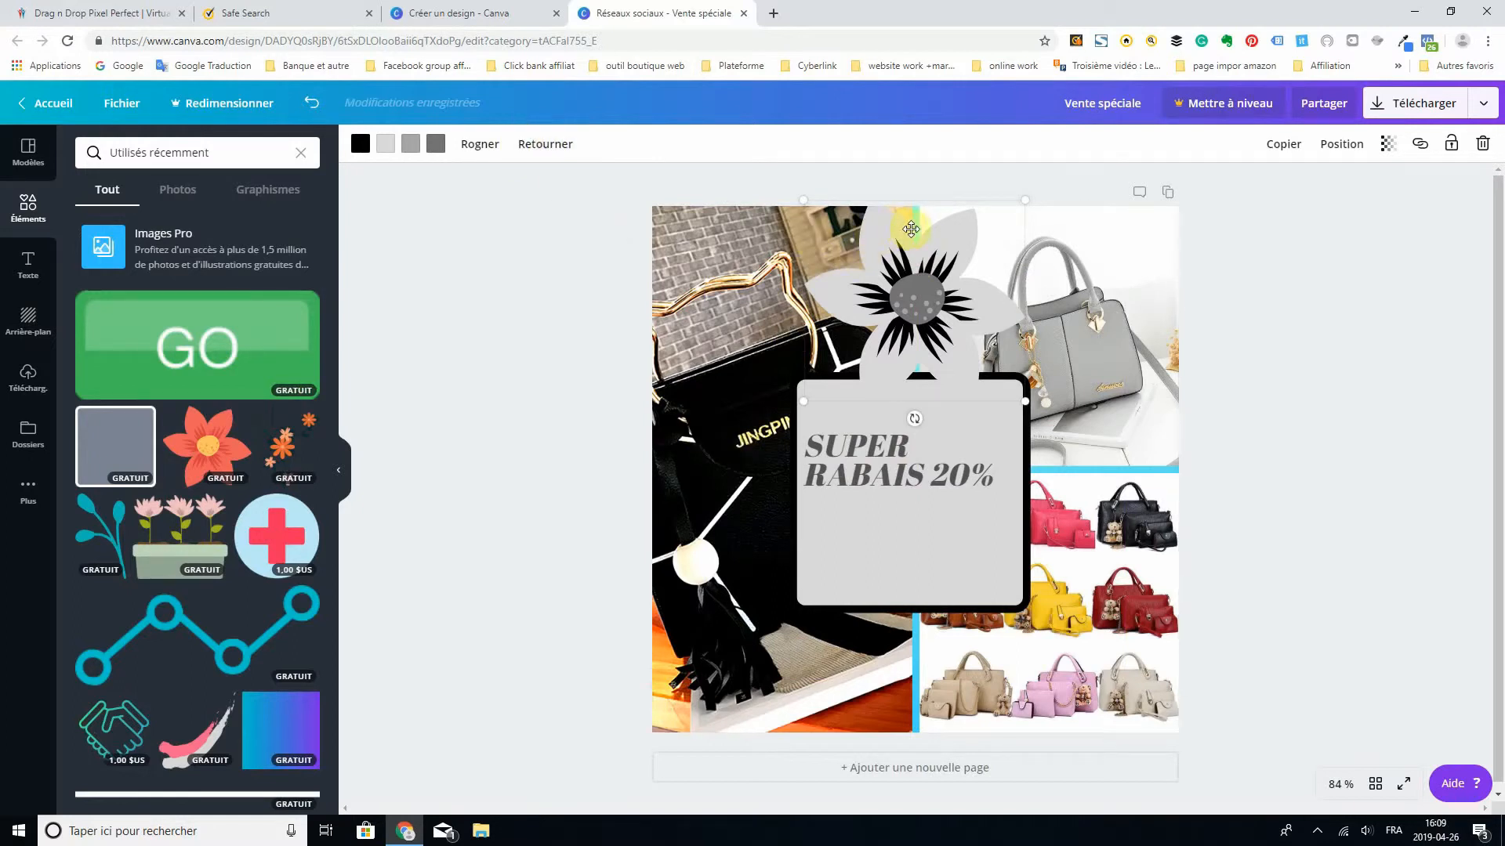
{"action": "mouse_move", "coordinate": [915, 244]}
{"action": "left_mouse_down"}
{"action": "mouse_move", "coordinate": [897, 210]}
{"action": "mouse_move", "coordinate": [916, 226]}
{"action": "left_mouse_up"}
{"action": "left_click", "coordinate": [1141, 467]}
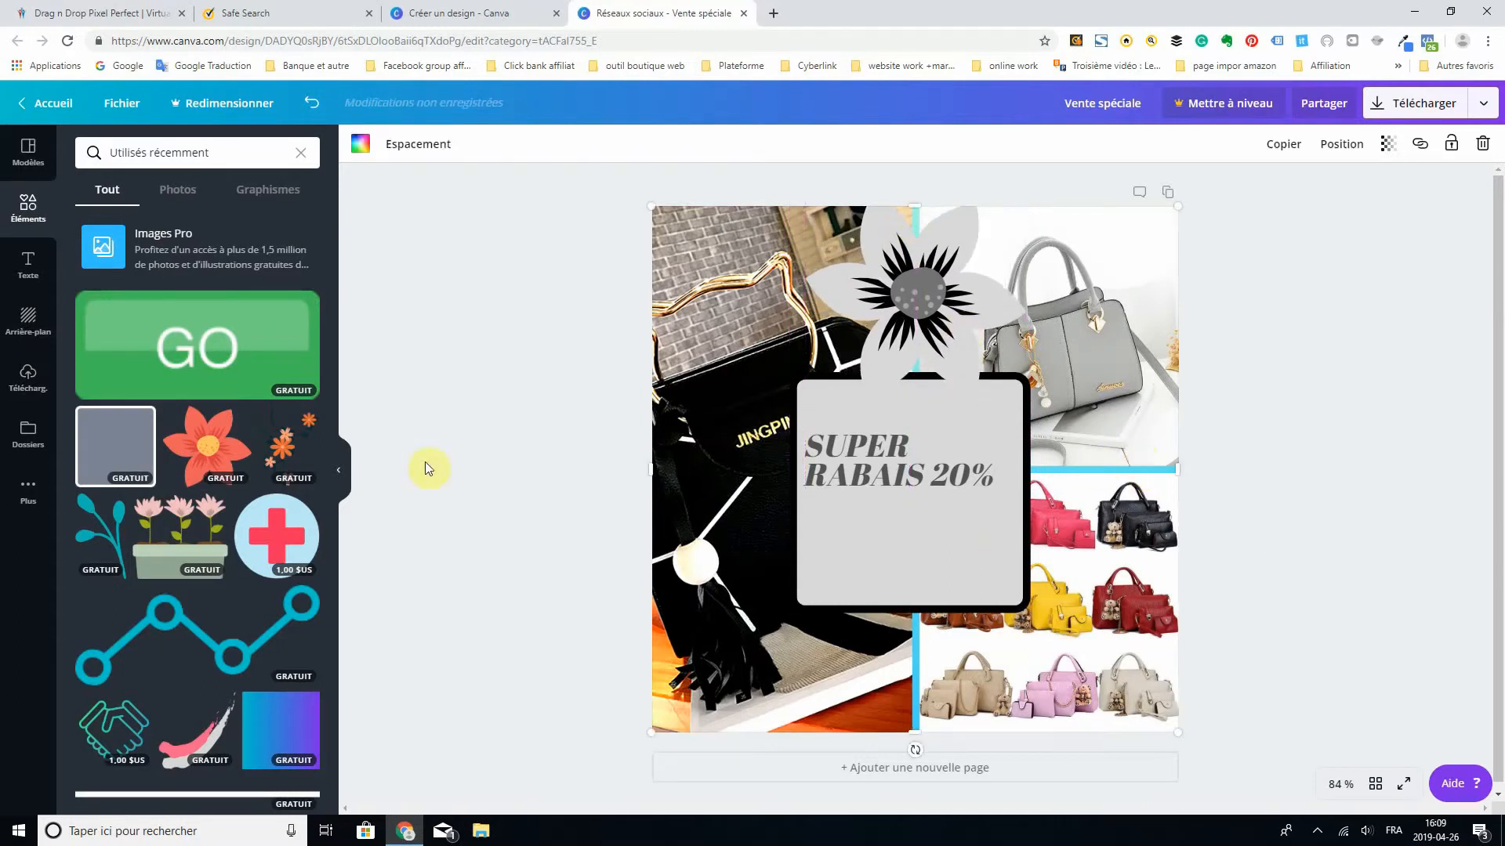
- Apply the dark grey gradient background and shrink the photo grid inside the page so the background frames it
{"action": "left_click", "coordinate": [28, 322]}
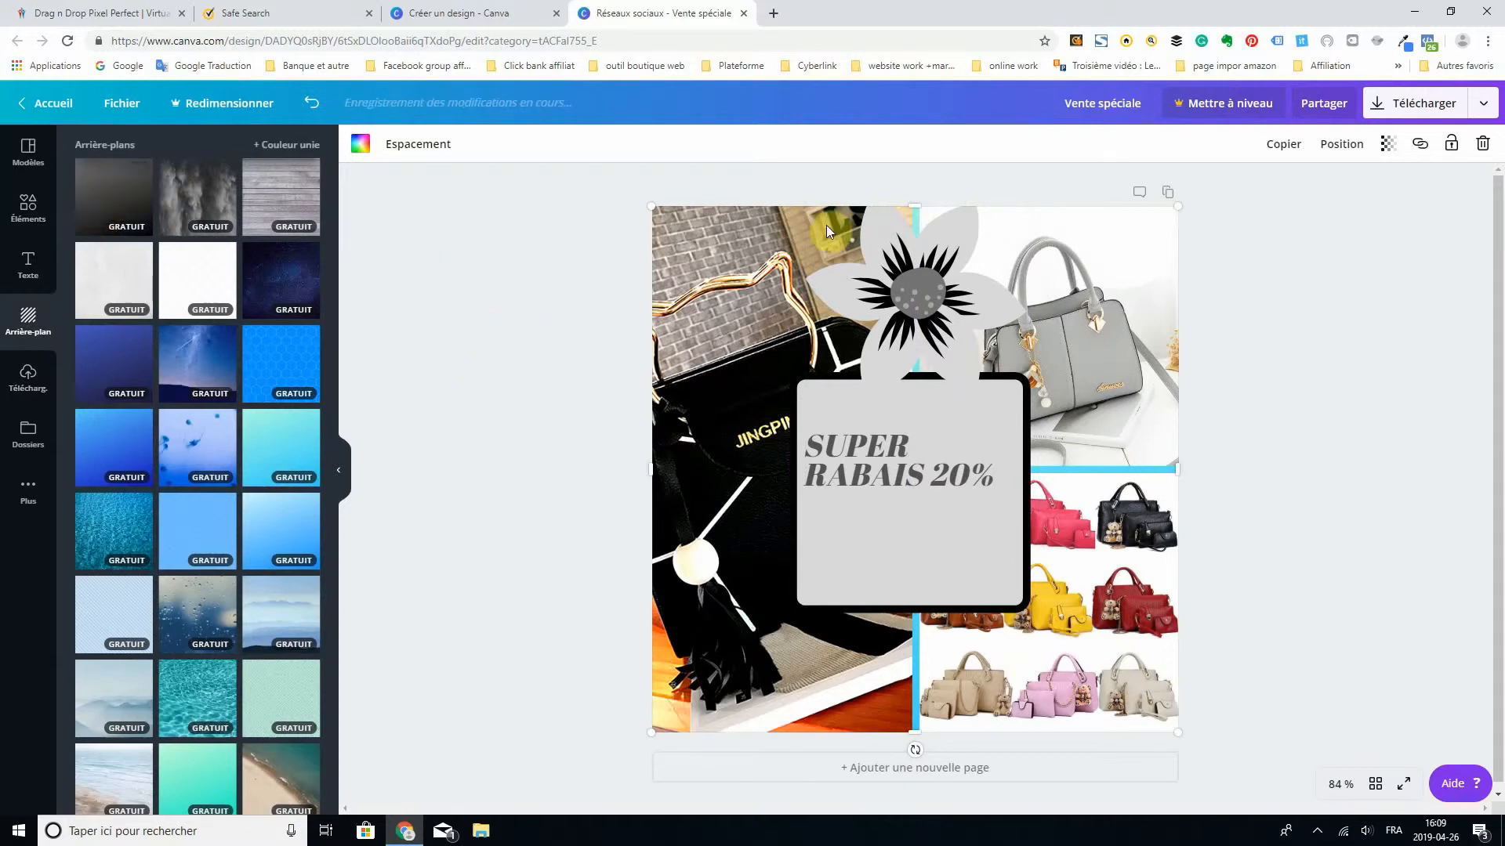
{"action": "left_click_drag", "start_coordinate": [1155, 248], "coordinate": [1160, 329]}
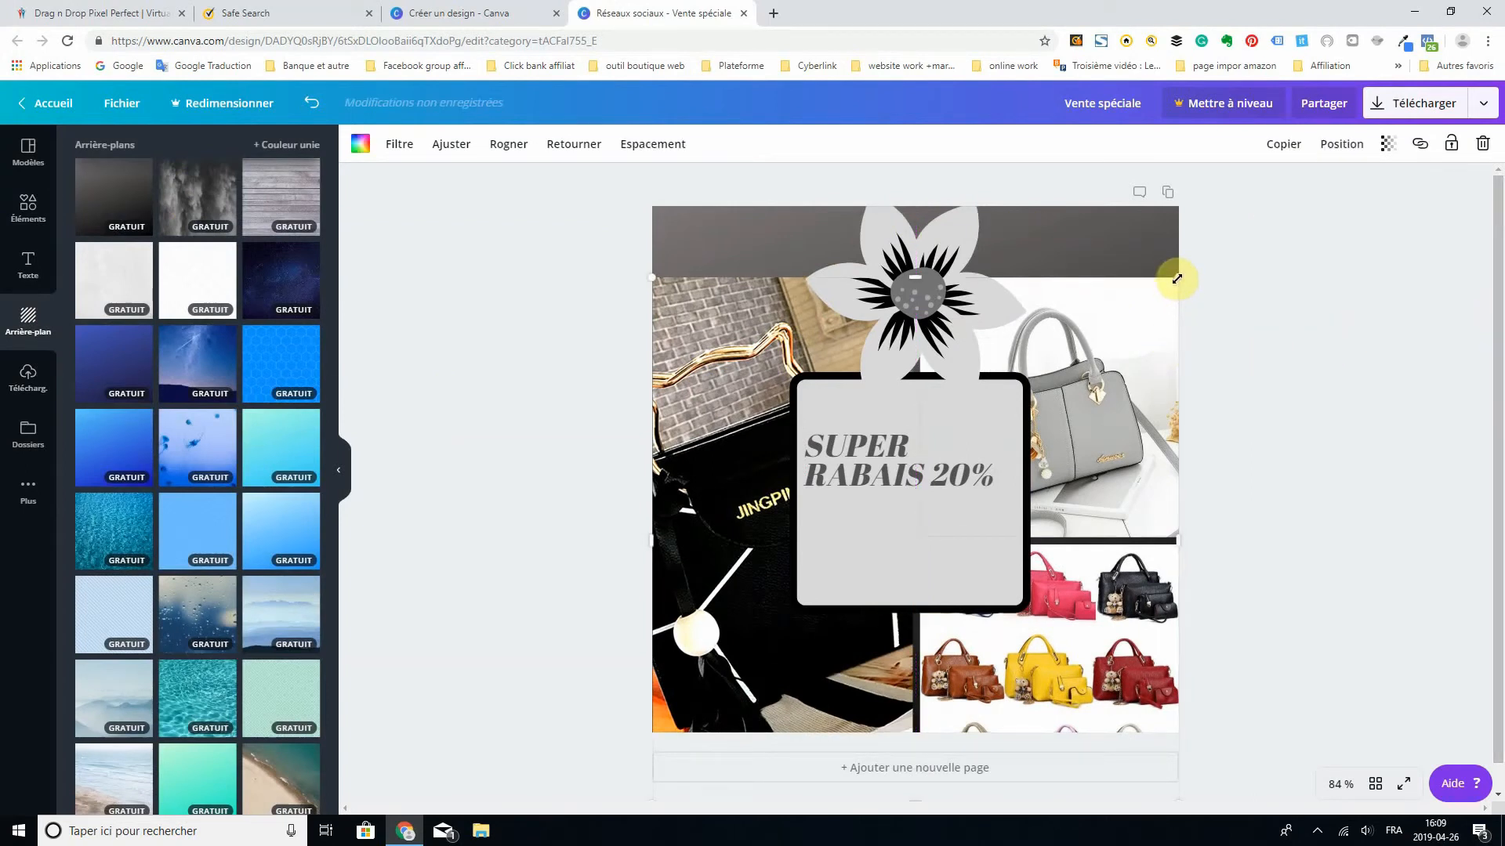
{"action": "left_click_drag", "start_coordinate": [1167, 288], "coordinate": [1149, 300]}
{"action": "left_click_drag", "start_coordinate": [1135, 311], "coordinate": [1109, 249]}
{"action": "left_click", "coordinate": [1342, 323]}
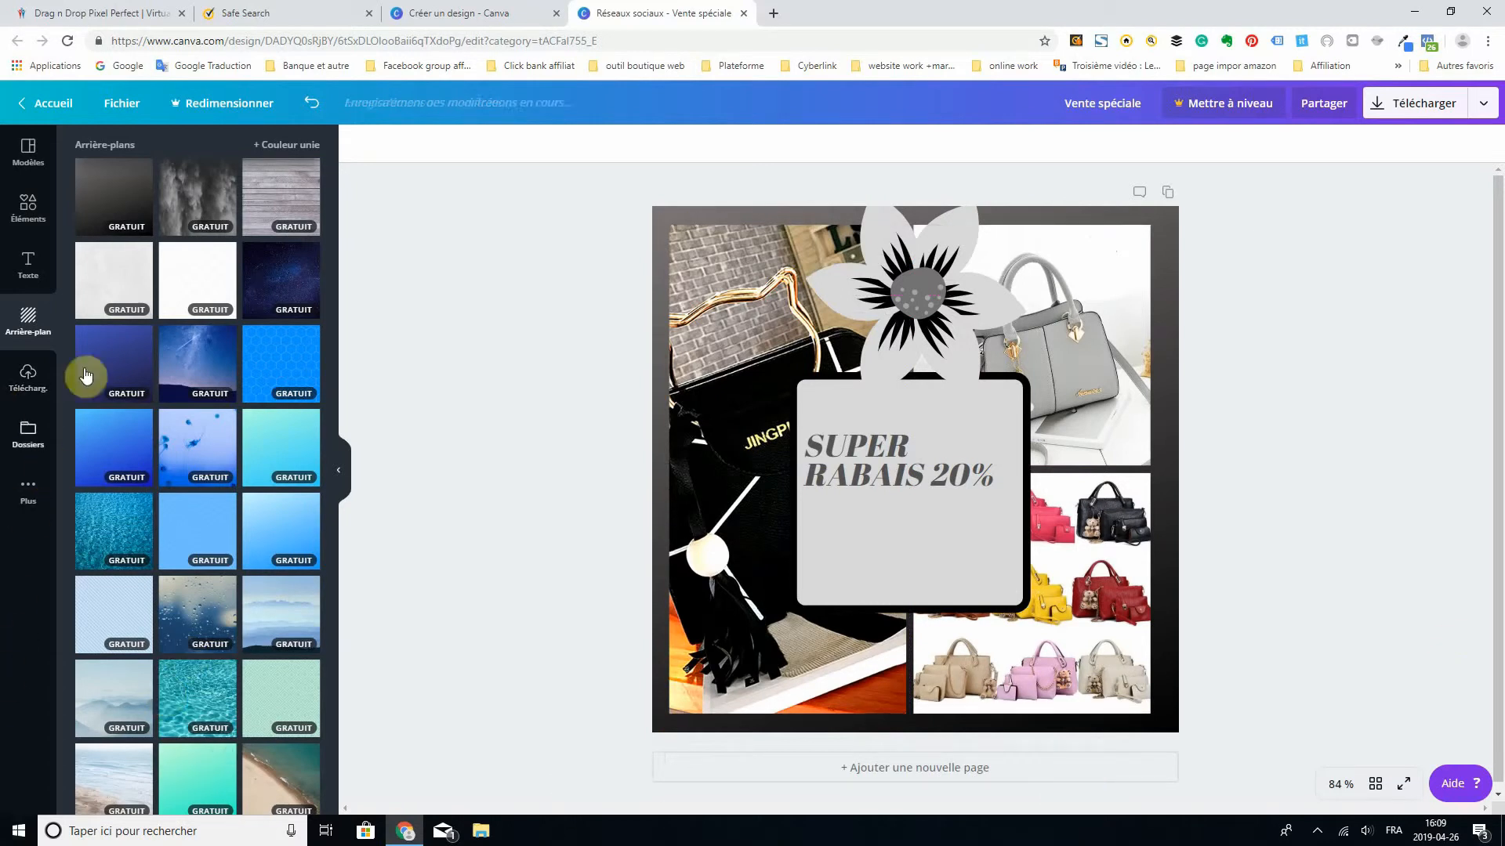
- Browse the social media sale templates
{"action": "left_click", "coordinate": [28, 150]}
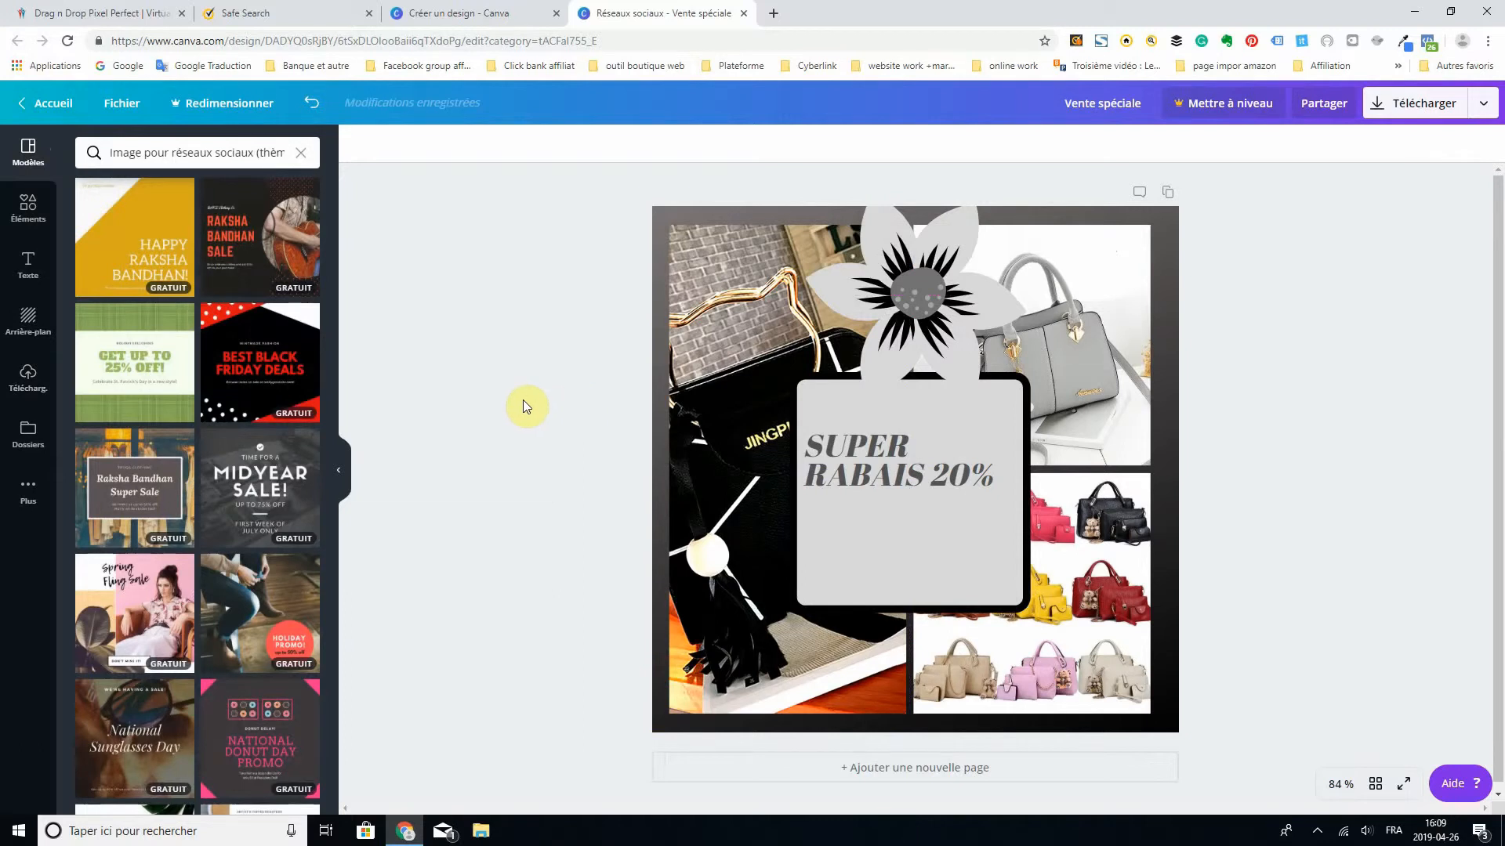
{"action": "scroll", "coordinate": [224, 323], "scroll_direction": "down", "scroll_amount": 2}
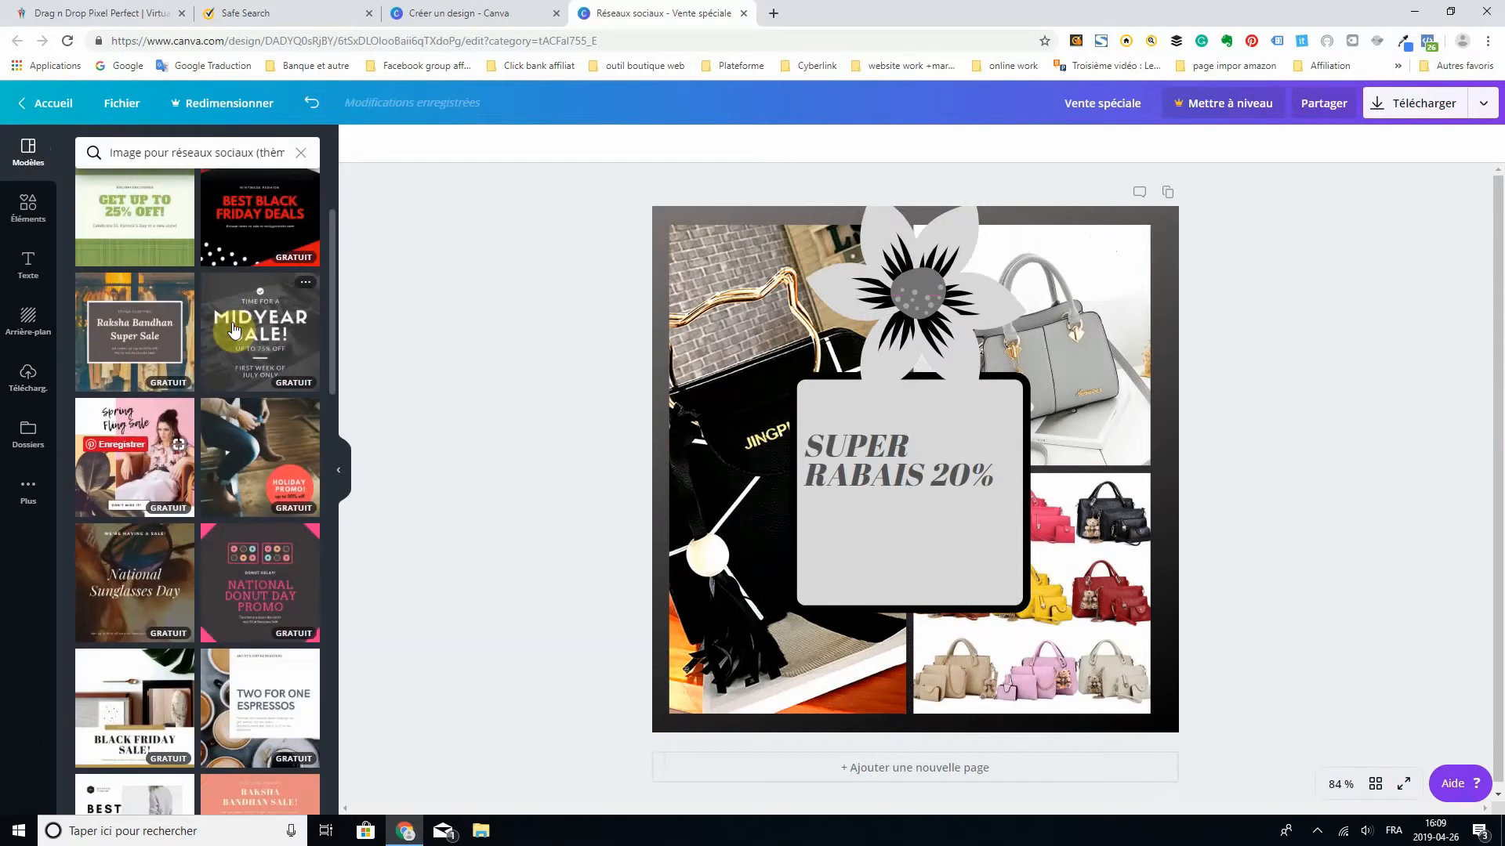
{"action": "scroll", "coordinate": [239, 352], "scroll_direction": "down", "scroll_amount": 3}
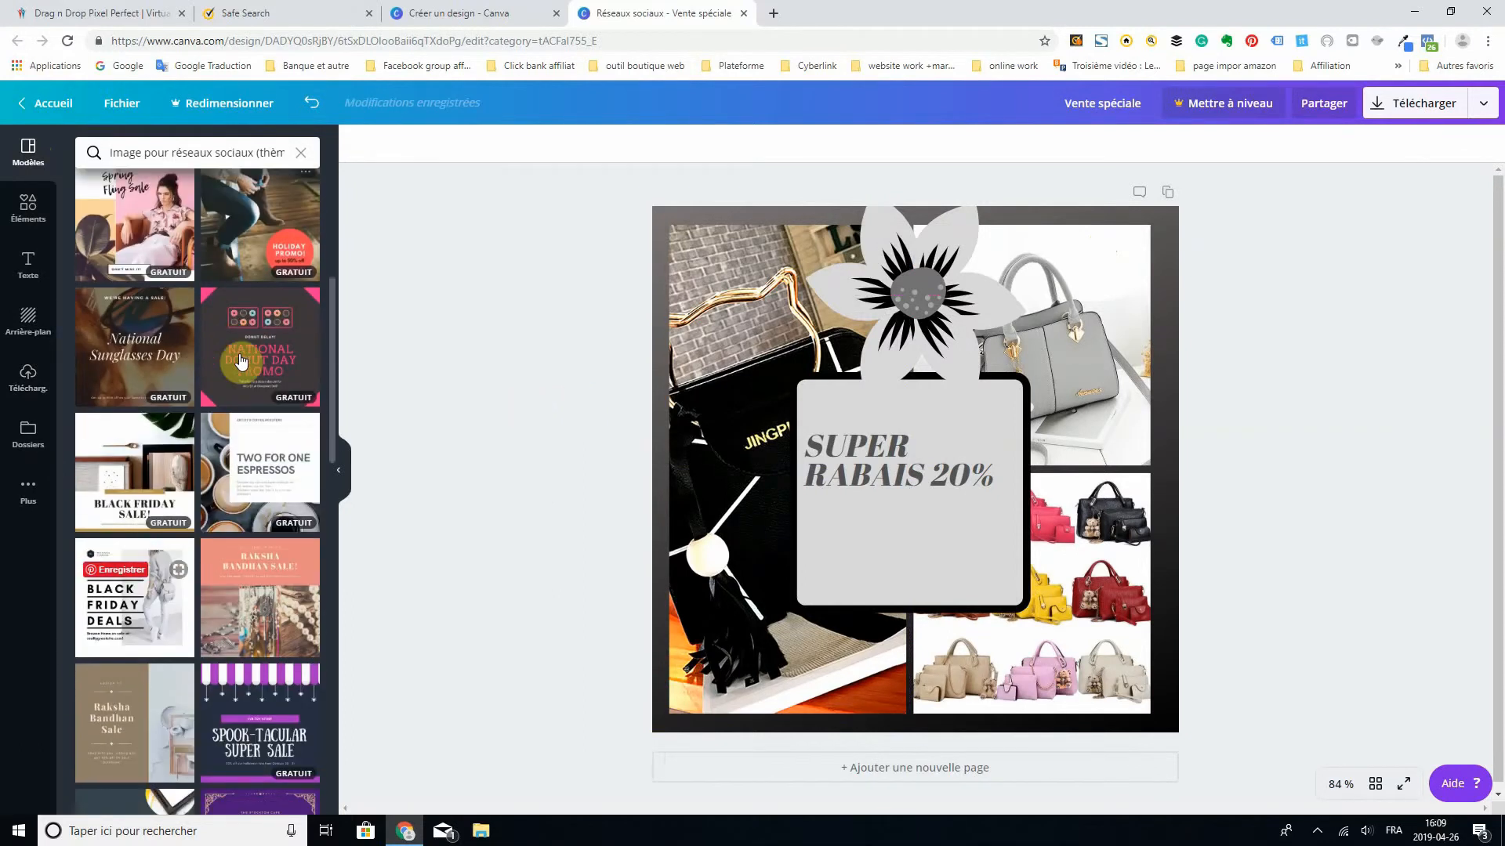
{"action": "scroll", "coordinate": [240, 361], "scroll_direction": "down", "scroll_amount": 6}
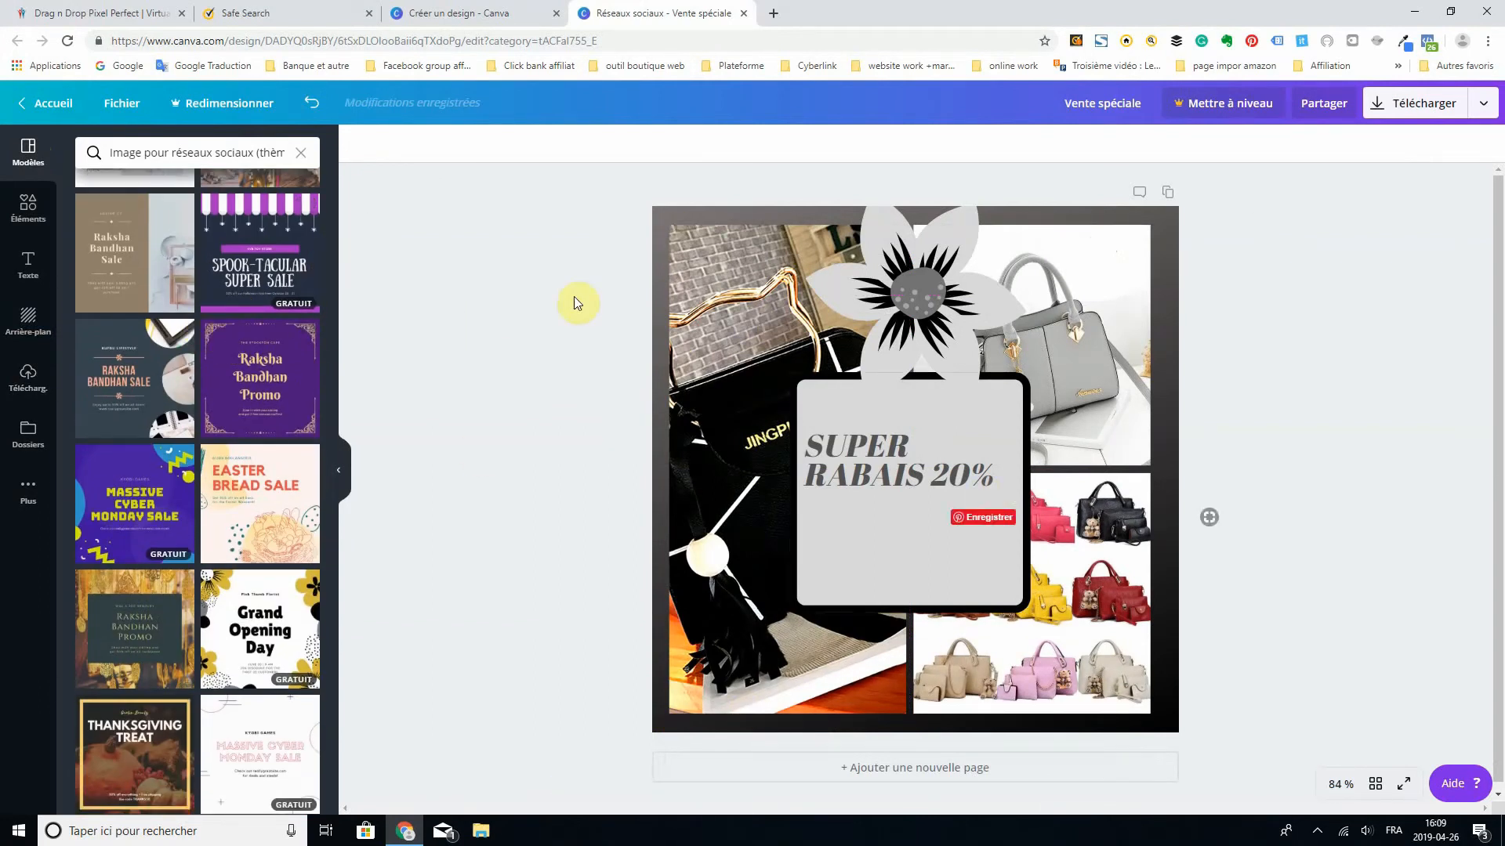
- Delete the grey handbag photo from its grid cell, and remove the whole photo grid from the design
{"action": "left_click", "coordinate": [1095, 344]}
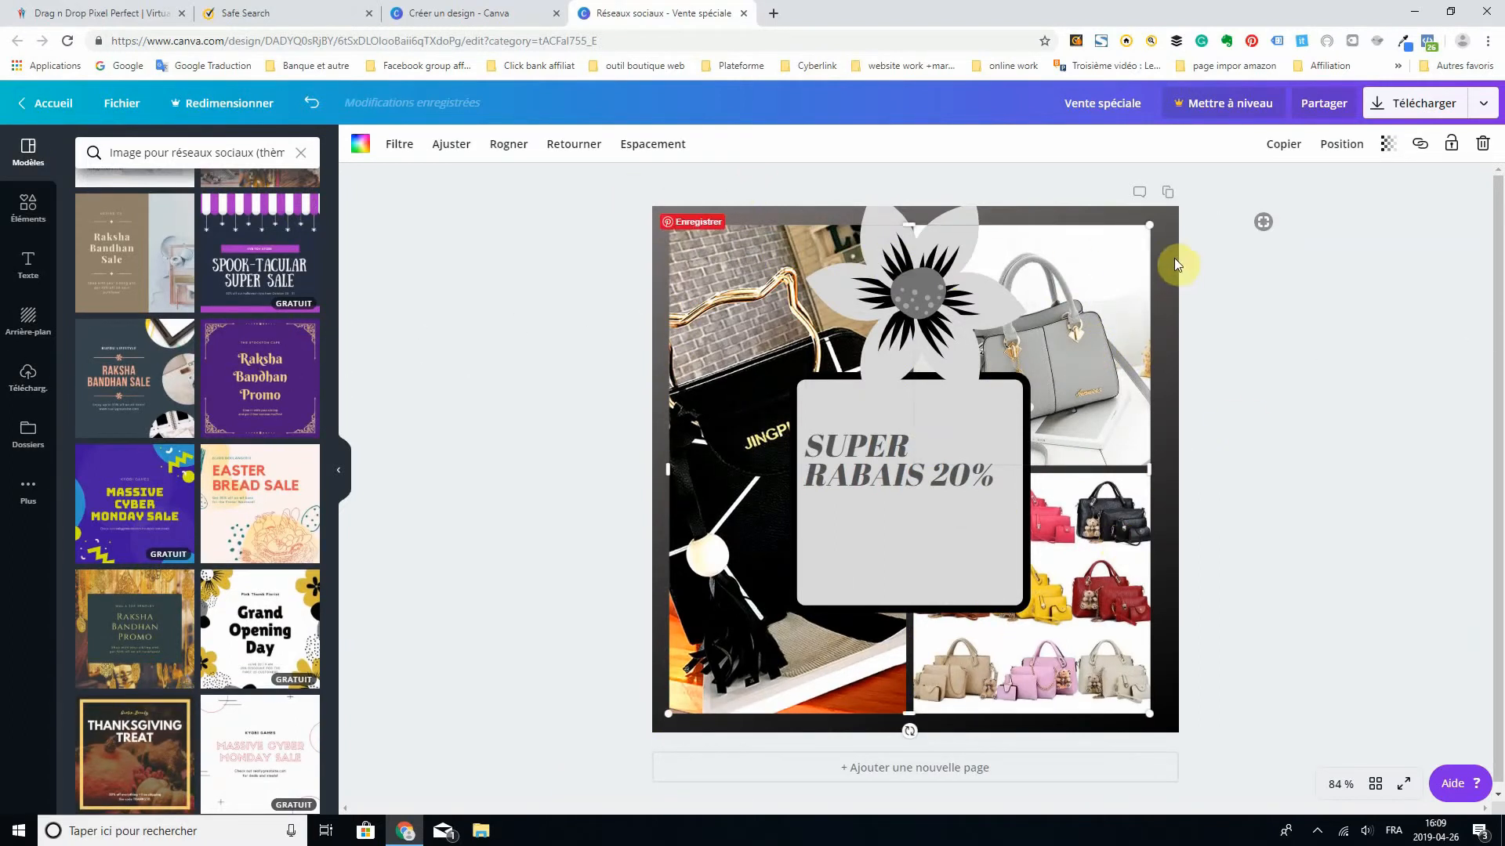
{"action": "left_click", "coordinate": [1482, 146]}
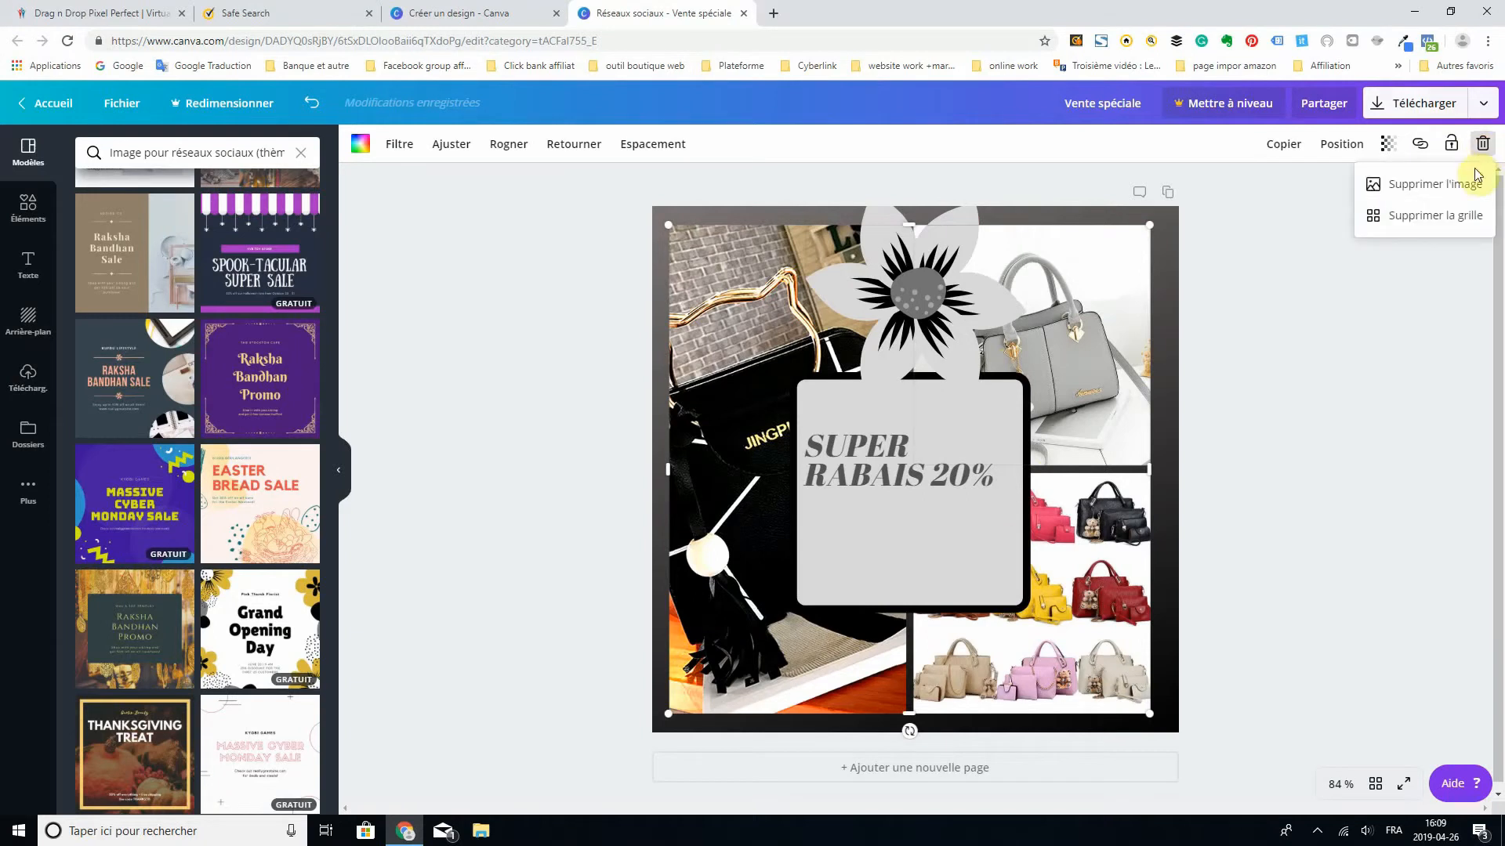
{"action": "left_click", "coordinate": [1439, 183]}
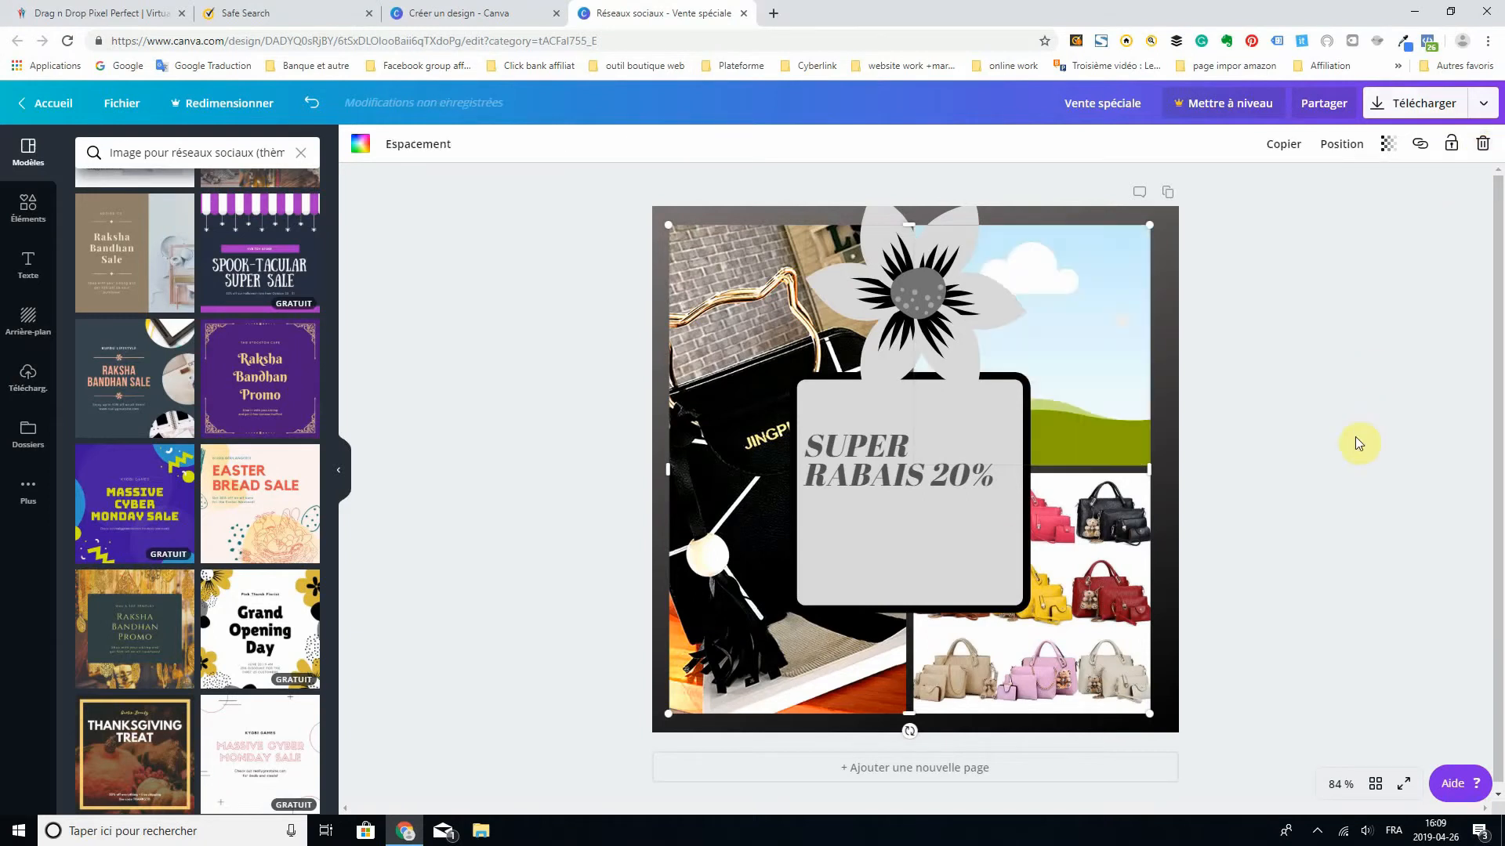
{"action": "left_click", "coordinate": [1481, 147]}
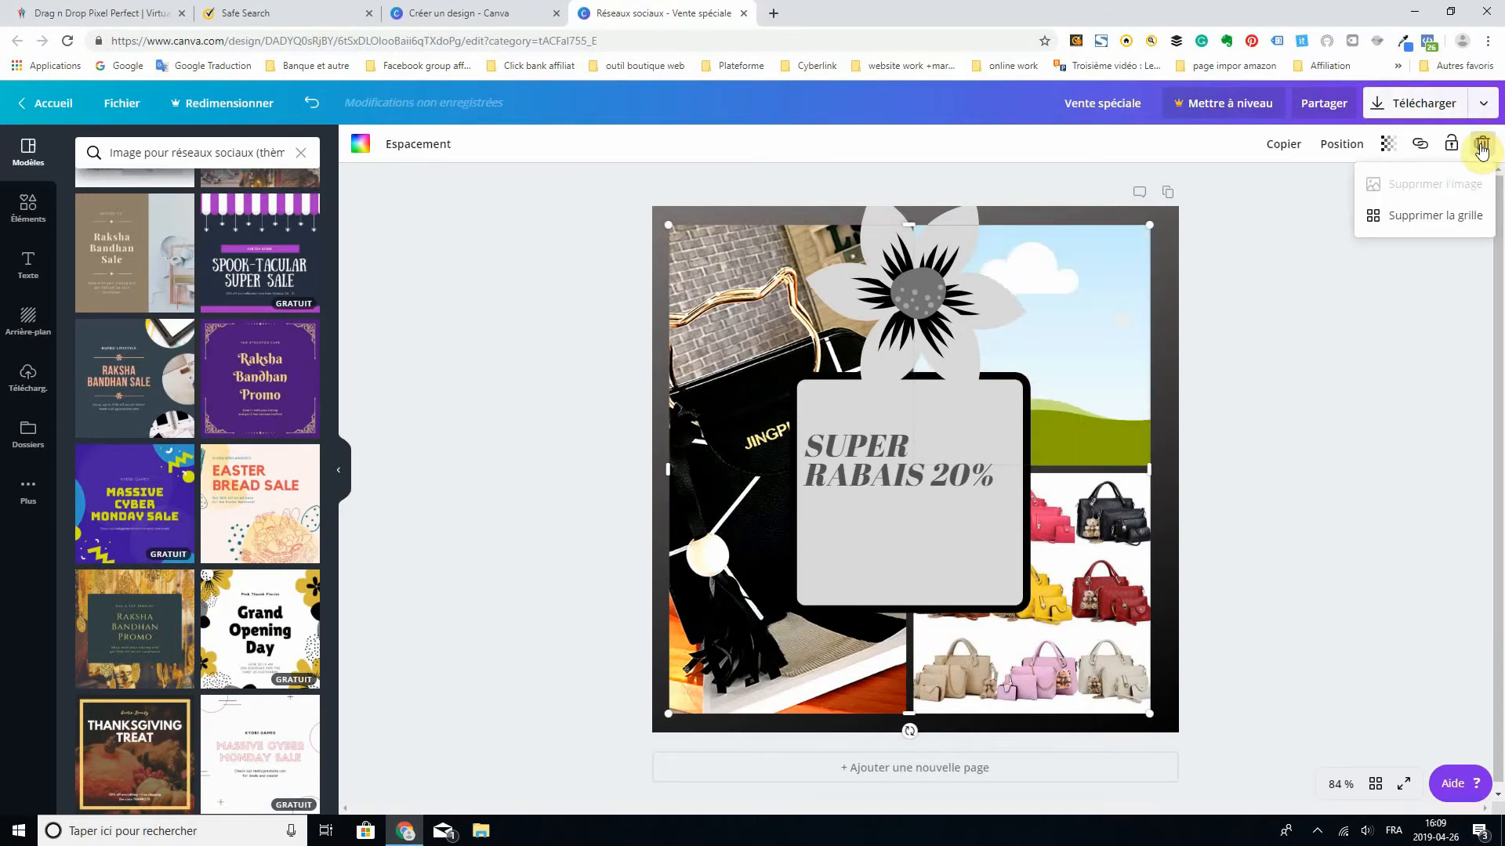
{"action": "left_click", "coordinate": [1438, 216]}
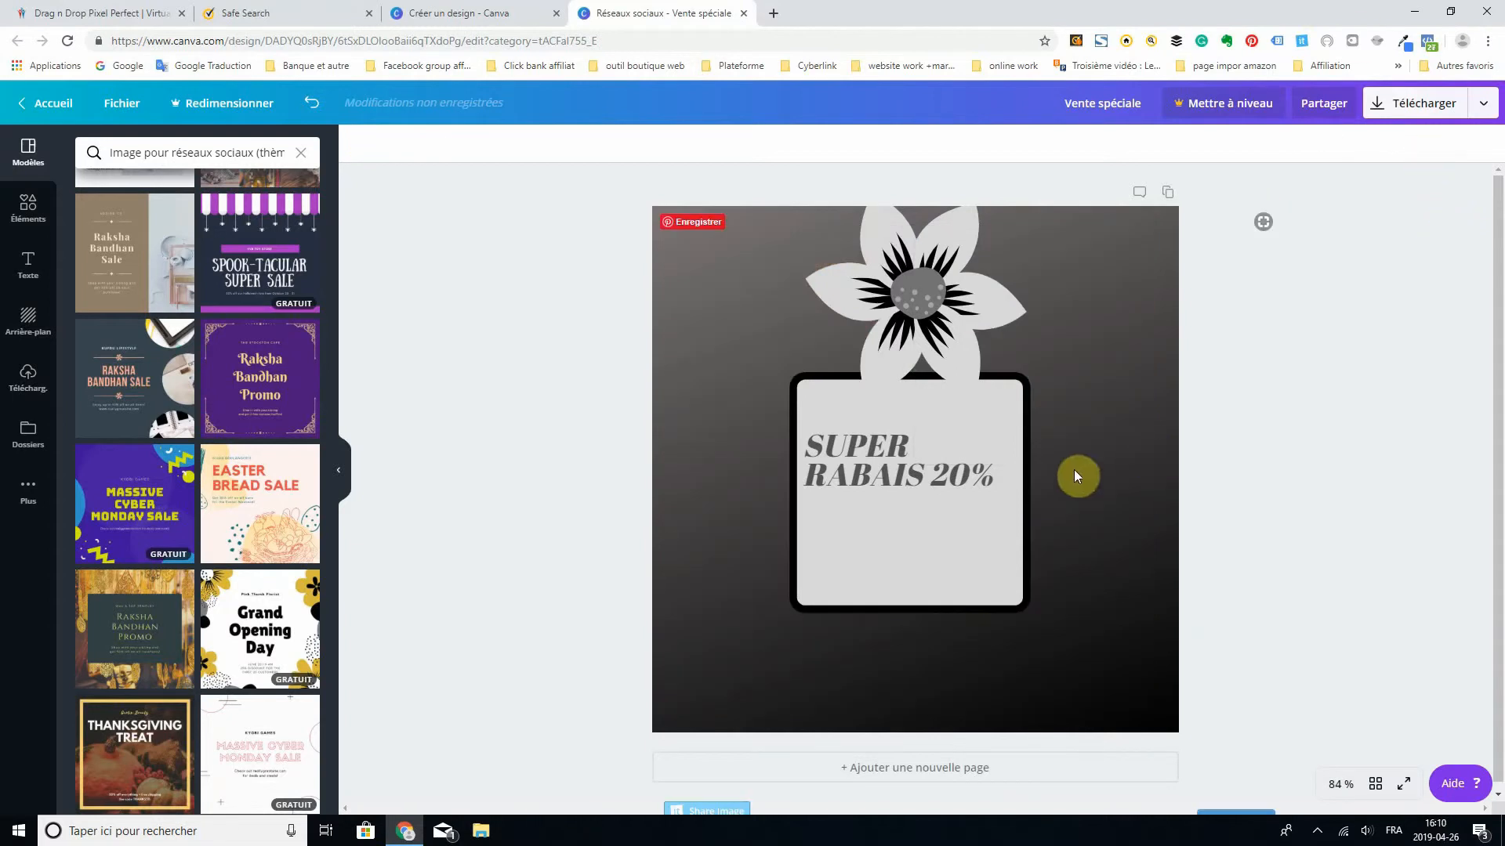
- Move the bordered square to the page's lower right, with the "SUPER RABAIS 20%" text inside it and the flower above it
{"action": "left_click_drag", "start_coordinate": [1028, 551], "coordinate": [1088, 601]}
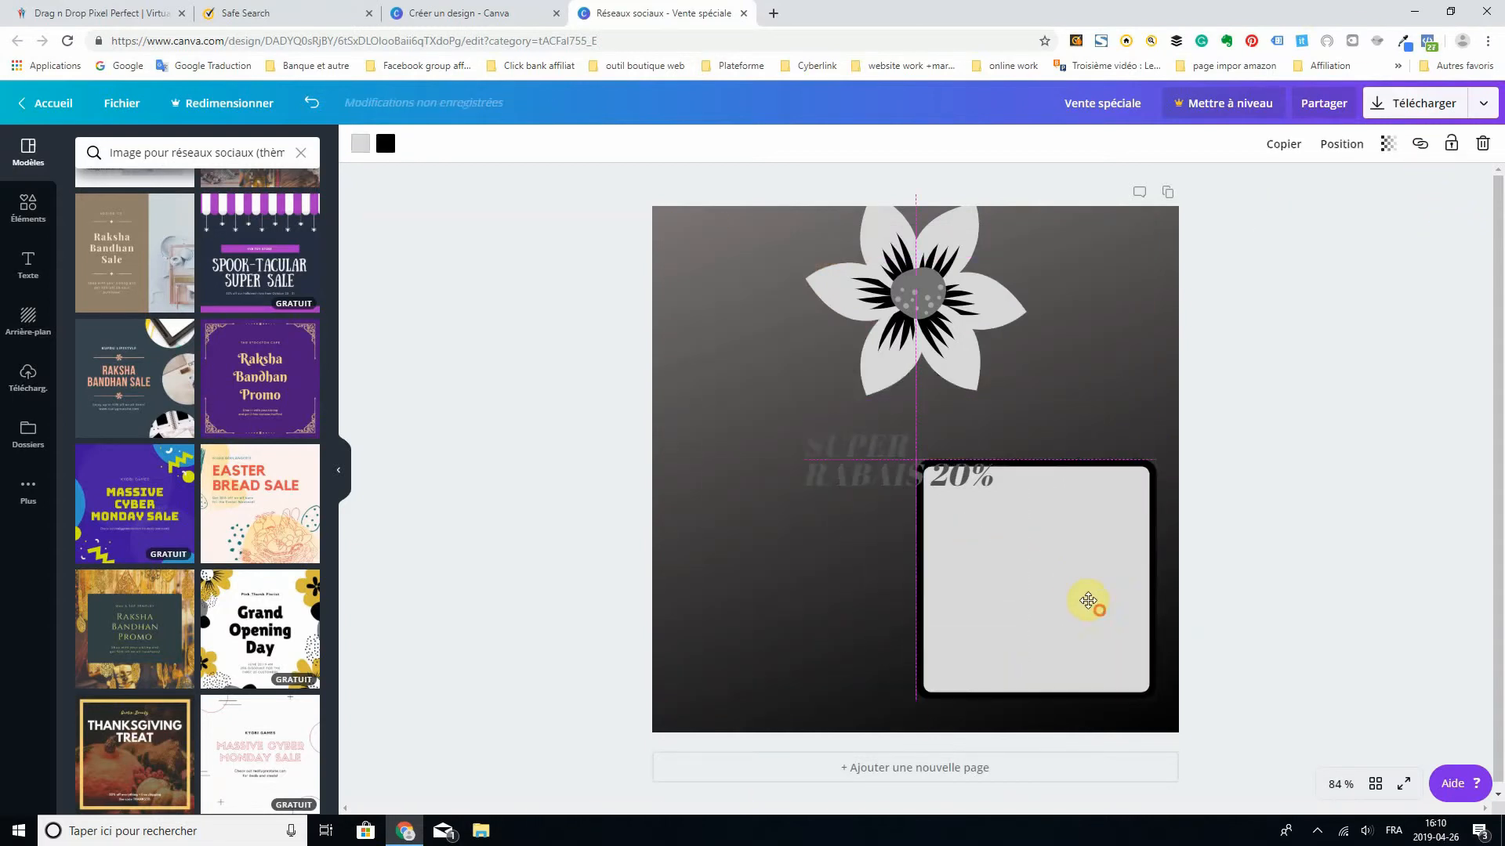
{"action": "left_click_drag", "start_coordinate": [880, 480], "coordinate": [1058, 554]}
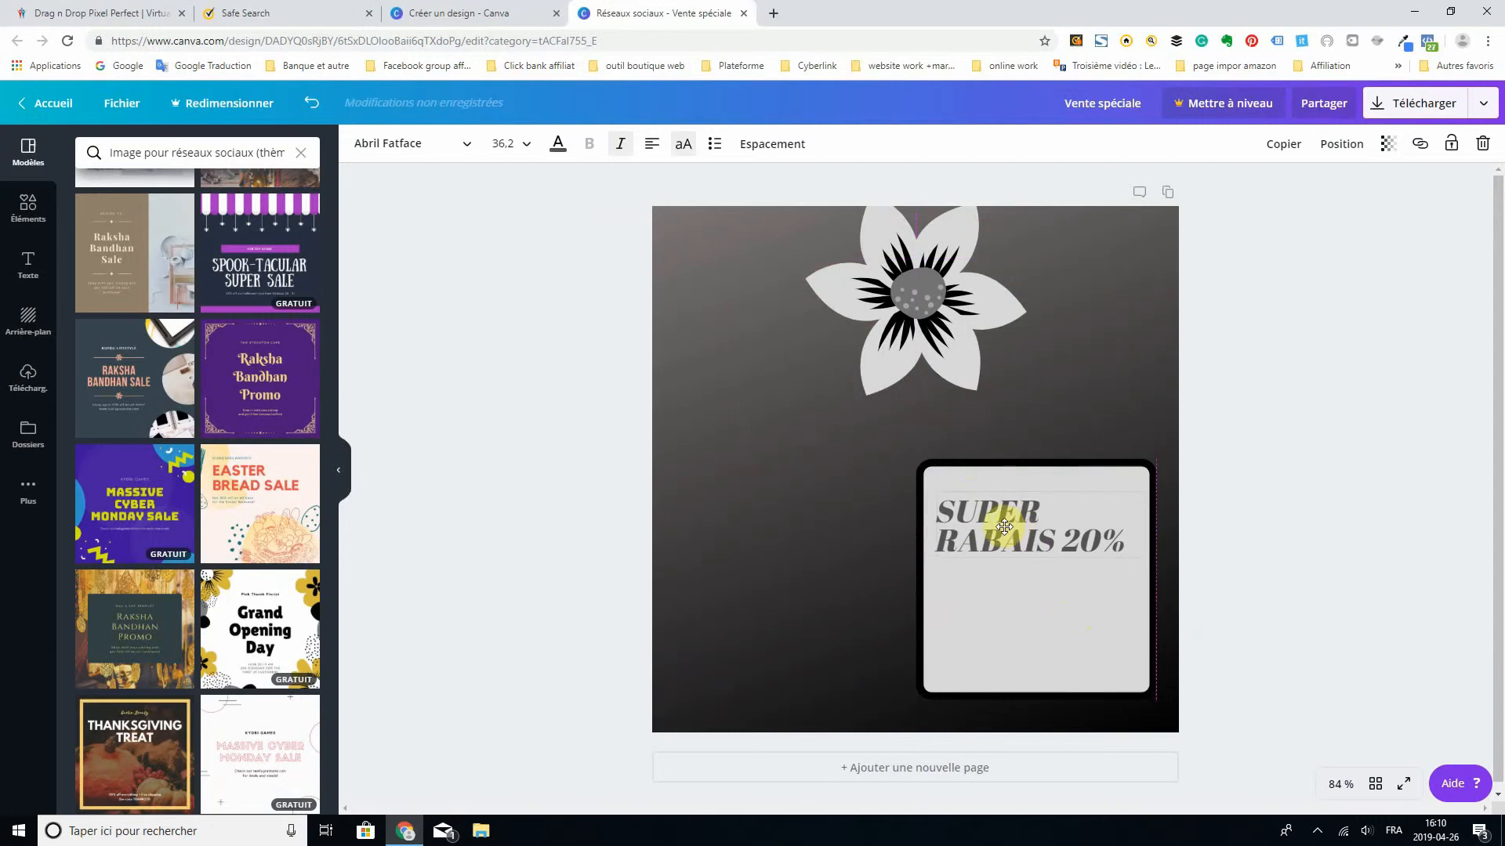
{"action": "left_click", "coordinate": [909, 293]}
{"action": "left_click_drag", "start_coordinate": [909, 292], "coordinate": [1078, 357]}
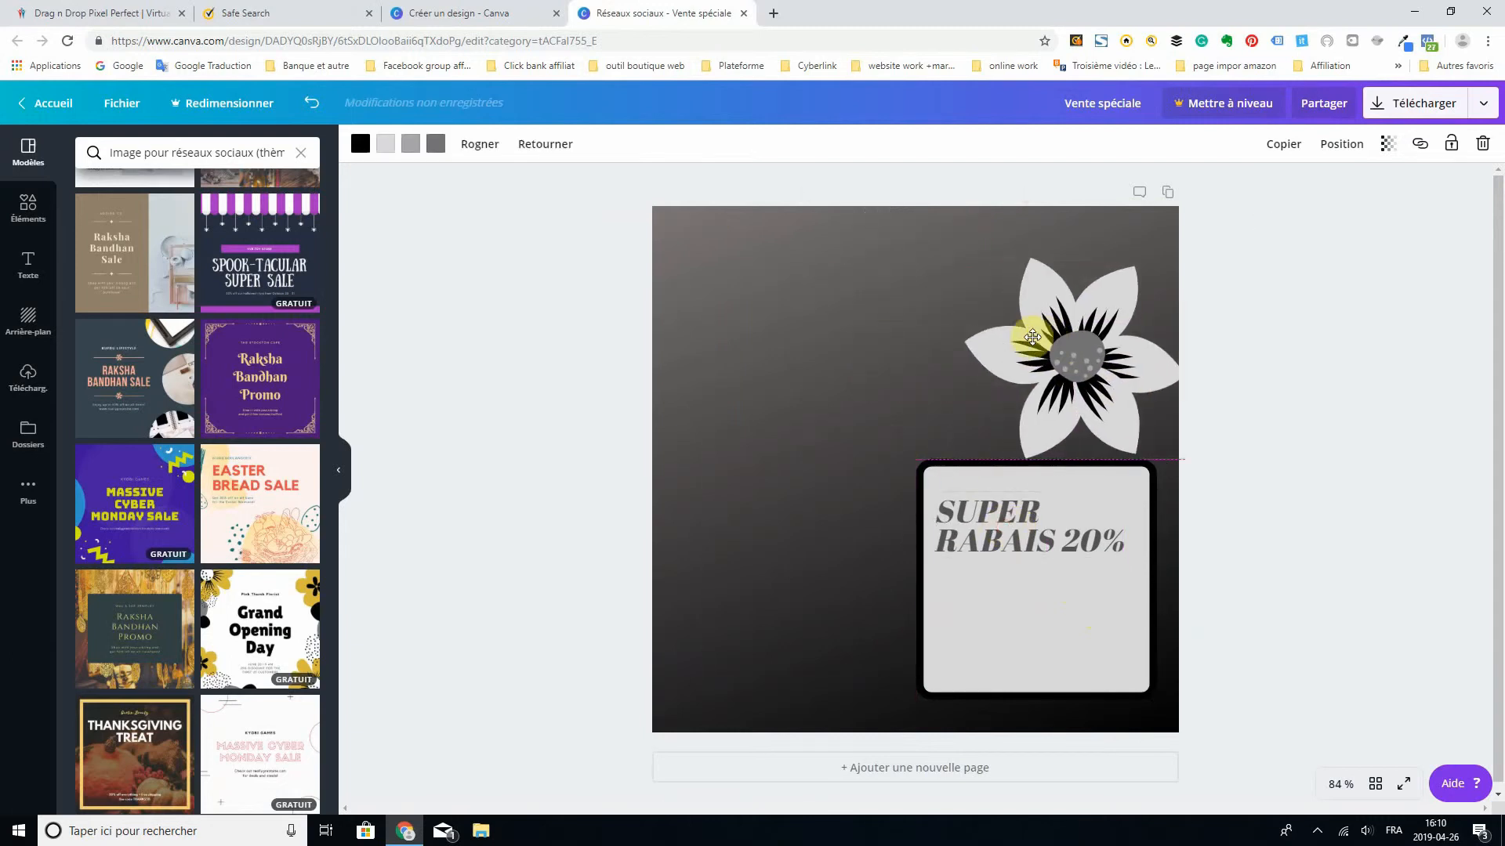
- Add the uploaded grey handbag photo, shrink it onto the left half of the page, and nudge the flower slightly down
{"action": "left_click", "coordinate": [27, 382]}
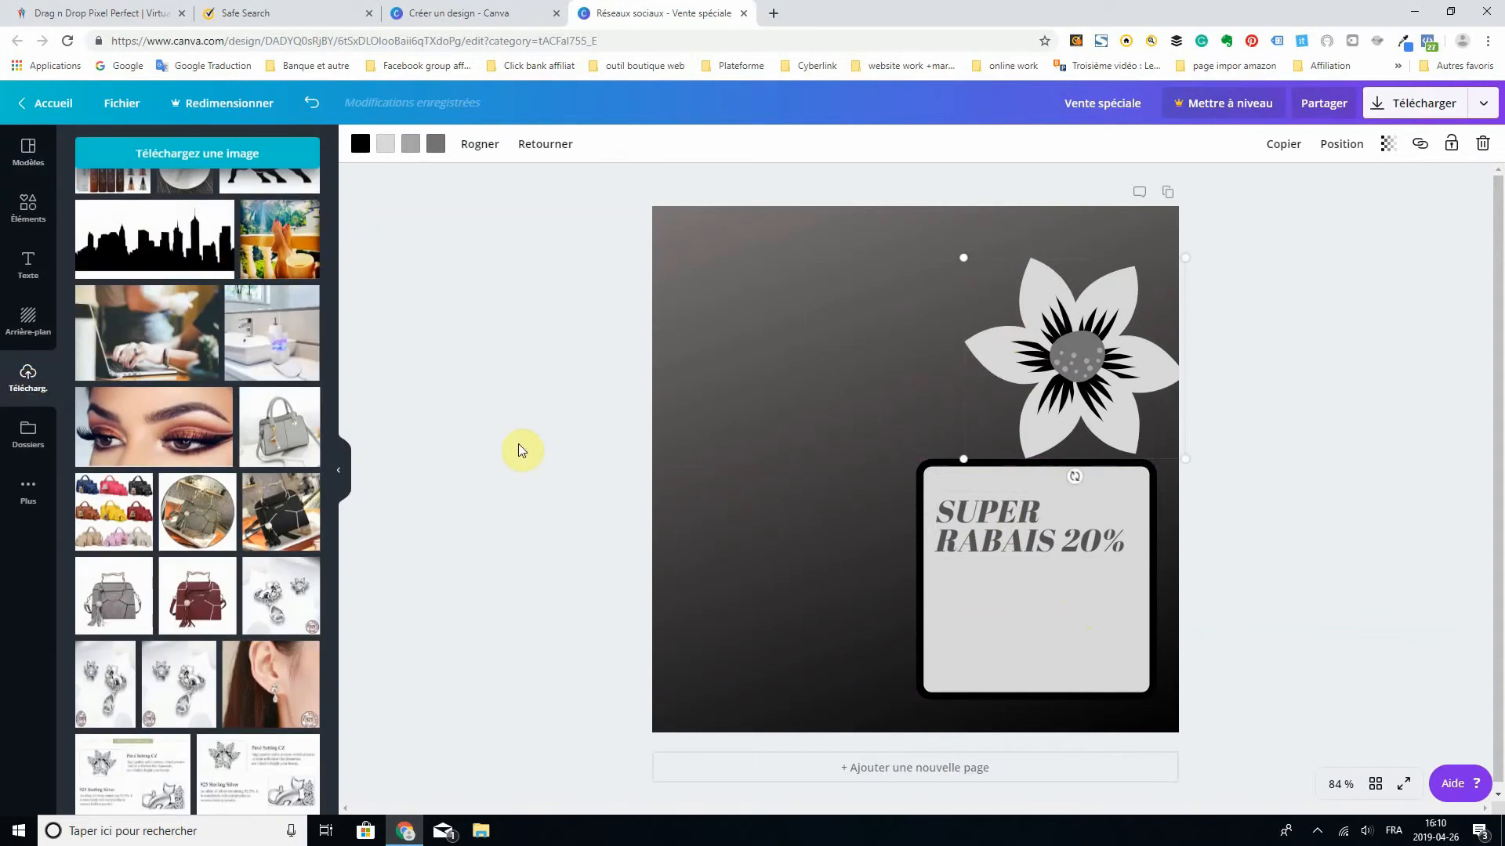
{"action": "left_click", "coordinate": [274, 436]}
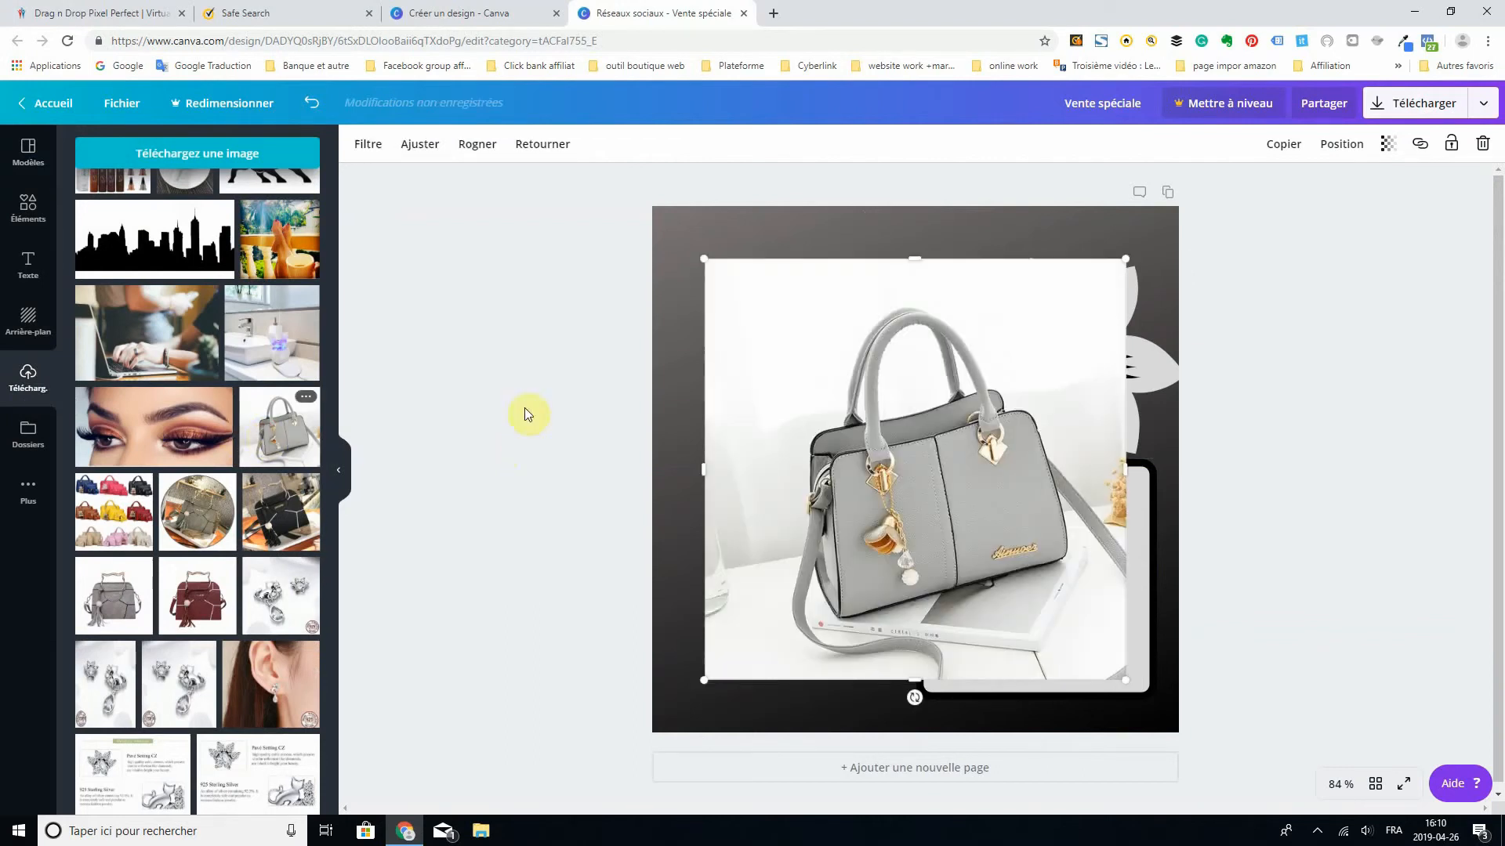
{"action": "left_click_drag", "start_coordinate": [1113, 267], "coordinate": [924, 376]}
{"action": "left_click_drag", "start_coordinate": [832, 484], "coordinate": [787, 285]}
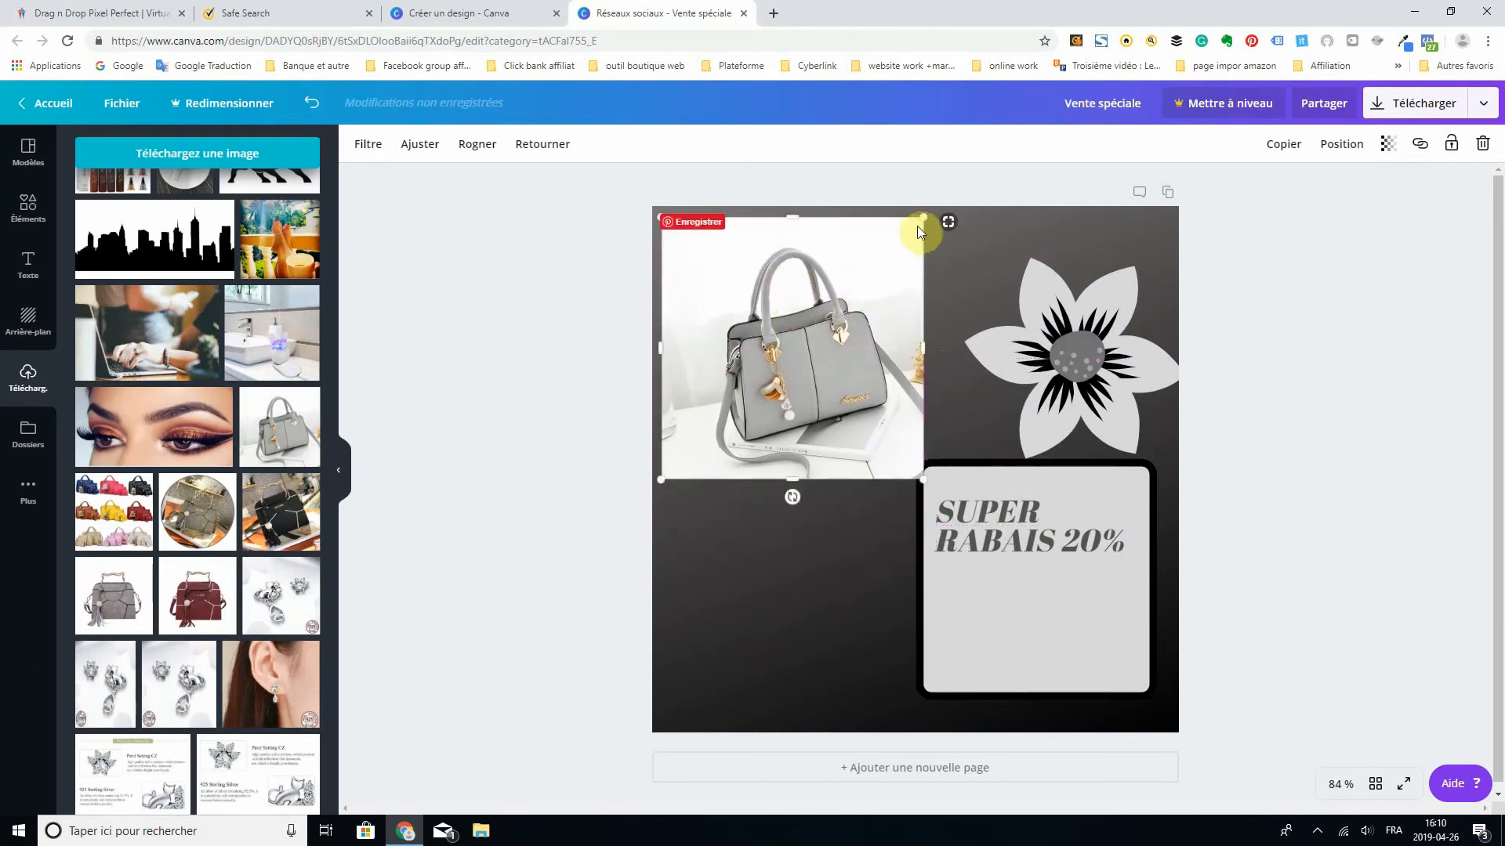
{"action": "left_click_drag", "start_coordinate": [924, 219], "coordinate": [867, 263]}
{"action": "left_click_drag", "start_coordinate": [790, 328], "coordinate": [813, 324]}
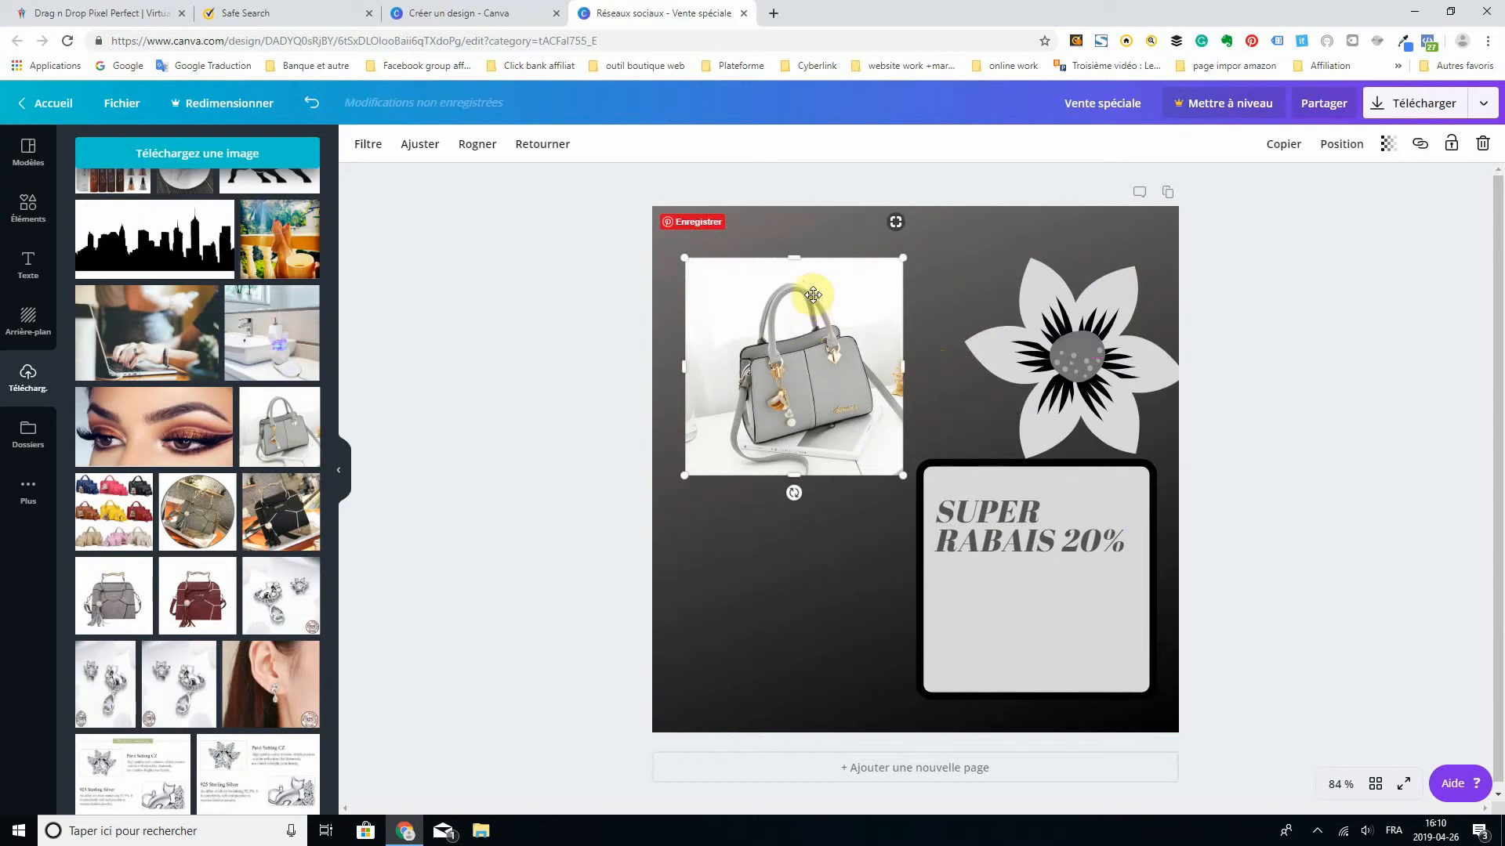
{"action": "left_click_drag", "start_coordinate": [813, 324], "coordinate": [798, 379]}
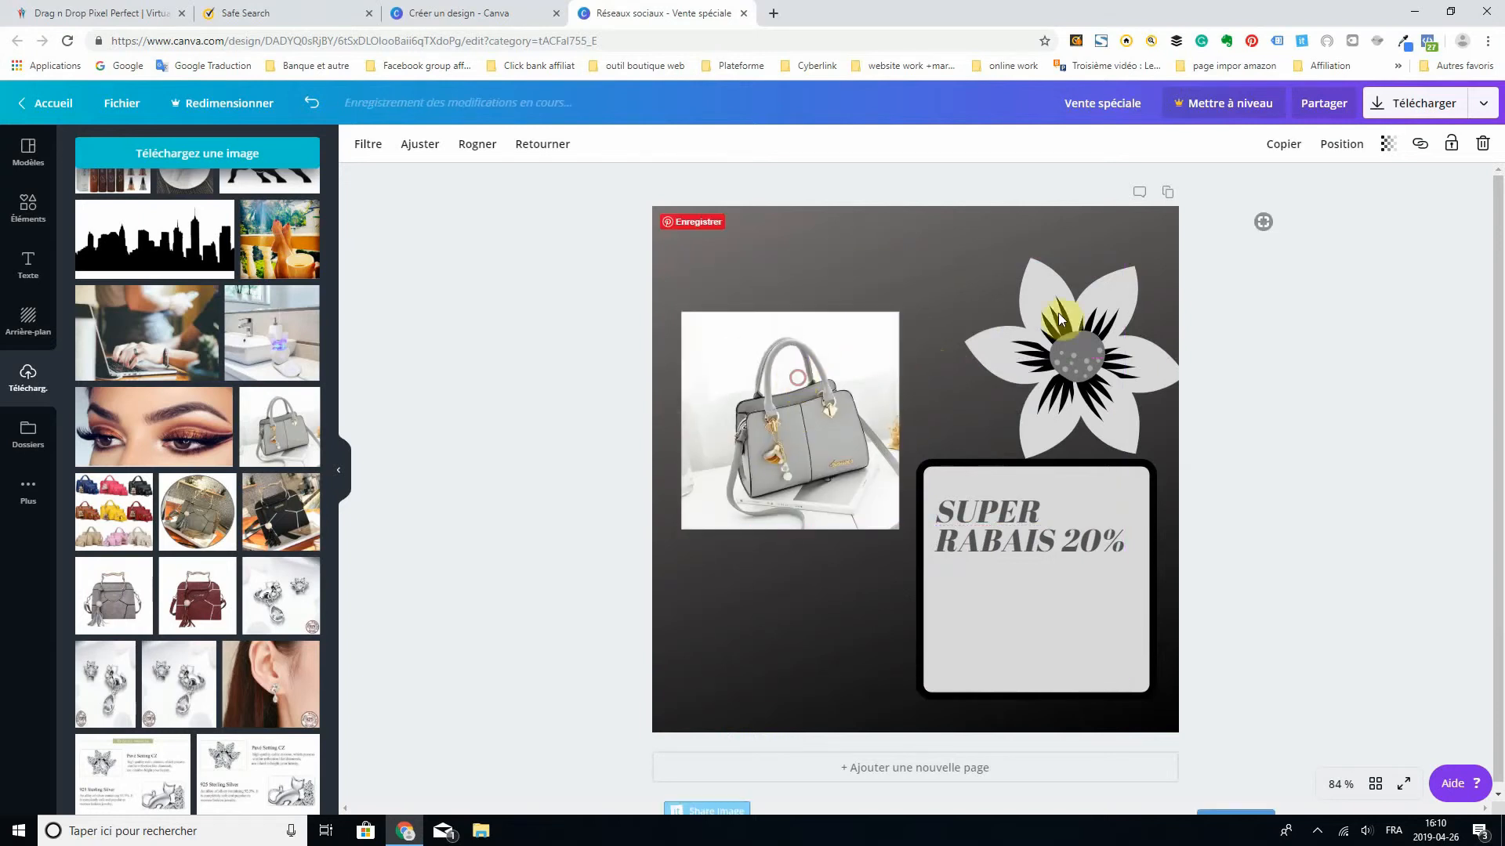
{"action": "mouse_move", "coordinate": [1032, 354]}
{"action": "left_mouse_down"}
{"action": "mouse_move", "coordinate": [1200, 364]}
{"action": "mouse_move", "coordinate": [1036, 367]}
{"action": "left_mouse_up"}
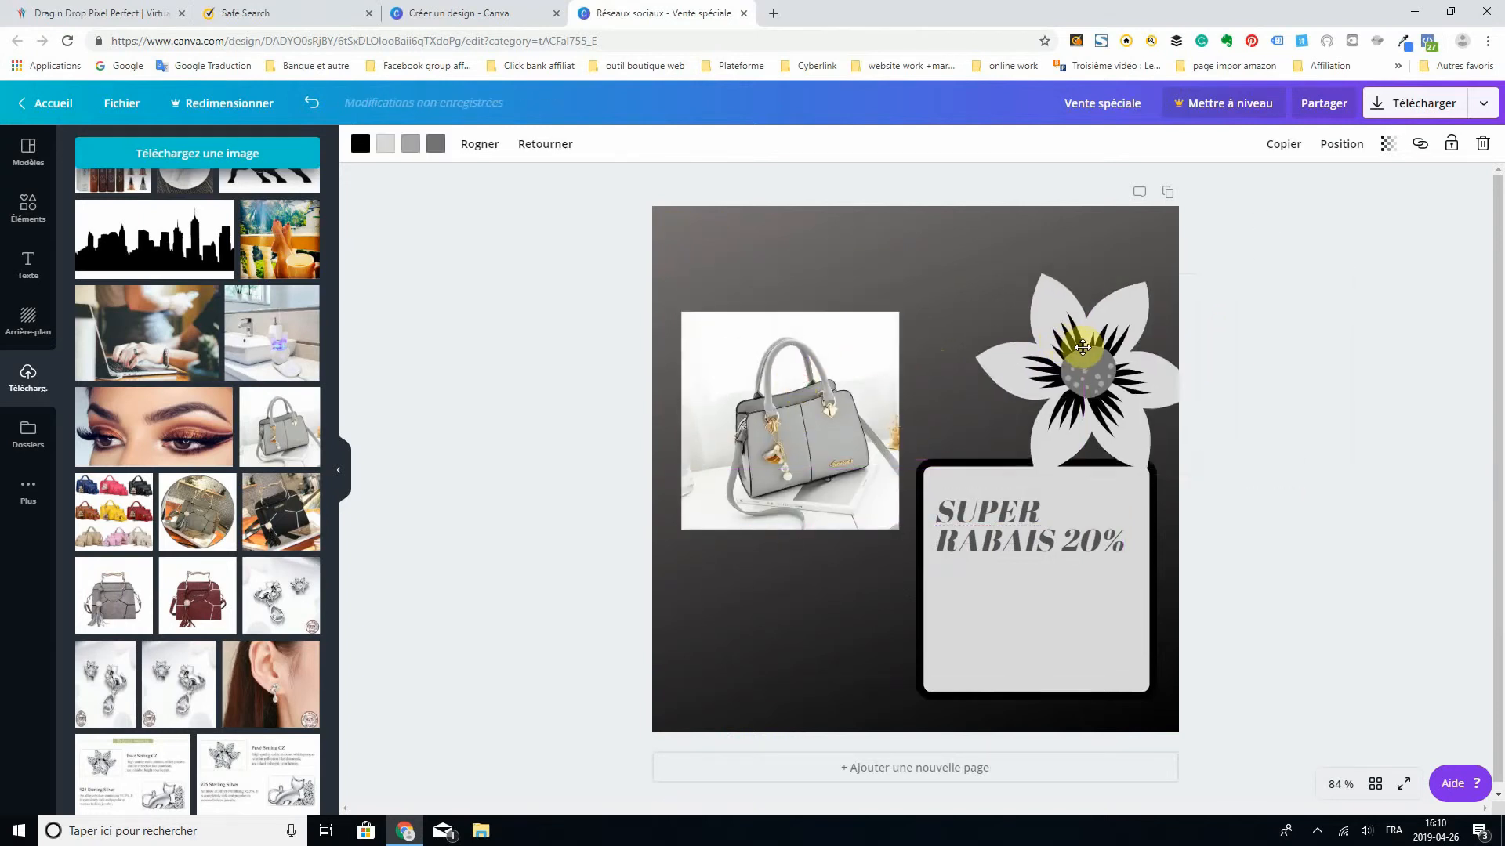
- Delete the small handbag photo and the dark grey gradient background from the page
{"action": "left_click", "coordinate": [791, 364]}
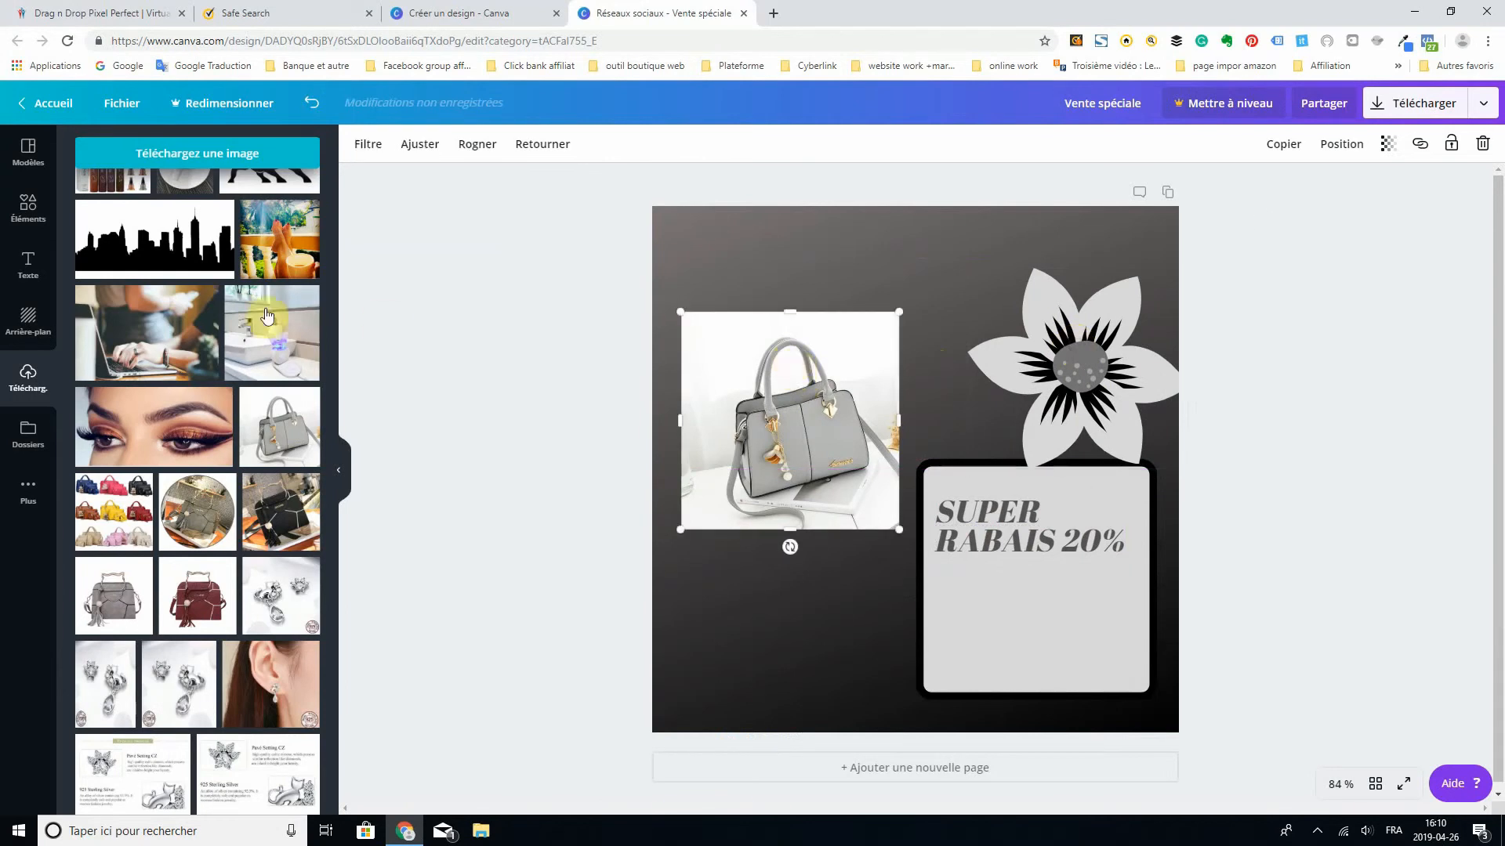
{"action": "left_click", "coordinate": [27, 210]}
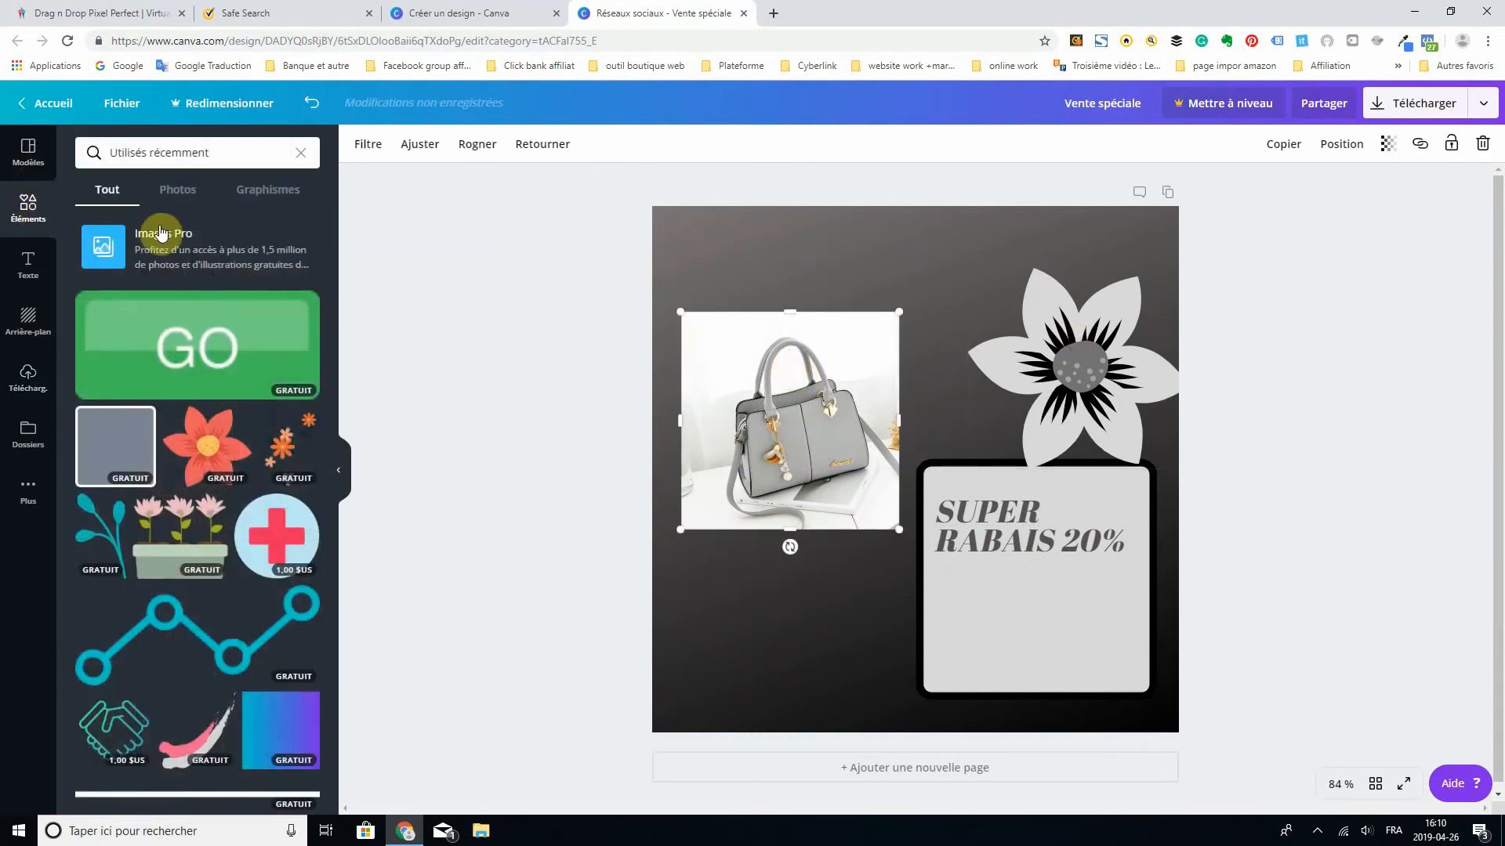
{"action": "left_click", "coordinate": [1483, 145]}
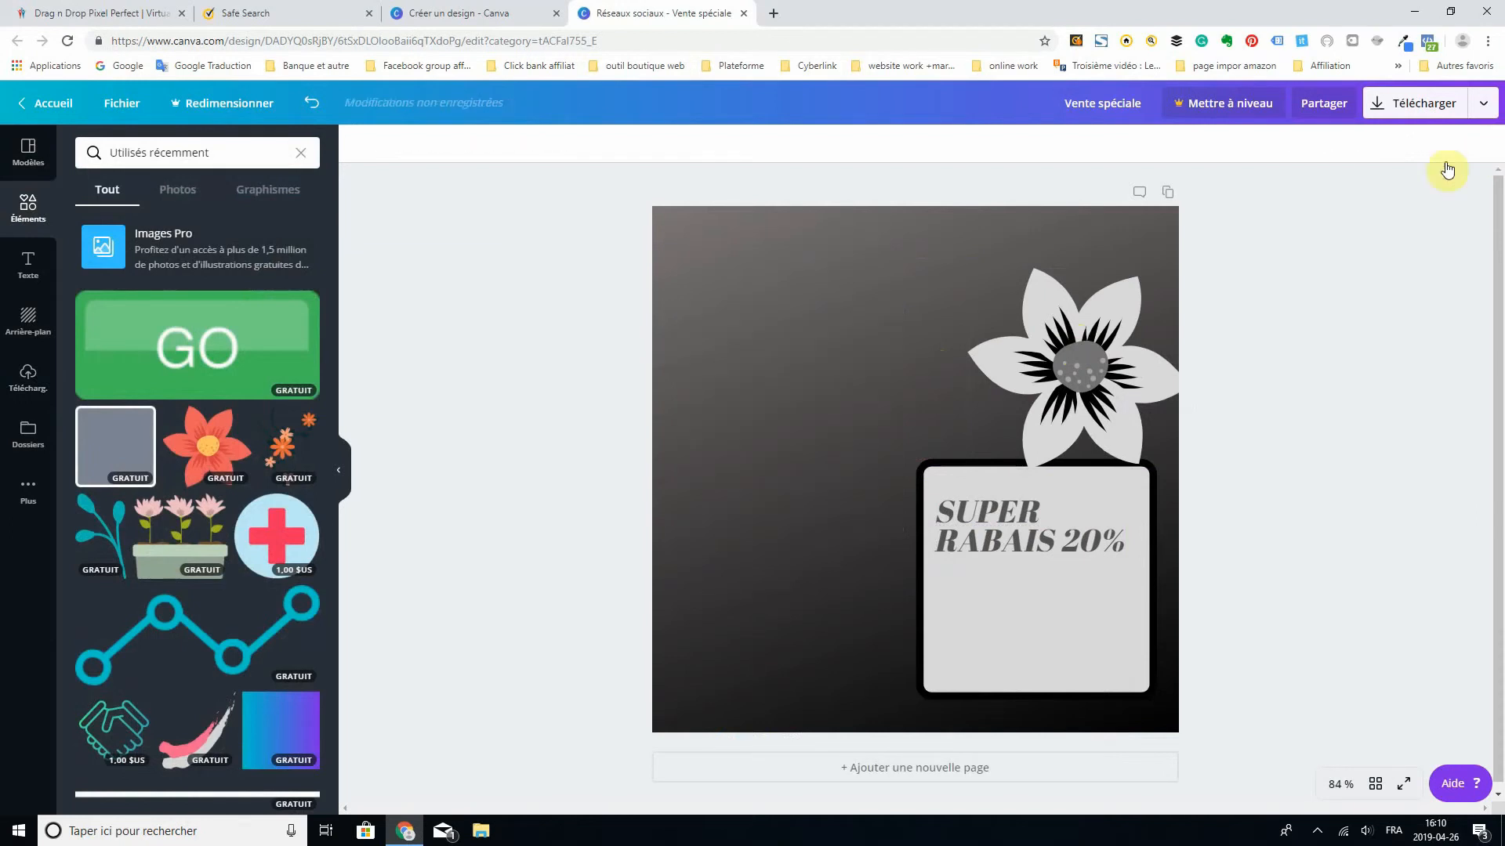
{"action": "left_click", "coordinate": [840, 391]}
{"action": "left_click", "coordinate": [1478, 146]}
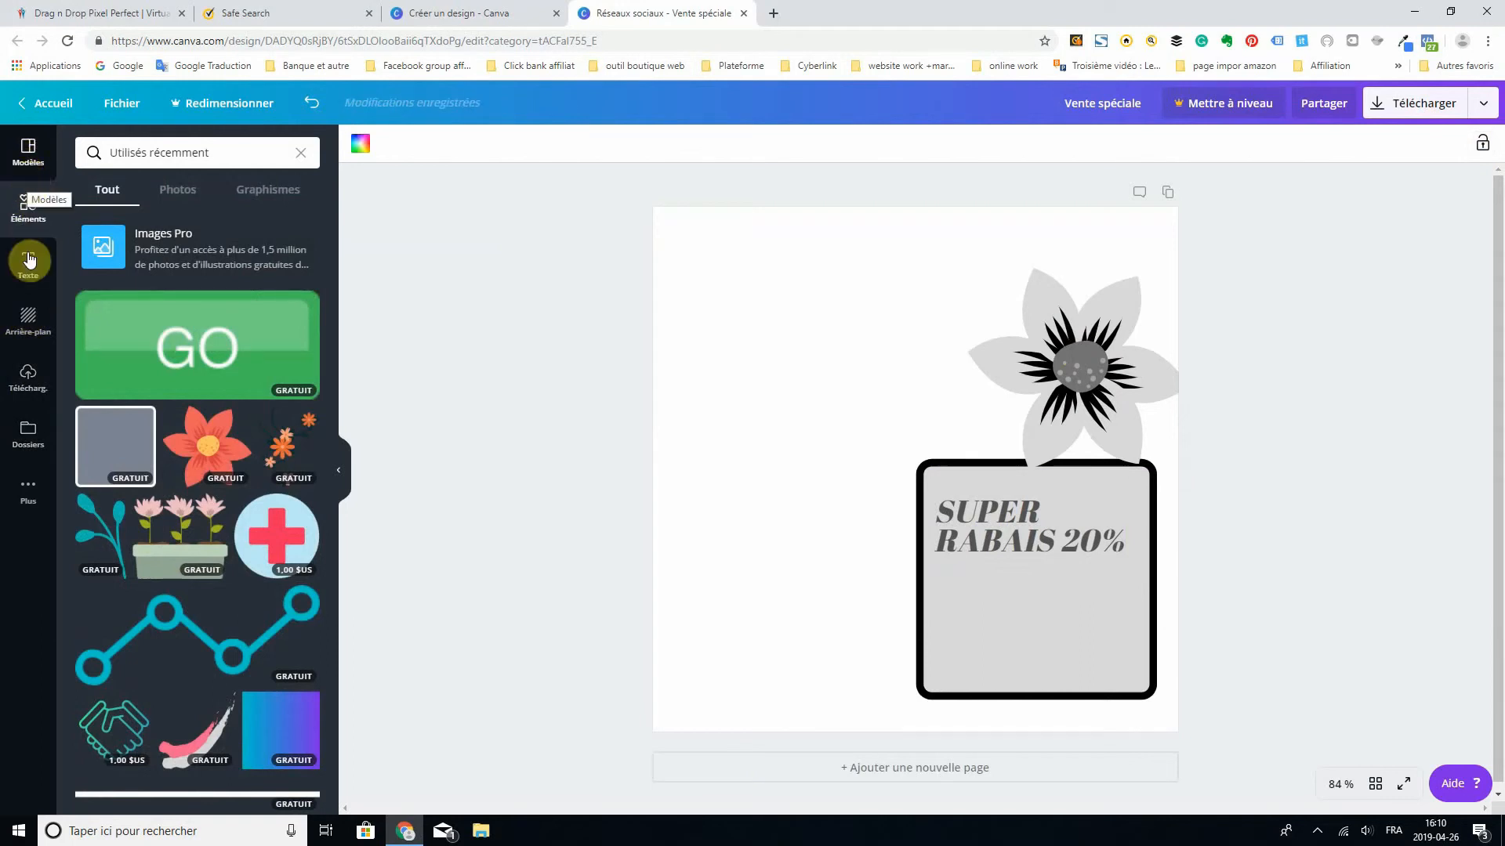
- Insert a single-cell photo grid and shift it left, partly off the page, uncovering the flower and most of the bordered square
{"action": "left_click", "coordinate": [29, 168]}
{"action": "left_click", "coordinate": [30, 202]}
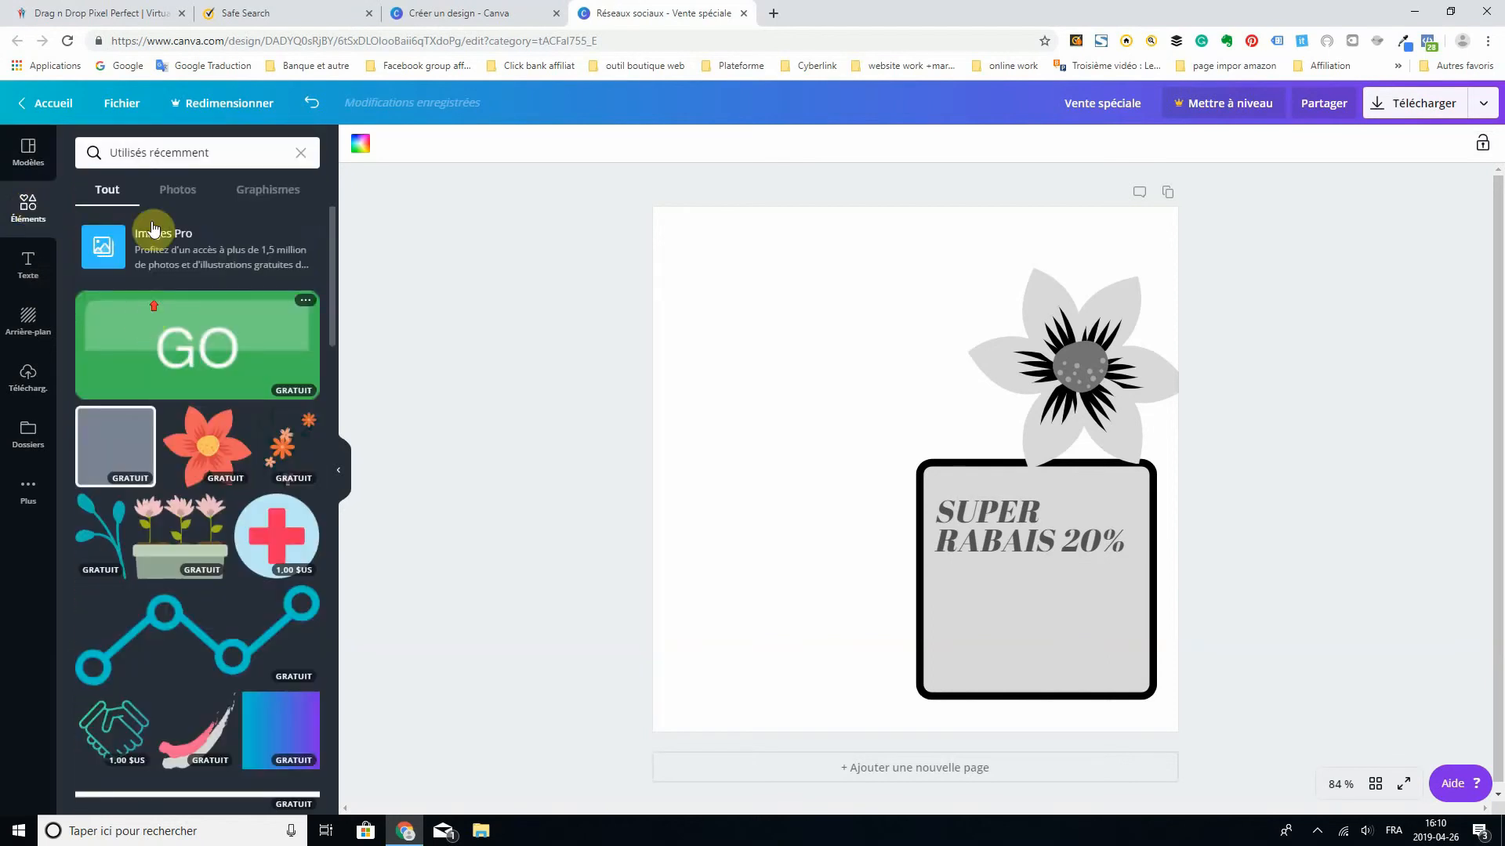
{"action": "left_click", "coordinate": [301, 159]}
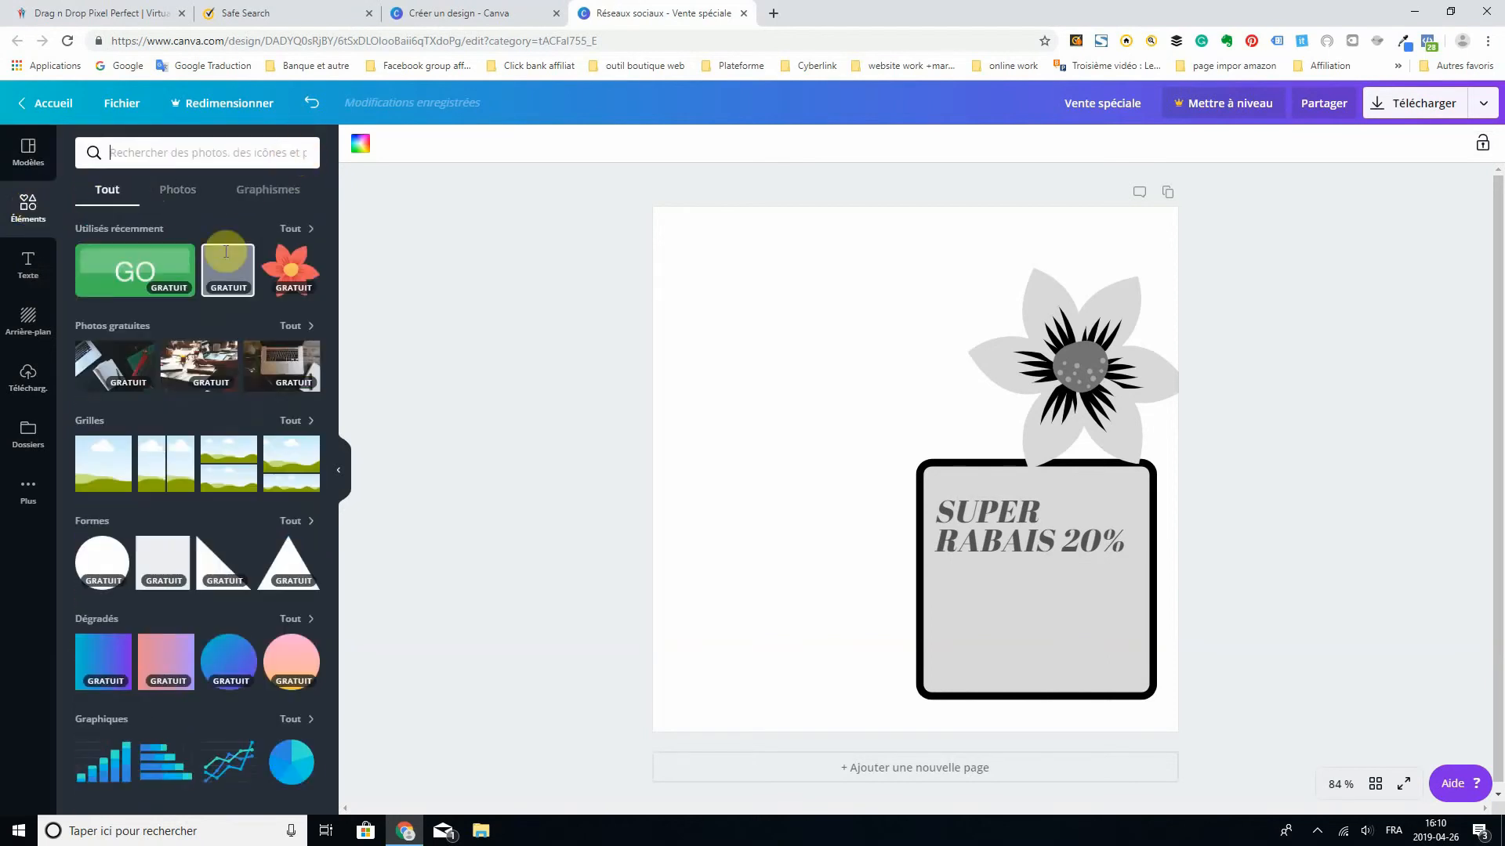
{"action": "left_click", "coordinate": [96, 464]}
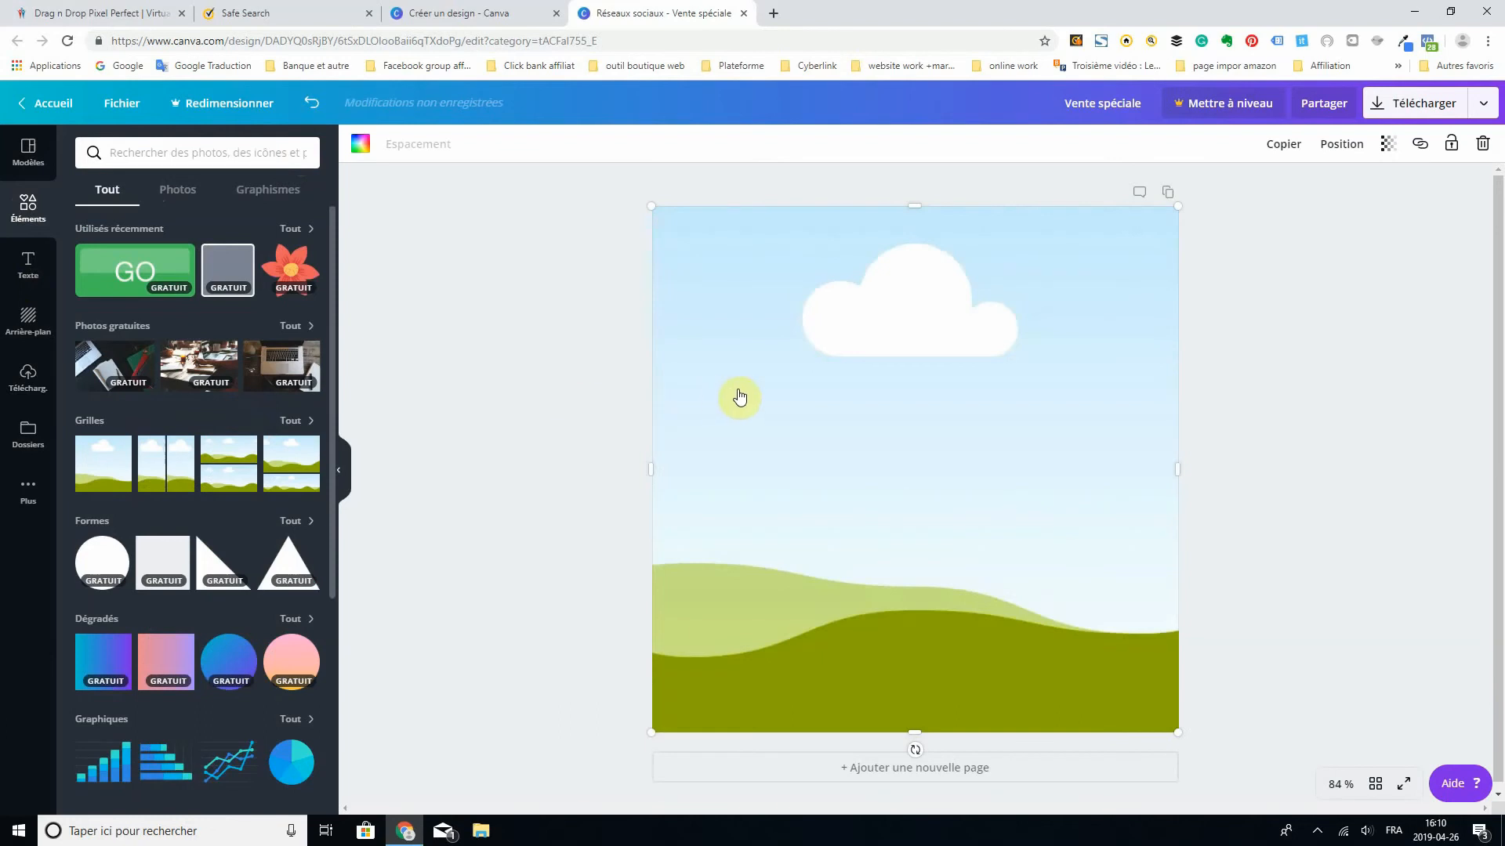
{"action": "left_click_drag", "start_coordinate": [767, 409], "coordinate": [618, 404]}
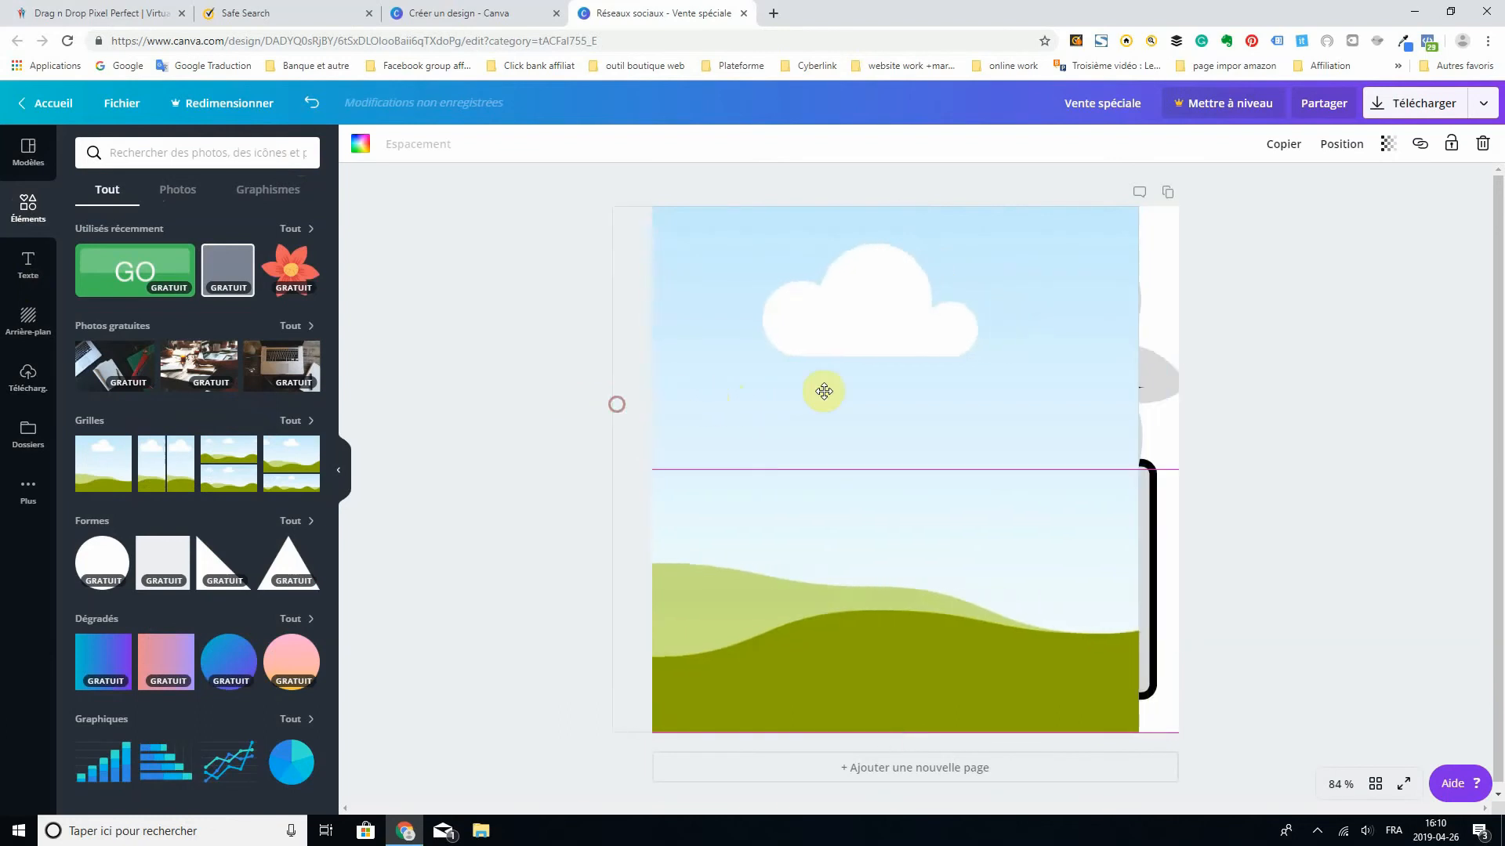
{"action": "left_click_drag", "start_coordinate": [804, 399], "coordinate": [752, 397]}
- Send the flower backward in the layer order and move it left so the photo grid covers part of it
{"action": "left_click", "coordinate": [1073, 329]}
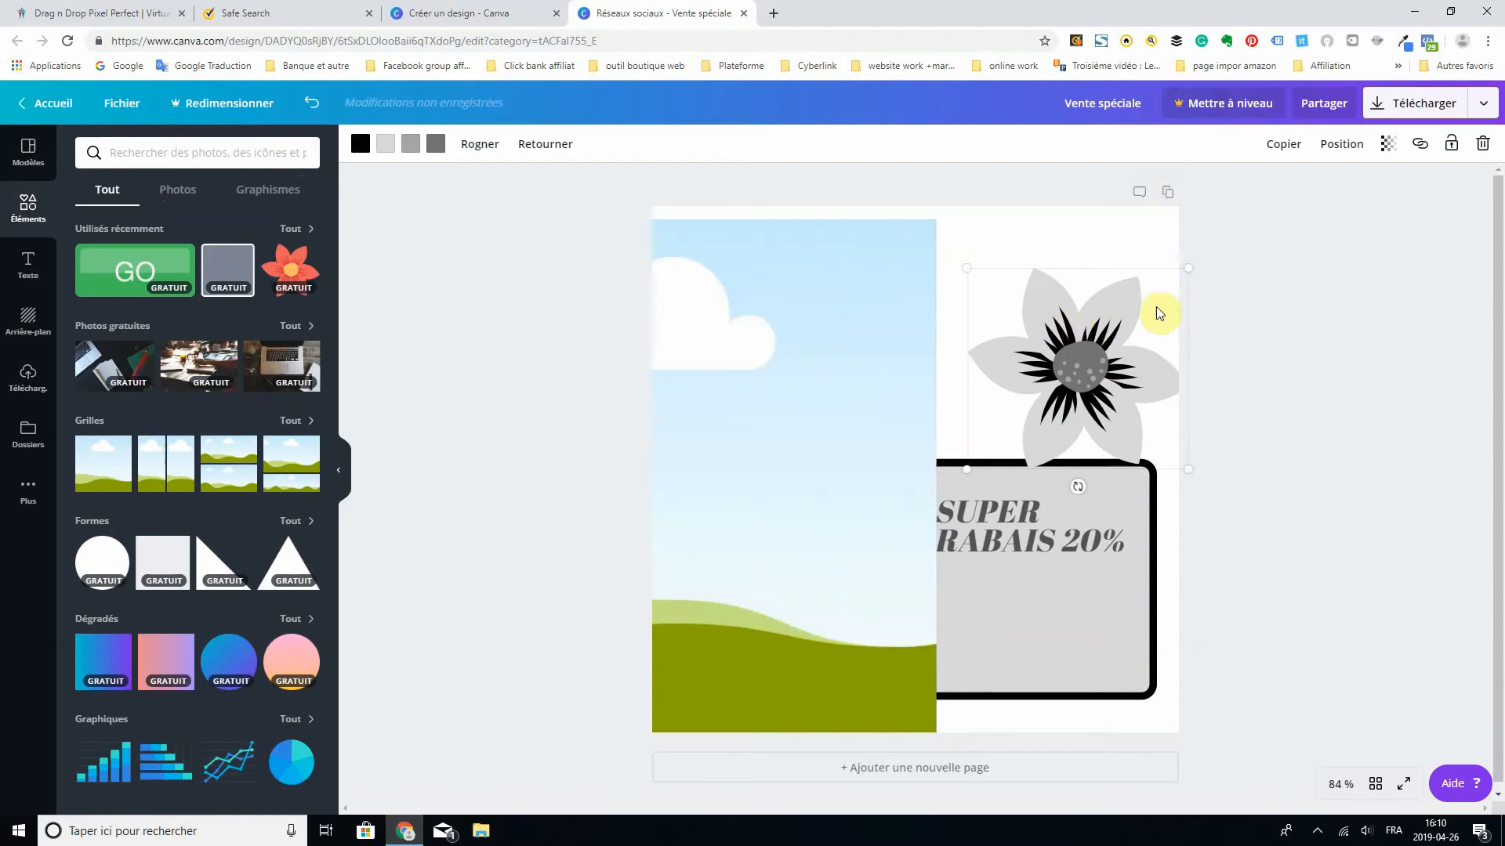
{"action": "left_click", "coordinate": [1347, 146]}
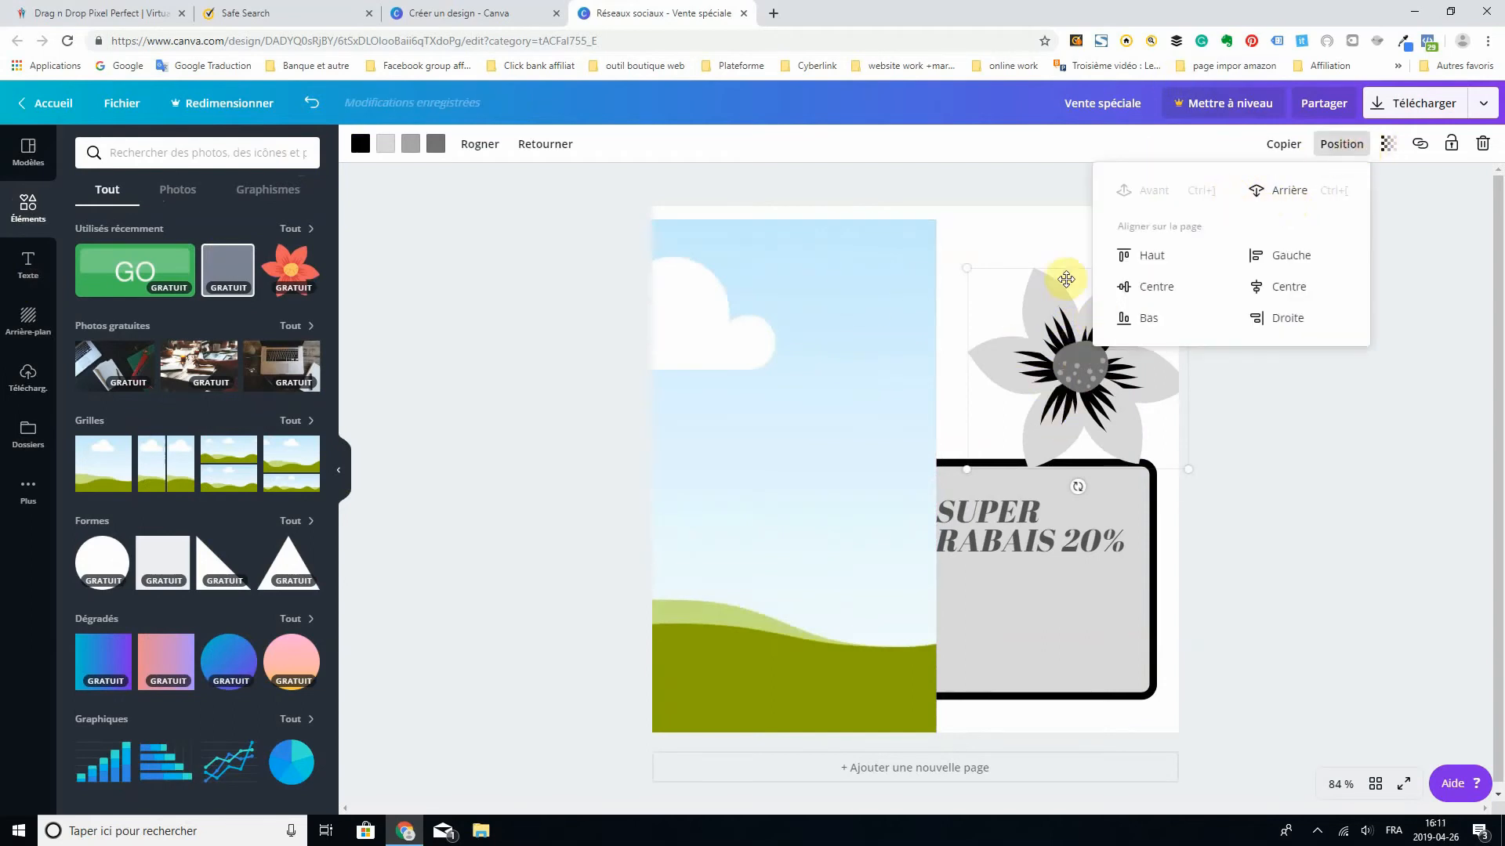
{"action": "left_click", "coordinate": [1160, 194]}
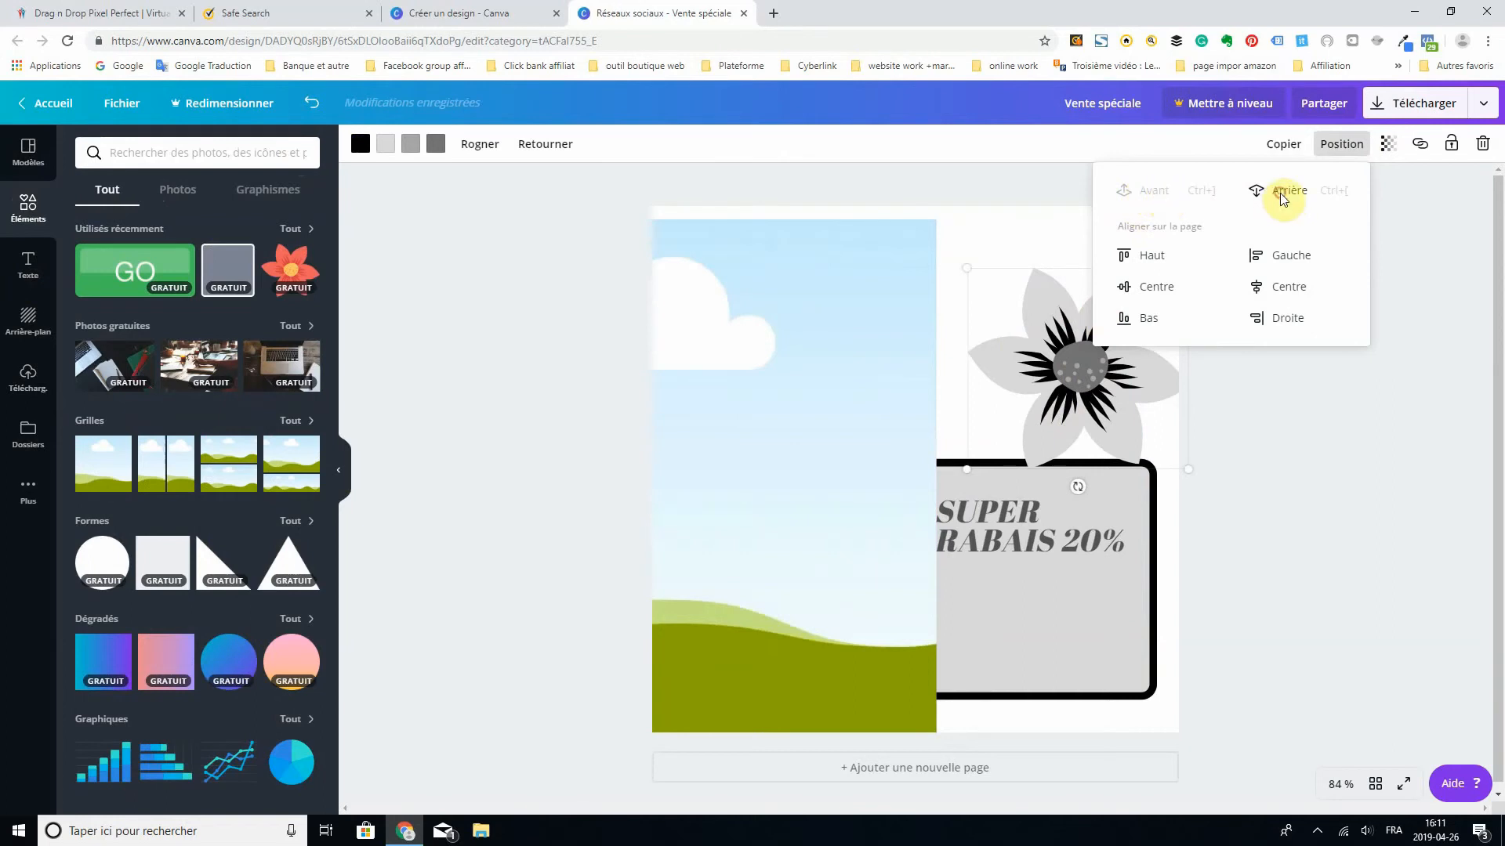
{"action": "left_click", "coordinate": [1283, 197]}
{"action": "left_click", "coordinate": [1286, 195]}
{"action": "left_click_drag", "start_coordinate": [1032, 369], "coordinate": [898, 378]}
- Send the photo grid backward behind the bordered square, and bring the flower forward in front of the grid
{"action": "left_click", "coordinate": [876, 350]}
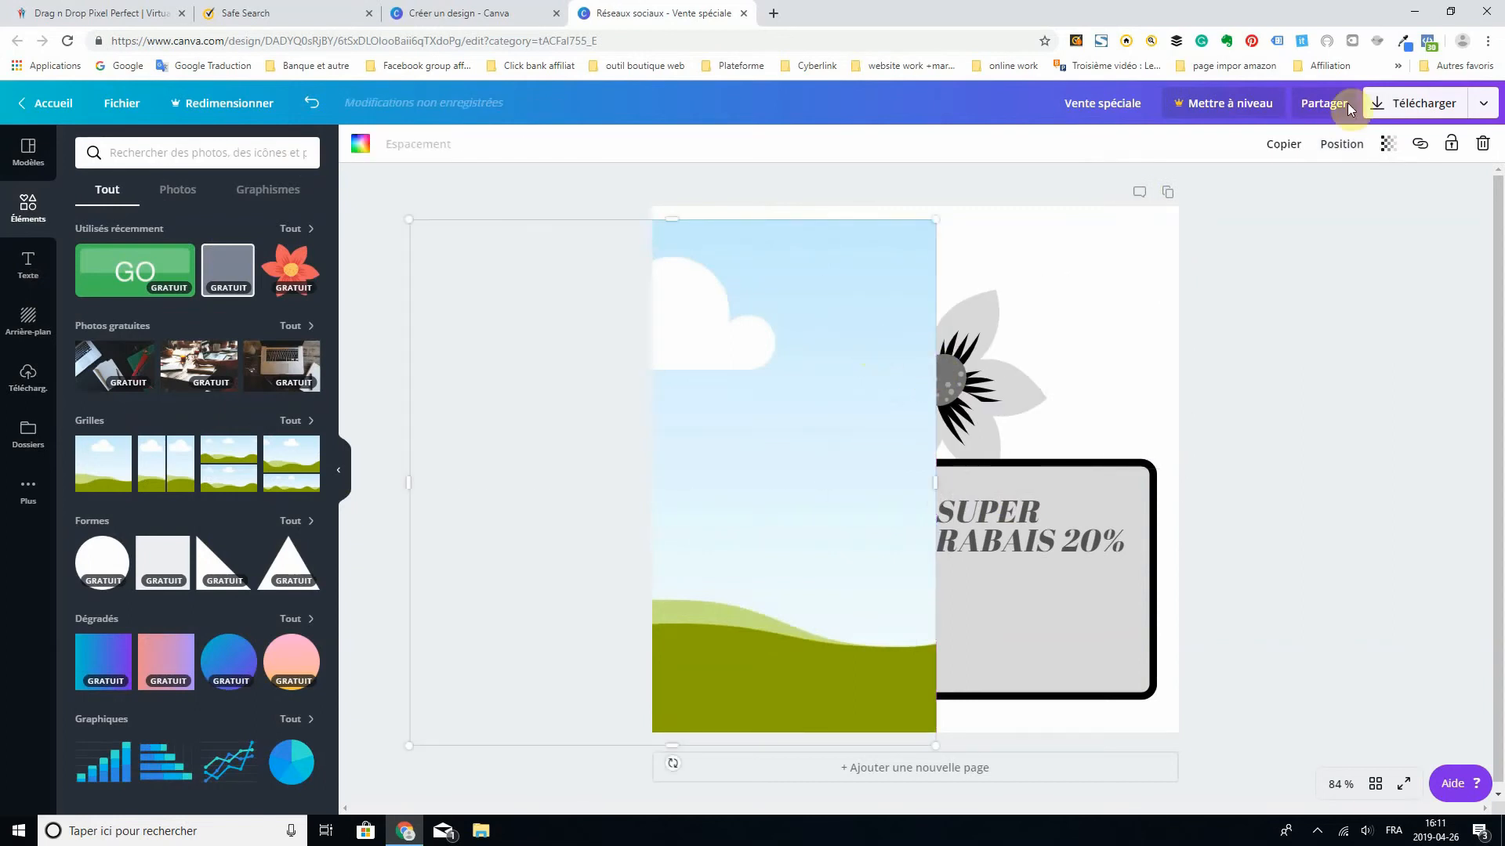
{"action": "left_click", "coordinate": [1341, 144]}
{"action": "left_click", "coordinate": [1278, 196]}
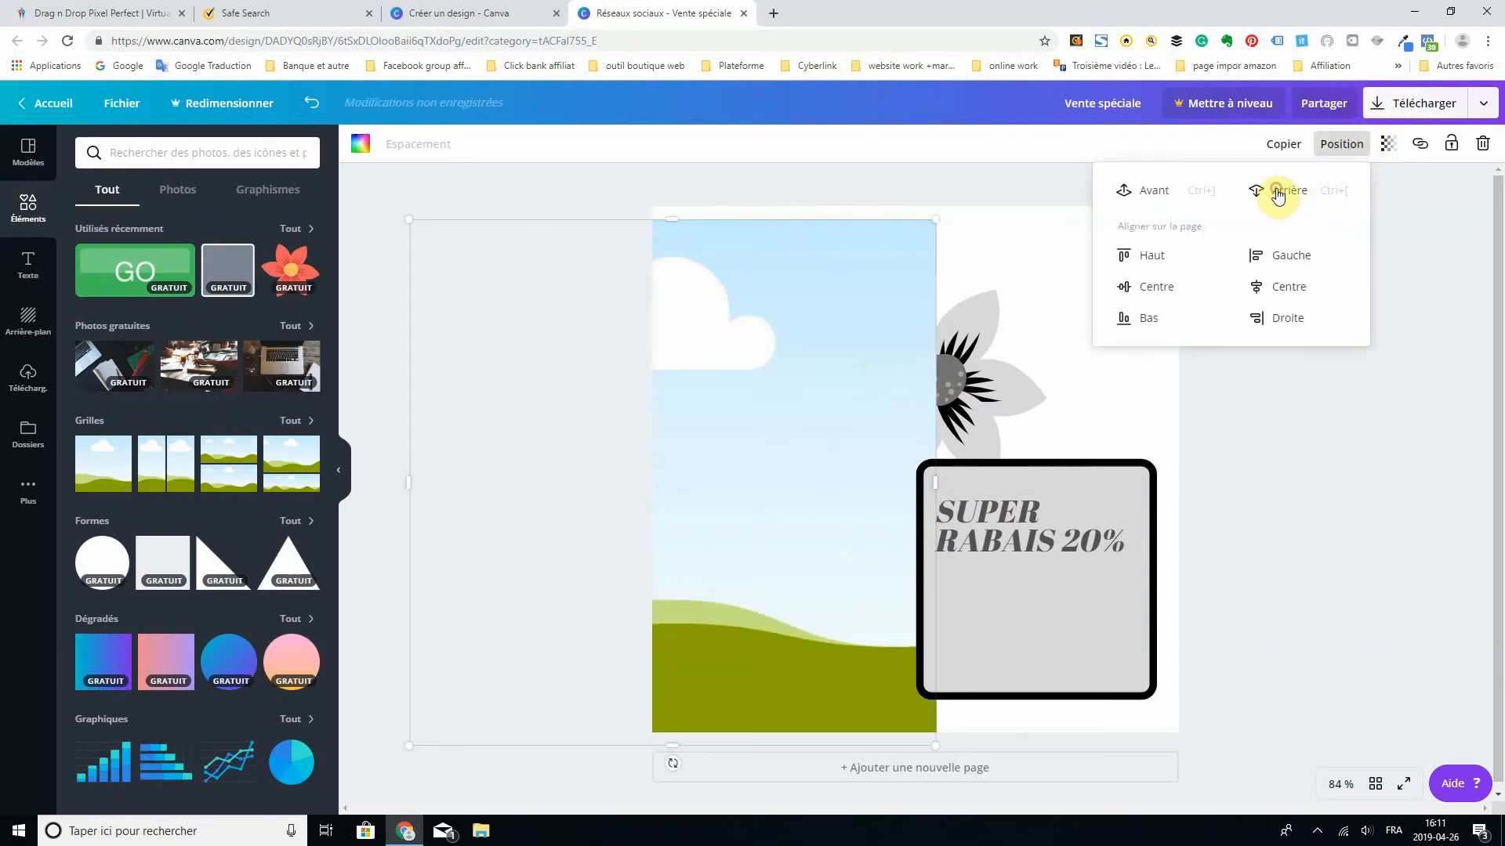
{"action": "left_click", "coordinate": [958, 374]}
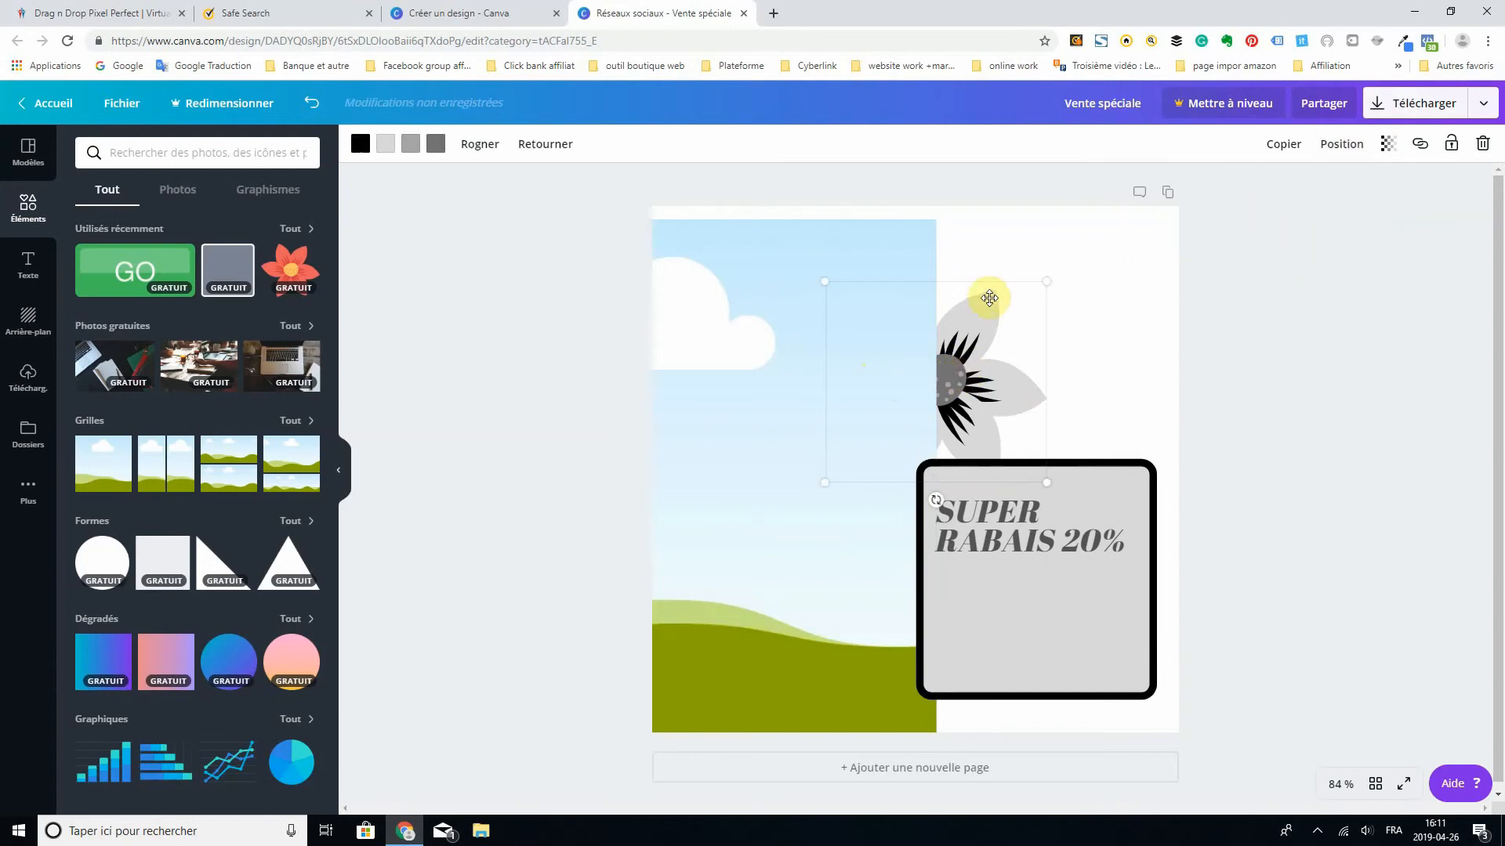
{"action": "left_click", "coordinate": [1340, 143]}
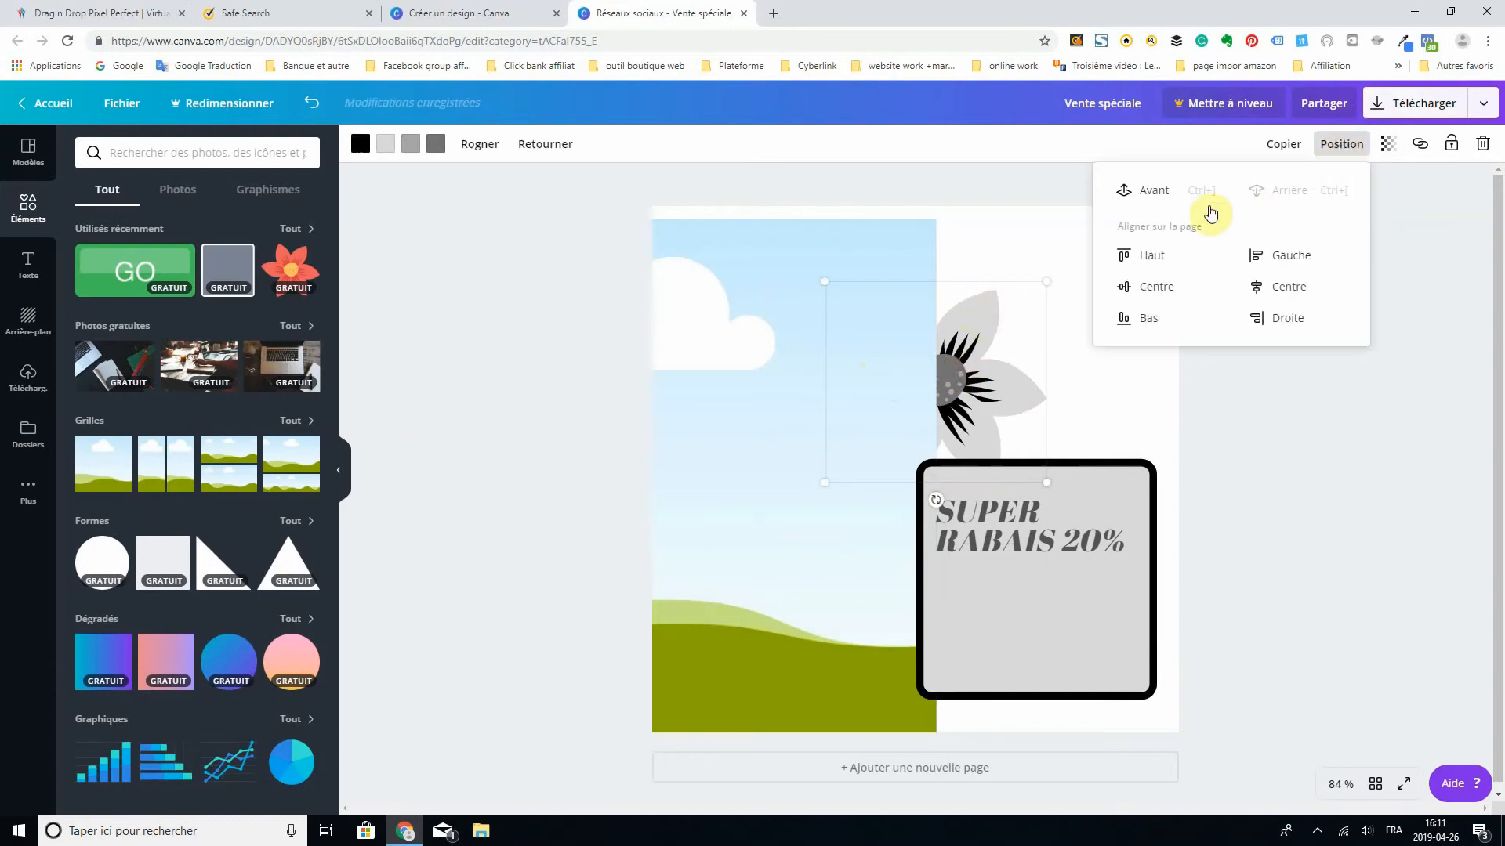
{"action": "left_click", "coordinate": [1145, 190]}
- Move the grid over the whole page with the flower at its lower left, and fill it with the uploaded grey handbag photo
{"action": "left_click_drag", "start_coordinate": [899, 345], "coordinate": [1110, 230]}
{"action": "left_click_drag", "start_coordinate": [834, 337], "coordinate": [813, 456]}
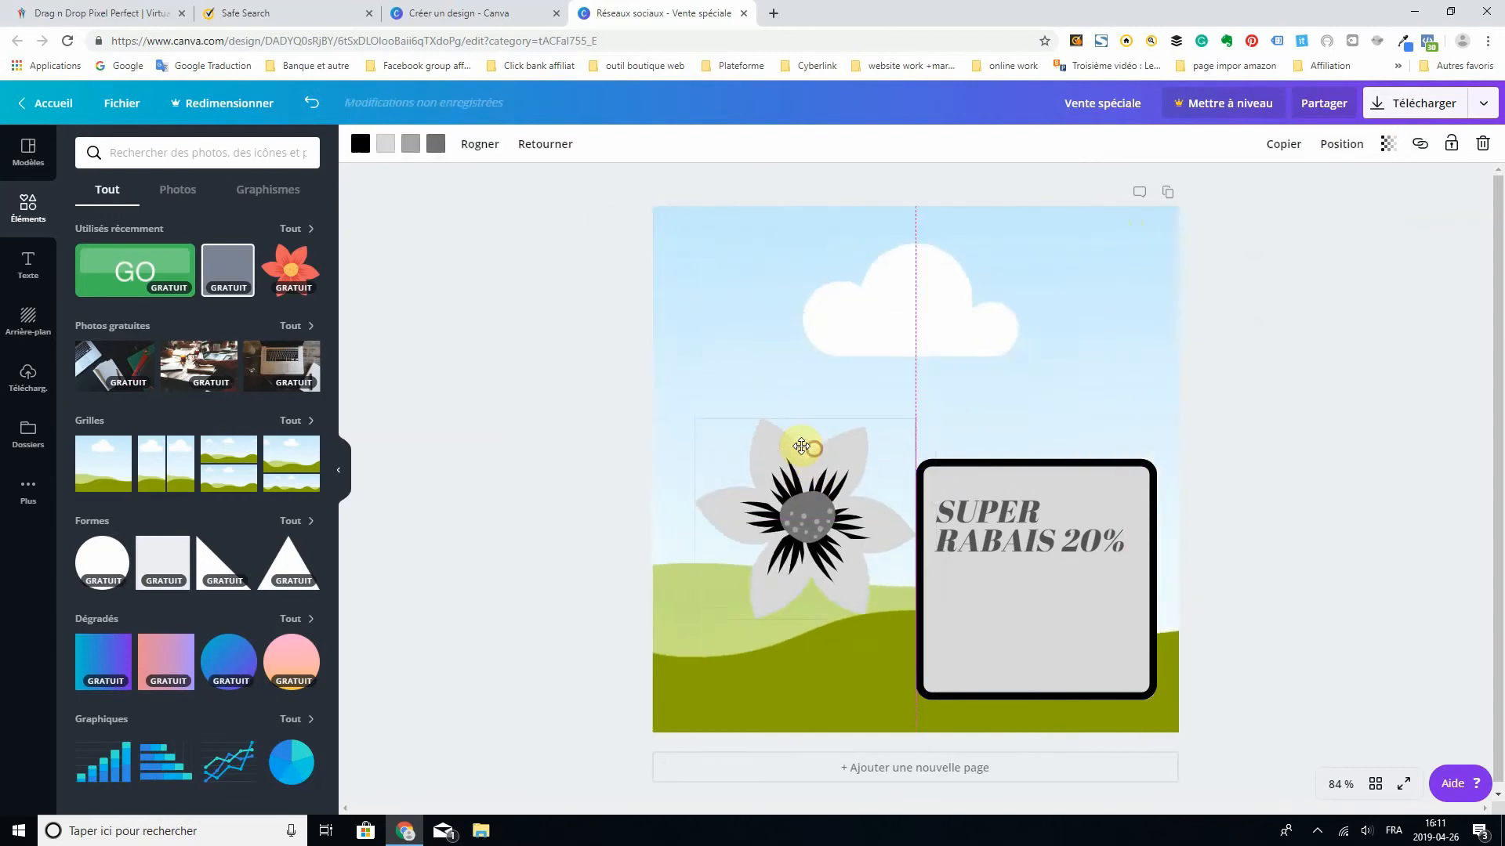
{"action": "left_click", "coordinate": [23, 377]}
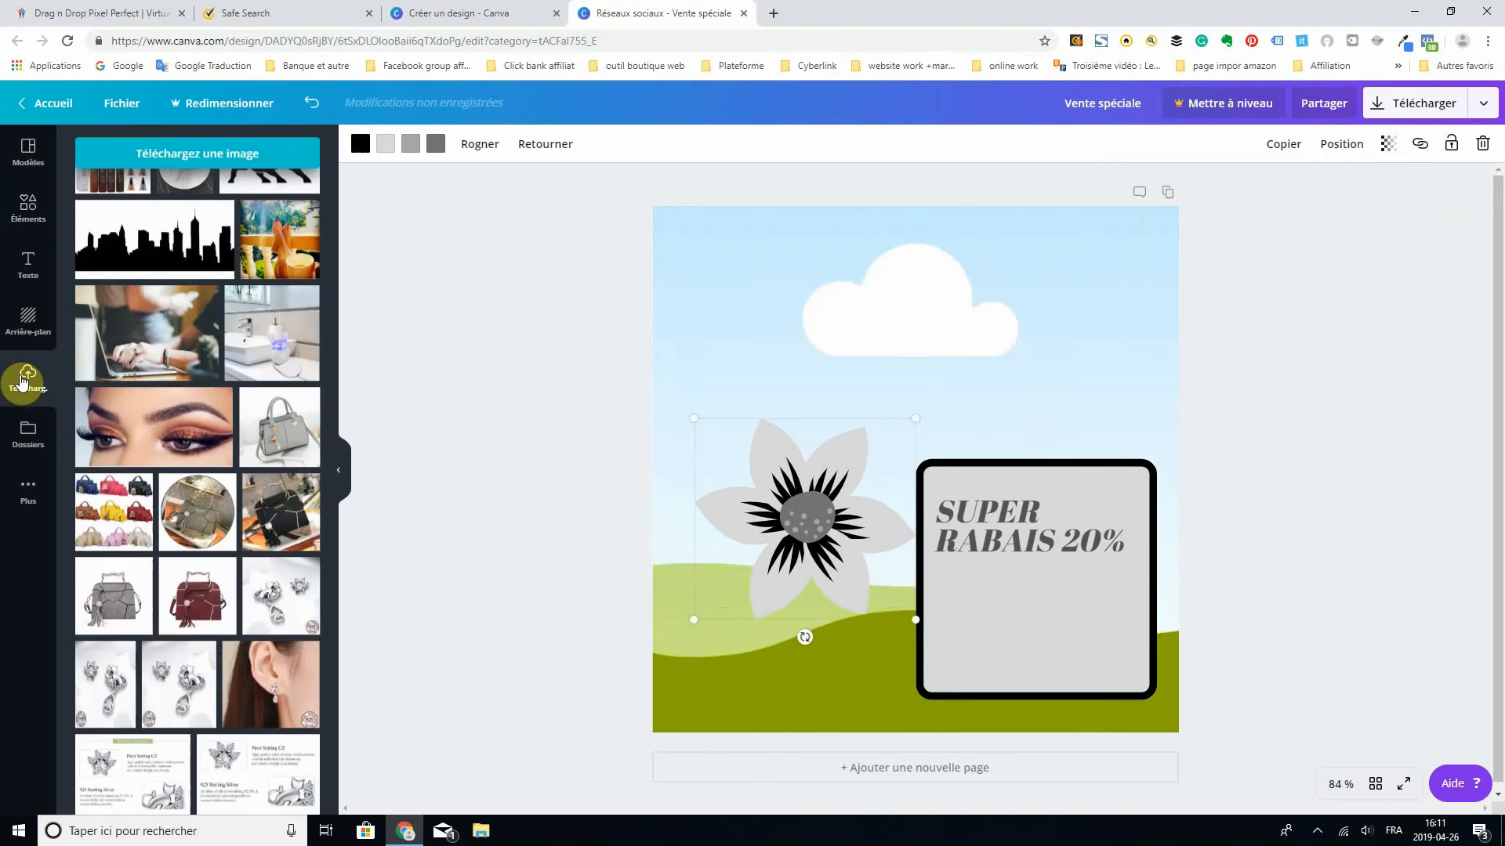
{"action": "left_click", "coordinate": [274, 448]}
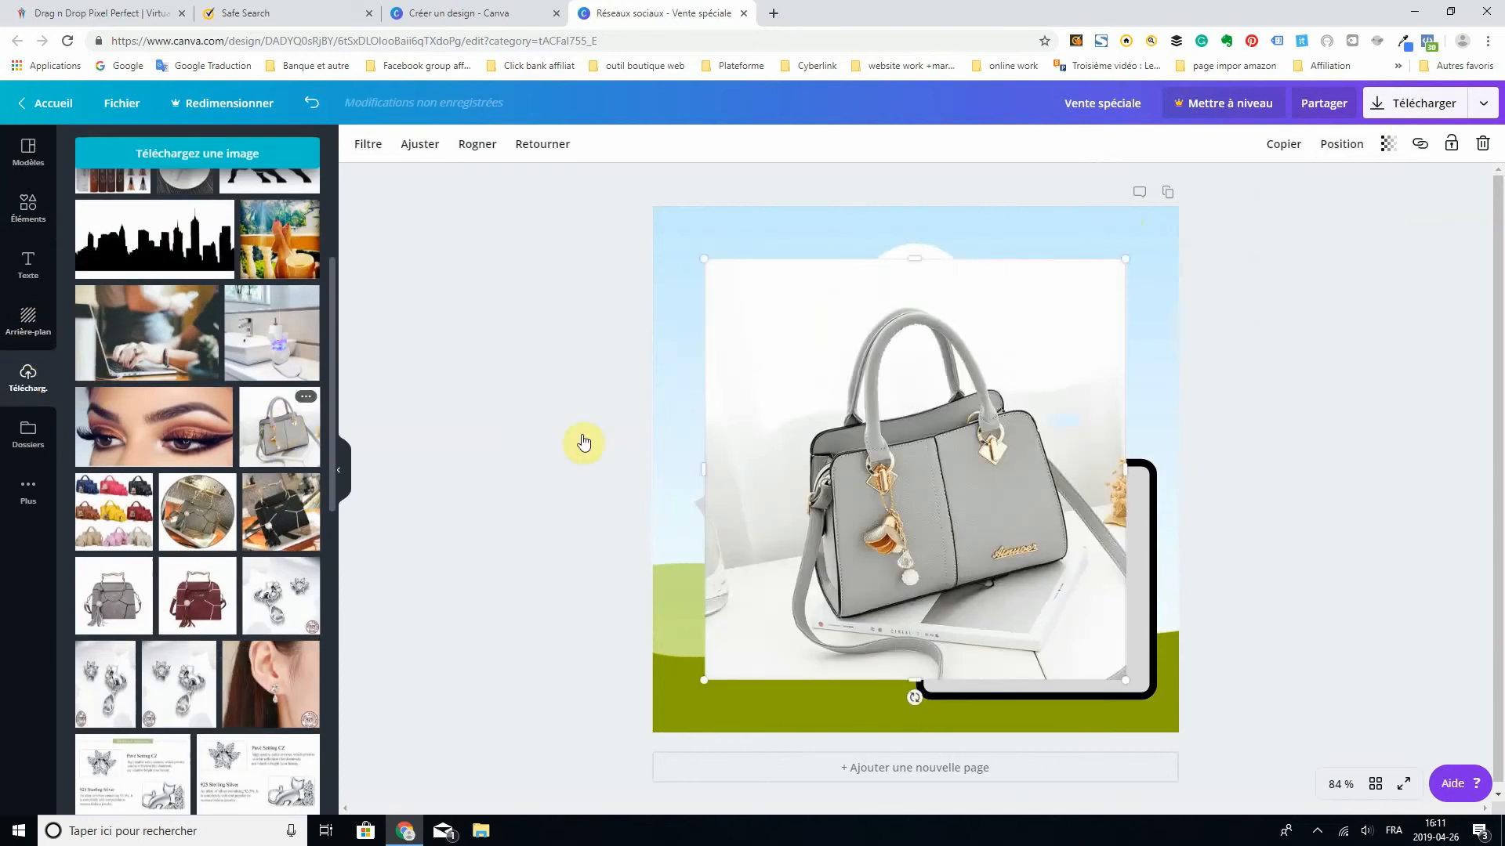
{"action": "left_click_drag", "start_coordinate": [836, 415], "coordinate": [850, 391]}
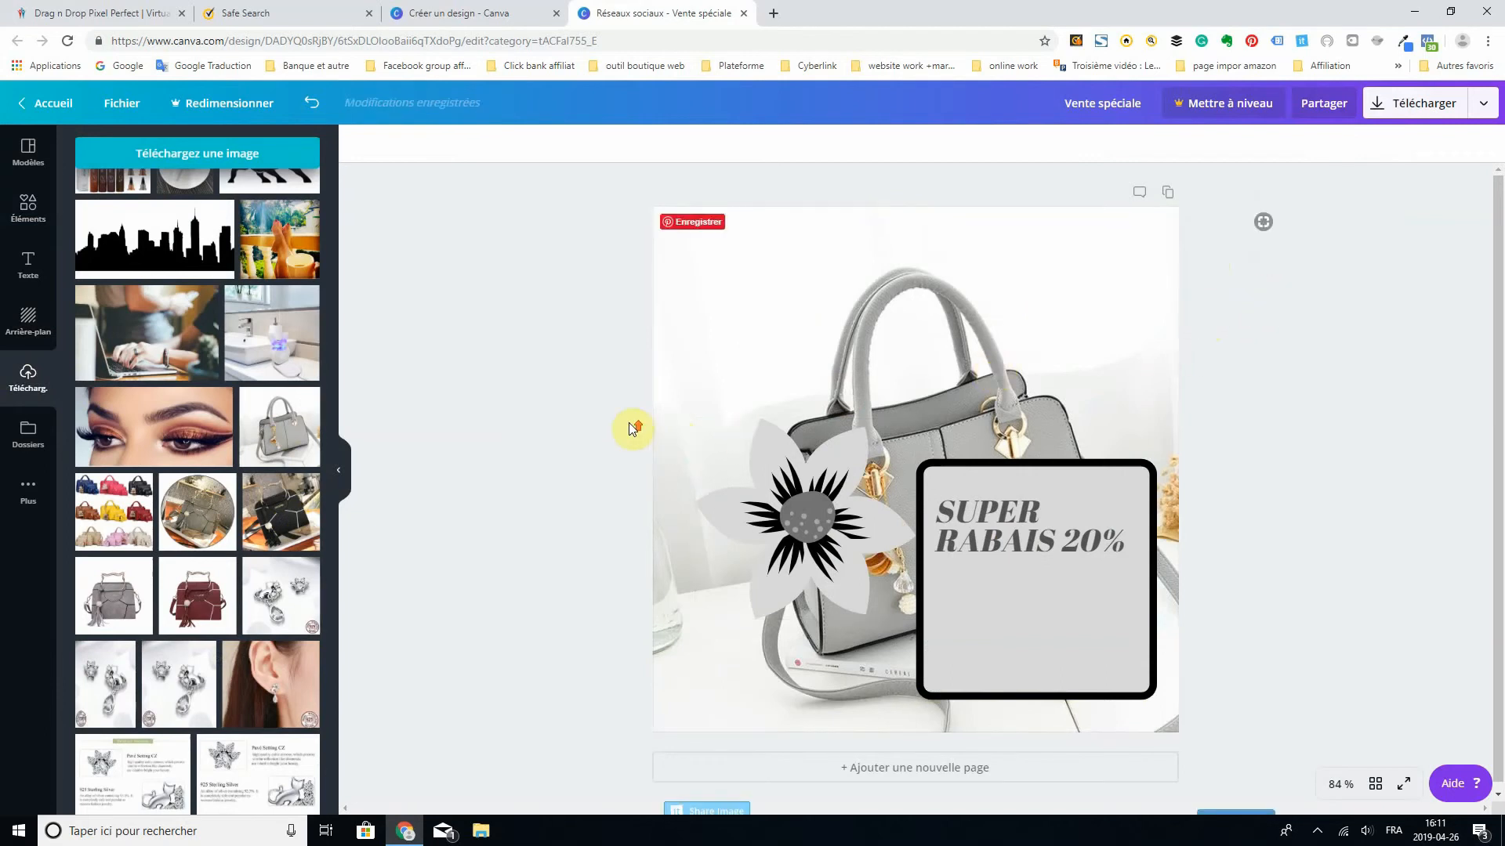
- Move the flower to the page's upper-right corner, and the bordered square with the "SUPER RABAIS 20%" text to the lower left
{"action": "left_click", "coordinate": [23, 208]}
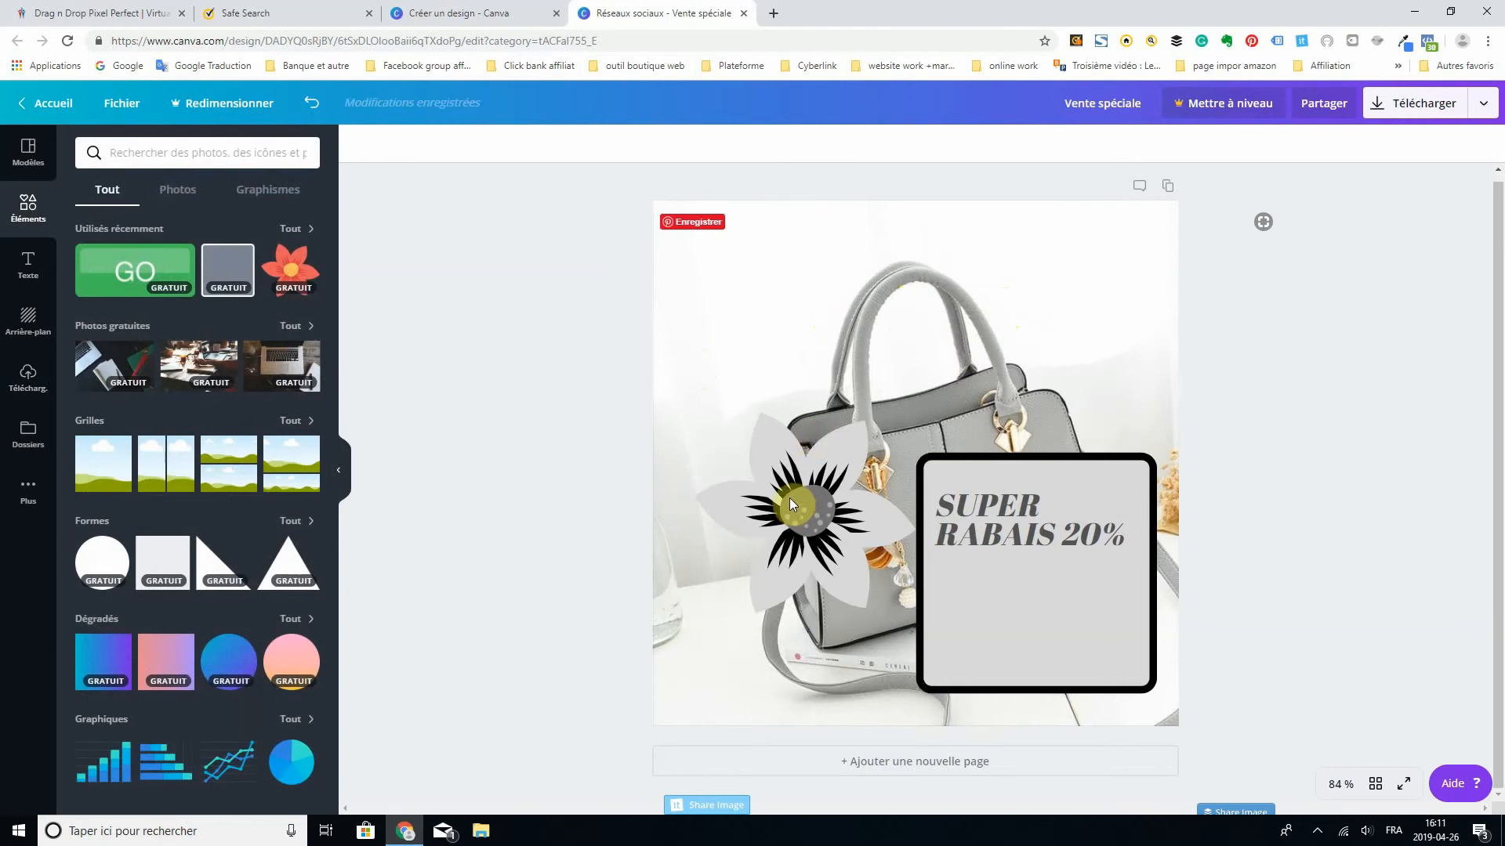
{"action": "left_click_drag", "start_coordinate": [779, 487], "coordinate": [746, 413]}
{"action": "left_click_drag", "start_coordinate": [733, 295], "coordinate": [1080, 285]}
{"action": "left_click_drag", "start_coordinate": [1045, 595], "coordinate": [780, 625]}
{"action": "left_click_drag", "start_coordinate": [965, 508], "coordinate": [796, 576]}
- Delete the bordered square and move the "SUPER RABAIS 20%" text to the page's upper-left corner
{"action": "left_click", "coordinate": [840, 527]}
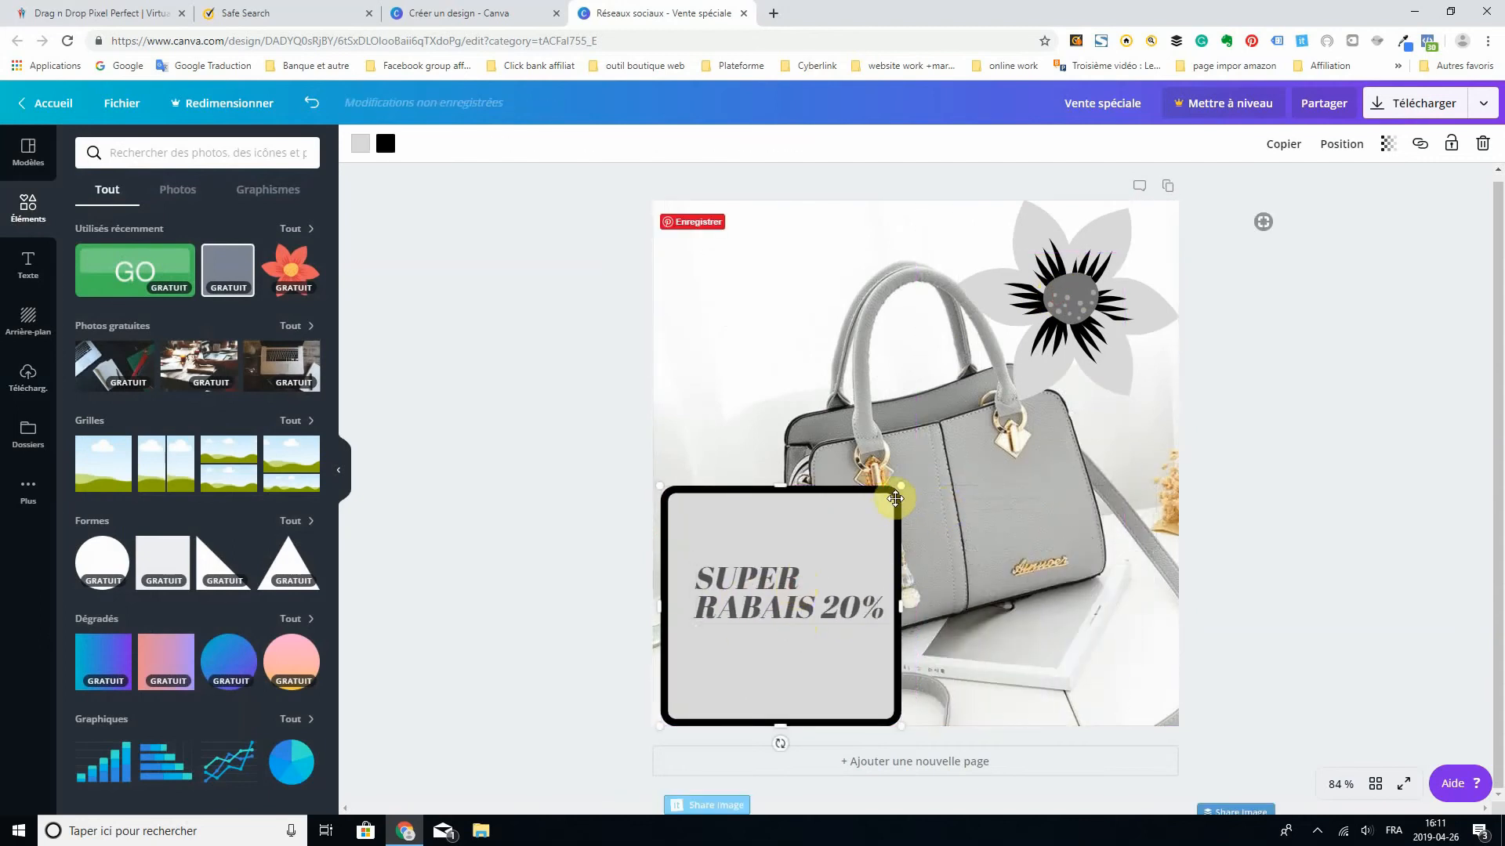
{"action": "left_click", "coordinate": [1482, 145]}
{"action": "left_click_drag", "start_coordinate": [763, 602], "coordinate": [715, 244]}
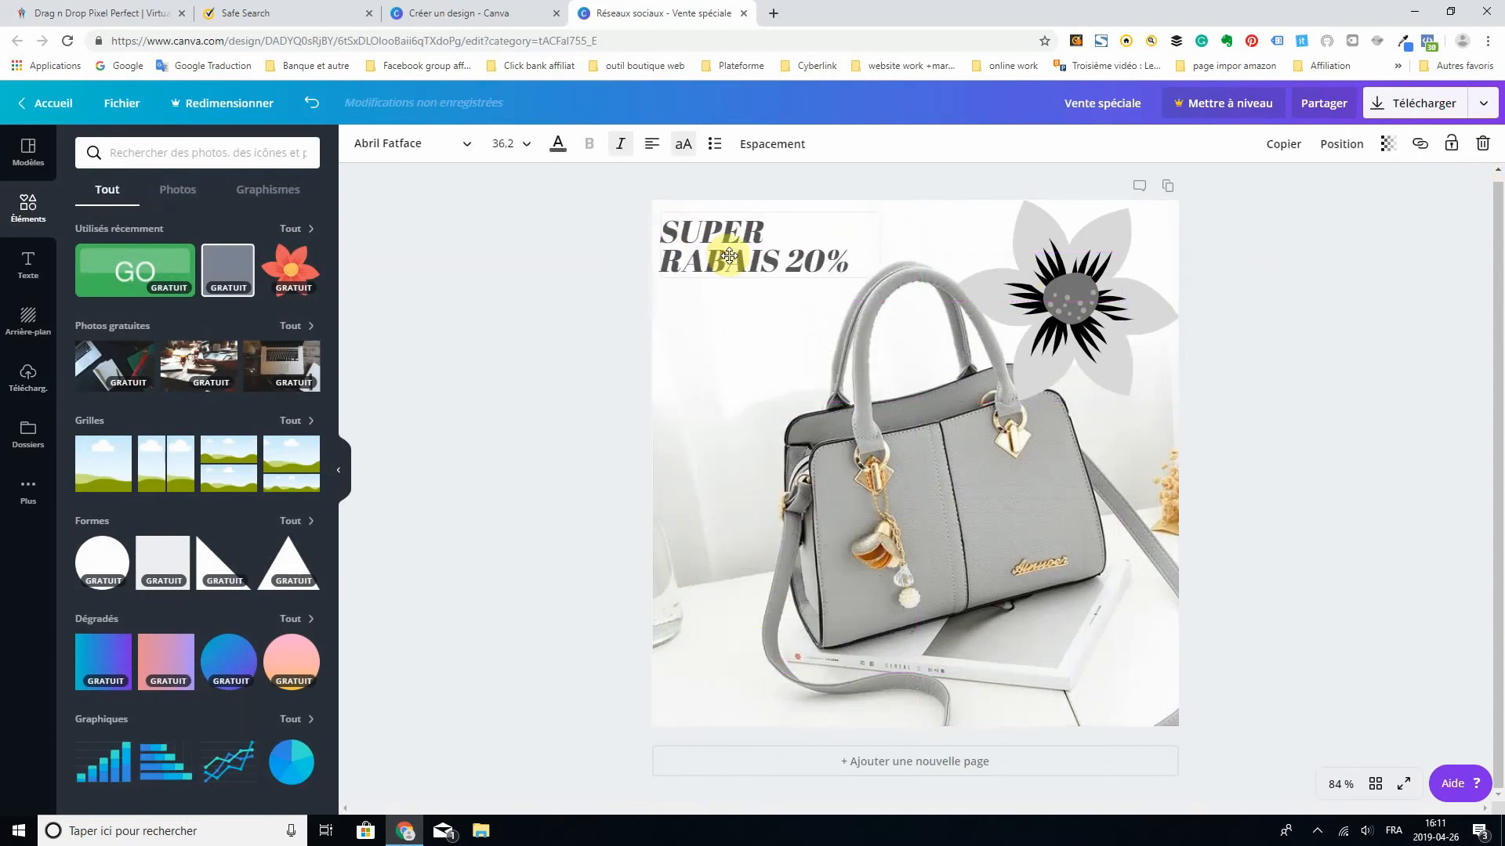
- Shift the flower slightly left within the upper-right corner of the page, and select the handbag photo
{"action": "left_click", "coordinate": [1072, 307]}
{"action": "left_click_drag", "start_coordinate": [1073, 307], "coordinate": [1044, 296]}
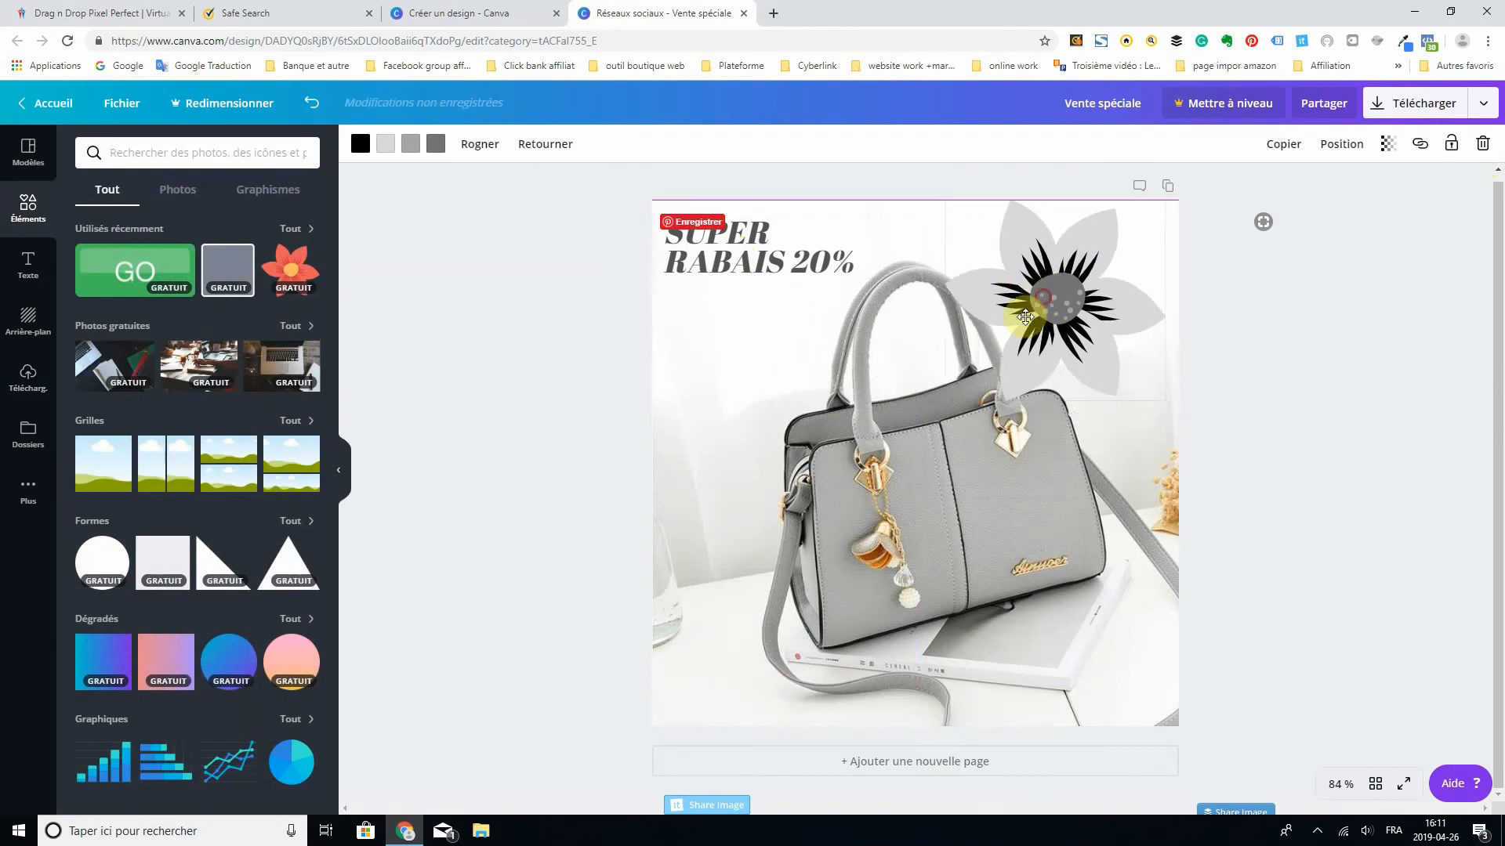
{"action": "left_click", "coordinate": [956, 467]}
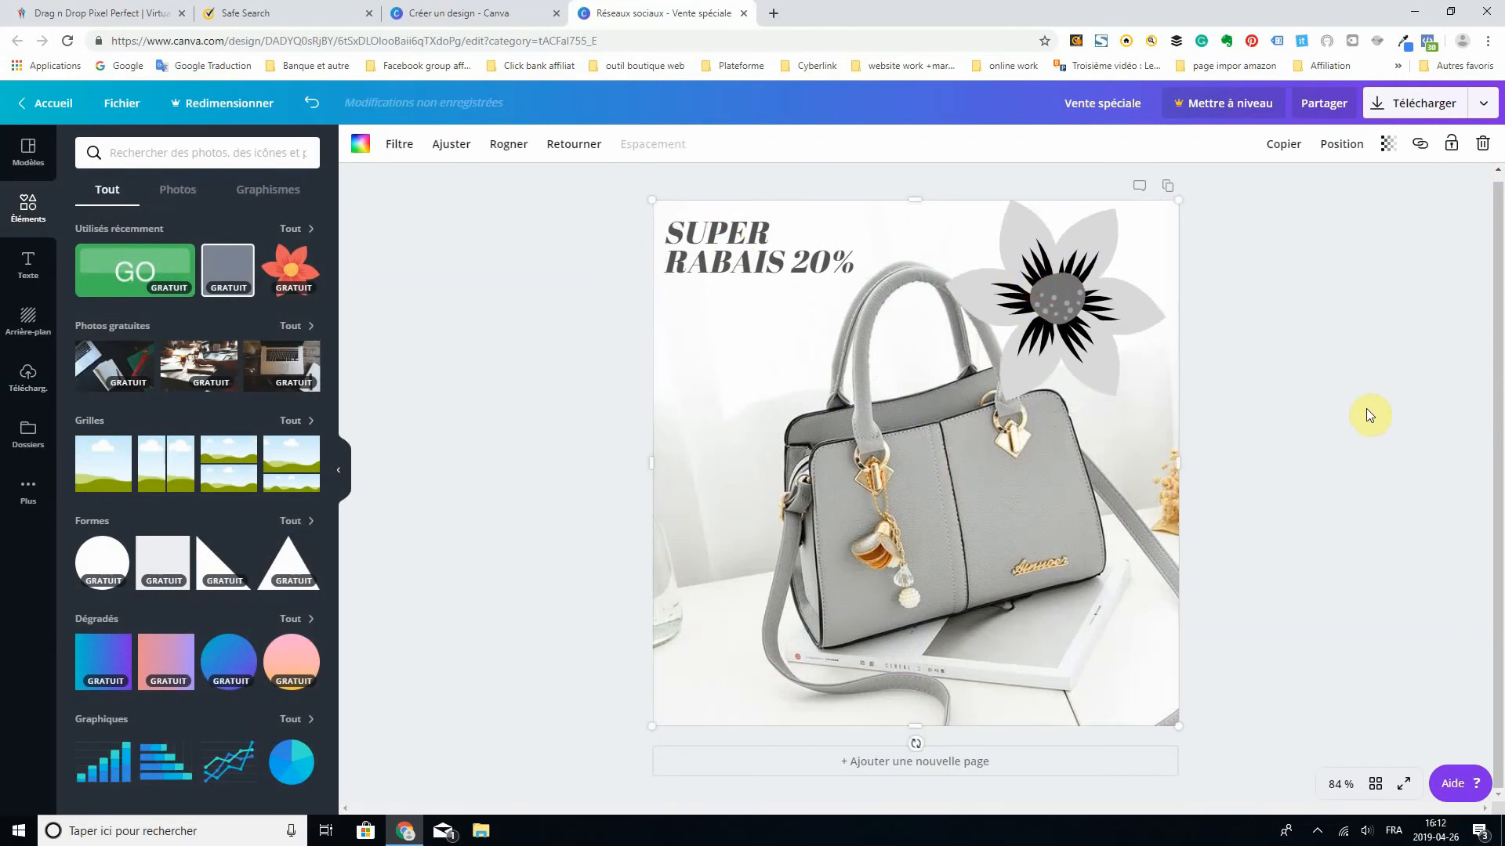